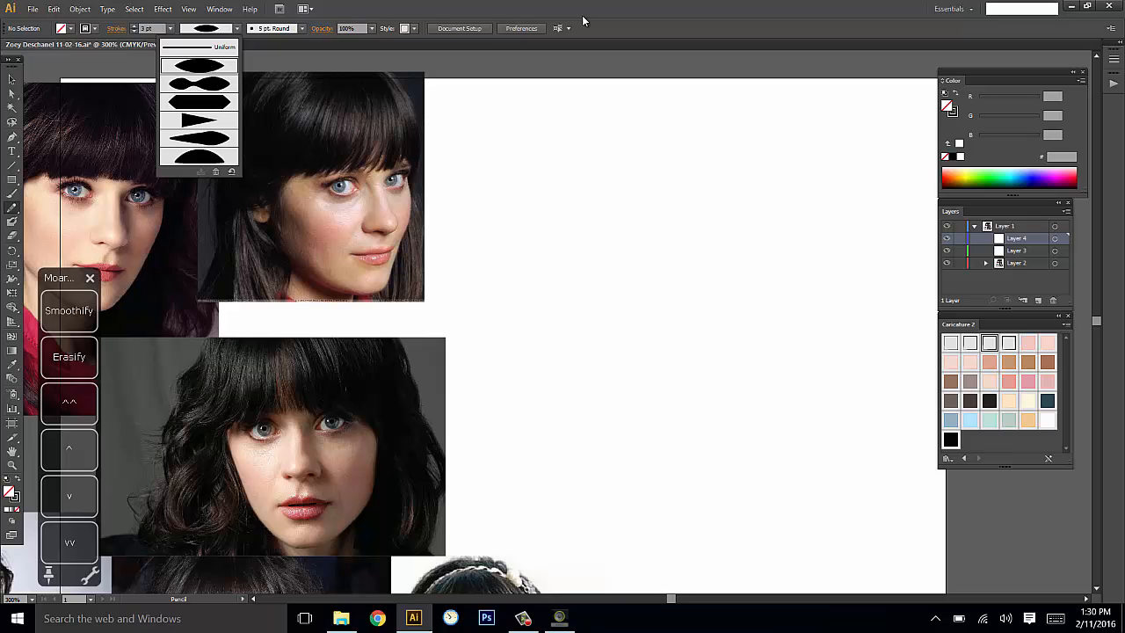
Draw the arched outline across the crown and right side of the hair with the Pencil, using a 3 pt tapered stroke.
click(614, 24)
drag(791, 269, 779, 258)
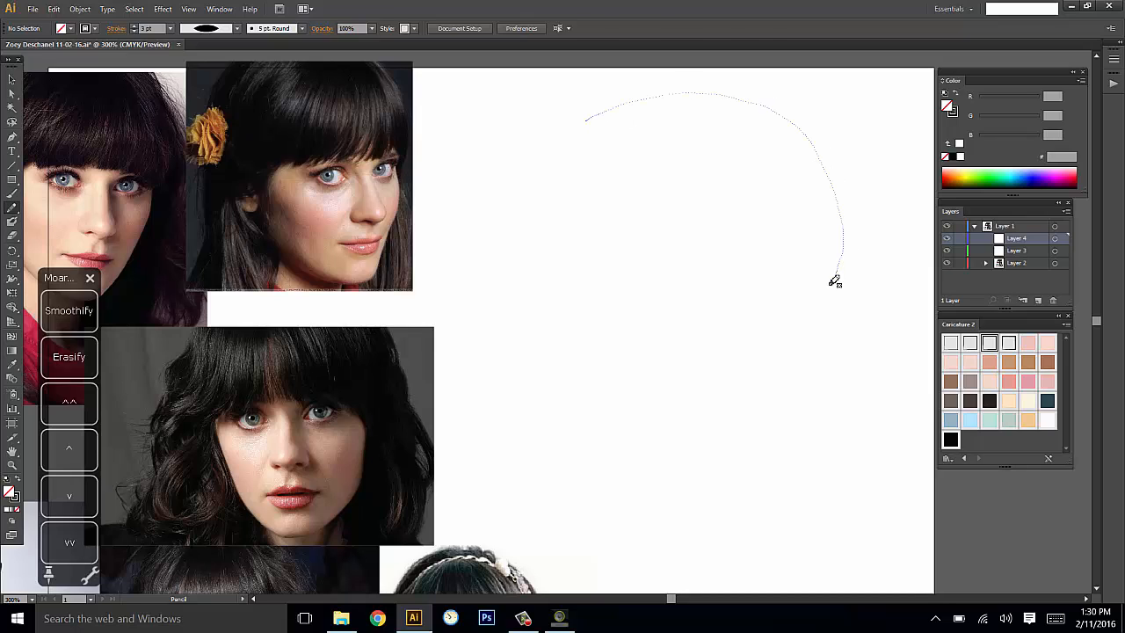
drag(834, 282, 829, 283)
key(ctrl+shift+a)
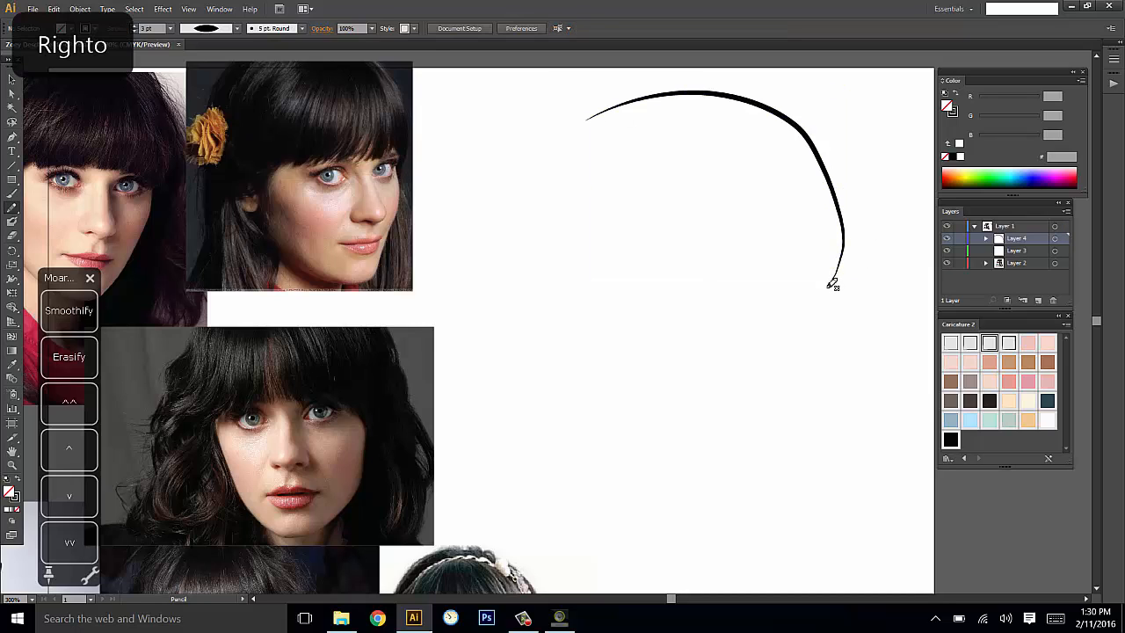
Draw the wavy lower edge of the fringe and the curved left side of the hair.
drag(701, 313, 631, 310)
ctrl+click(869, 153)
mouse_move(875, 236)
mouse_down()
mouse_move(843, 231)
mouse_move(847, 213)
mouse_up()
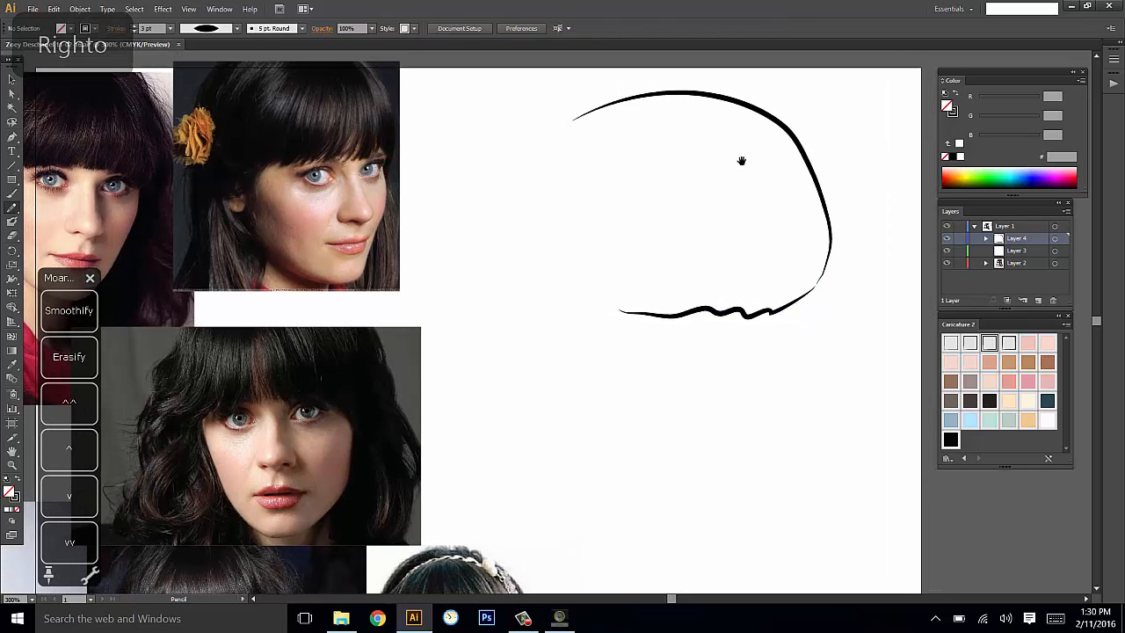
drag(747, 159, 772, 160)
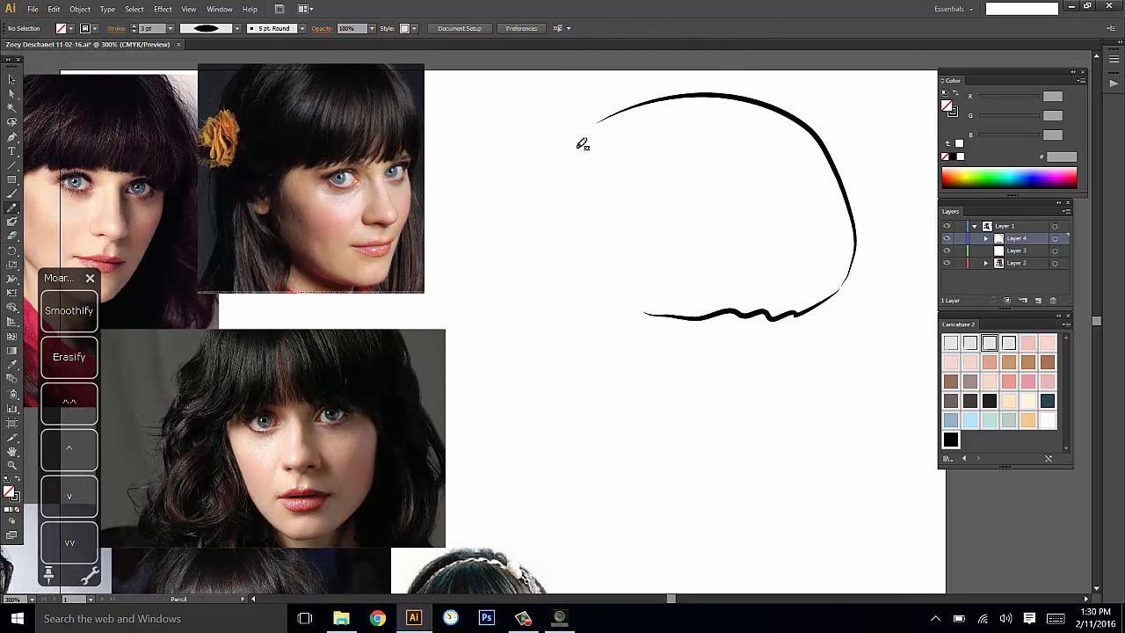
drag(586, 133, 552, 290)
key(ctrl+shift+a)
Select all the hair strokes and scale them up slightly in proportion.
drag(873, 246, 876, 213)
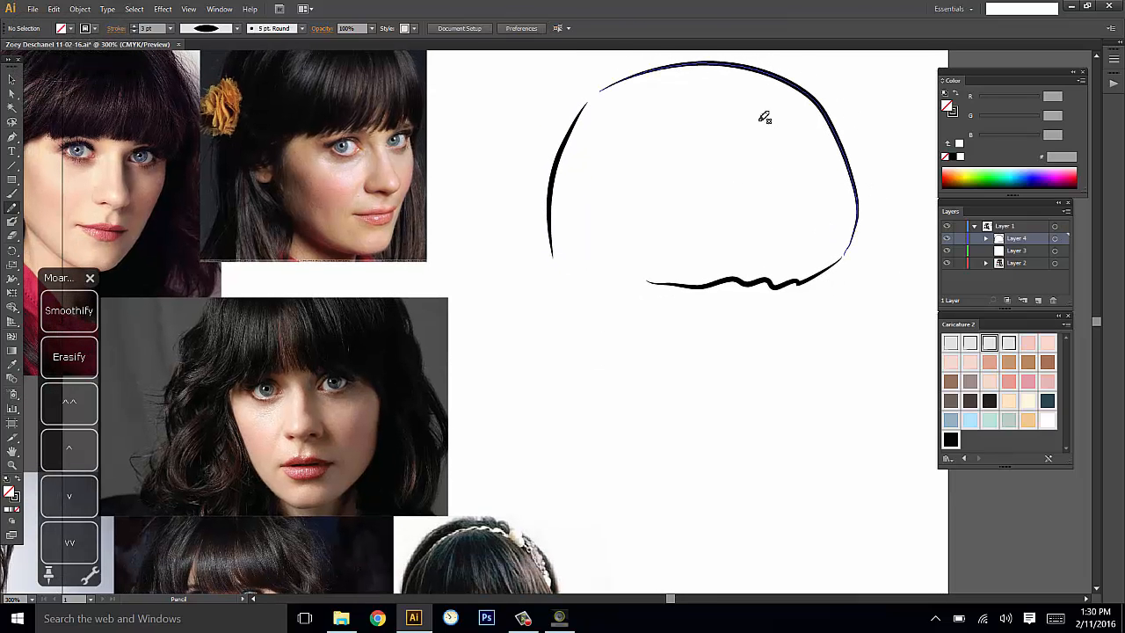
drag(834, 150, 814, 202)
key(v)
drag(495, 111, 837, 370)
key(shift)
drag(835, 116, 866, 93)
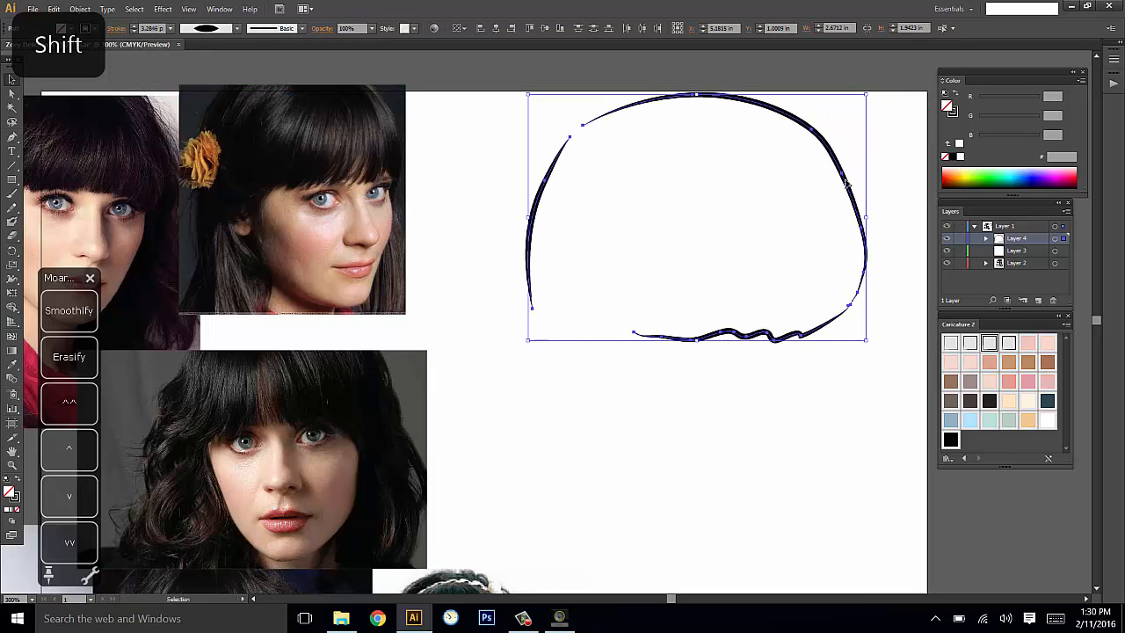
mouse_move(852, 186)
mouse_down()
mouse_move(849, 221)
mouse_move(866, 216)
mouse_up()
click(864, 231)
scroll(867, 246, down, 1)
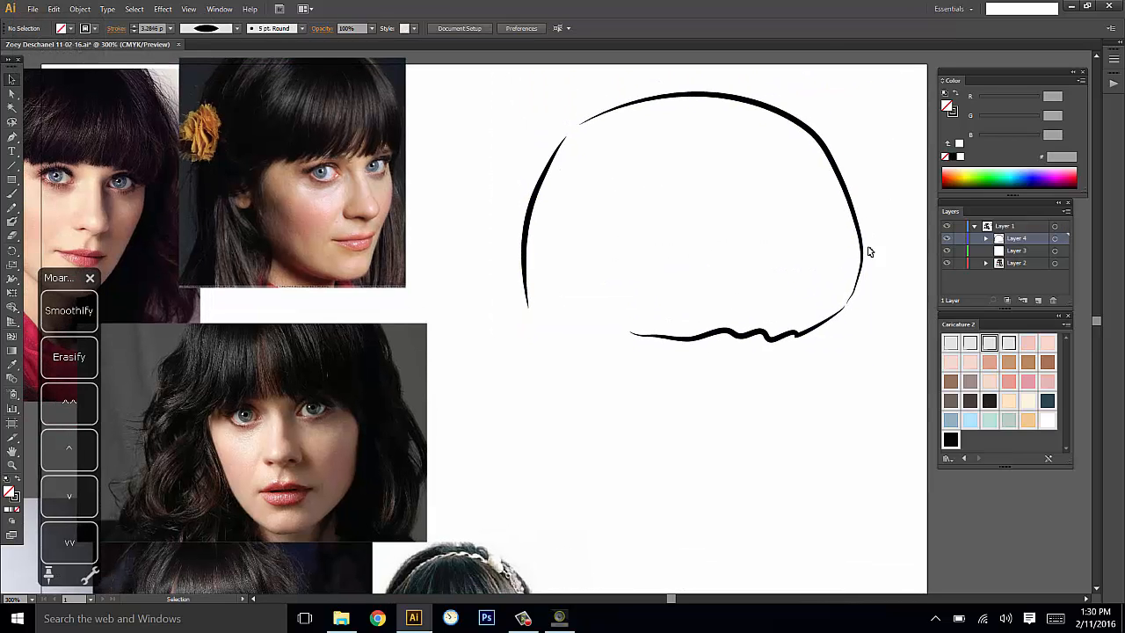
Draw the arched upper lid of the left eye across the left end of the fringe line.
key(n)
drag(834, 279, 856, 257)
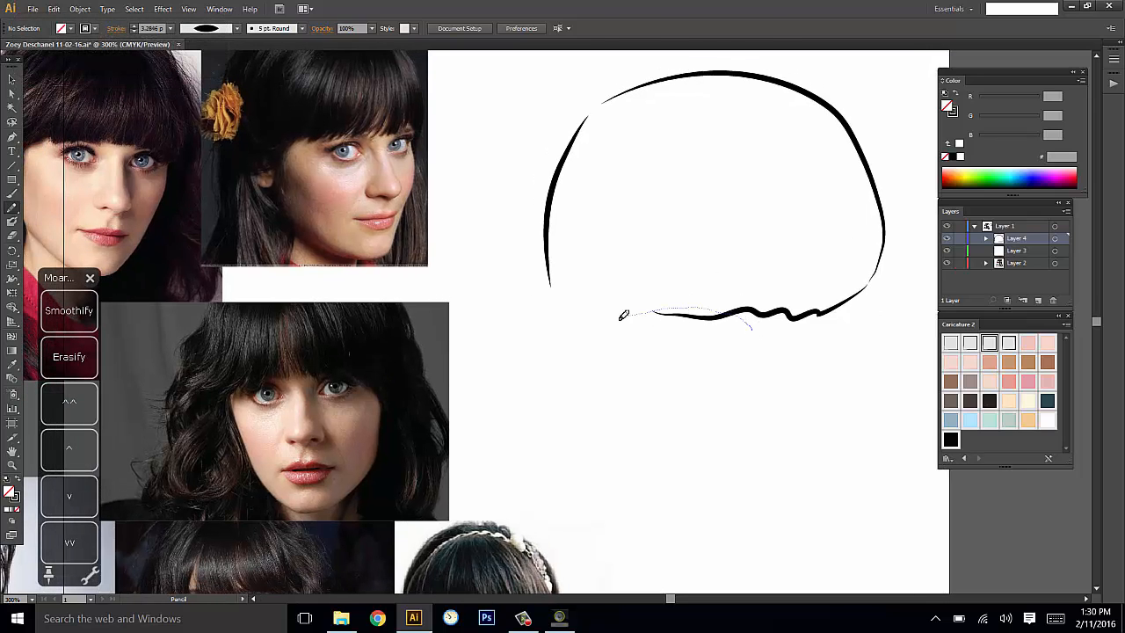
drag(623, 315, 631, 332)
key(ctrl+z)
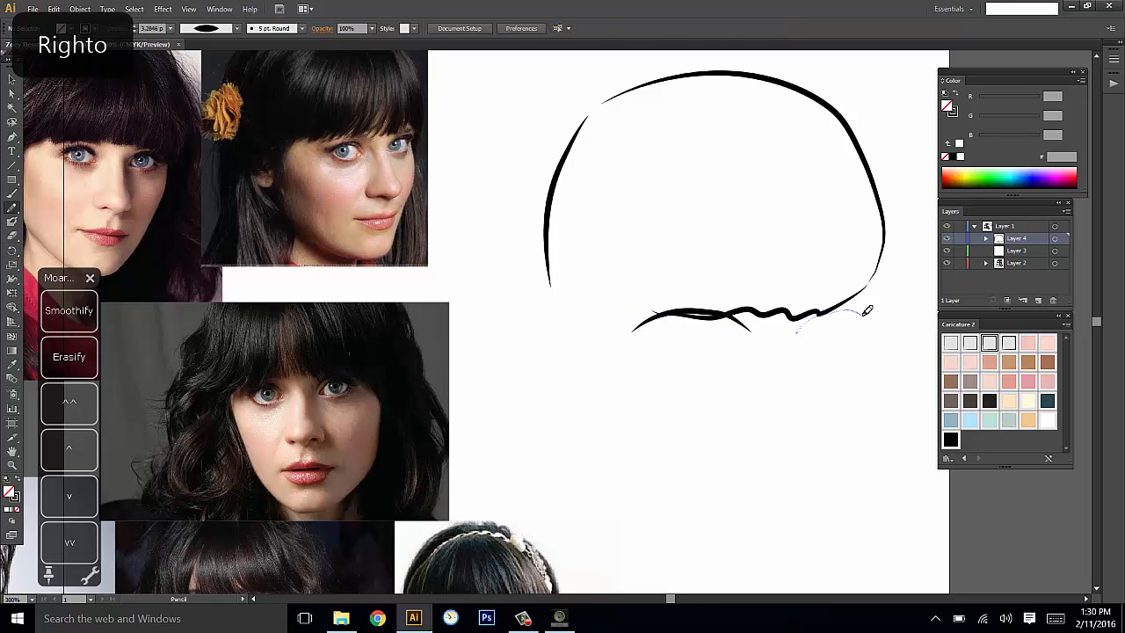
drag(867, 309, 866, 307)
key(ctrl+z)
drag(798, 323, 865, 318)
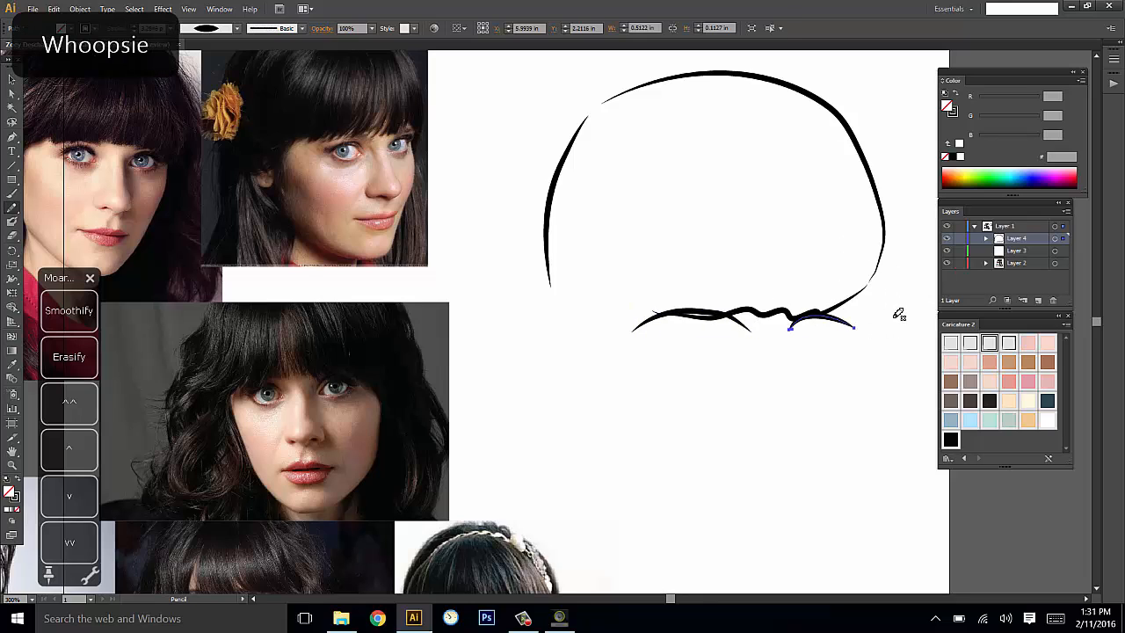
key(ctrl+z)
Draw the arched upper lid of the right eye beneath the right end of the fringe.
mouse_move(791, 325)
mouse_down()
mouse_move(854, 323)
mouse_move(838, 362)
mouse_move(868, 361)
mouse_move(853, 364)
mouse_up()
key(ctrl+shift+a)
key(v)
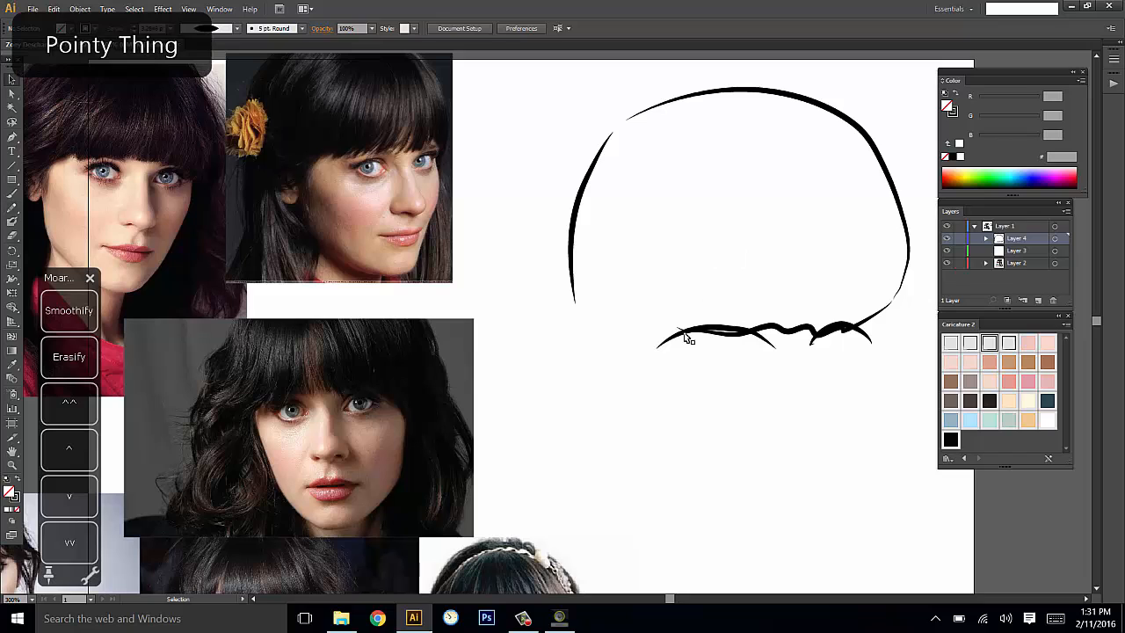
Redraw the outer end of the left eye's upper lid so that it is slightly shorter.
click(741, 329)
key(n)
drag(708, 328, 672, 344)
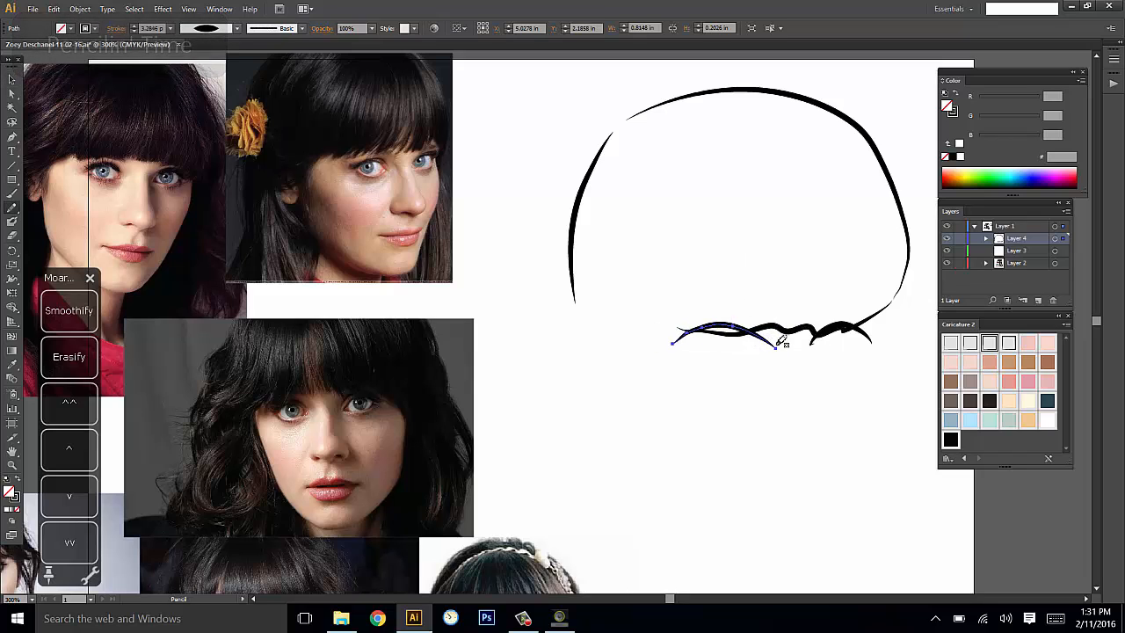
key(ctrl+shift+a)
key(v)
key(n)
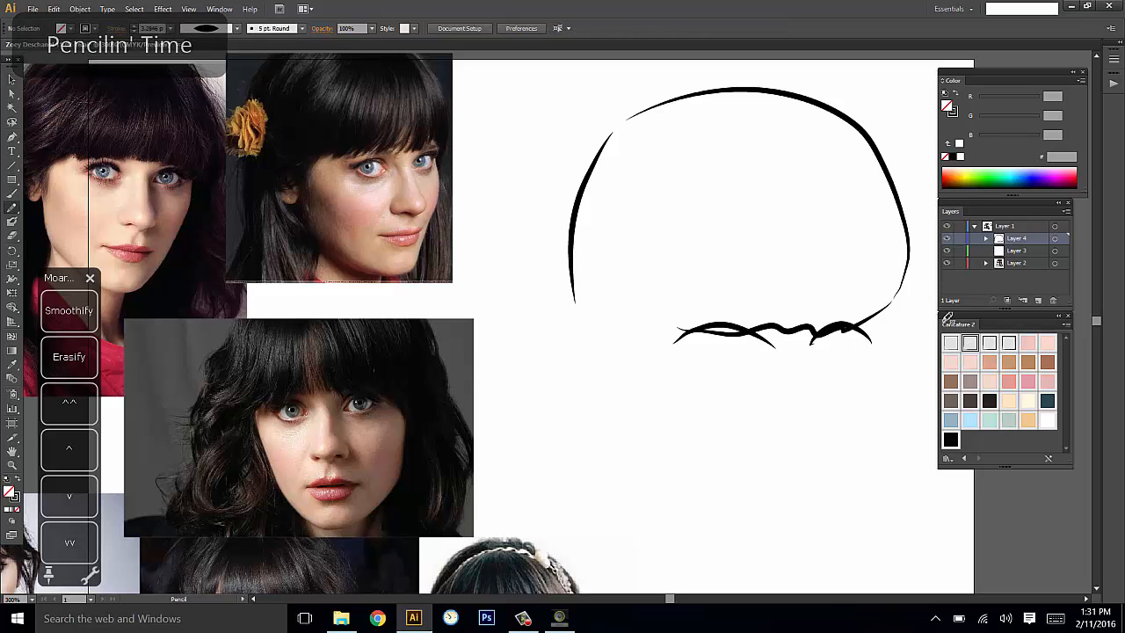
drag(682, 368, 757, 362)
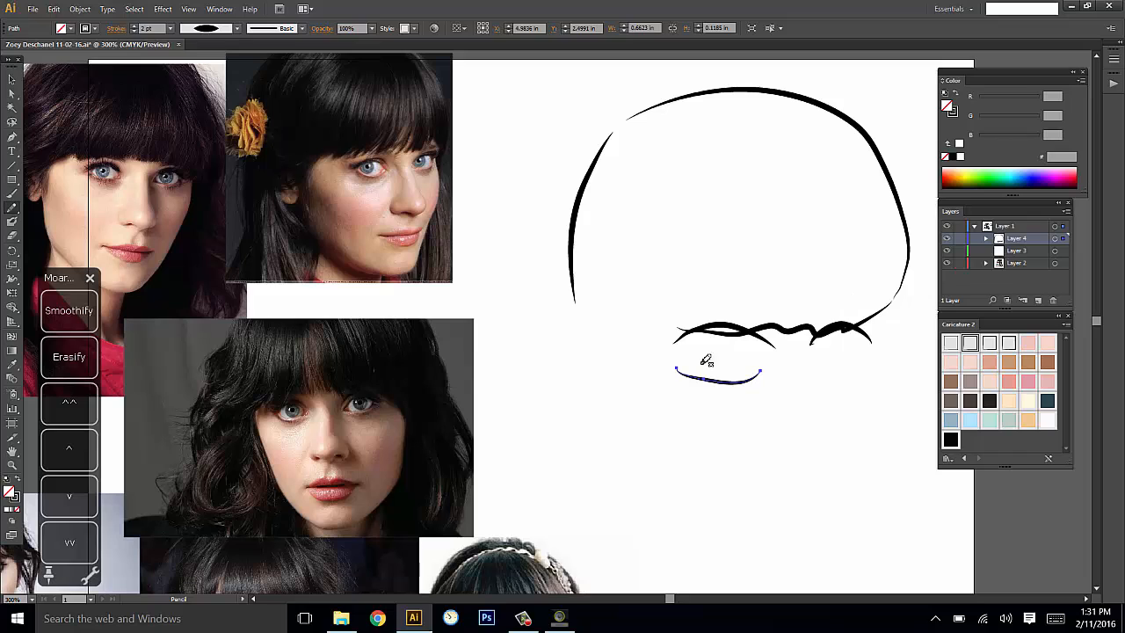
key(ctrl+z)
drag(685, 373, 779, 358)
key(ctrl+z)
drag(673, 362, 763, 361)
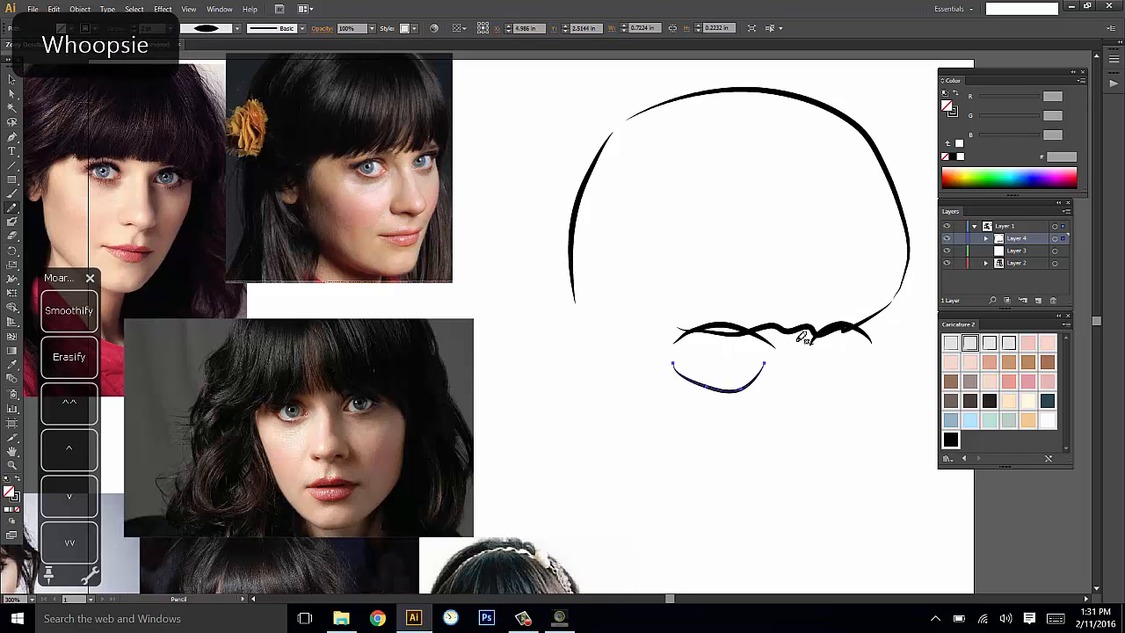
key(ctrl+z)
Draw the curved lower lids of both eyes with a 2 pt tapered stroke.
mouse_move(678, 360)
mouse_down()
mouse_move(734, 386)
mouse_move(845, 375)
mouse_move(870, 361)
mouse_up()
key(ctrl+shift+a)
key(ctrl+z)
key(ctrl+shift+a)
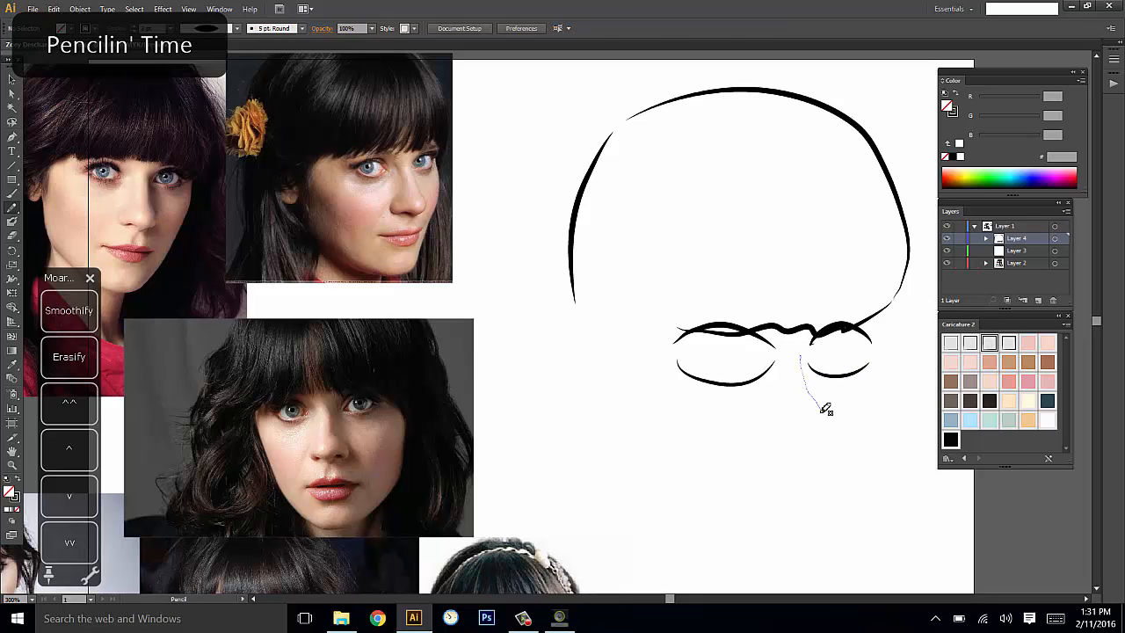
Draw a hooked nose line descending between the two eyes with a 3 pt stroke.
drag(821, 411, 808, 421)
key(ctrl+shift+a)
drag(891, 354, 847, 309)
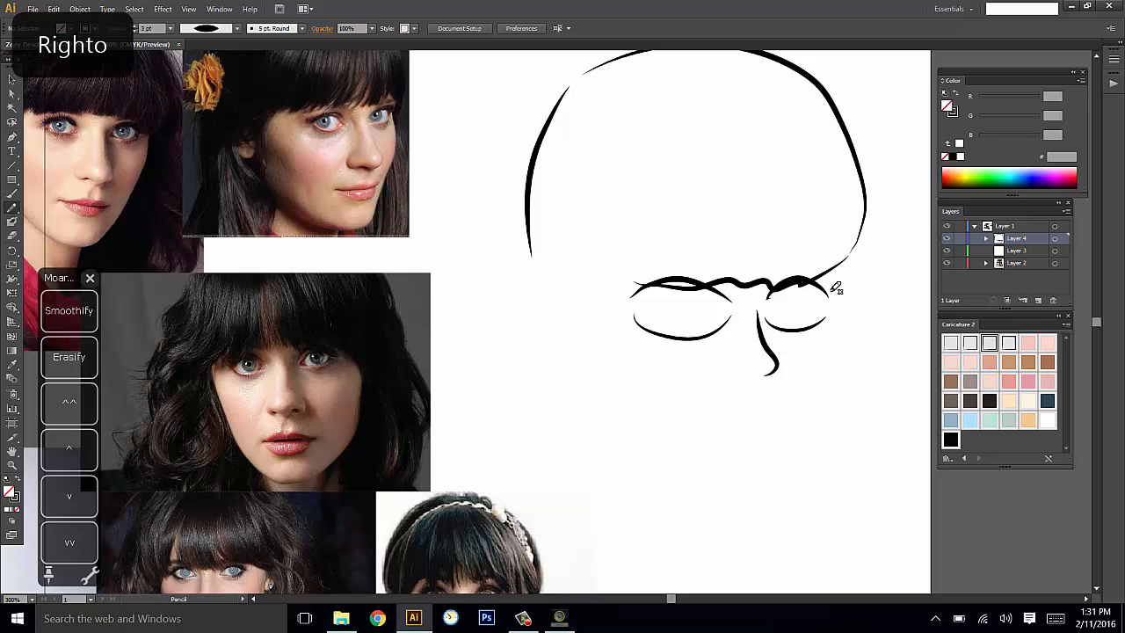
key(ctrl+z)
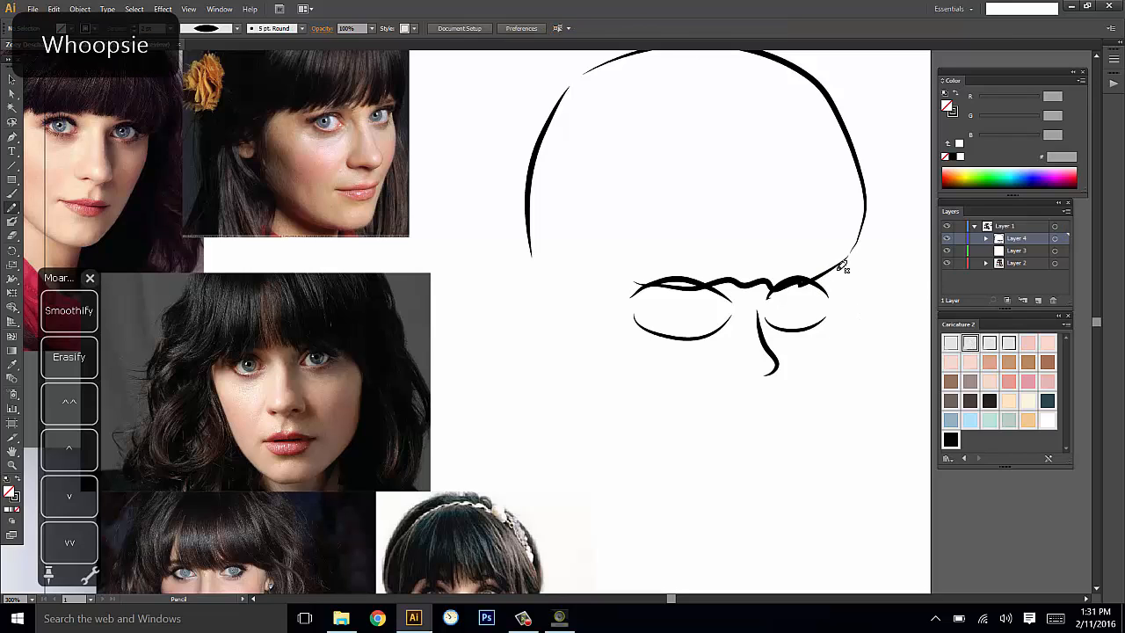
Draw the cheek, jaw and chin outline about 1.67 in wide and 1.12 in high, and give it a 3 pt stroke.
mouse_move(825, 318)
mouse_down()
mouse_move(830, 338)
mouse_move(801, 391)
mouse_move(699, 436)
mouse_move(663, 421)
mouse_move(616, 333)
mouse_up()
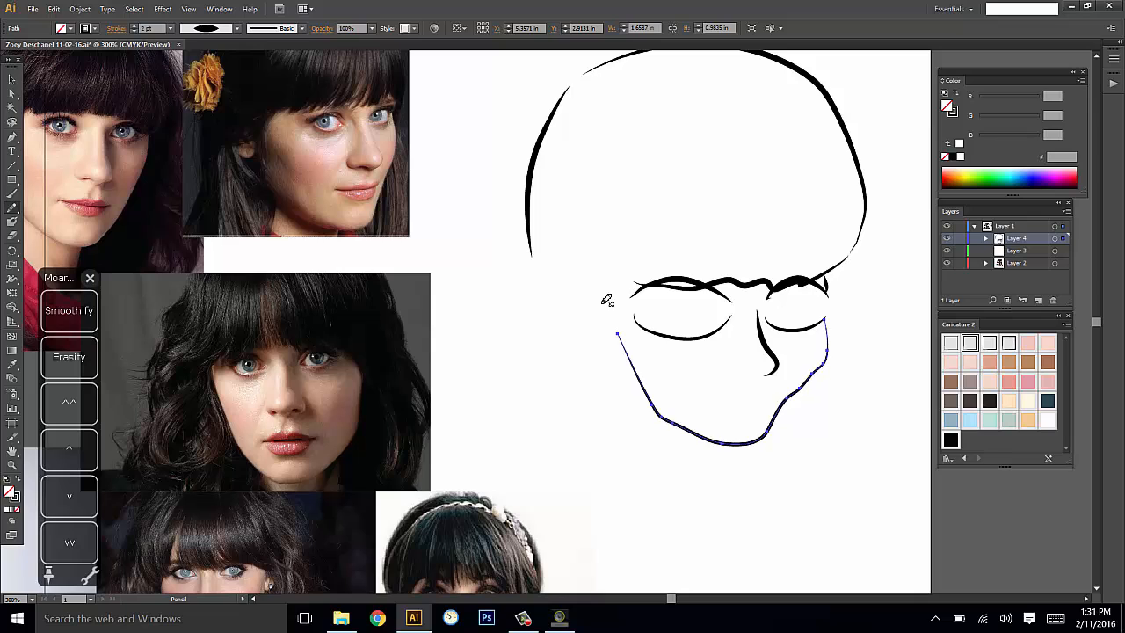
drag(793, 347, 840, 354)
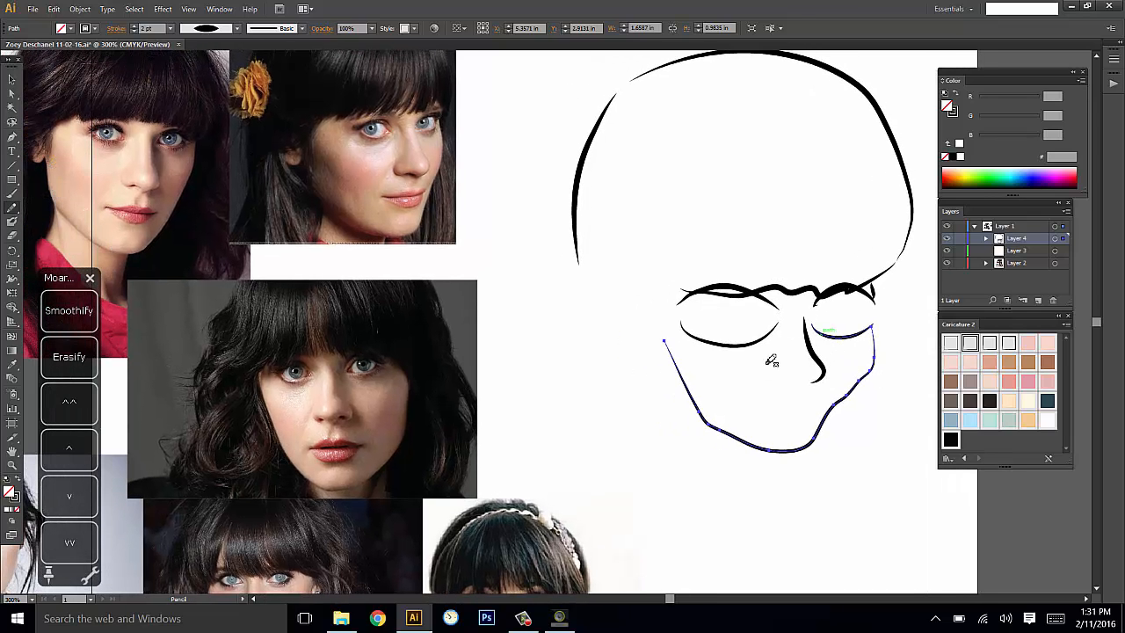
drag(722, 422, 683, 361)
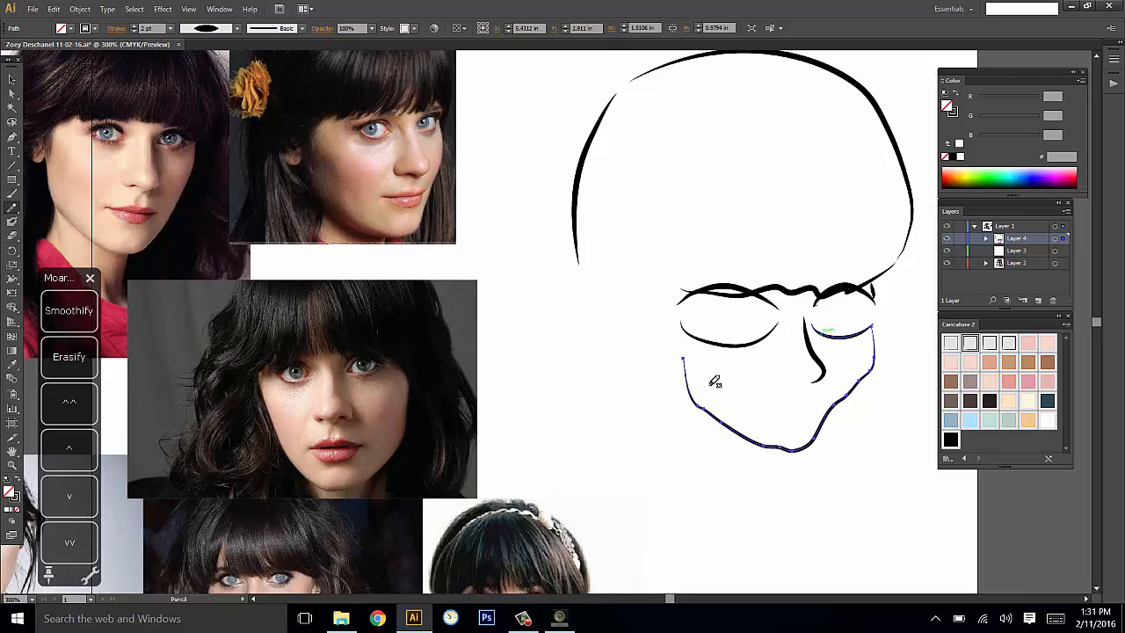
drag(694, 400, 661, 307)
click(989, 344)
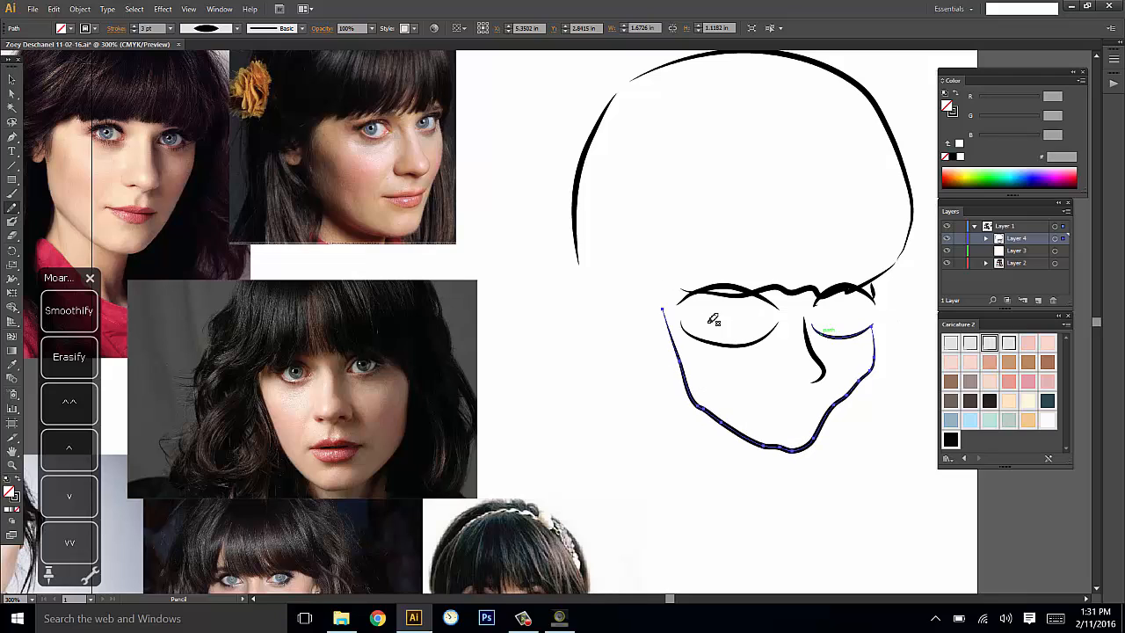
Smooth the jaw outline and redraw its left cheek up to the outer corner of the left eye.
mouse_move(703, 406)
mouse_down()
mouse_move(785, 447)
mouse_move(856, 391)
mouse_move(882, 352)
mouse_up()
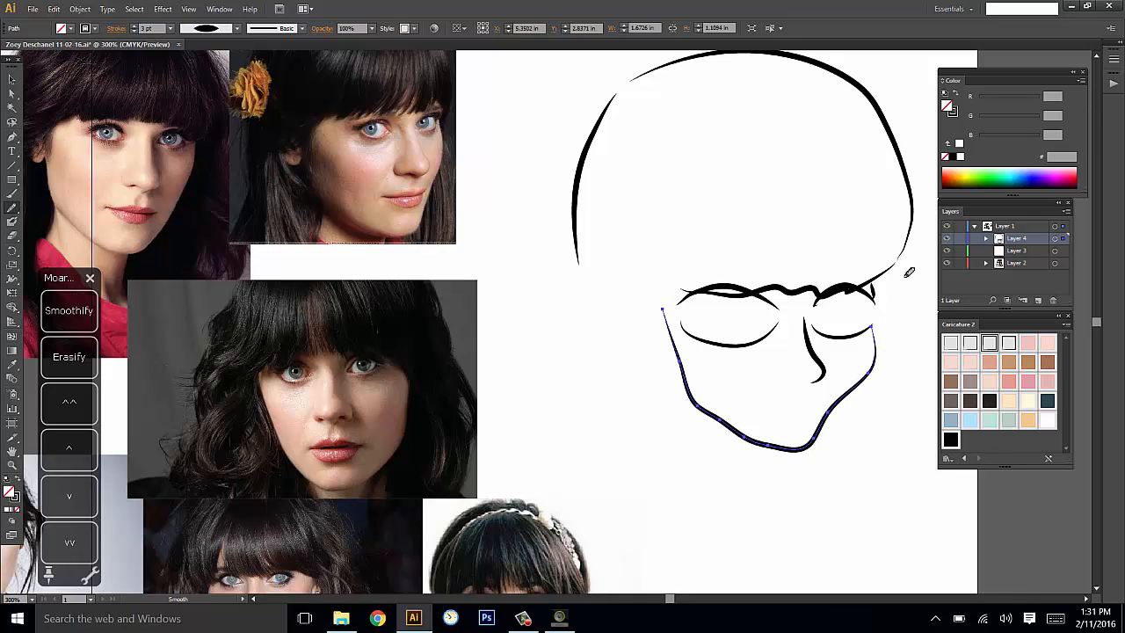
key(ctrl+shift+a)
drag(893, 291, 829, 310)
key(v)
click(771, 421)
key(n)
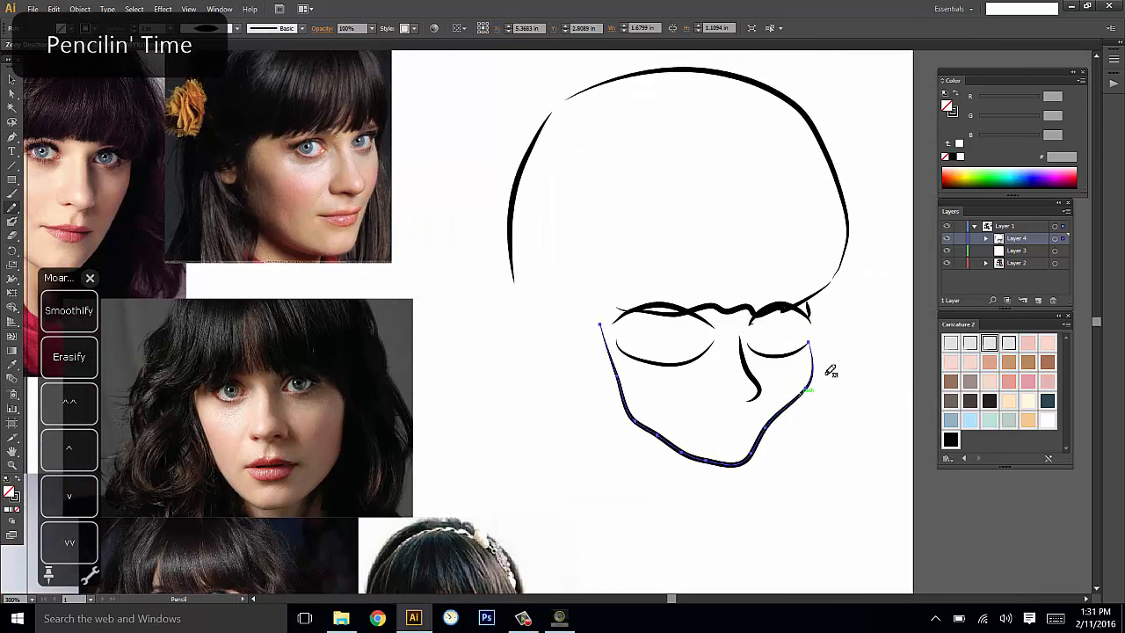
key(ctrl+z)
drag(623, 409, 609, 327)
key(ctrl+shift+a)
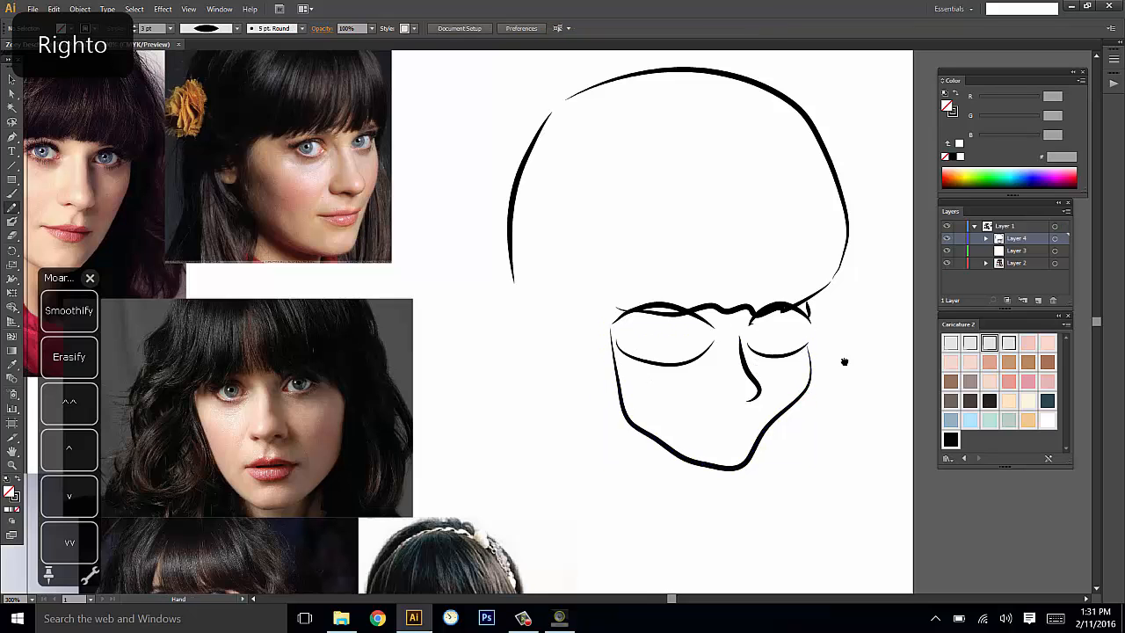
Draw long wavy hair strands hanging down from both ends of the hair outline.
drag(843, 362, 840, 353)
mouse_move(841, 201)
mouse_down()
mouse_move(835, 239)
mouse_move(881, 232)
mouse_move(884, 181)
mouse_up()
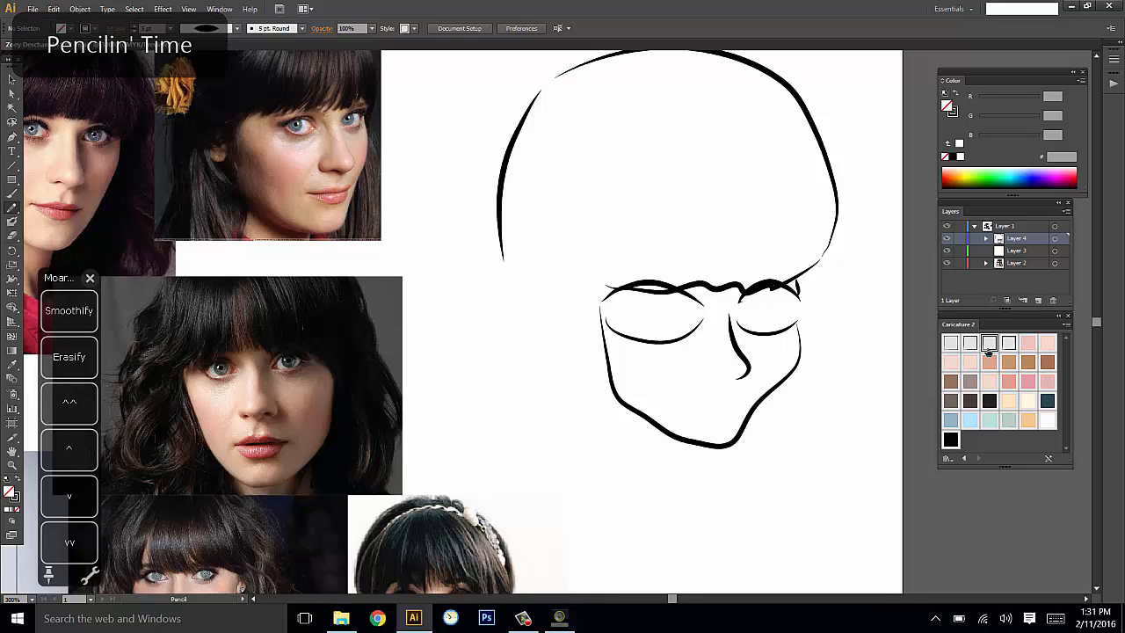
drag(760, 354, 772, 324)
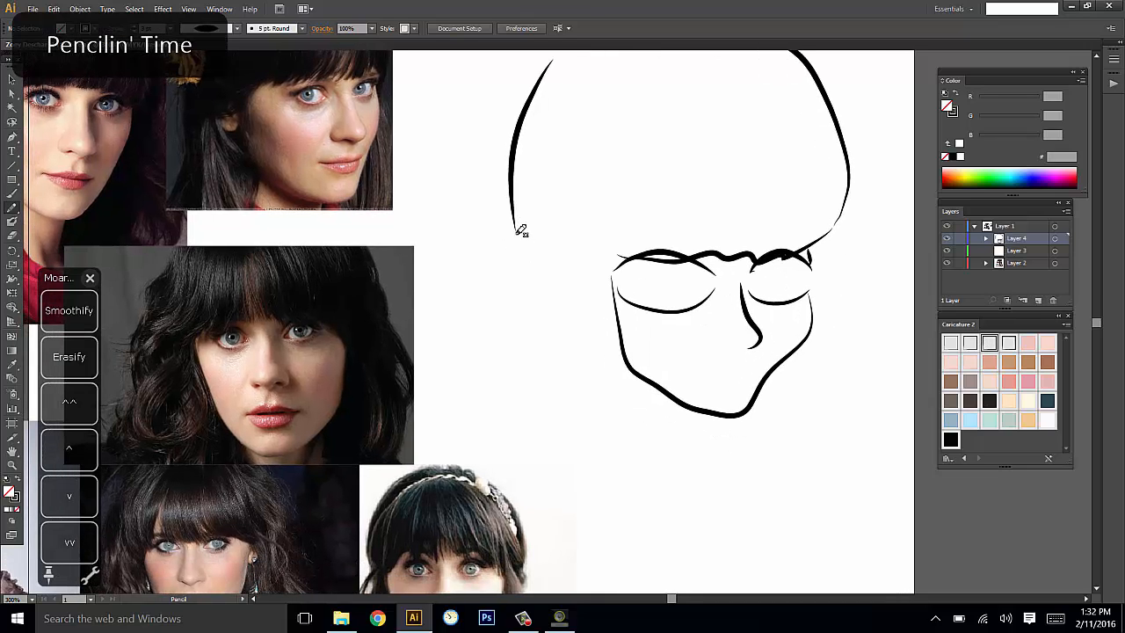
mouse_move(521, 230)
mouse_down()
mouse_move(467, 278)
mouse_move(479, 451)
mouse_up()
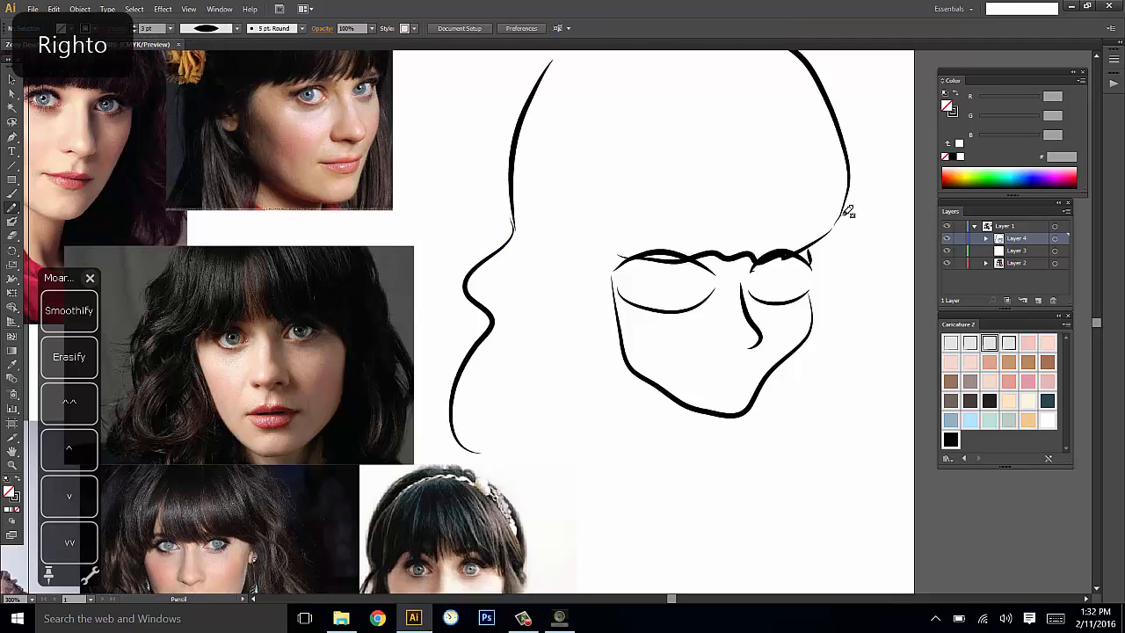
drag(917, 337, 921, 518)
mouse_move(808, 421)
mouse_down()
mouse_move(923, 462)
mouse_move(793, 437)
mouse_move(824, 384)
mouse_up()
Select the face outline and smooth its curve along the left jaw and chin.
key(v)
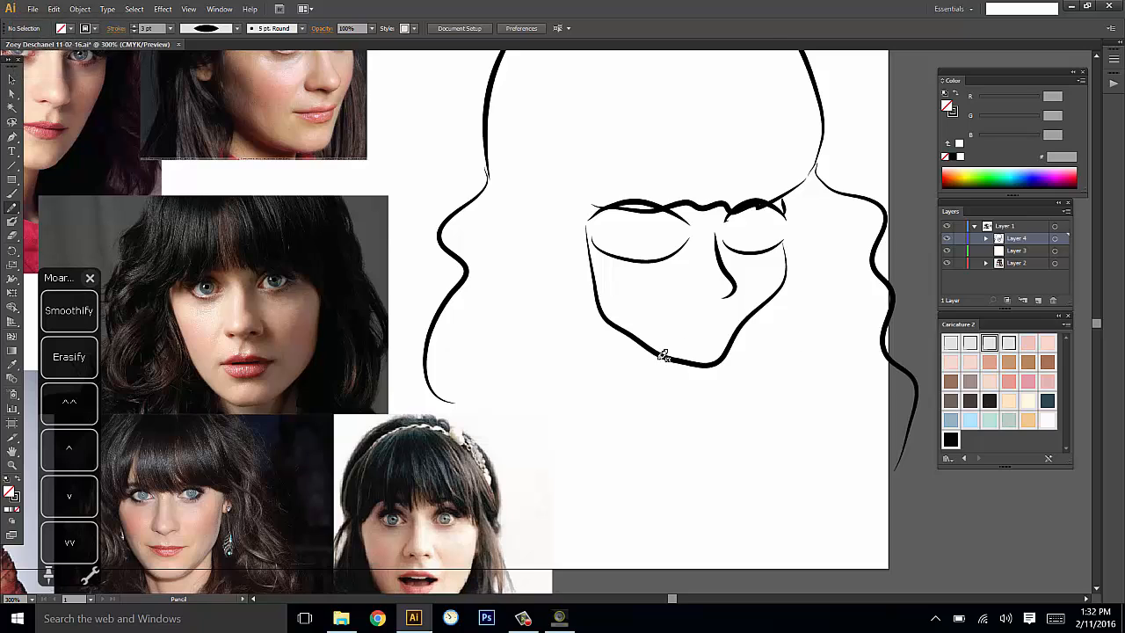
click(658, 350)
click(79, 359)
click(73, 311)
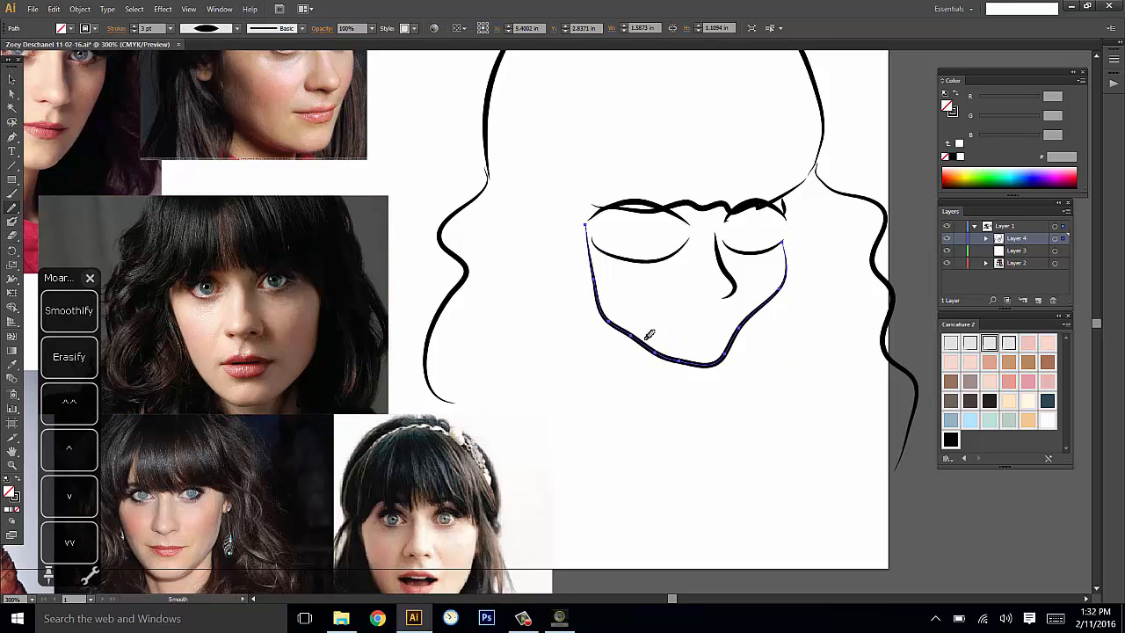
mouse_move(615, 328)
mouse_down()
mouse_move(672, 354)
mouse_move(729, 347)
mouse_up()
key(ctrl+shift+a)
drag(858, 381, 855, 389)
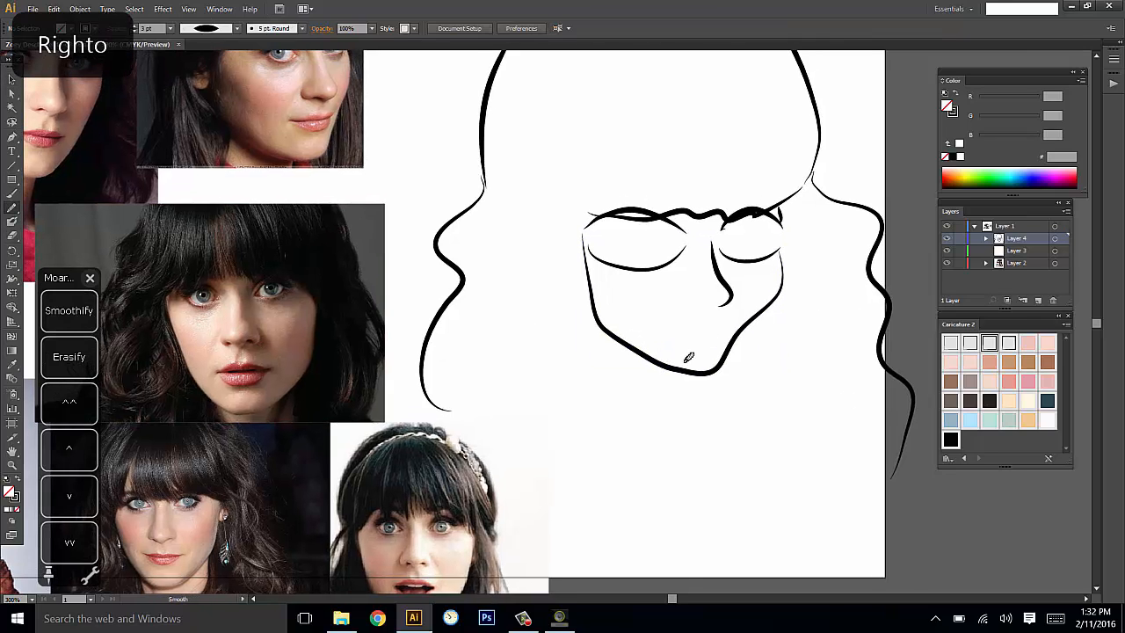
key(v)
click(688, 359)
click(788, 386)
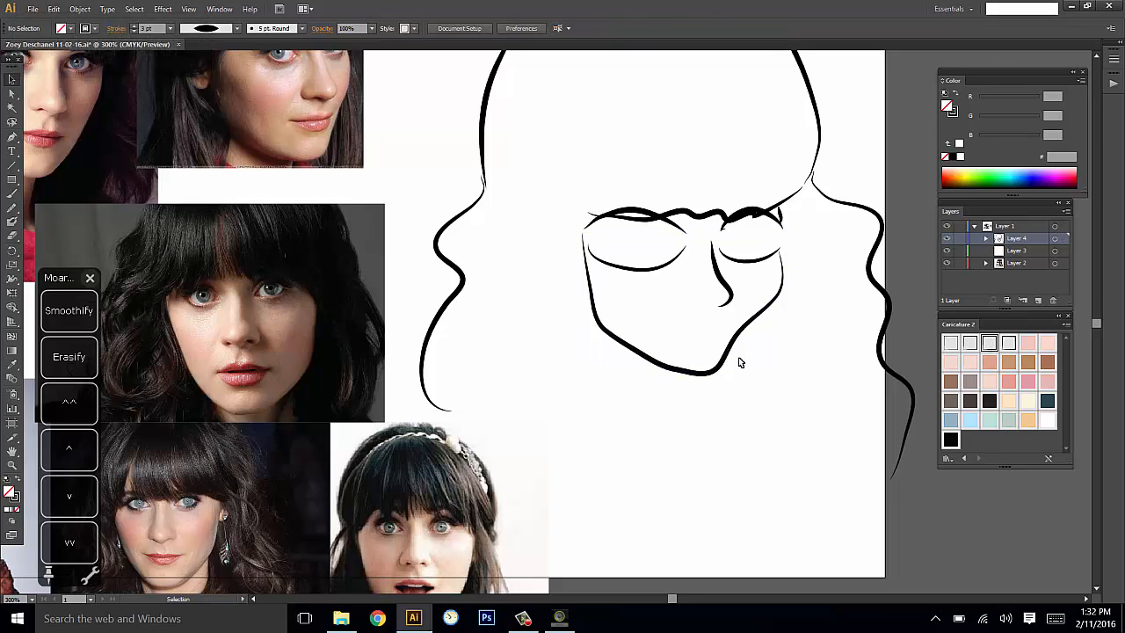
Draw two neck lines descending from the jaw, the one under the chin about 0.77 in long.
key(n)
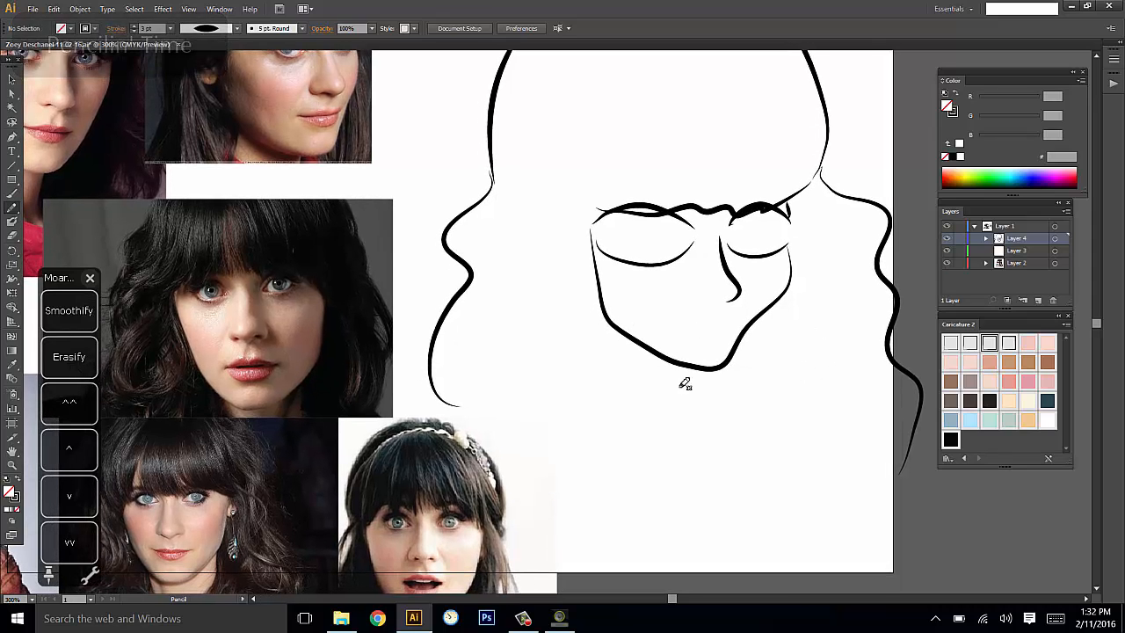
drag(617, 331, 637, 495)
key(ctrl+z)
drag(618, 332, 641, 445)
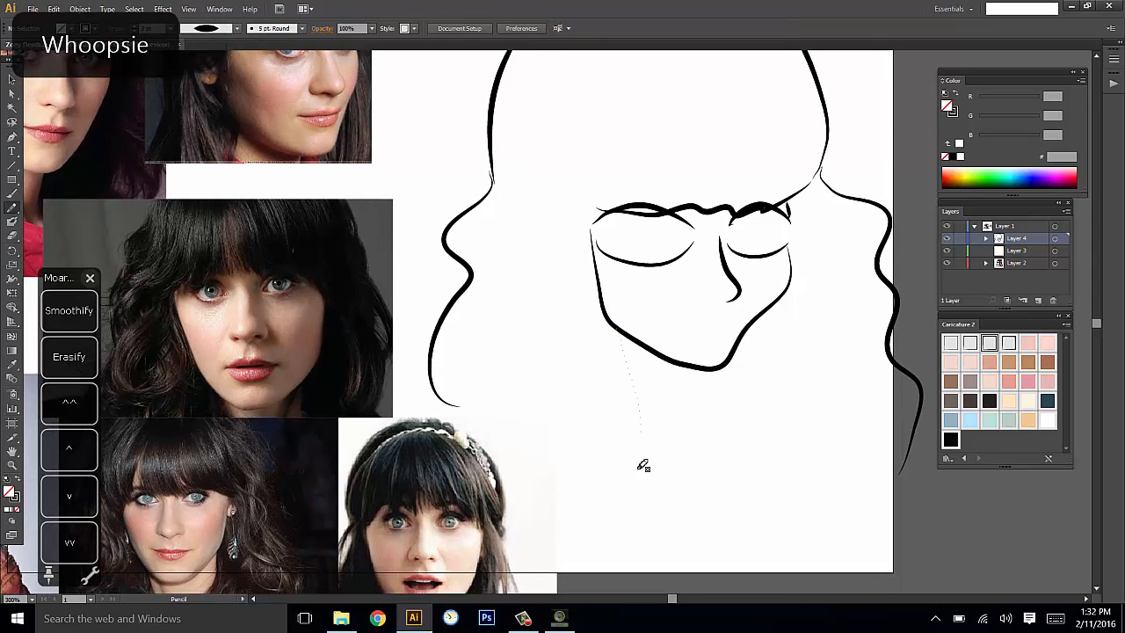
key(ctrl+shift+a)
drag(680, 361, 669, 458)
key(v)
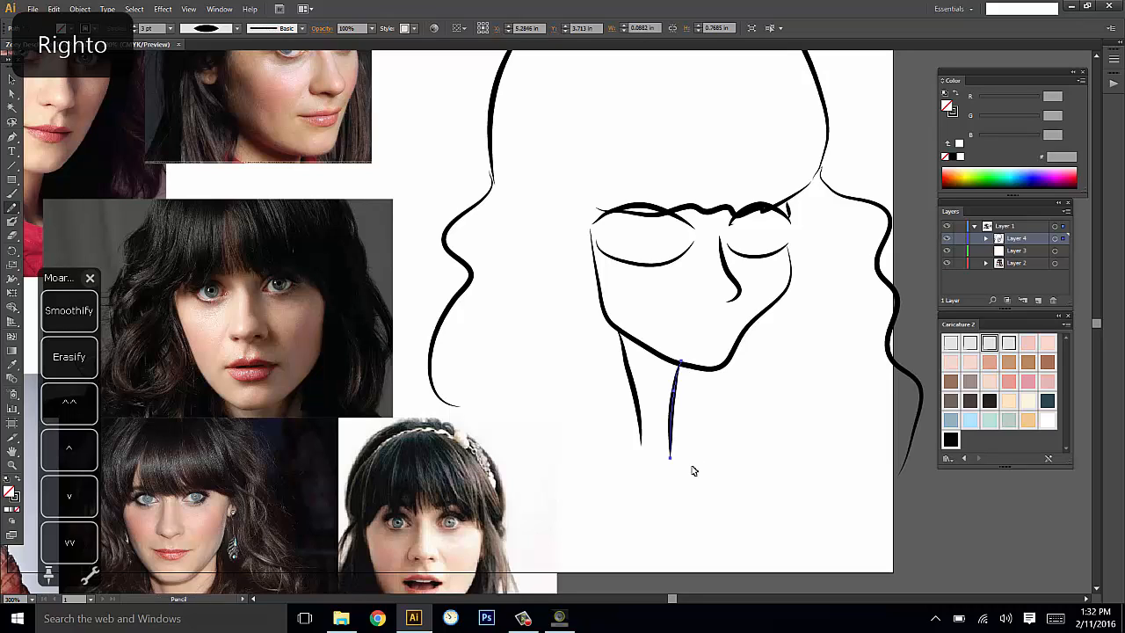
Draw a left shoulder line sloping down from the base of the neck, about 0.30 in wide and 0.42 in high.
ctrl+click(692, 470)
scroll(692, 470, down, 1)
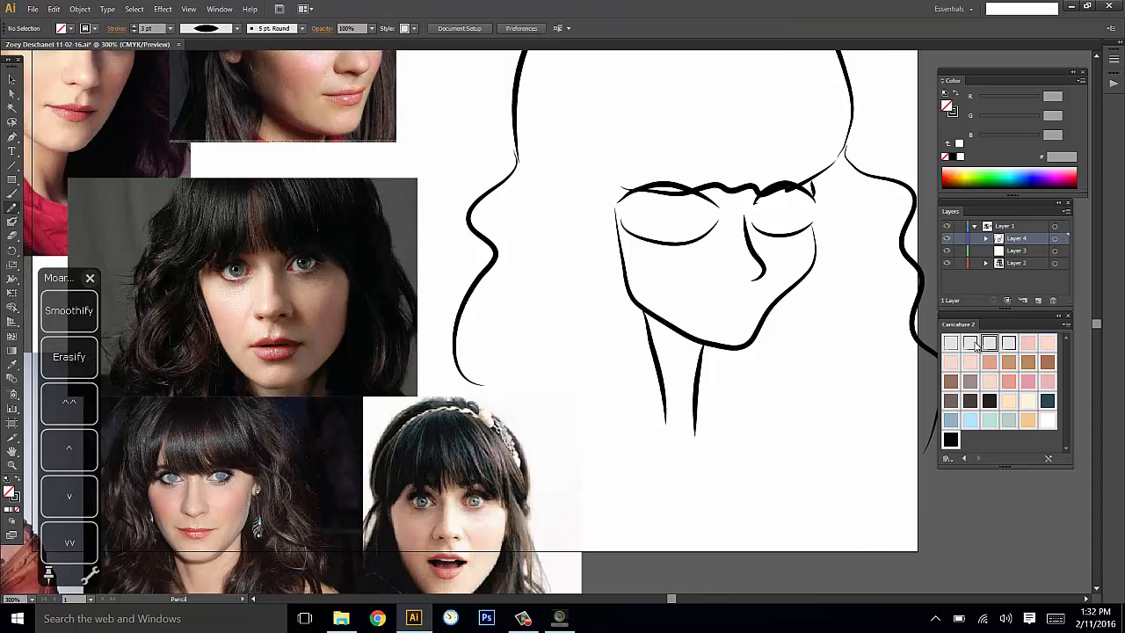
scroll(814, 427, up, 2)
scroll(689, 448, down, 4)
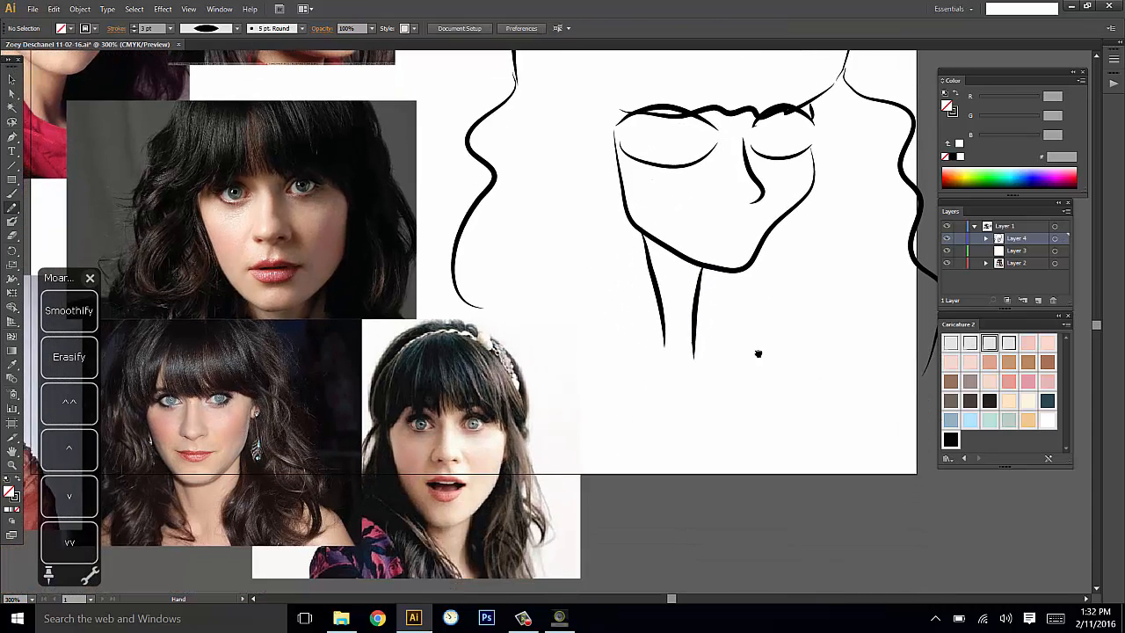
scroll(756, 351, up, 1)
drag(662, 380, 625, 429)
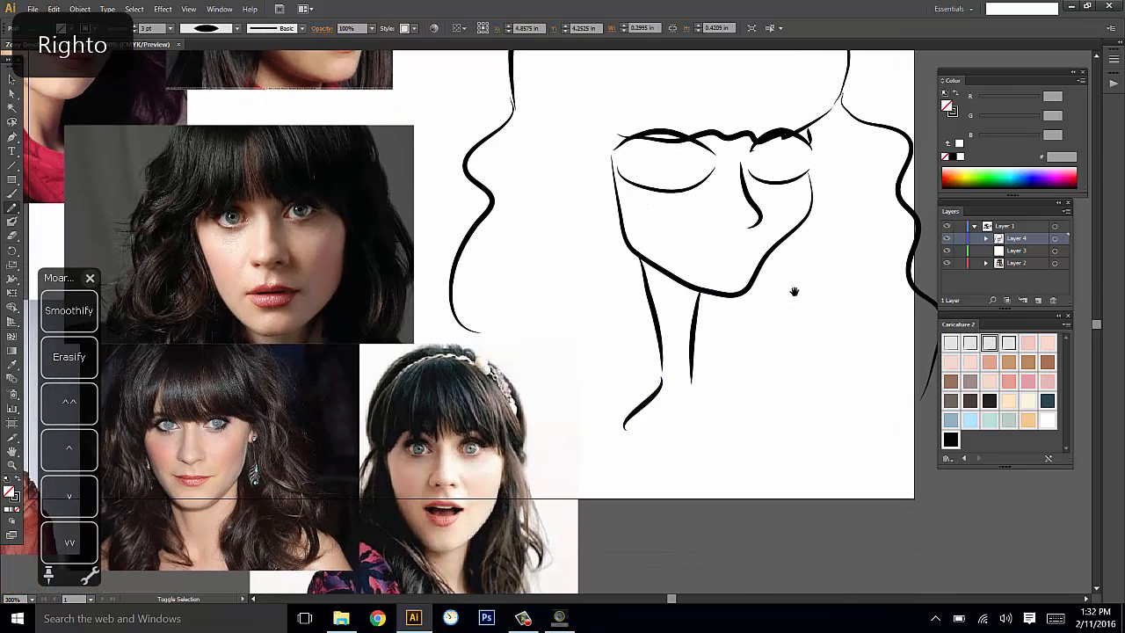
Draw a U-shaped curve at the base of the neck, starting where the left shoulder line meets it.
scroll(783, 382, up, 2)
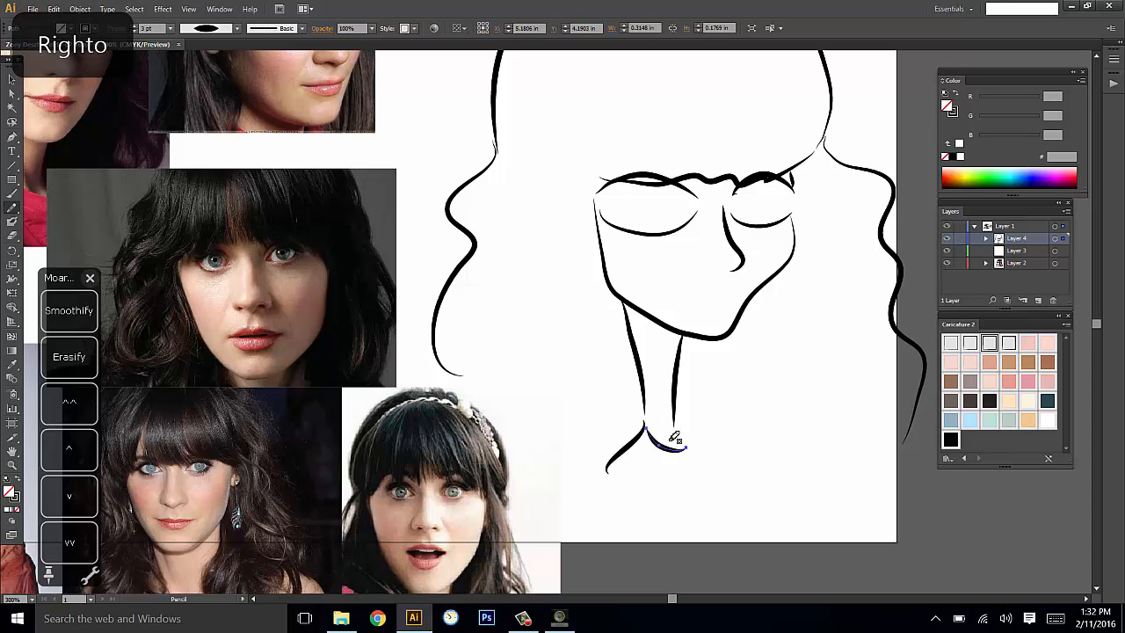
drag(645, 431, 676, 421)
key(ctrl+shift+a)
drag(780, 392, 765, 406)
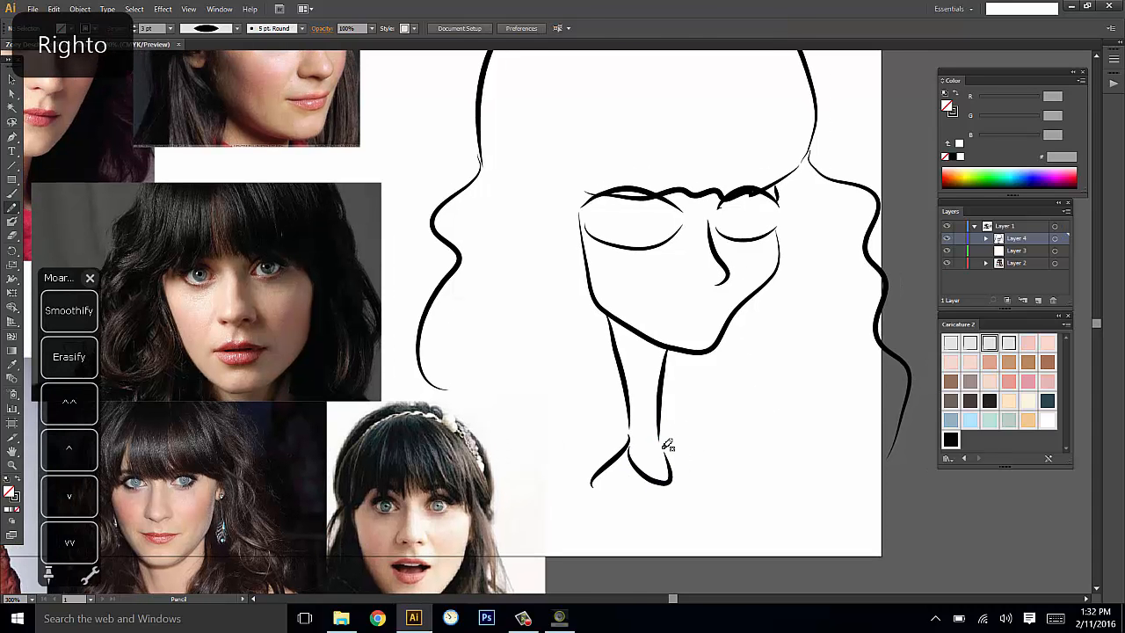
Draw a right shoulder line curving down from the base of the neck, about 0.39 in wide and 0.36 in high.
drag(665, 447, 714, 480)
key(ctrl+shift+a)
key(ctrl+z)
drag(665, 447, 711, 488)
key(ctrl+shift+a)
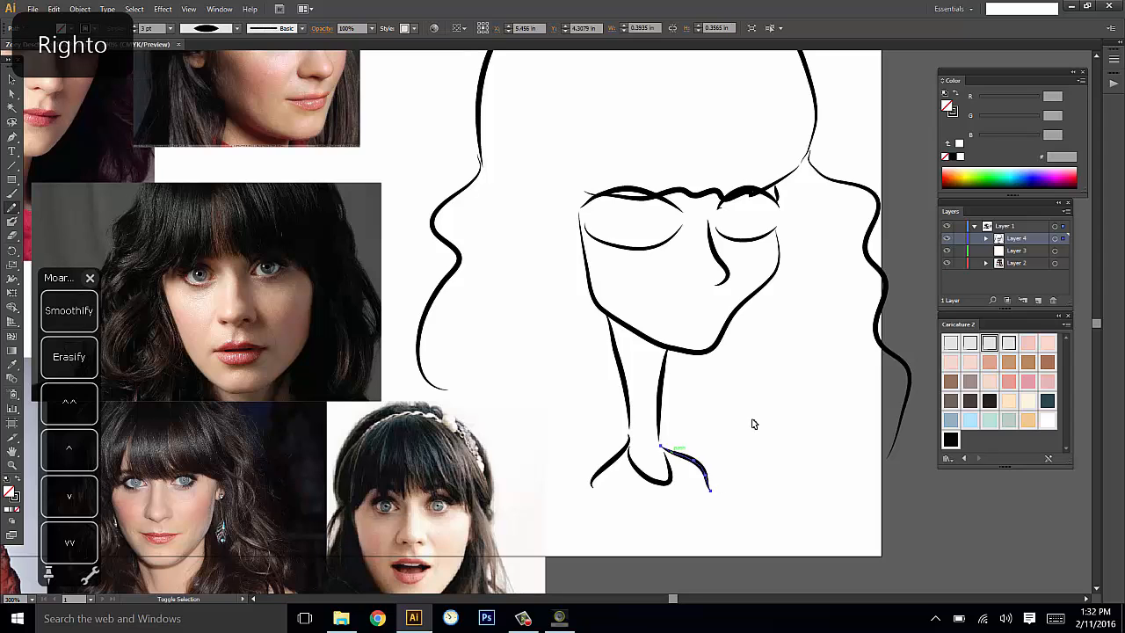
mouse_move(789, 413)
mouse_down()
mouse_move(765, 467)
mouse_move(830, 418)
mouse_up()
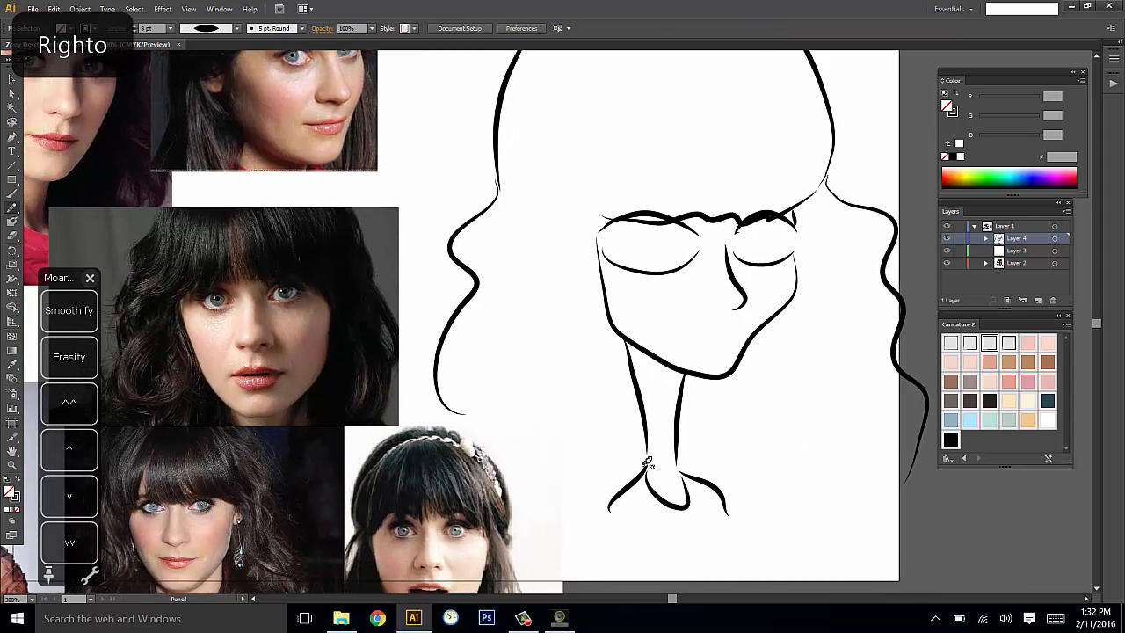
Redraw the left shoulder line so it runs smoothly from the neck line and reaches farther out.
drag(646, 459, 602, 510)
key(ctrl+shift+a)
mouse_move(828, 429)
mouse_down()
mouse_move(769, 477)
mouse_move(837, 386)
mouse_up()
Select the U-shaped curve at the neck base and reshape it into a smoother, fuller U.
key(v)
click(659, 453)
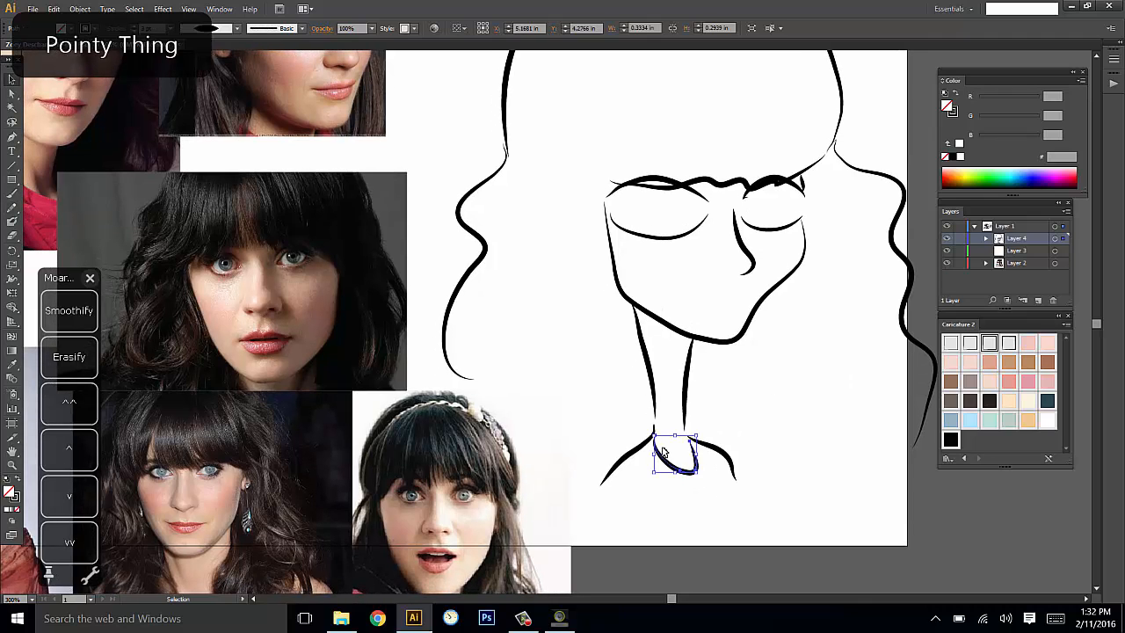
key(n)
drag(656, 449, 702, 460)
key(ctrl+shift+a)
mouse_move(816, 409)
mouse_down()
mouse_move(808, 462)
mouse_move(826, 424)
mouse_up()
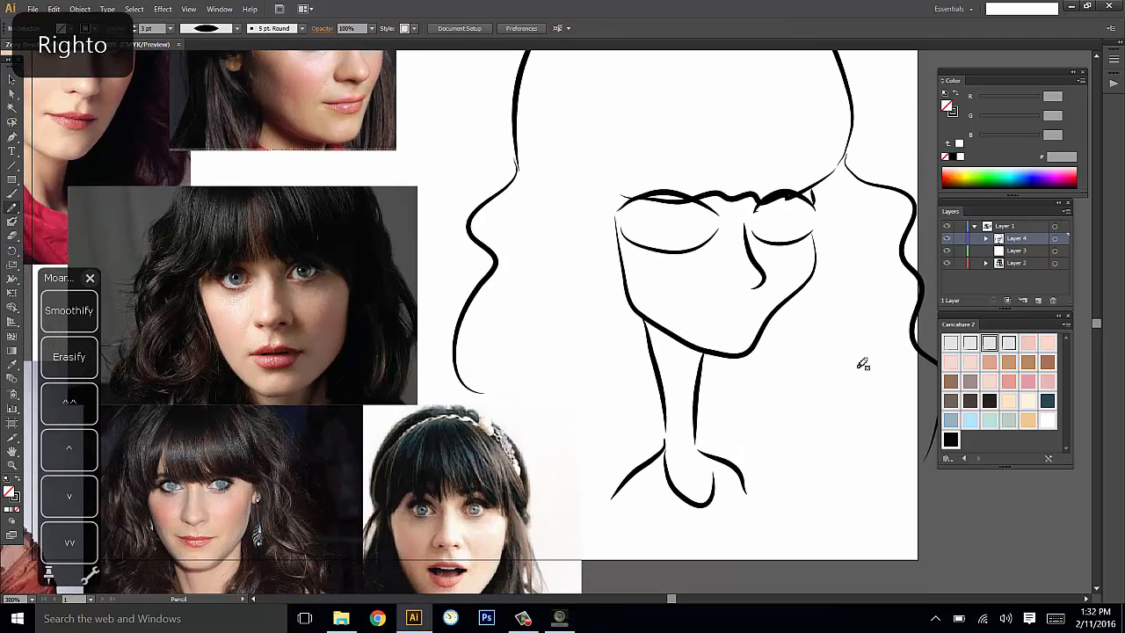
mouse_move(857, 371)
mouse_down()
mouse_move(836, 396)
mouse_move(829, 466)
mouse_up()
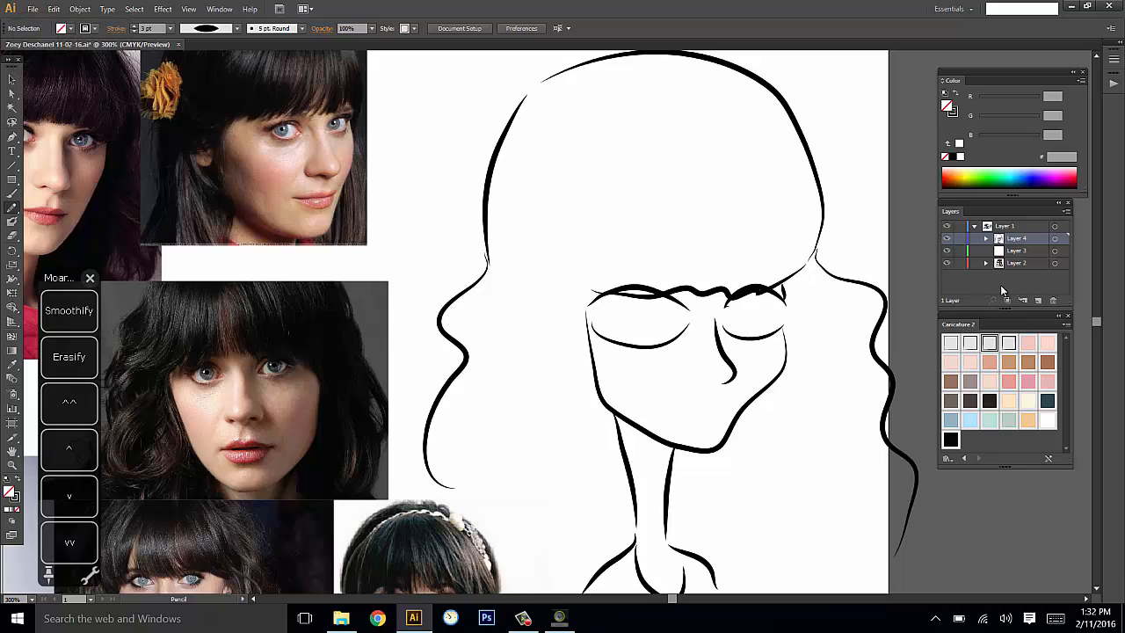
click(520, 619)
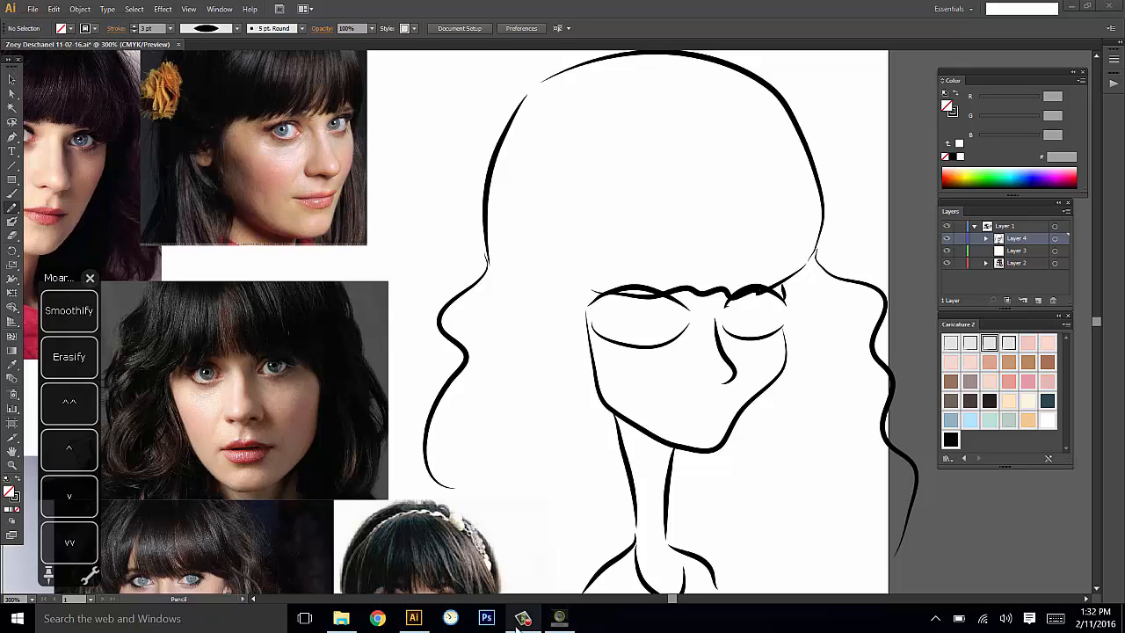
click(527, 617)
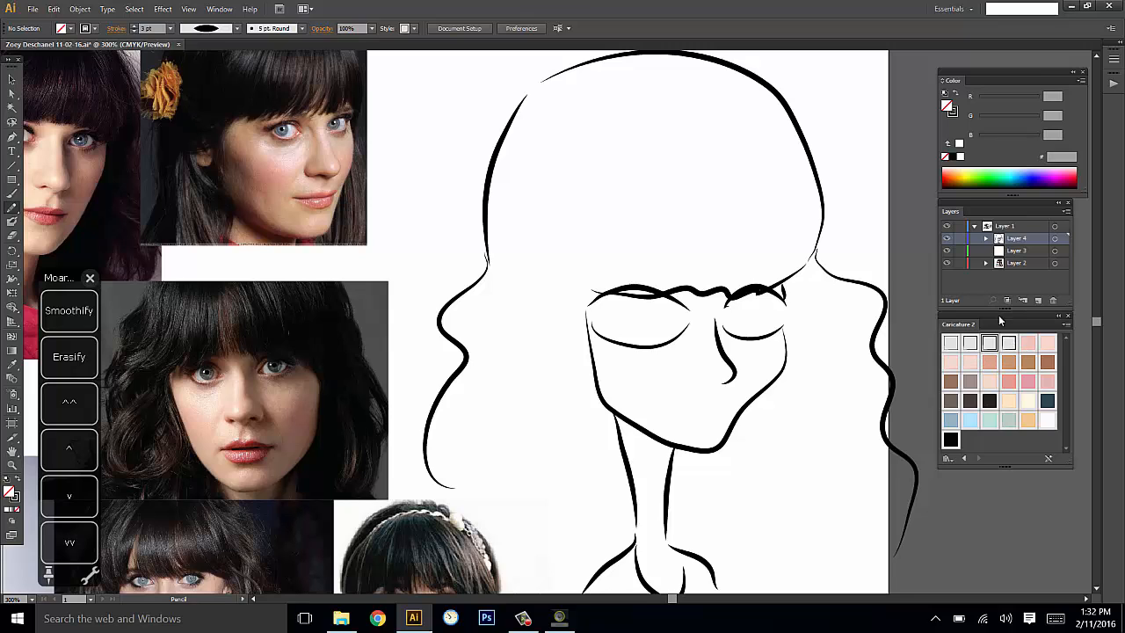
drag(765, 352, 788, 328)
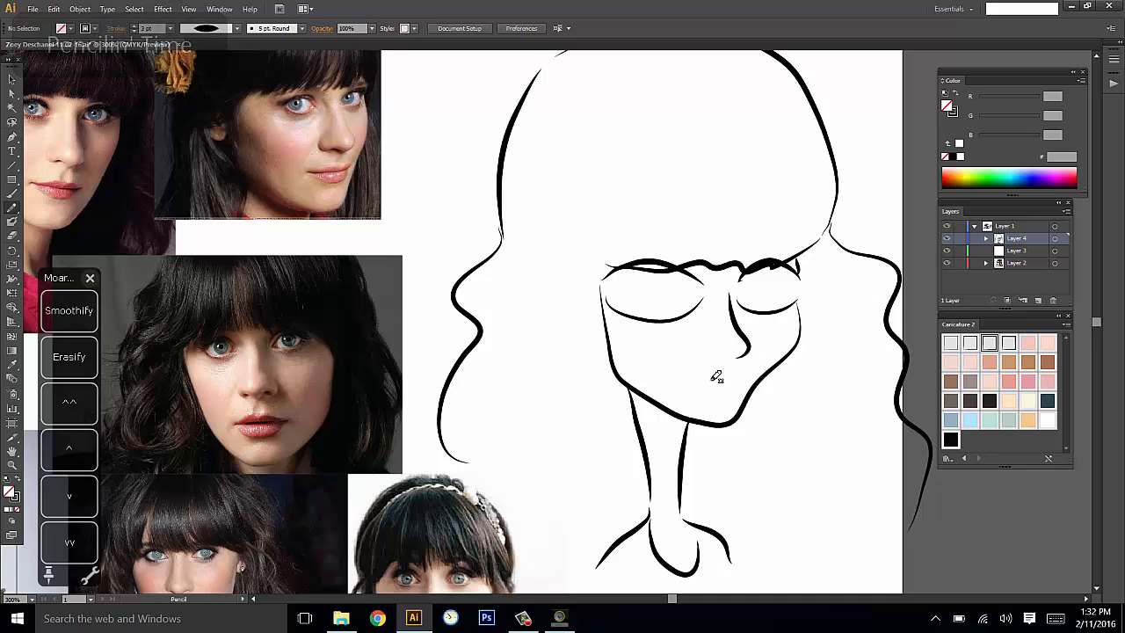
mouse_move(715, 373)
mouse_down()
mouse_move(733, 374)
mouse_move(712, 379)
mouse_up()
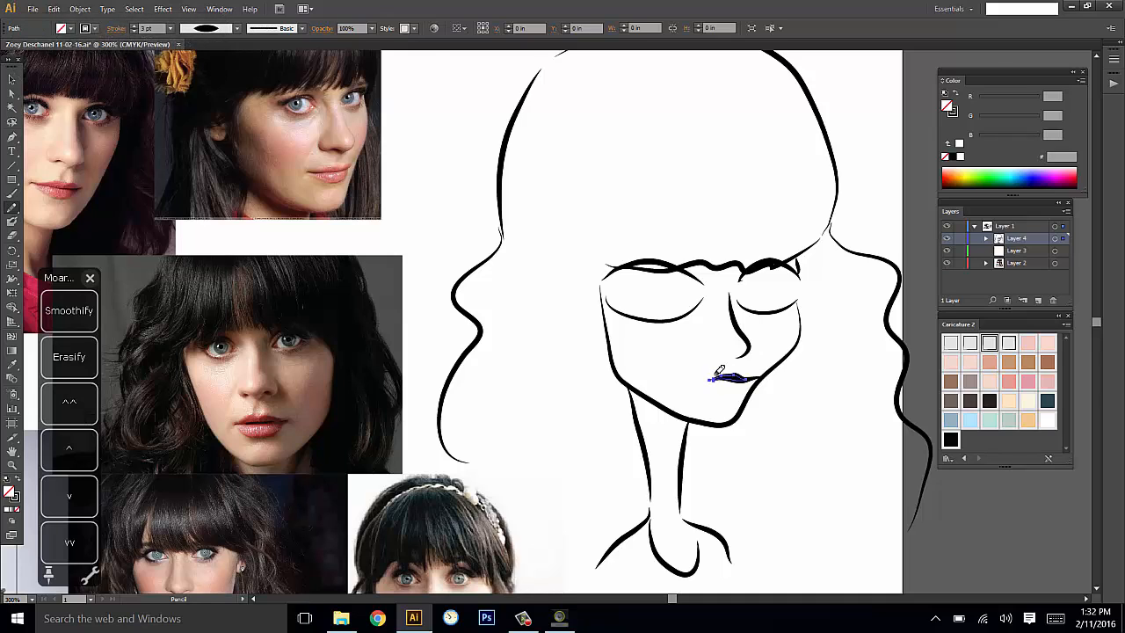
click(951, 439)
key(ctrl+shift+a)
key(v)
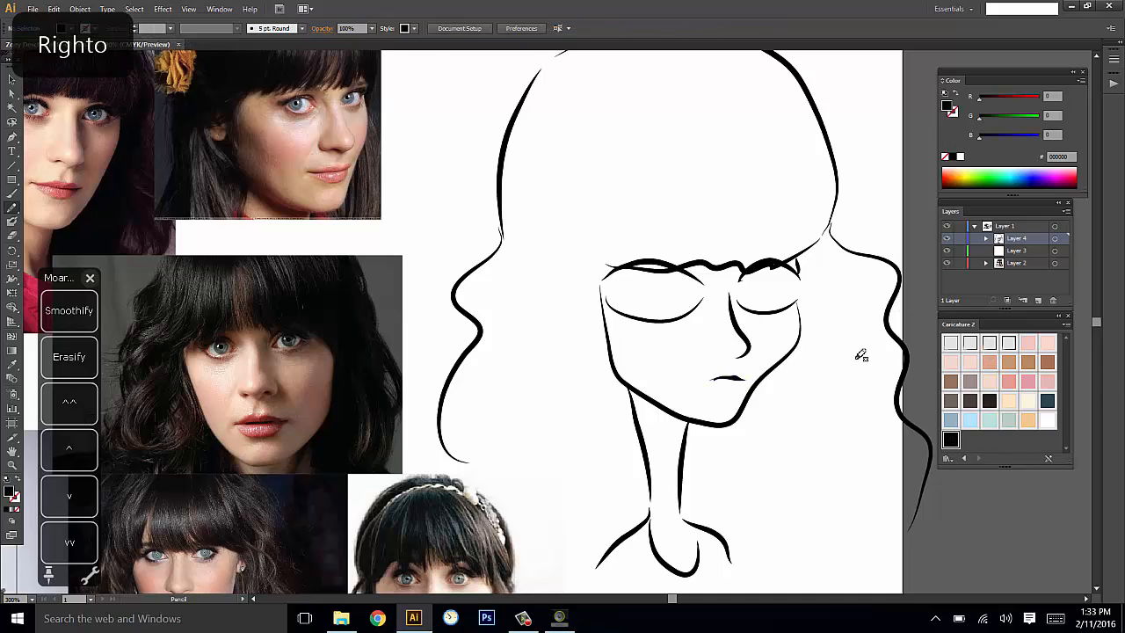
click(727, 378)
key(Delete)
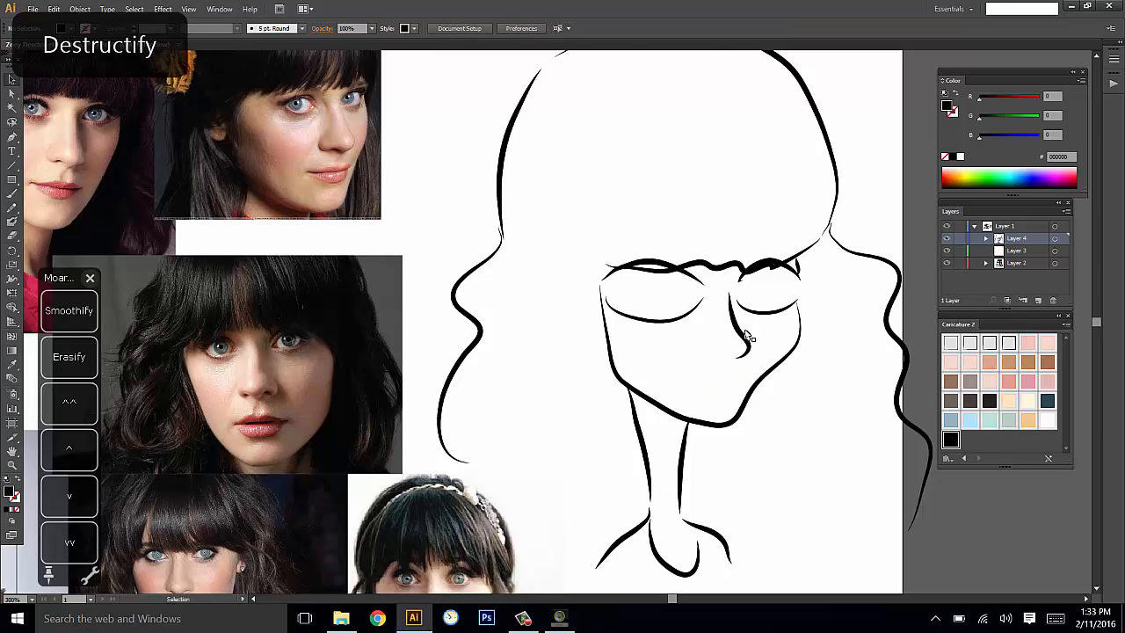
key(n)
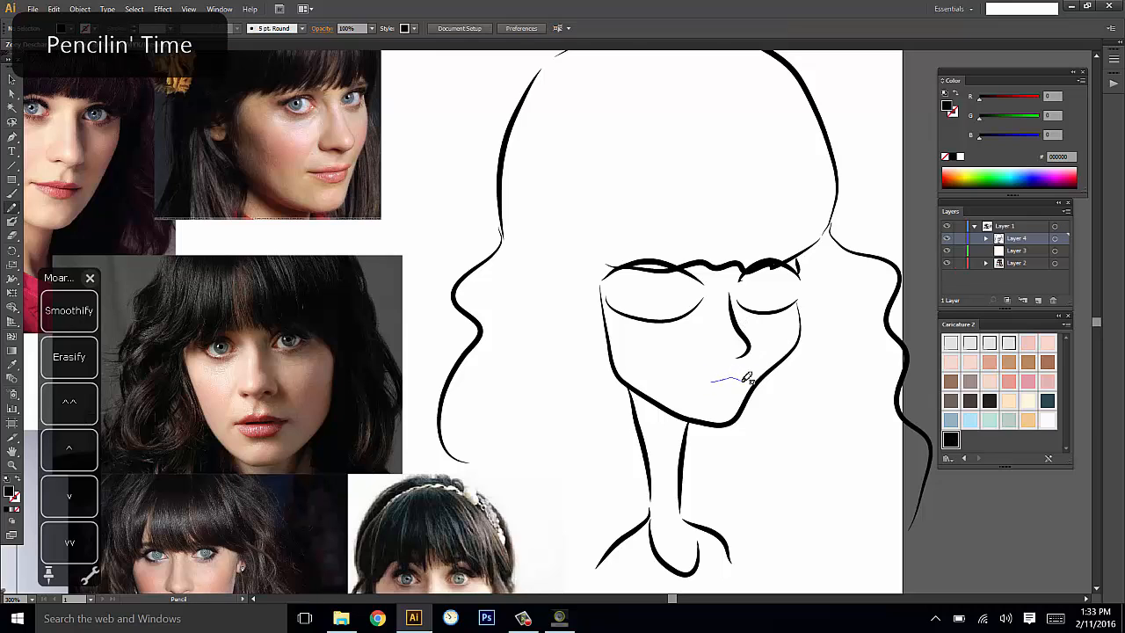
drag(728, 380, 742, 381)
click(950, 440)
key(ctrl+shift+a)
key(space)
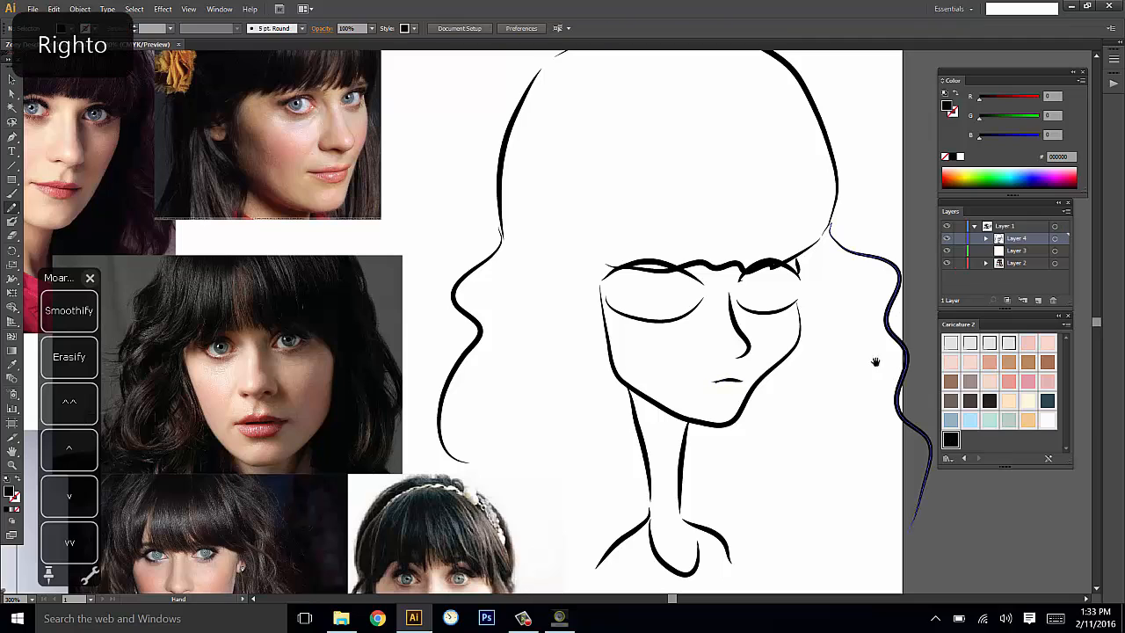
key(v)
click(729, 379)
key(Delete)
Draw the mouth line below the nose and add solid black corner shapes, about 0.14 in wide on the left and 0.09 in on the right.
key(n)
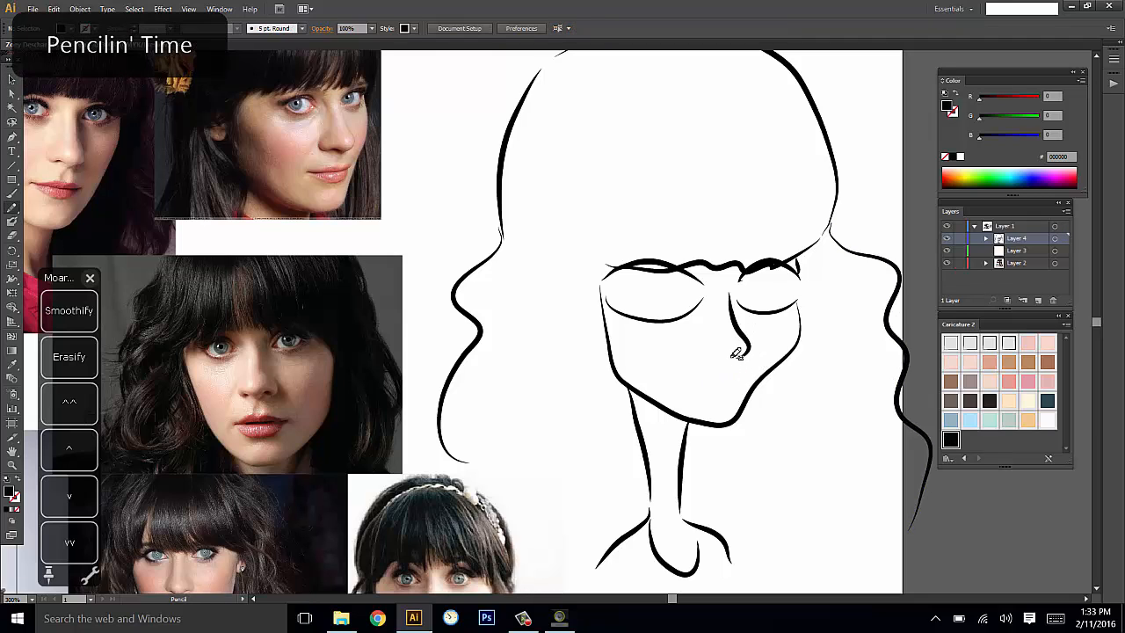
drag(729, 376, 740, 376)
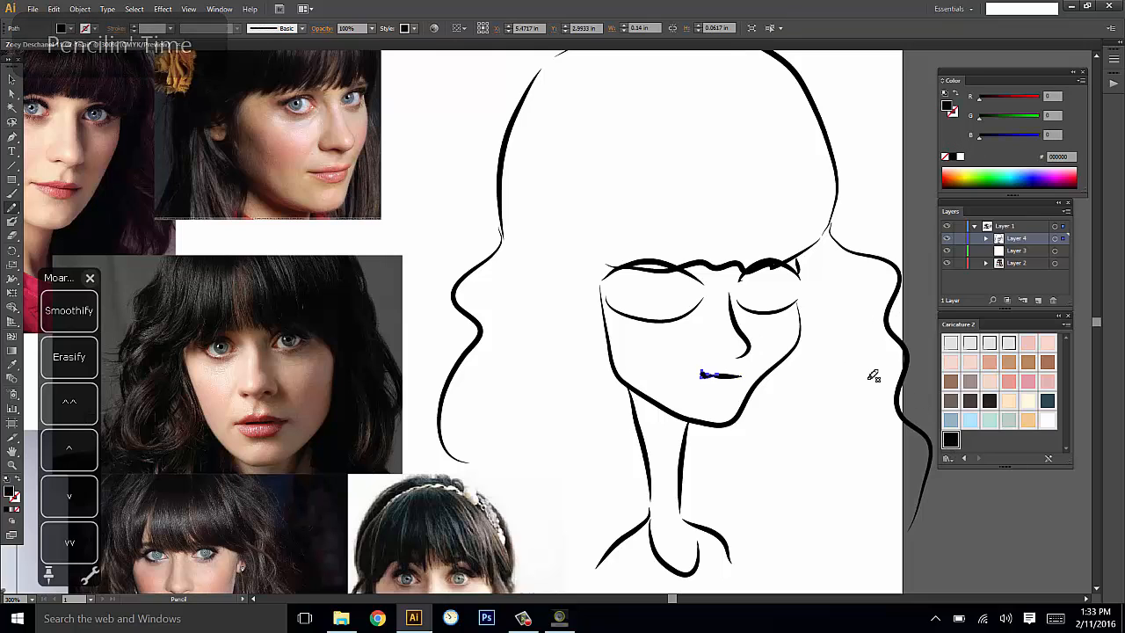
key(ctrl+shift+a)
drag(748, 374, 747, 379)
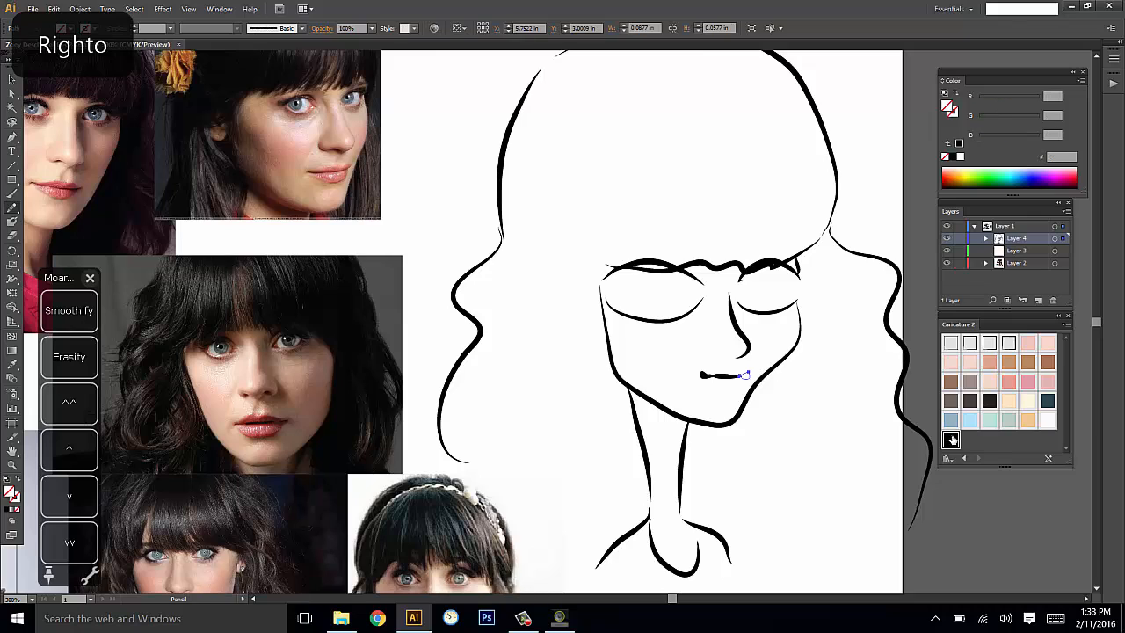
key(ctrl+shift+a)
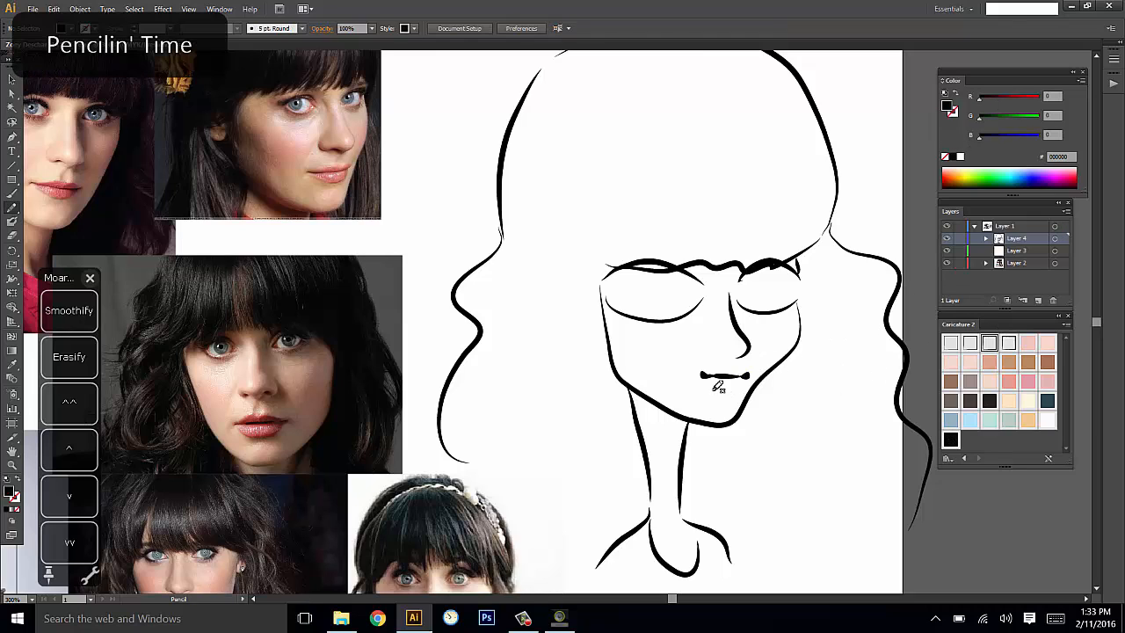
Draw the lower lip curve and an upper lip contour about 0.24 in wide around the mouth line, giving the upper lip a 1 pt stroke.
mouse_move(703, 388)
mouse_down()
mouse_move(743, 380)
mouse_move(717, 365)
mouse_move(743, 371)
mouse_up()
key(ctrl+z)
click(969, 343)
key(n)
key(ctrl+z)
key(ctrl+shift+a)
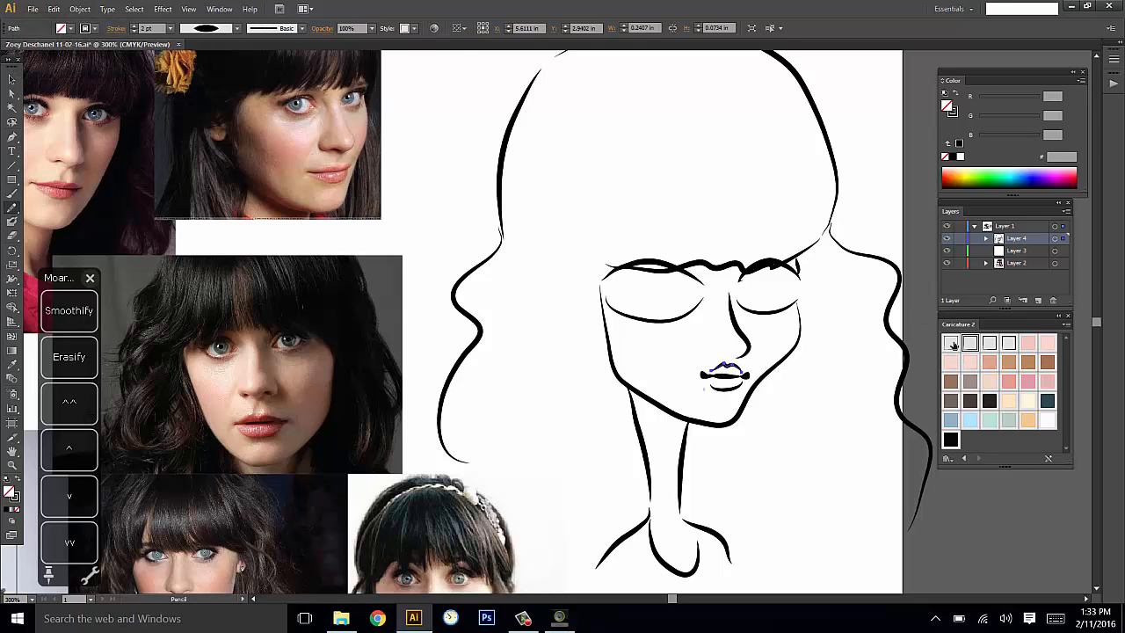
click(951, 343)
key(ctrl+shift+a)
drag(861, 349, 866, 350)
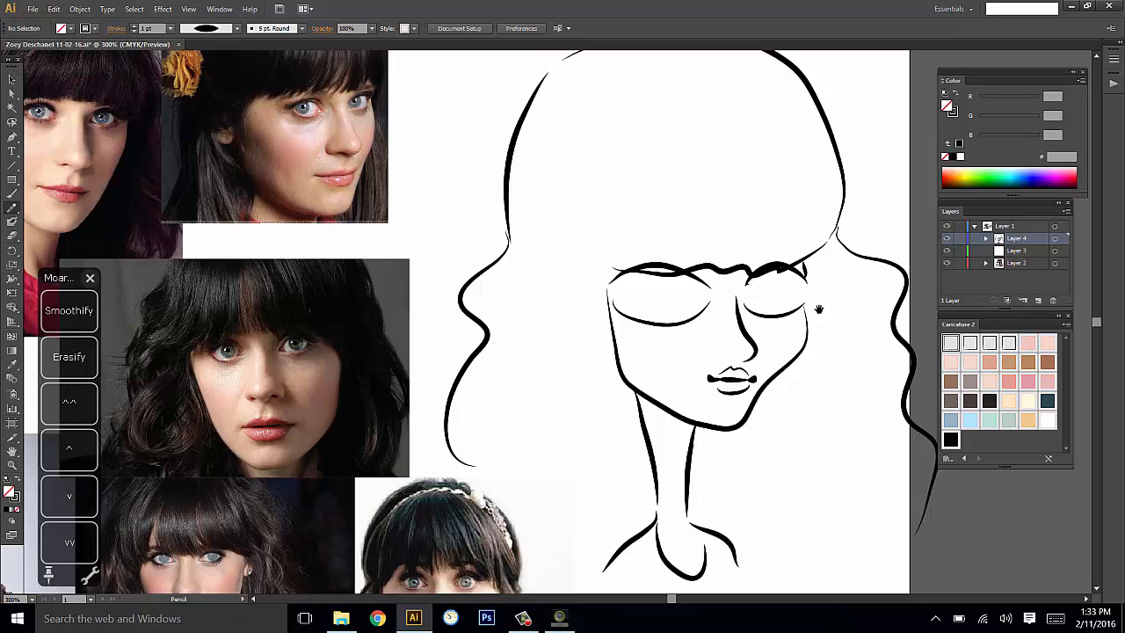
key(v)
click(710, 379)
key(n)
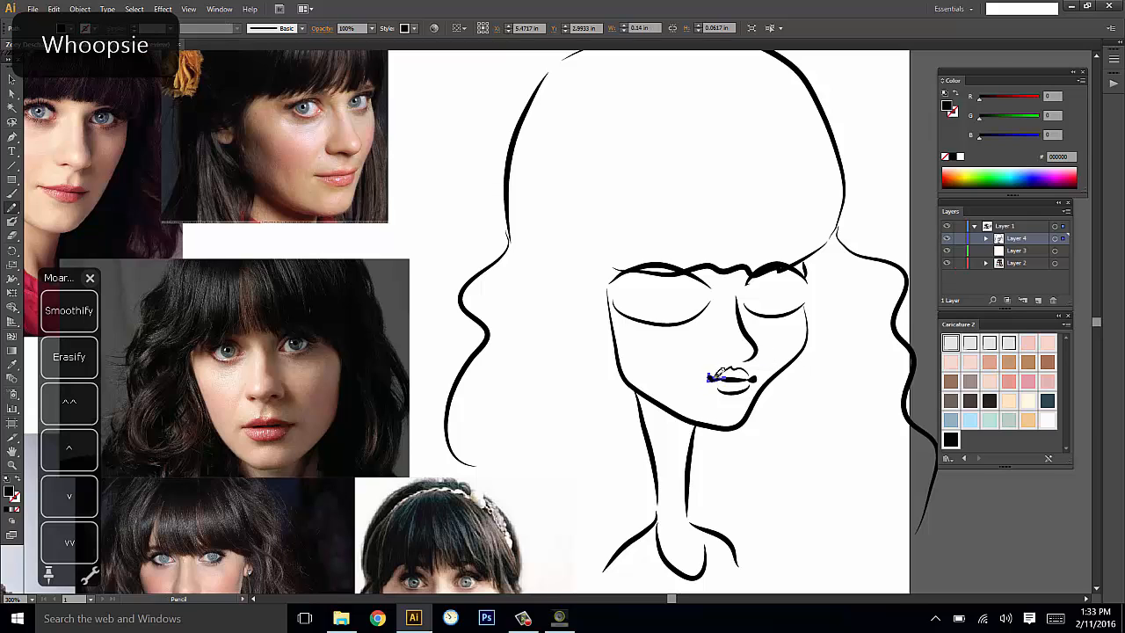
key(ctrl+z)
mouse_move(844, 352)
mouse_down()
mouse_move(853, 334)
mouse_move(836, 363)
mouse_move(864, 382)
mouse_move(844, 363)
mouse_up()
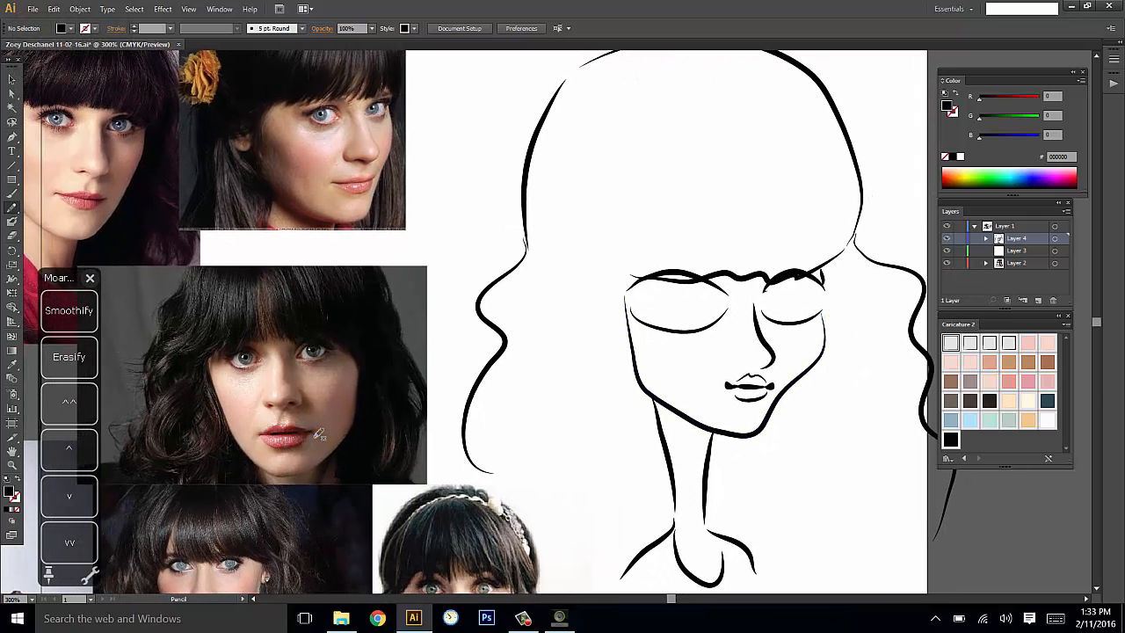
drag(856, 358, 857, 360)
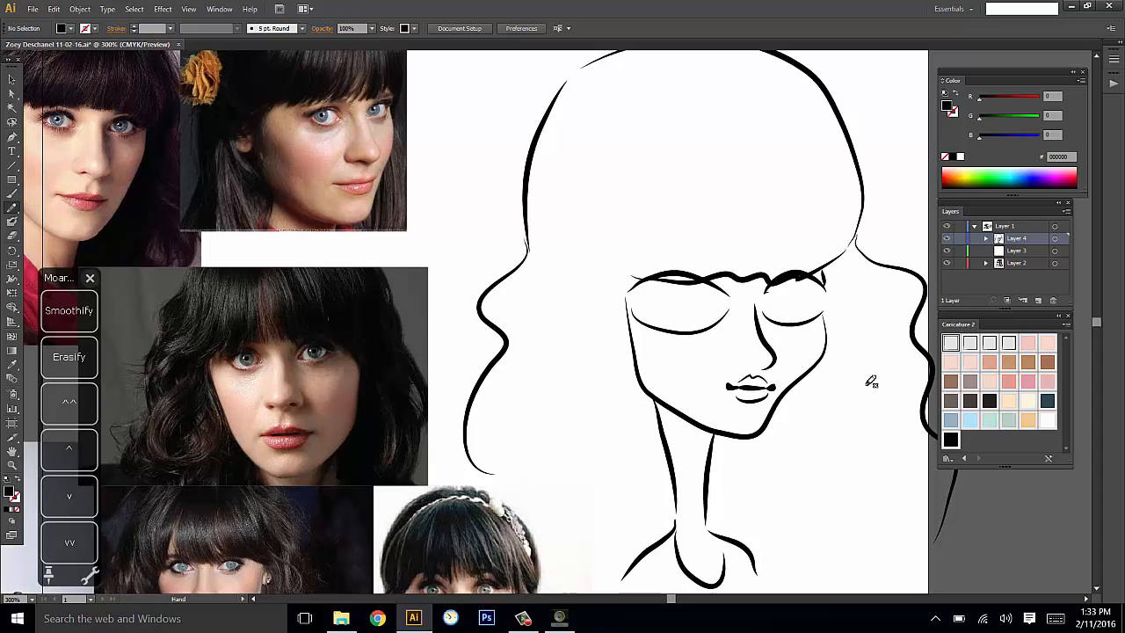
ctrl+click(729, 389)
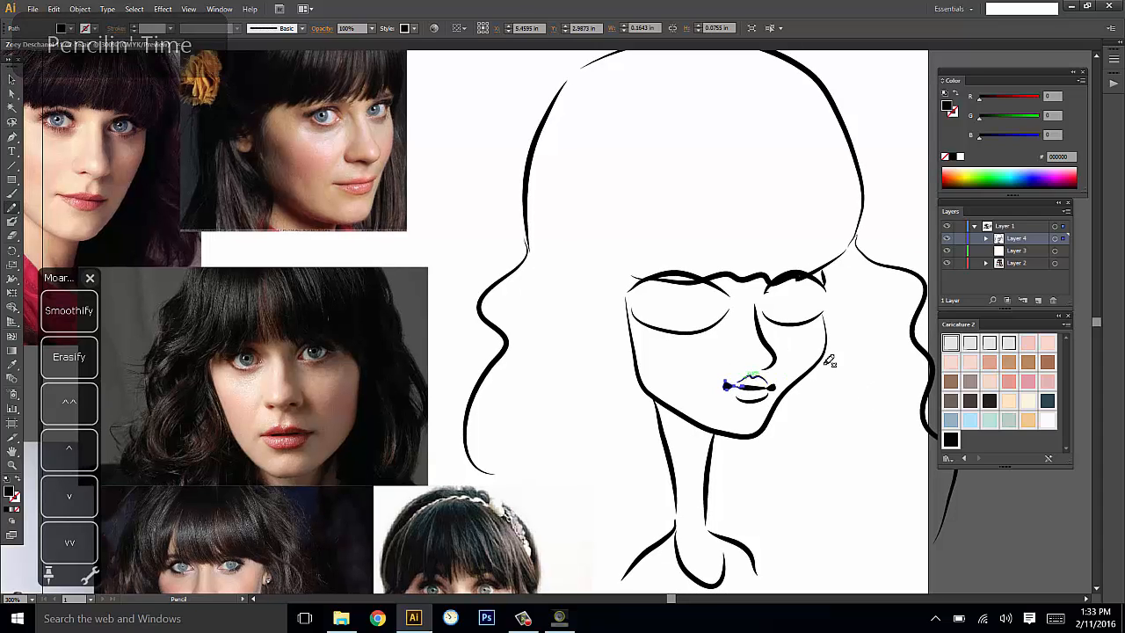
key(ctrl+shift+a)
key(ctrl+z)
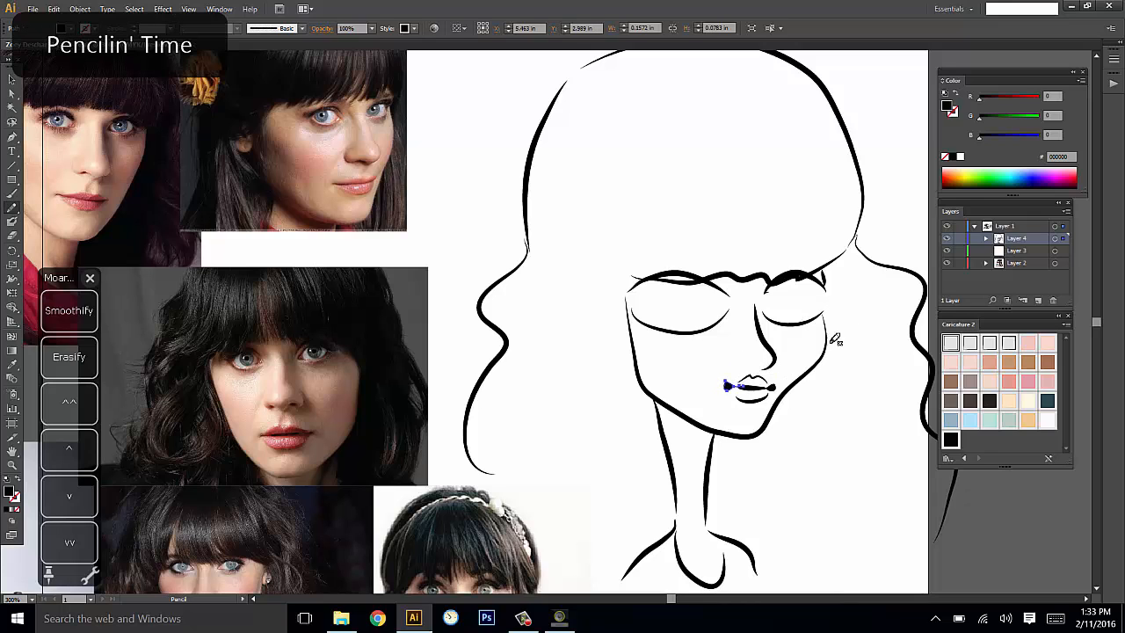
key(ctrl+z)
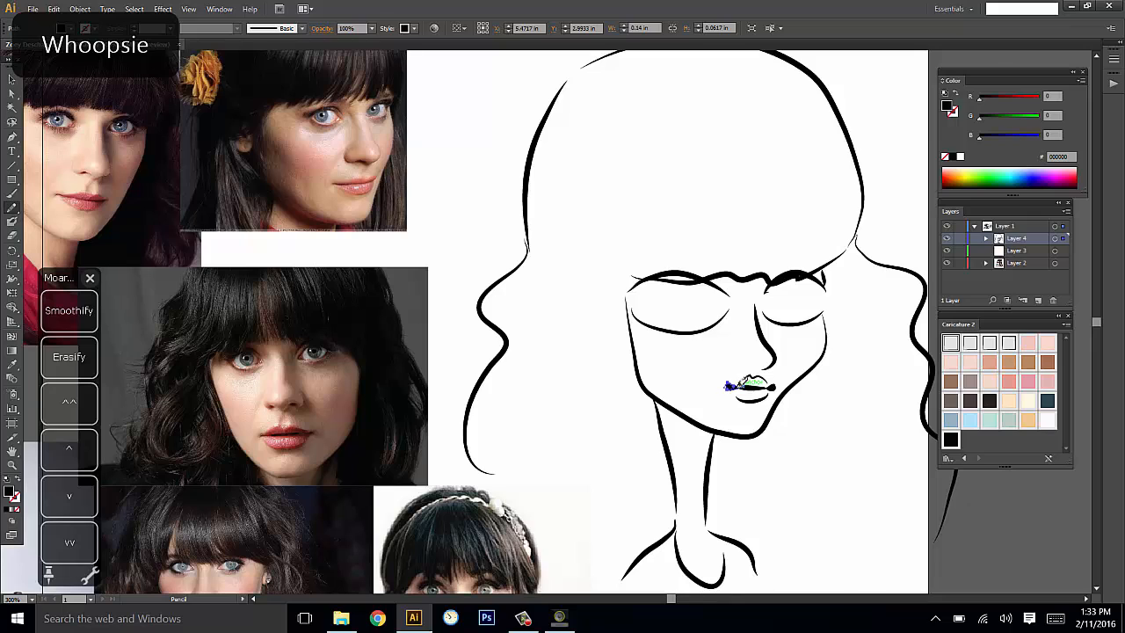
key(ctrl+shift+a)
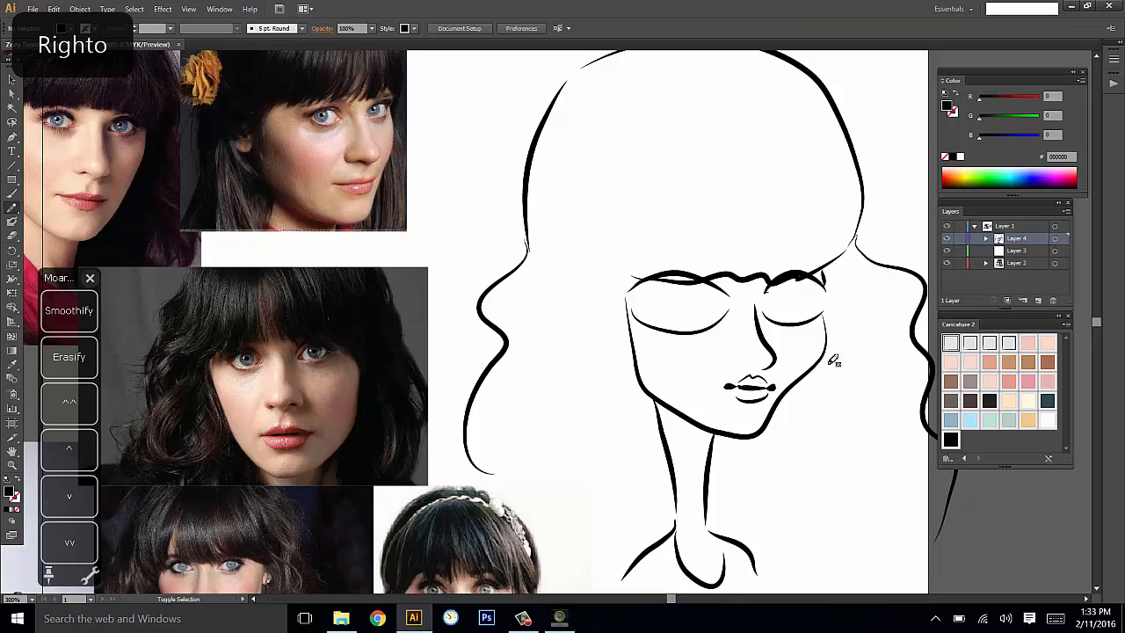
key(ctrl+z)
Select the solid black right corner of the mouth and widen its shape to about 0.10 in.
key(v)
click(773, 388)
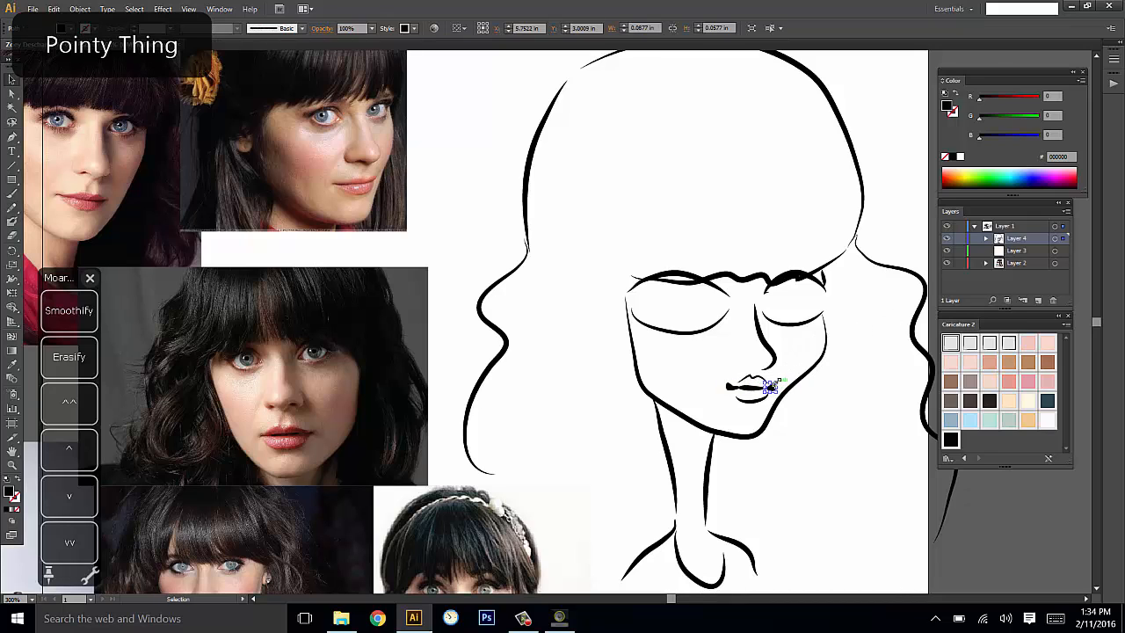
key(n)
key(ctrl+z)
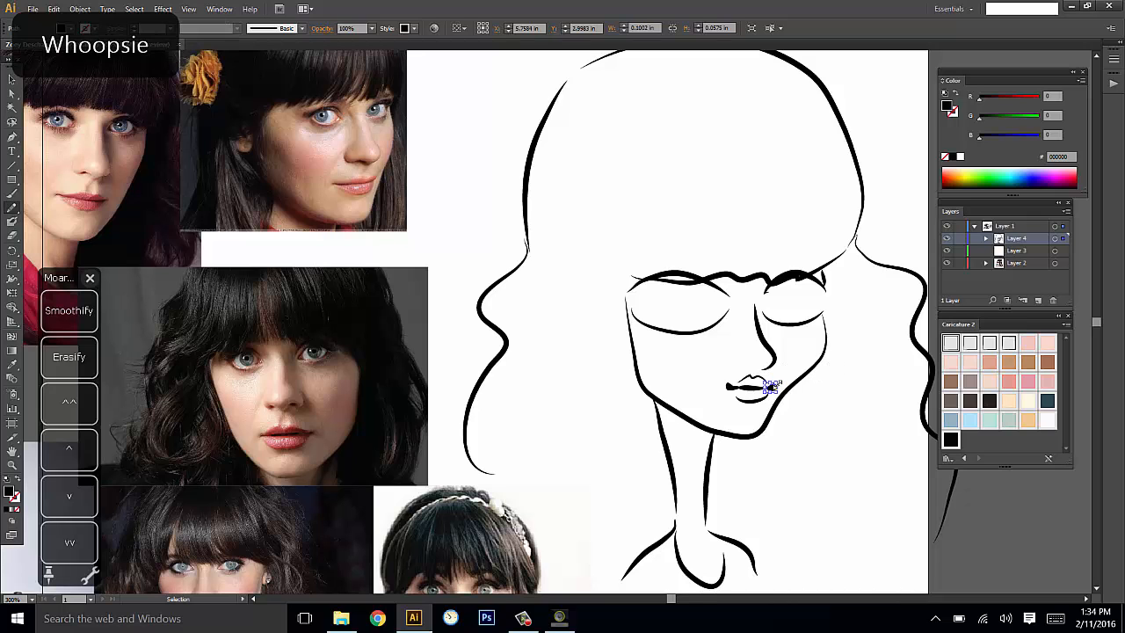
key(ctrl+shift+a)
Select the face outline and redraw its chin, jaw and left cheek with the Pencil tool for a more tapered shape.
mouse_move(878, 365)
mouse_down()
mouse_move(865, 354)
mouse_move(864, 387)
mouse_move(869, 369)
mouse_up()
drag(851, 279, 846, 292)
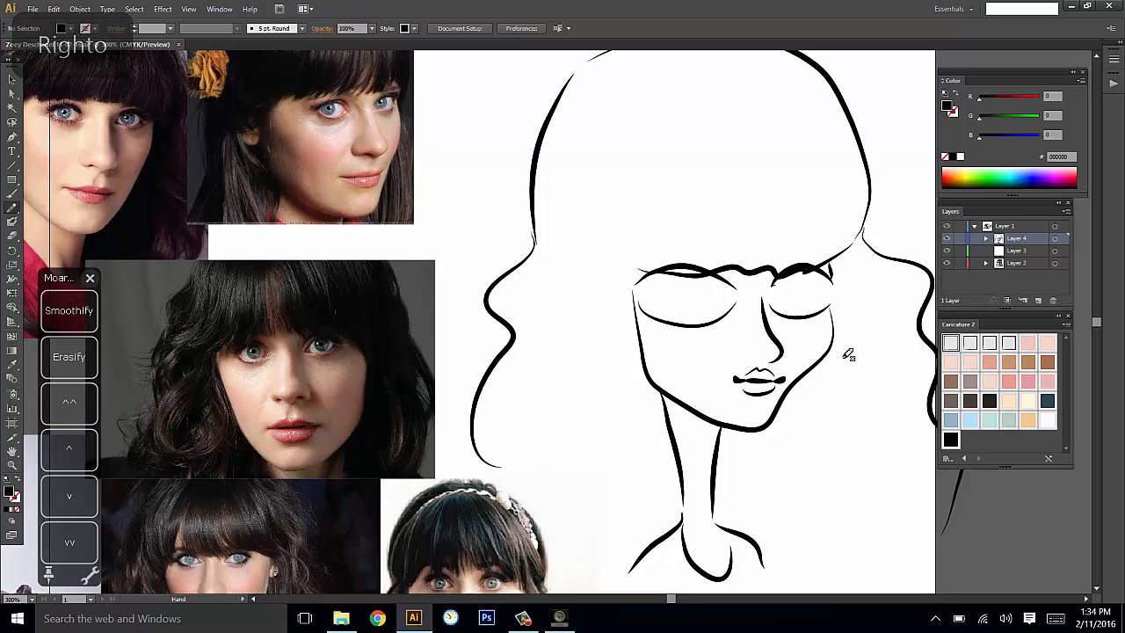
key(v)
click(786, 404)
key(n)
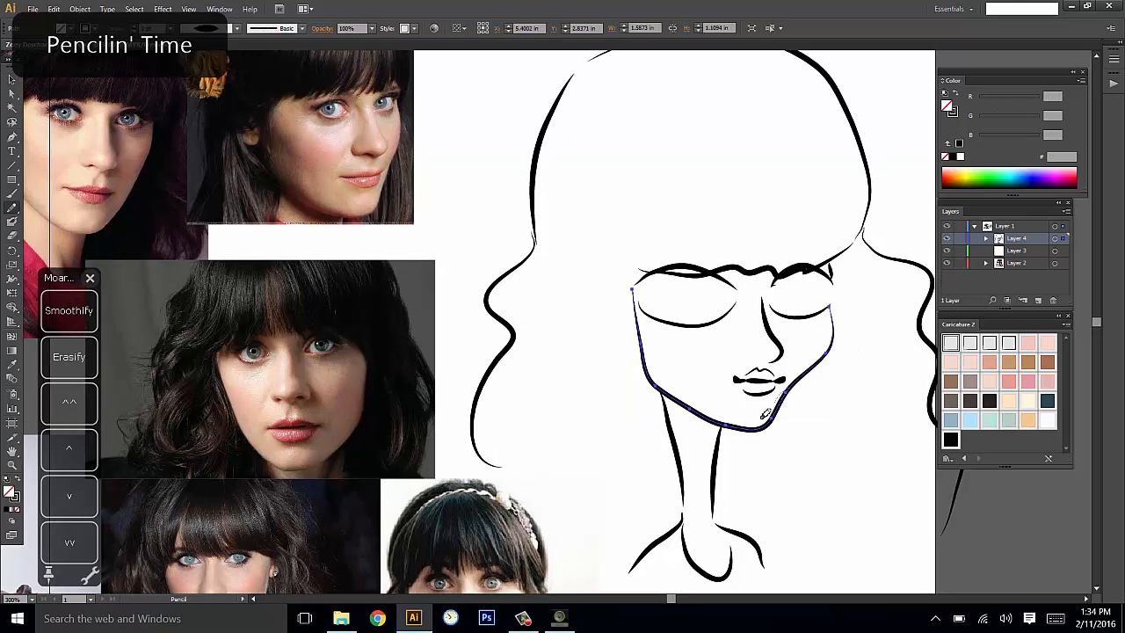
mouse_move(764, 413)
mouse_down()
mouse_move(709, 417)
mouse_move(797, 378)
mouse_move(764, 420)
mouse_move(719, 409)
mouse_up()
mouse_move(790, 379)
mouse_down()
mouse_move(696, 404)
mouse_move(680, 392)
mouse_move(623, 279)
mouse_up()
key(ctrl+z)
ctrl+click(857, 281)
mouse_move(864, 326)
mouse_down()
mouse_move(848, 372)
mouse_move(881, 351)
mouse_move(857, 318)
mouse_up()
Redraw the face outline's right cheek further inward and its left cheek as a steeper curve reaching up to the brow.
key(v)
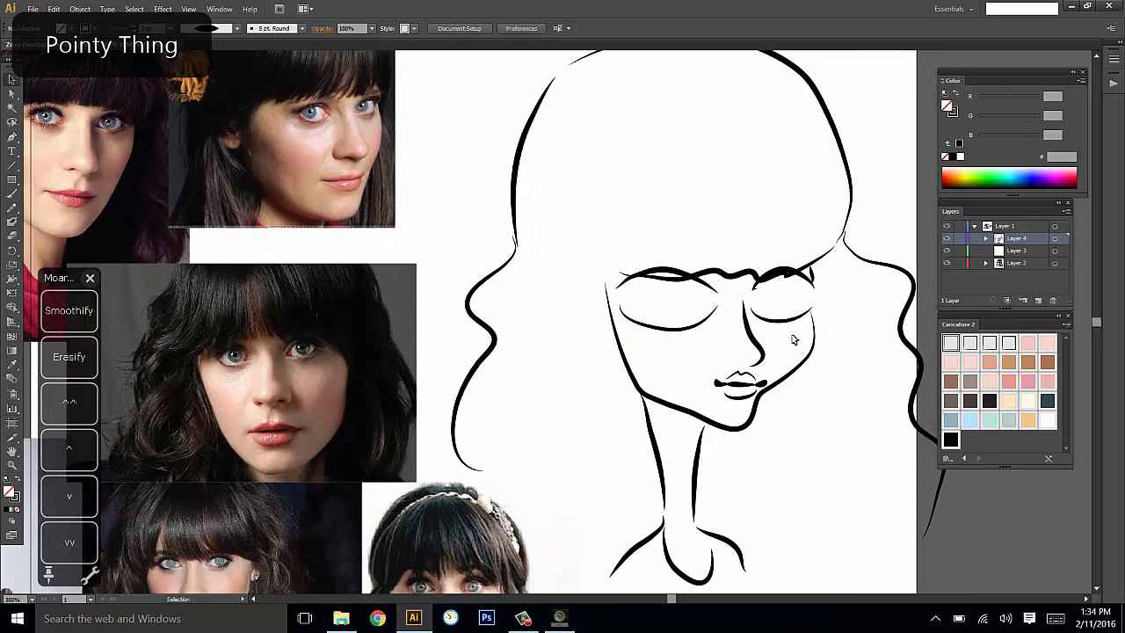
click(799, 348)
drag(800, 353, 822, 374)
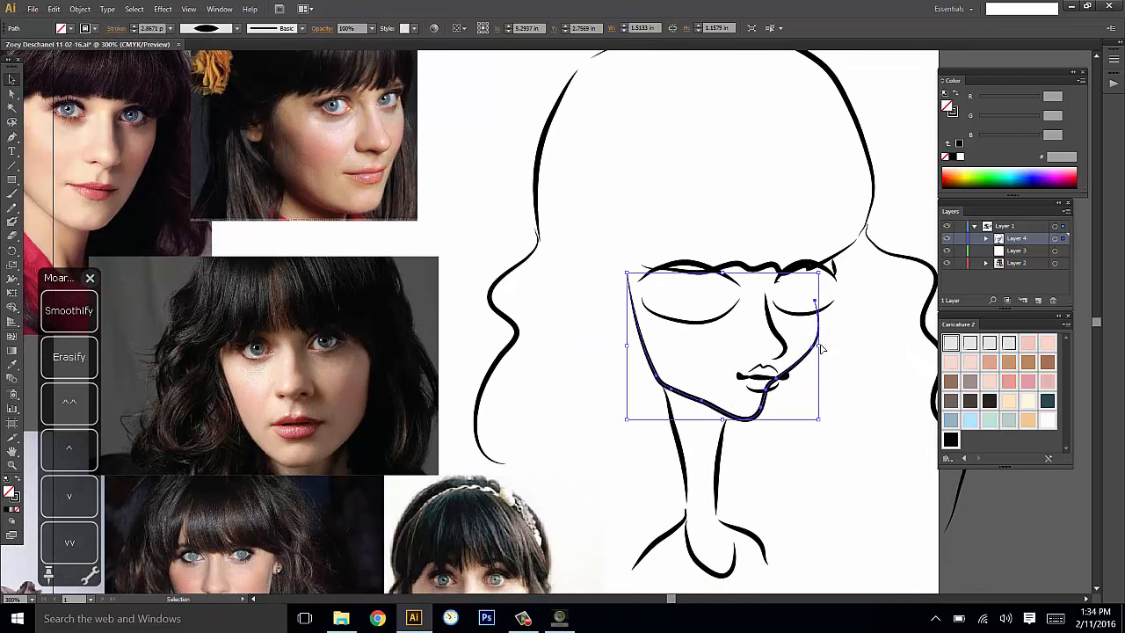
key(n)
drag(647, 359, 644, 263)
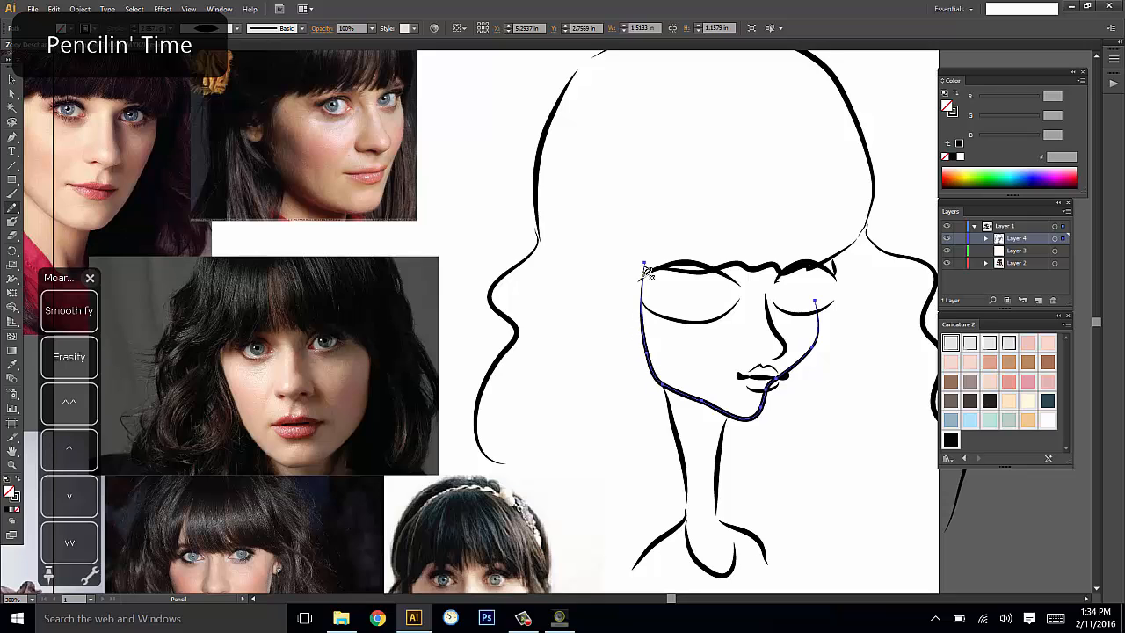
key(ctrl+shift+a)
drag(858, 335, 840, 326)
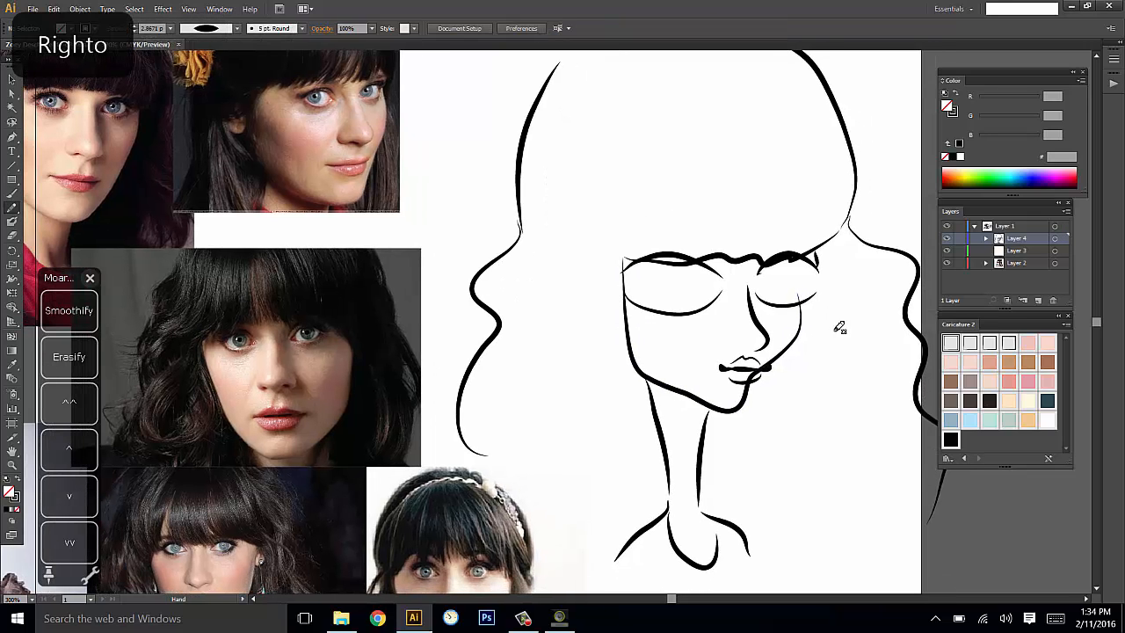
Shift all the mouth shapes slightly left, and move the nose line slightly up and left.
key(v)
click(741, 385)
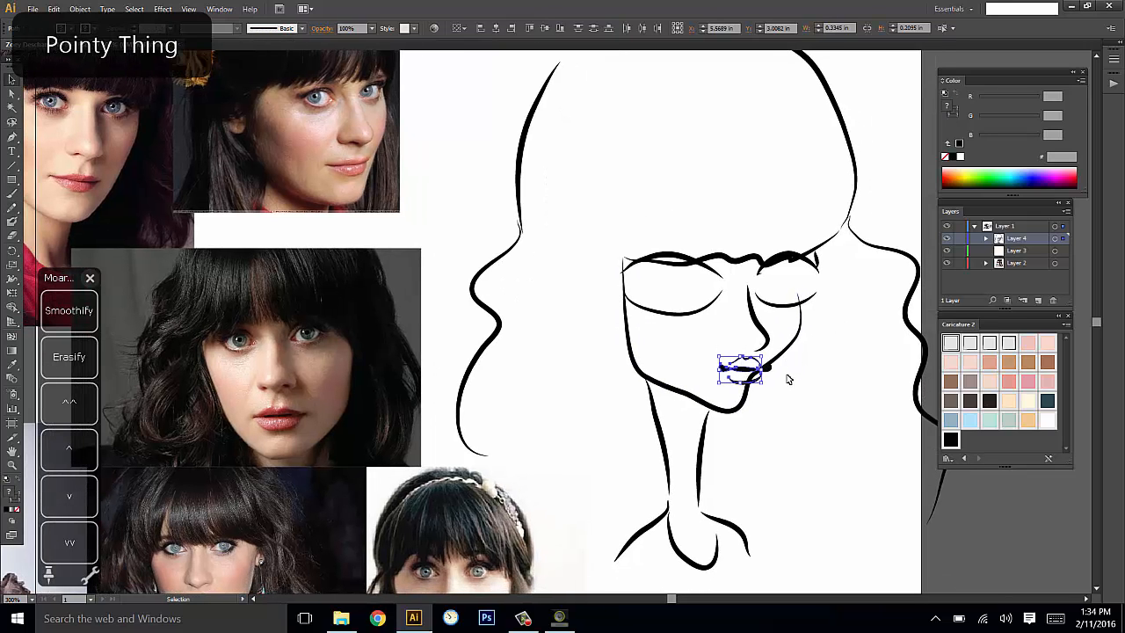
shift+click(767, 371)
mouse_move(749, 370)
mouse_down()
mouse_move(734, 370)
mouse_move(746, 364)
mouse_up()
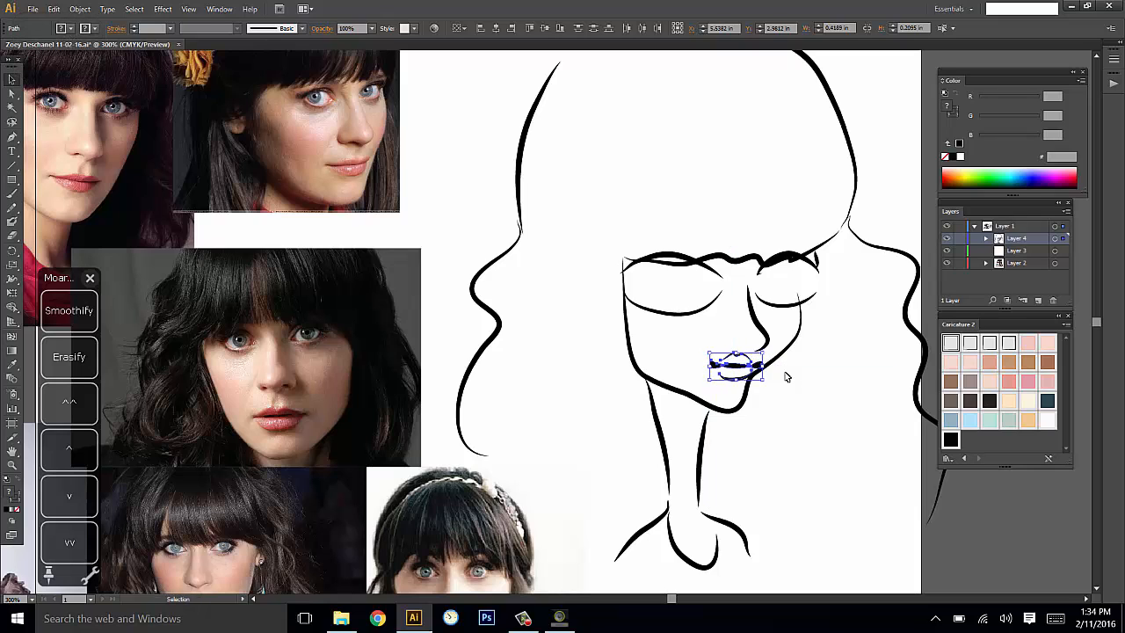
click(792, 344)
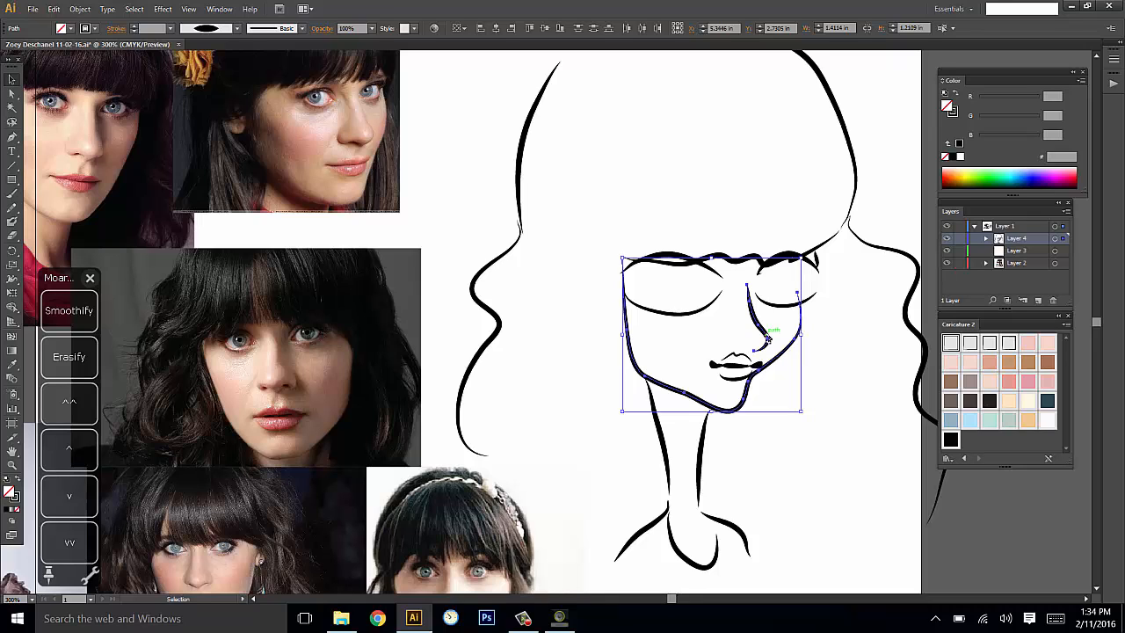
click(753, 332)
drag(761, 326, 754, 319)
Select the right eye's upper and lower curves and move them left, closer to the nose.
click(839, 337)
click(843, 297)
drag(851, 297, 782, 316)
click(754, 286)
click(843, 291)
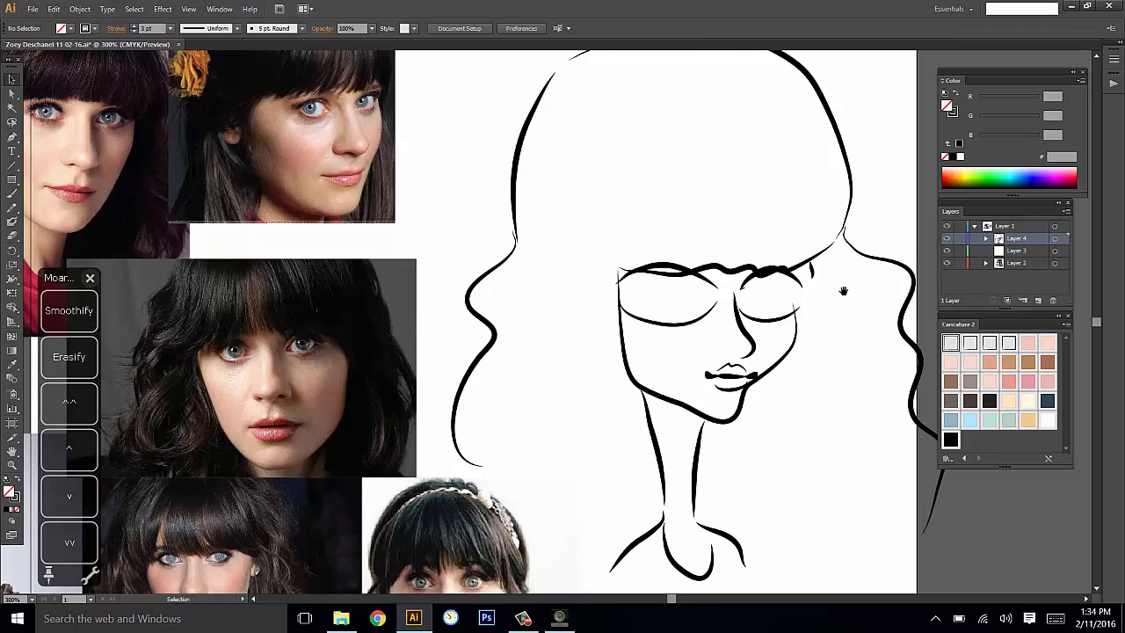
drag(843, 291, 845, 299)
Delete the stray short stroke left beside the outer end of the right eye.
click(801, 351)
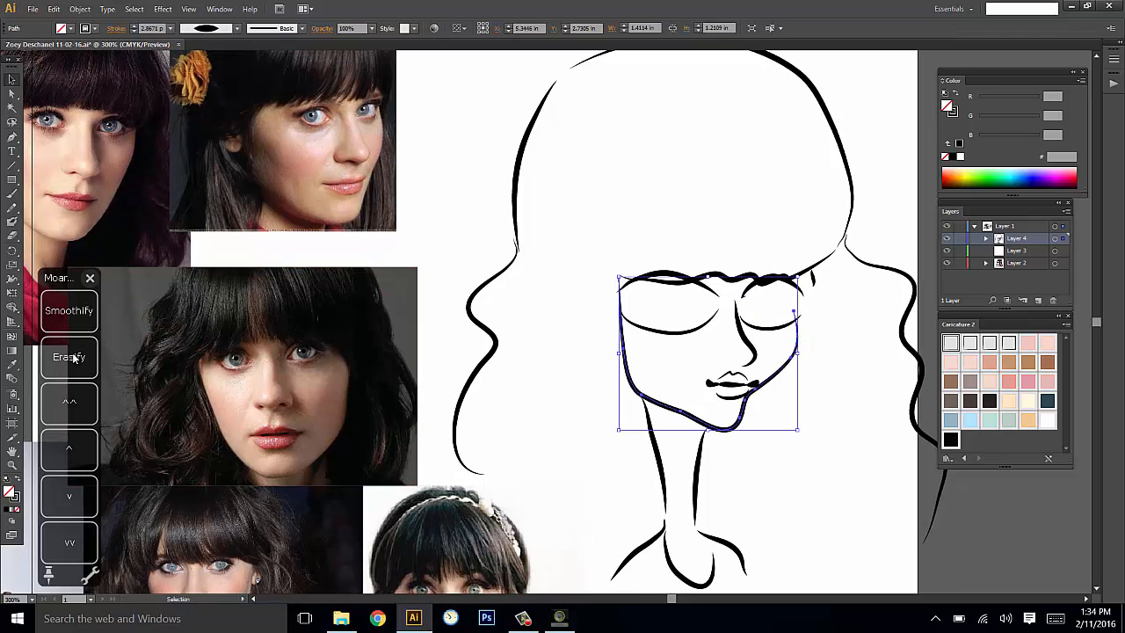
key(shift+e)
key(ctrl+shift+a)
drag(862, 301, 853, 310)
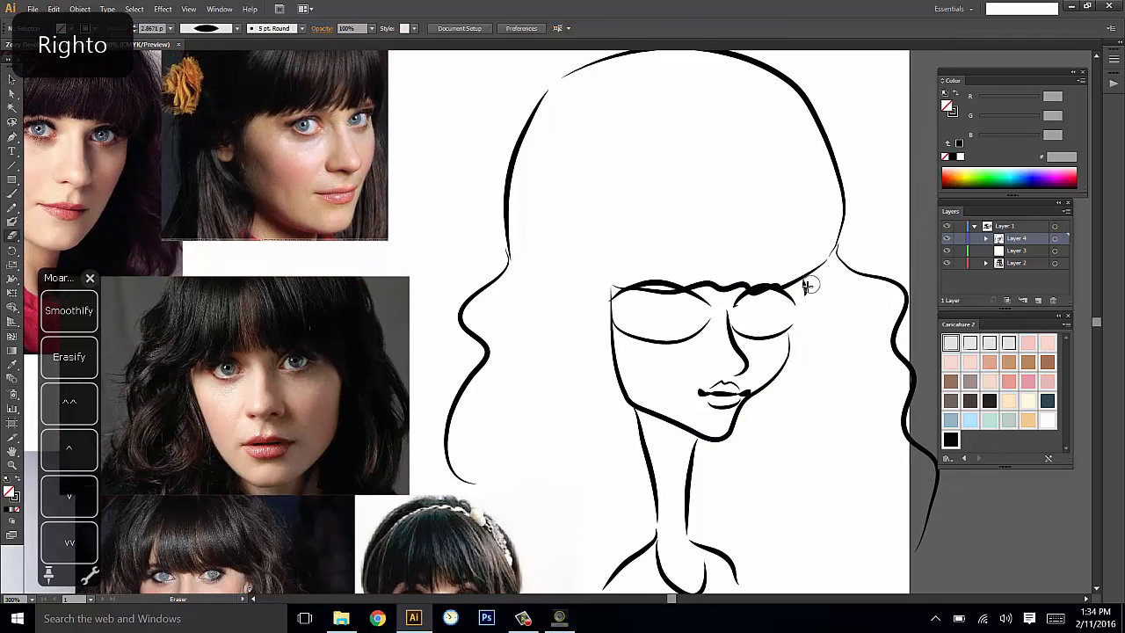
key(v)
click(805, 286)
key(Delete)
Redraw the left neck line as an inward-bowed curve about 1.02 in tall, from under the jaw to the neck base.
mouse_move(815, 344)
mouse_down()
mouse_move(853, 321)
mouse_move(867, 268)
mouse_up()
key(v)
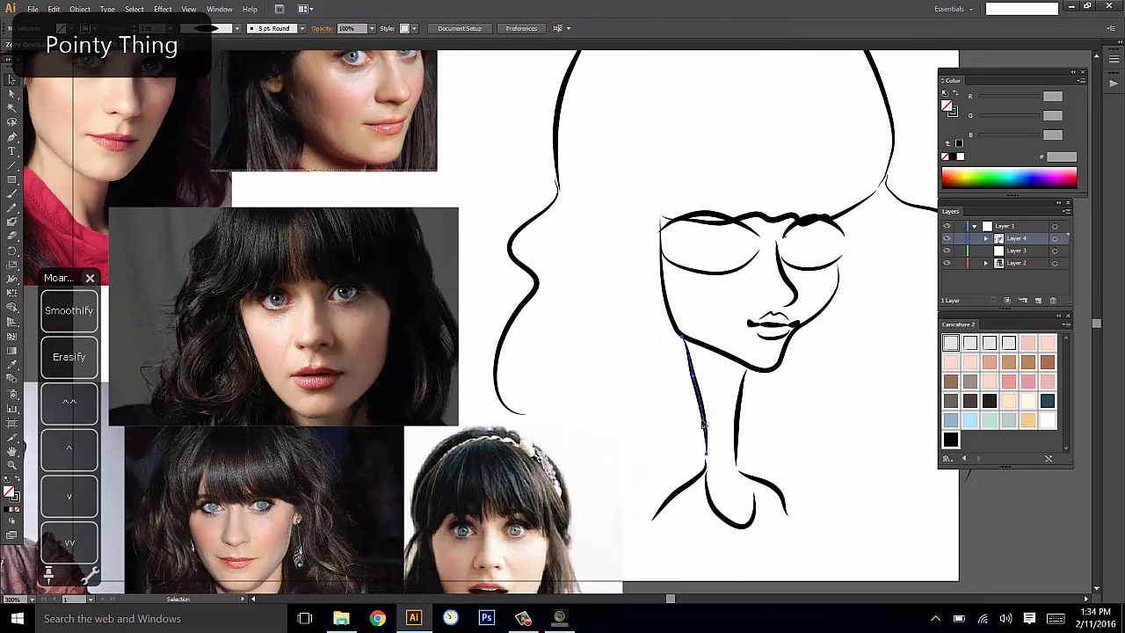
click(703, 425)
key(n)
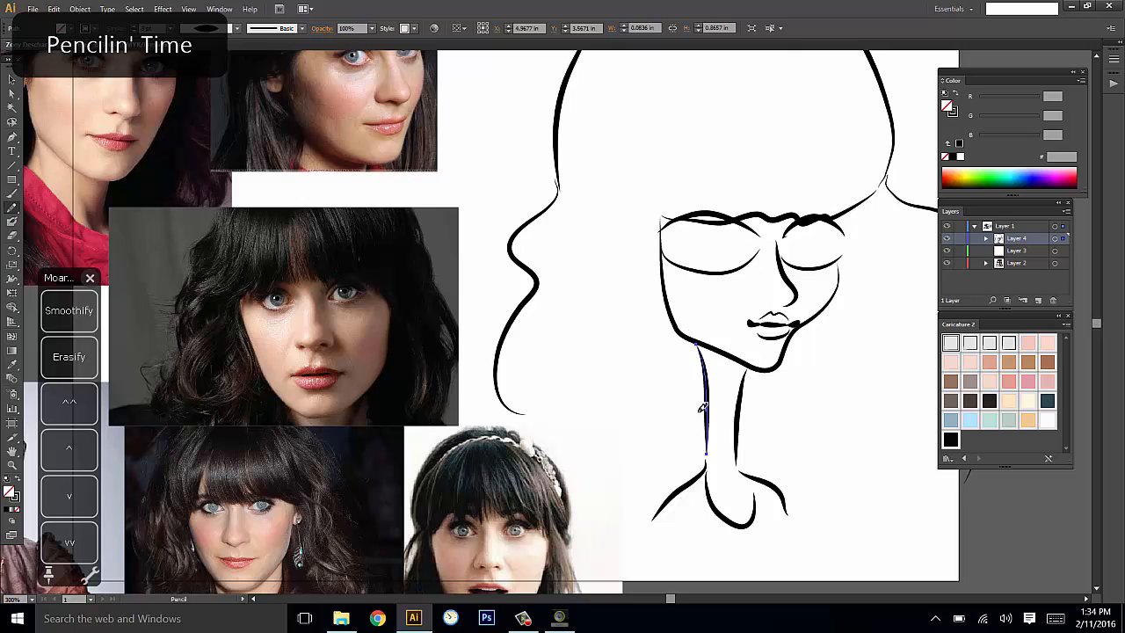
mouse_move(702, 409)
mouse_down()
mouse_move(698, 345)
mouse_move(708, 474)
mouse_move(695, 348)
mouse_up()
drag(713, 441, 700, 325)
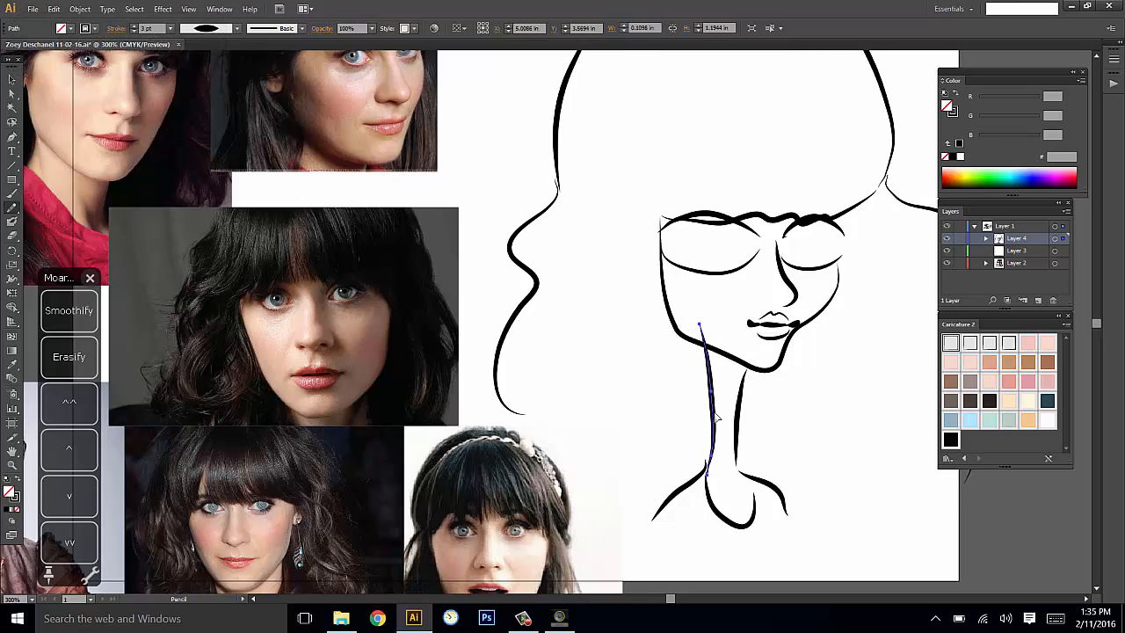
key(ctrl+z)
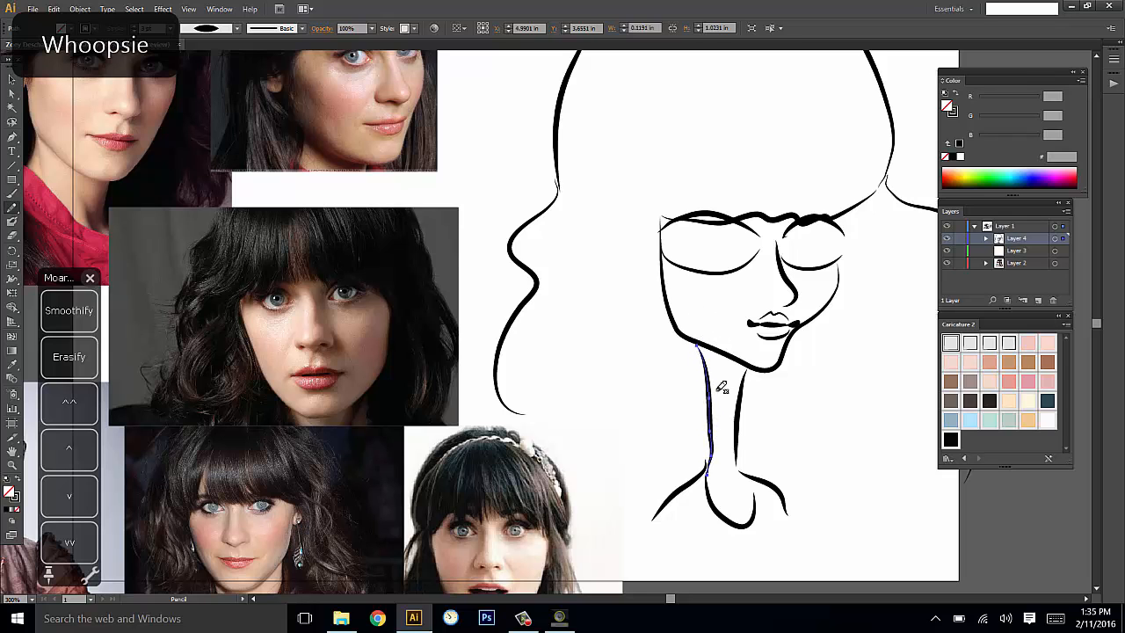
key(ctrl+shift+a)
On Layer 4, draw a 2 pt iris curve inside the left eye, about 0.58 in wide and 0.34 in tall.
mouse_move(877, 338)
mouse_down()
mouse_move(823, 395)
mouse_move(883, 283)
mouse_move(843, 434)
mouse_move(871, 449)
mouse_move(881, 411)
mouse_up()
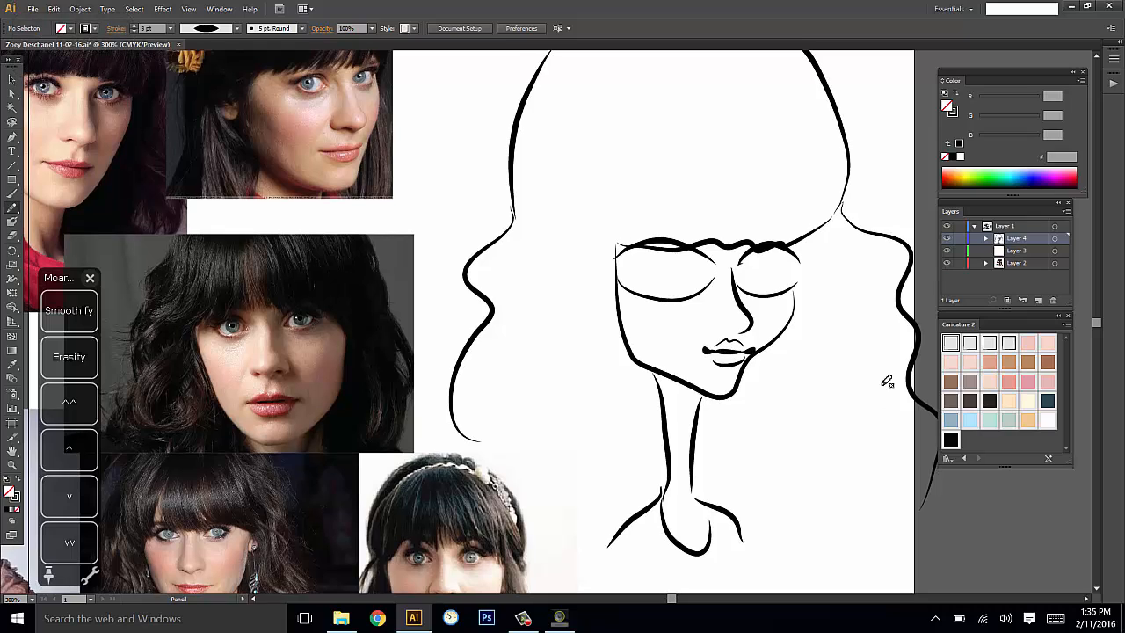
click(1015, 252)
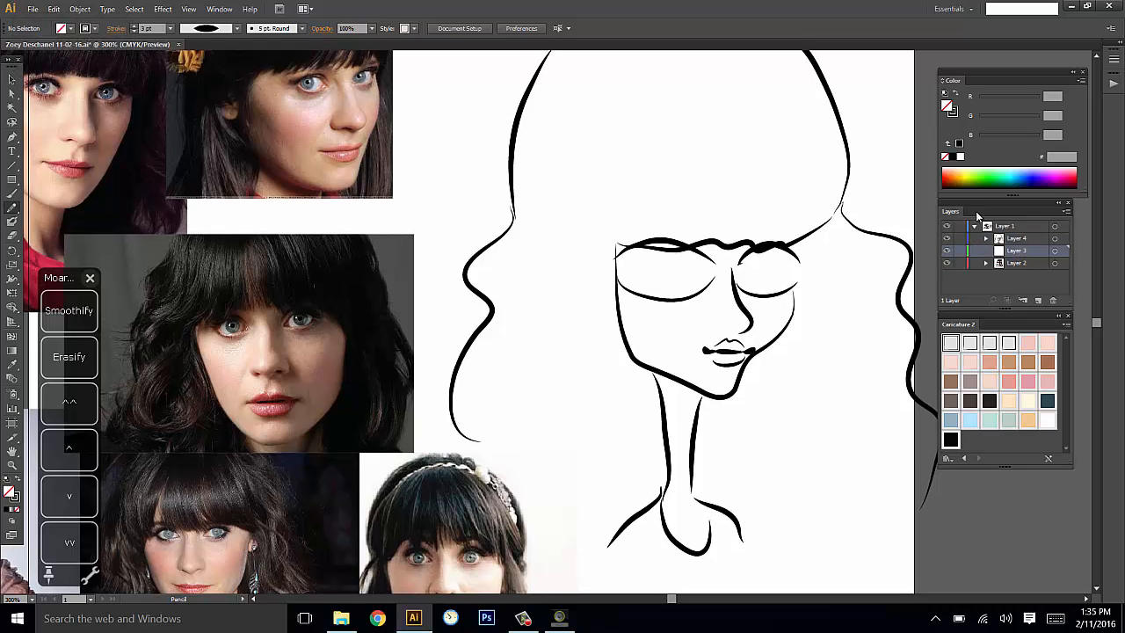
click(1004, 239)
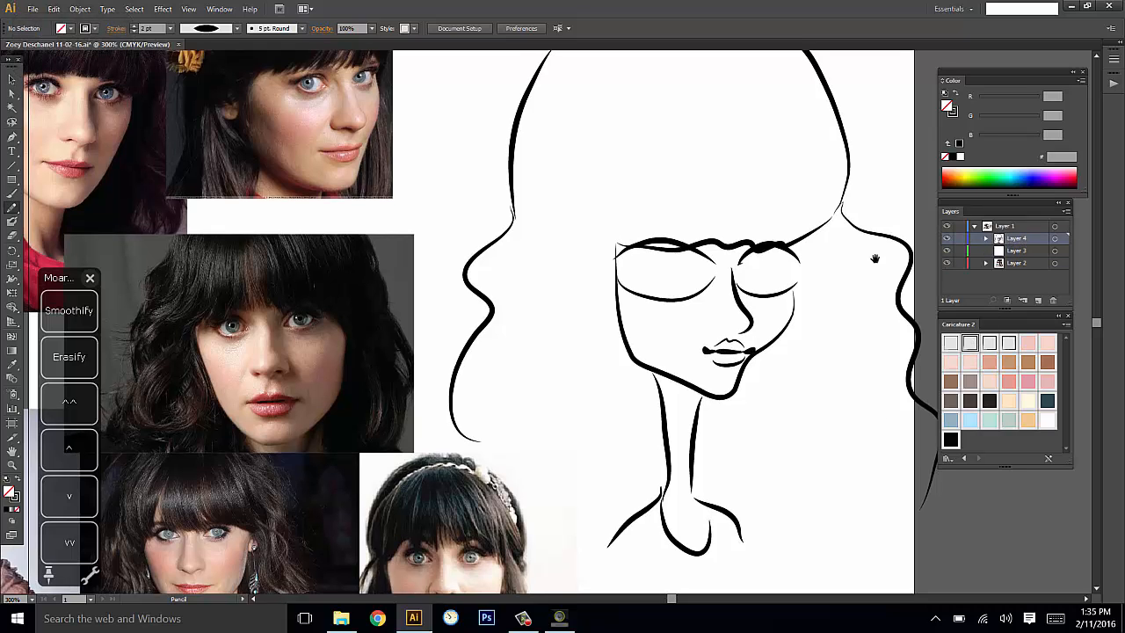
drag(853, 302, 850, 329)
mouse_move(800, 356)
mouse_down()
mouse_move(836, 359)
mouse_move(846, 346)
mouse_up()
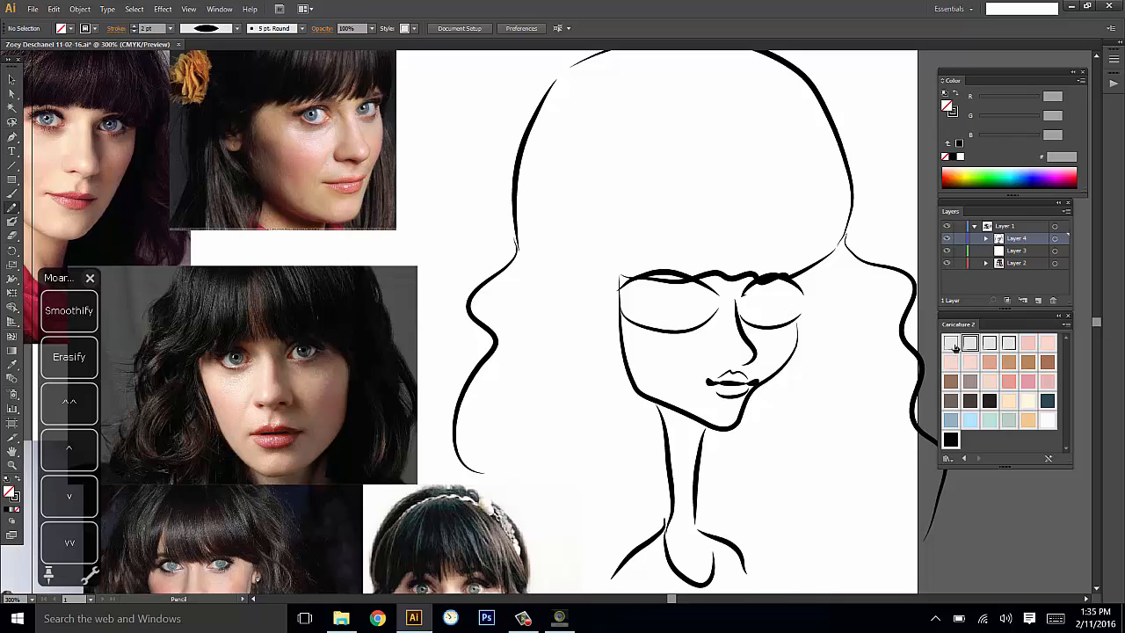
mouse_move(728, 260)
mouse_down()
mouse_move(749, 150)
mouse_move(784, 293)
mouse_up()
drag(834, 242, 767, 247)
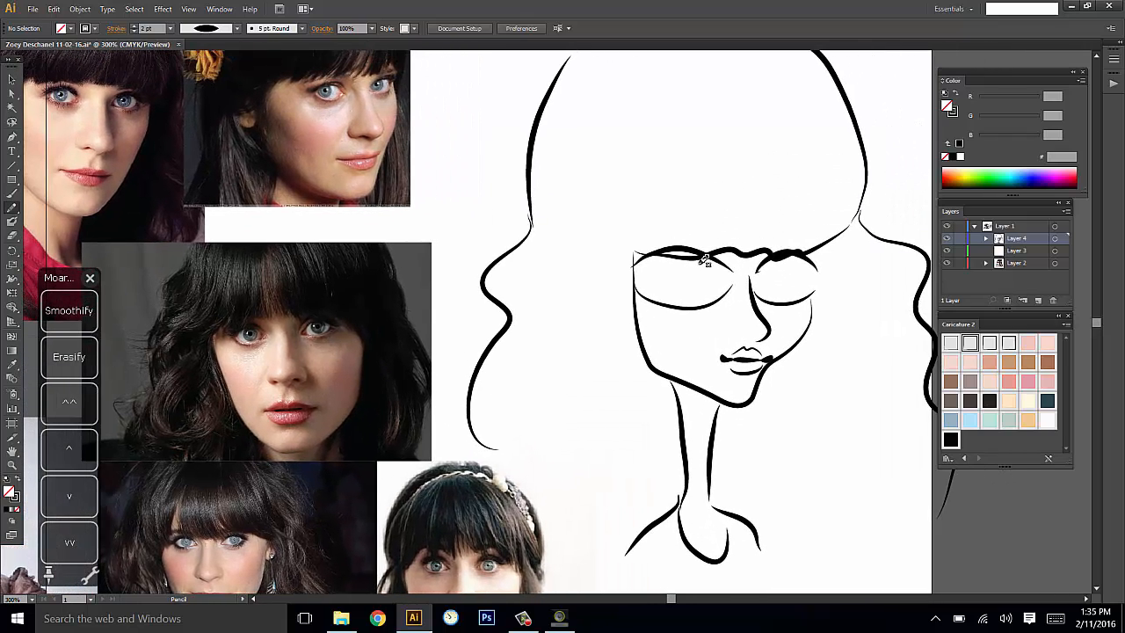
drag(646, 281, 640, 267)
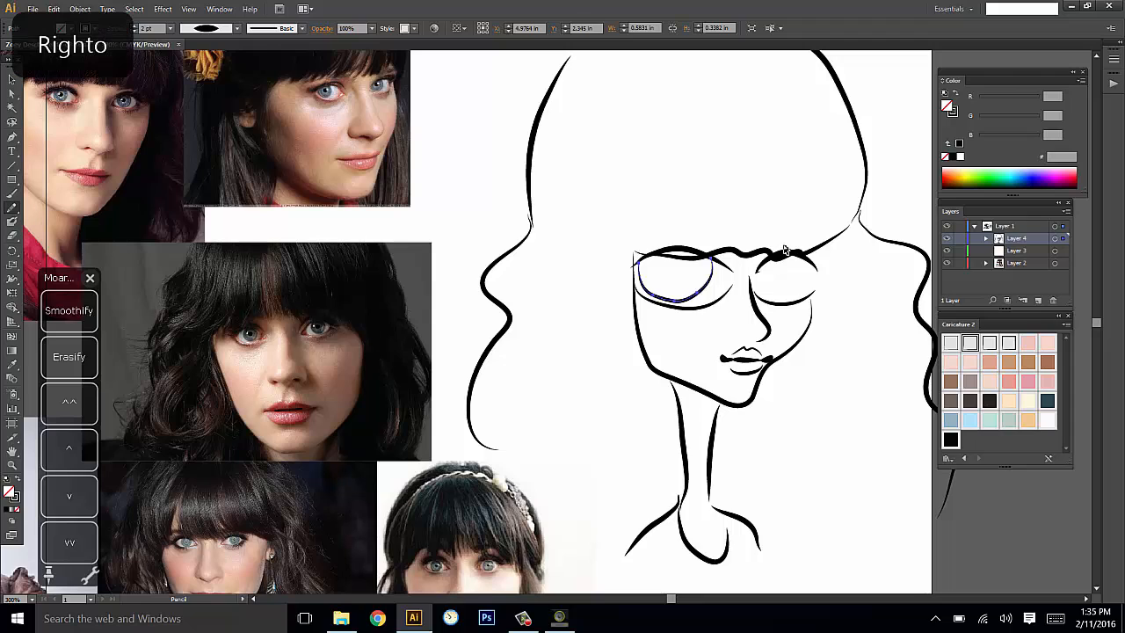
Draw the matching 2 pt iris curve inside the right eye, about 0.4 in wide and 0.29 in tall.
key(ctrl+z)
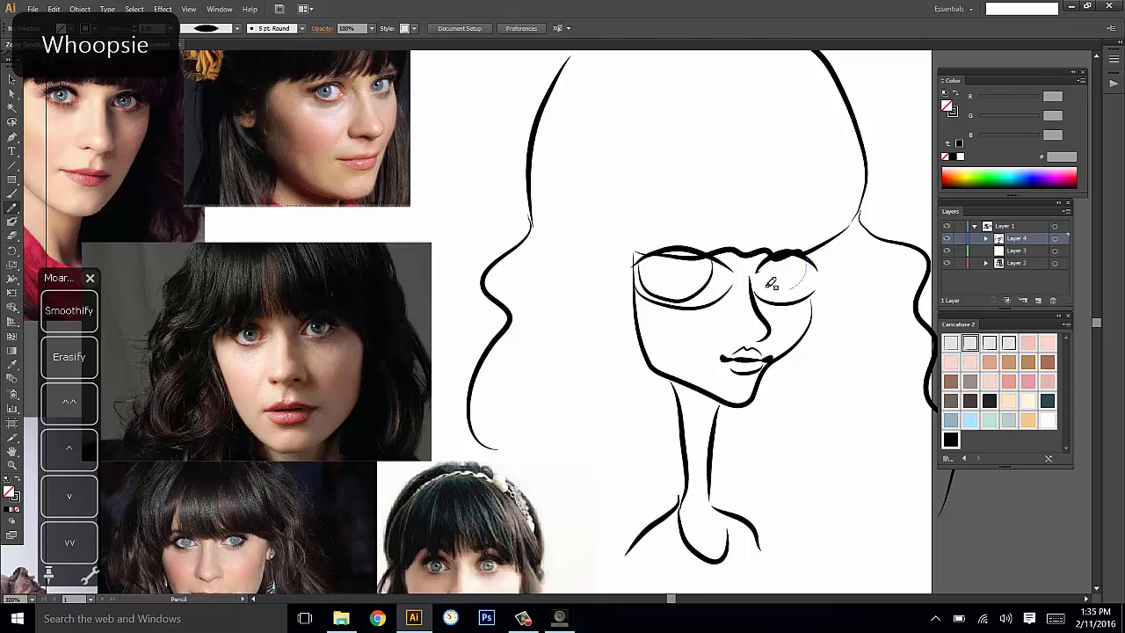
mouse_move(768, 288)
mouse_down()
mouse_move(809, 231)
mouse_move(814, 260)
mouse_up()
mouse_move(764, 290)
mouse_down()
mouse_move(809, 258)
mouse_move(804, 286)
mouse_move(755, 269)
mouse_up()
key(ctrl+z)
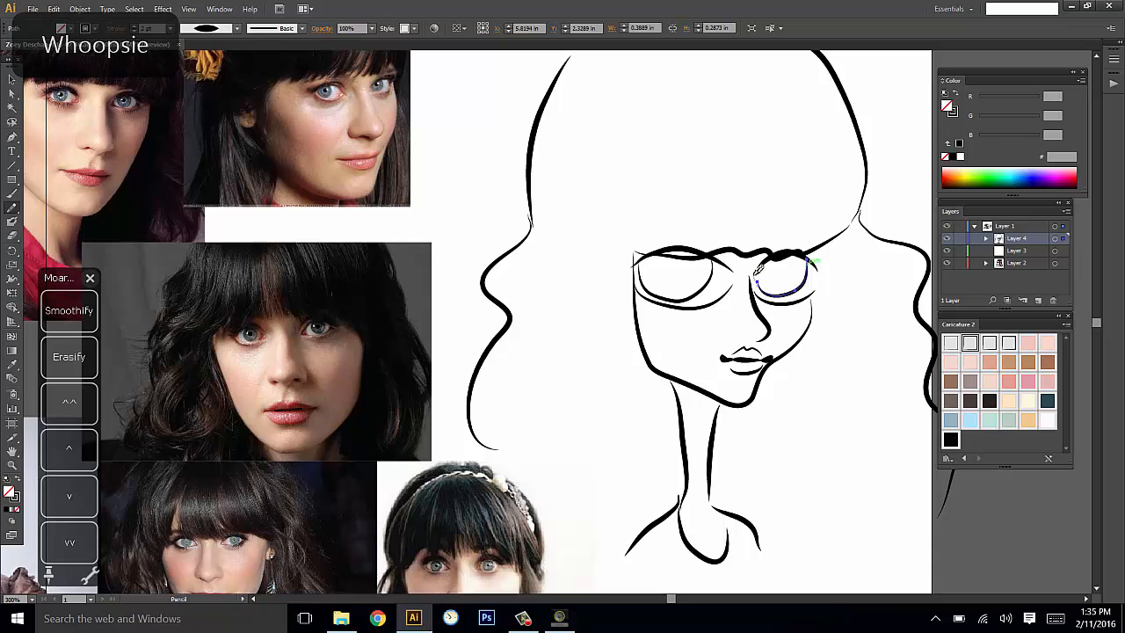
Select the left eye's iris curve and even out its lower edge with the Smooth tool.
drag(877, 211, 843, 223)
key(v)
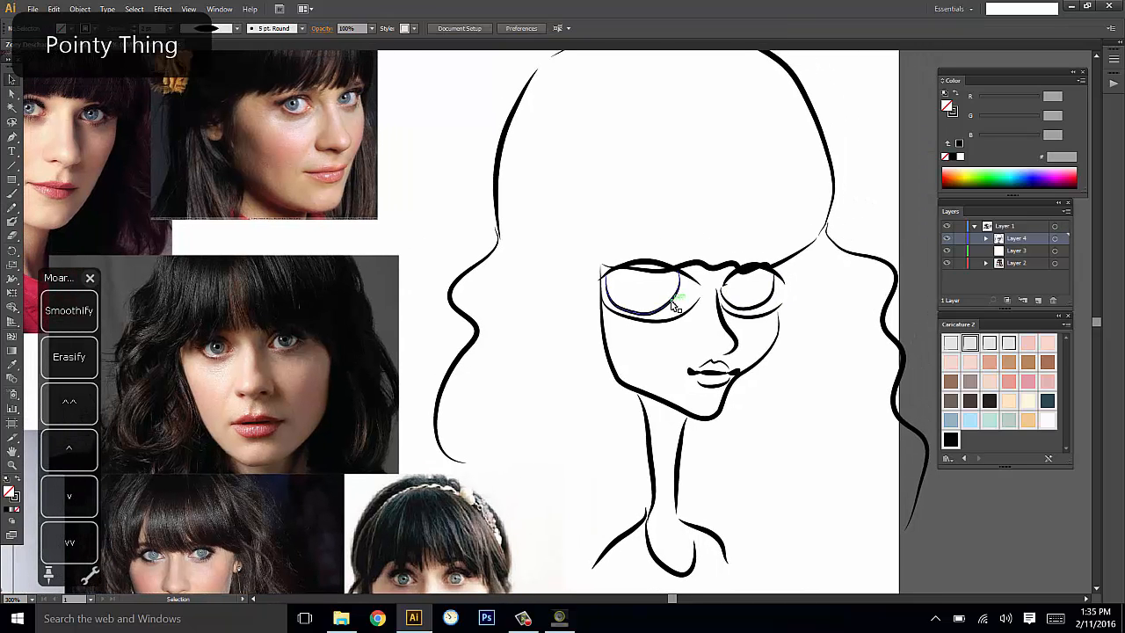
click(673, 306)
click(82, 367)
click(85, 318)
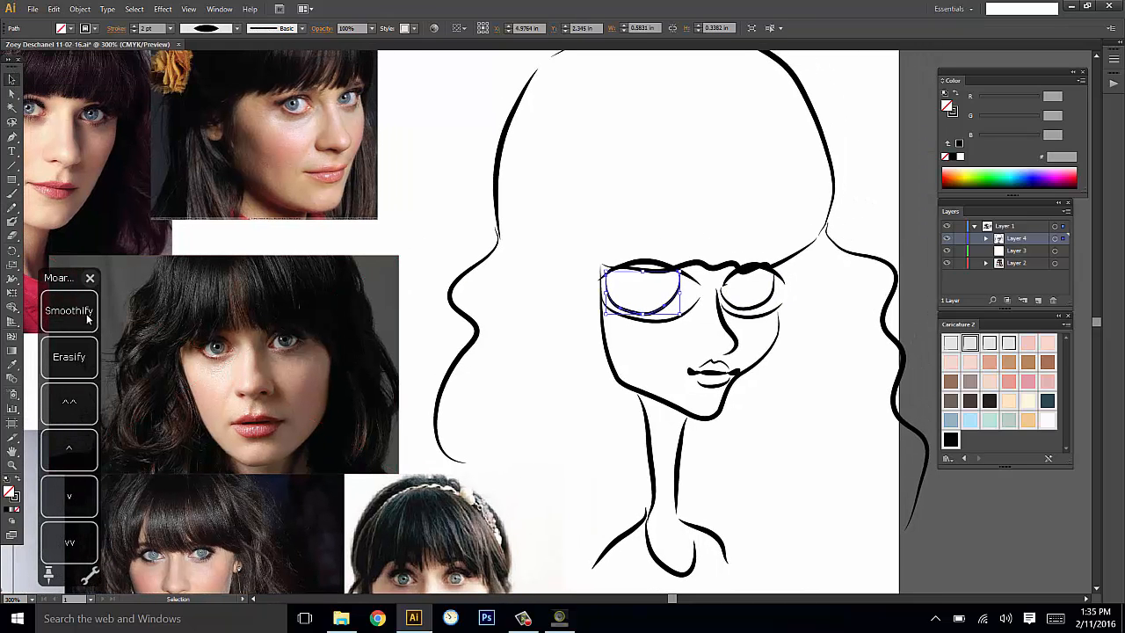
drag(654, 303, 641, 305)
key(ctrl+shift+a)
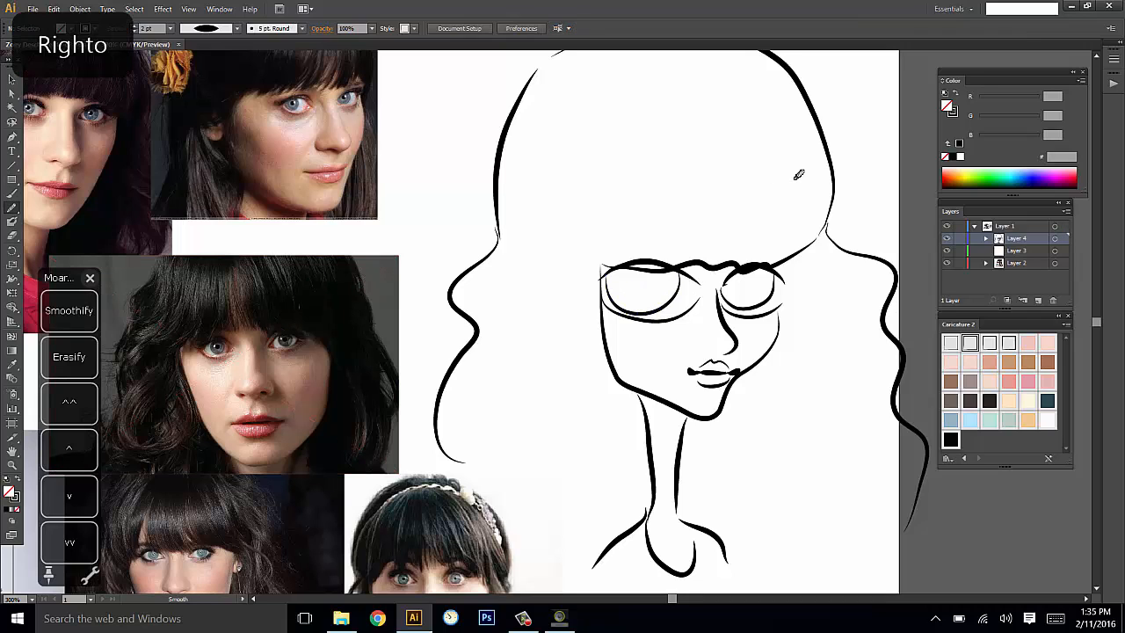
Redraw the lower part of the left iris curve rounder, giving it a height of about 0.34 in.
key(v)
click(674, 297)
key(n)
key(n)
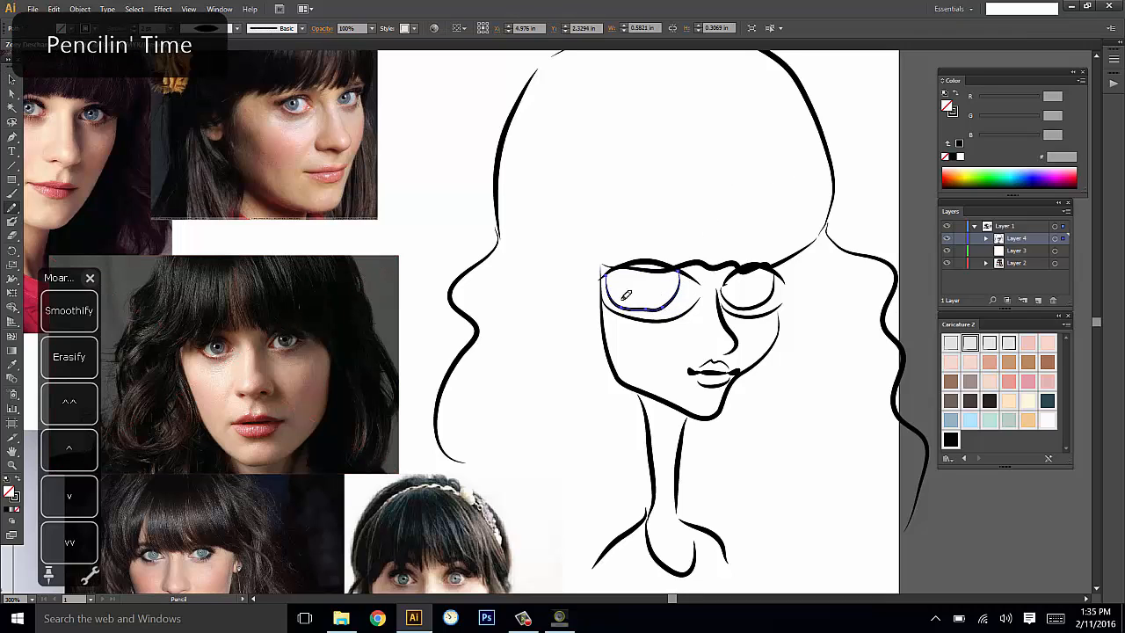
drag(625, 295, 689, 262)
drag(611, 293, 667, 284)
key(ctrl+shift+a)
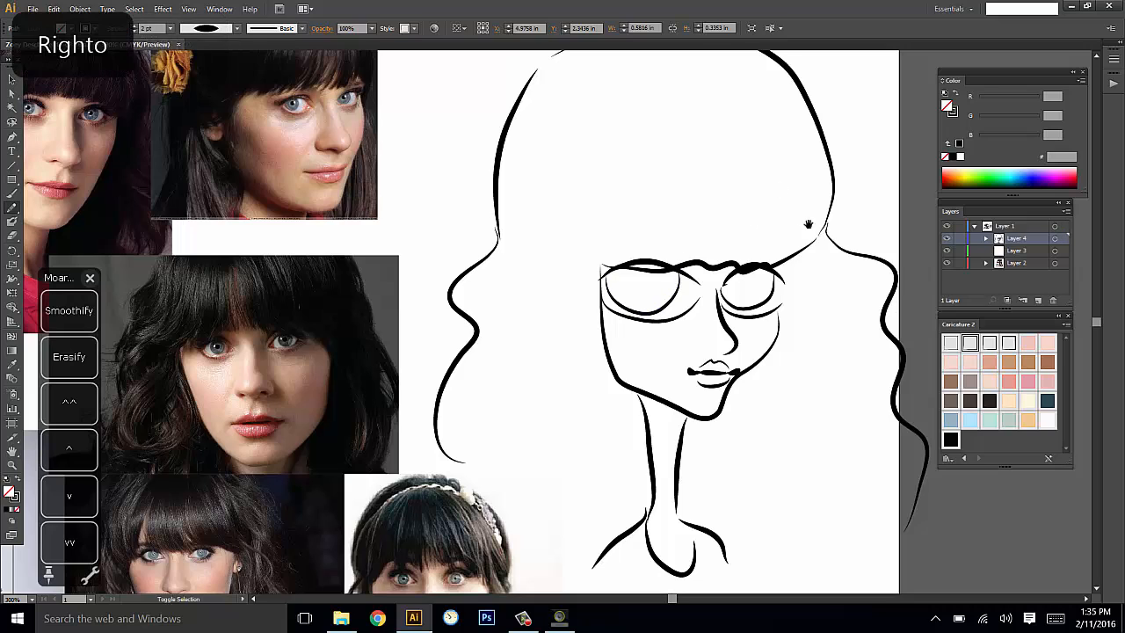
scroll(791, 230, right, 1)
key(v)
click(754, 304)
key(n)
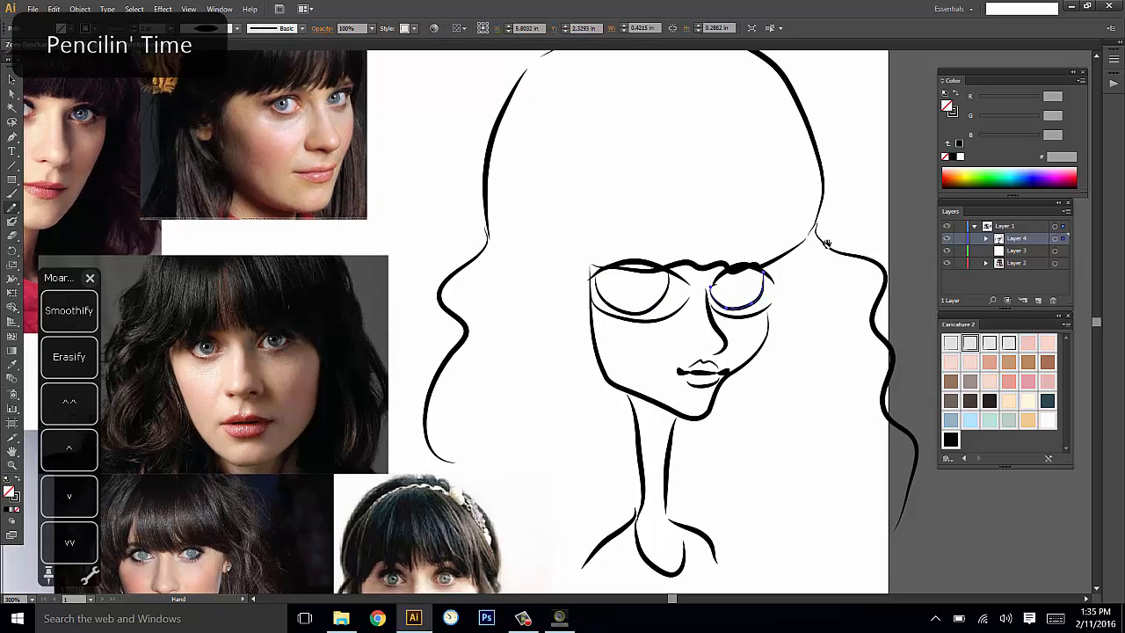
drag(826, 243, 813, 278)
key(v)
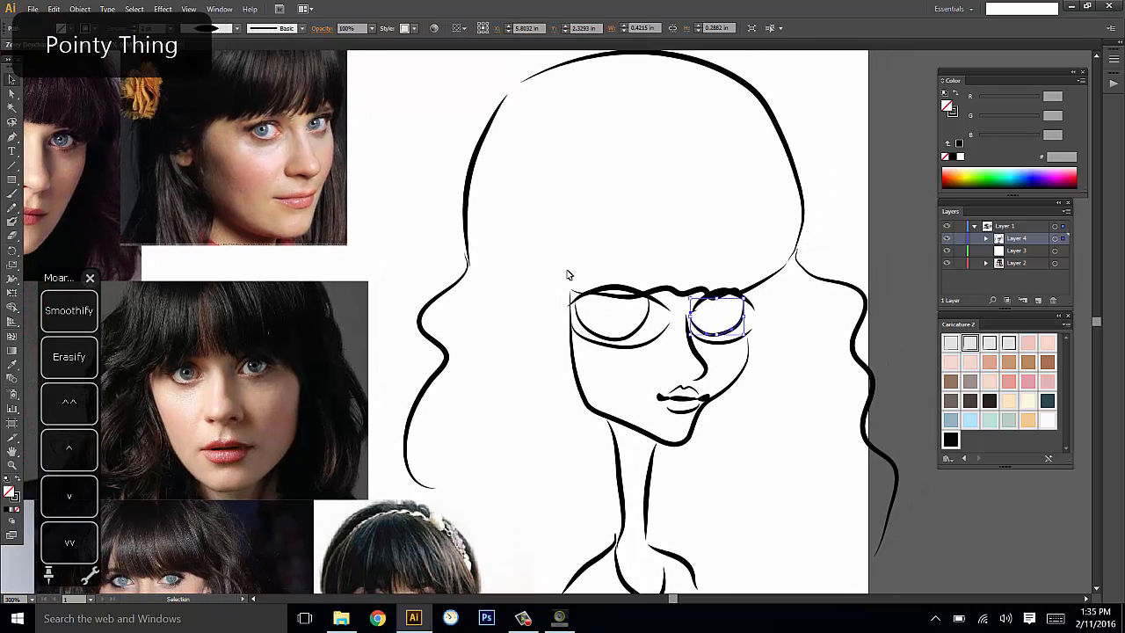
click(805, 346)
Draw a pointed lash shape at the outer end of the left eye's upper lid and fill it solid black.
mouse_move(805, 332)
mouse_down()
mouse_move(834, 319)
mouse_move(823, 334)
mouse_up()
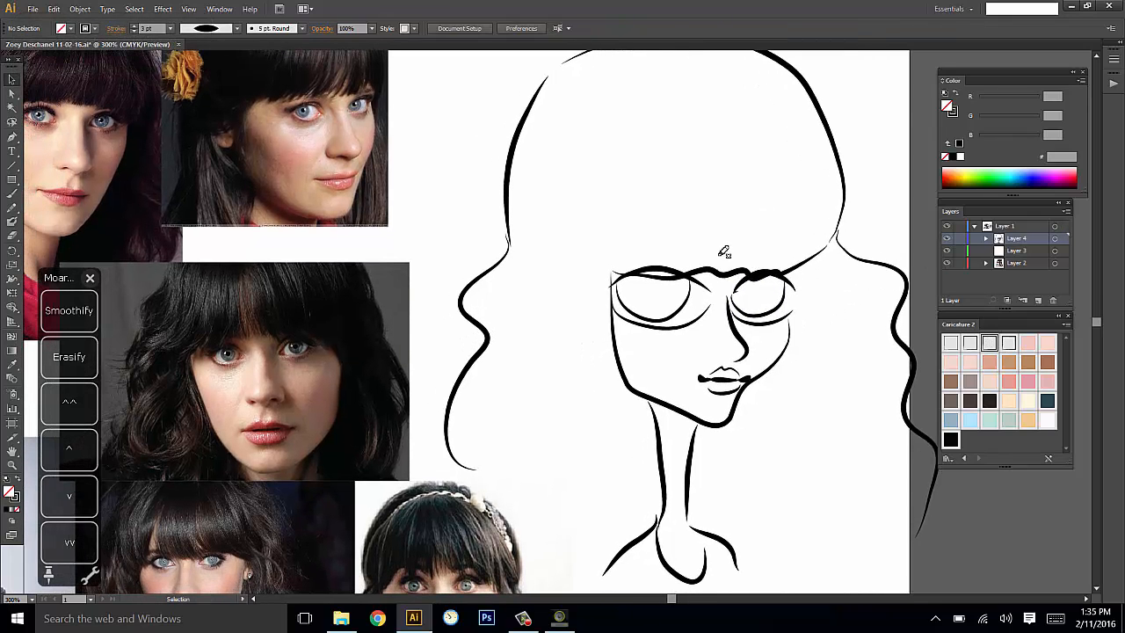
key(n)
mouse_move(655, 262)
mouse_down()
mouse_move(610, 272)
mouse_move(600, 284)
mouse_move(615, 293)
mouse_up()
click(950, 438)
key(ctrl+shift+a)
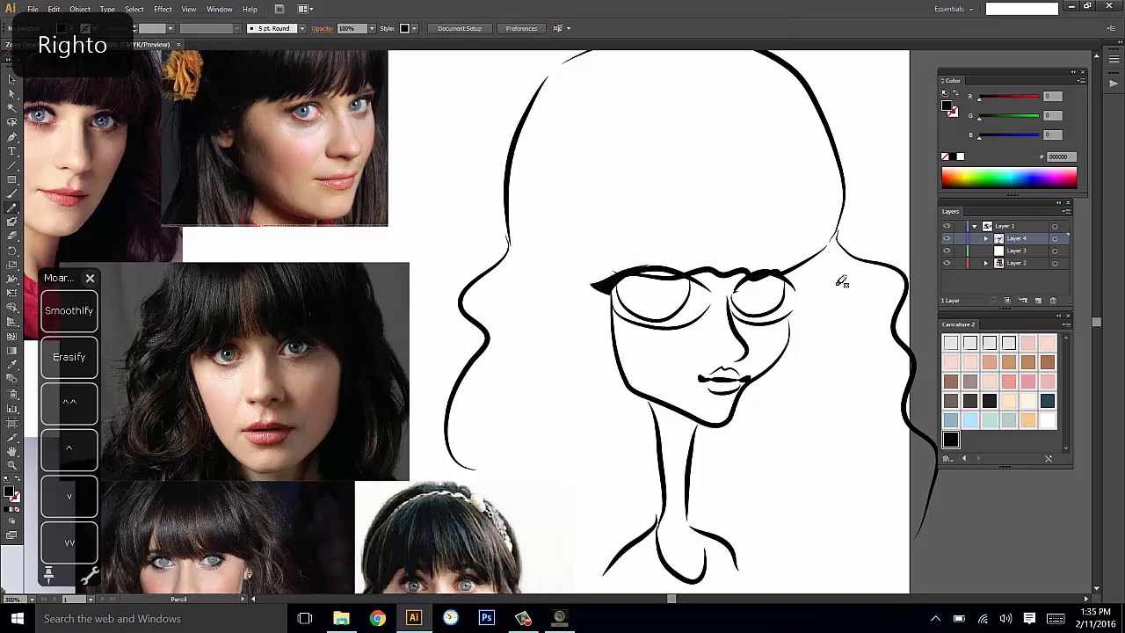
Draw a smaller pointed lash at the outer end of the left eye's lower lid and fill it solid black.
key(n)
drag(602, 307, 662, 329)
key(ctrl+z)
key(ctrl+z)
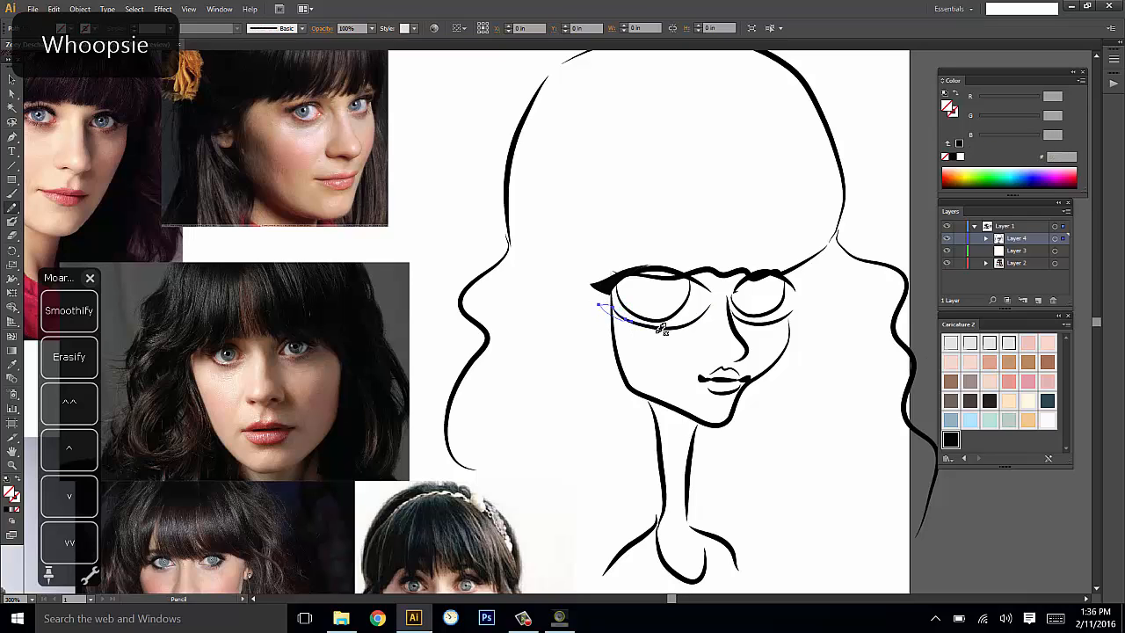
click(955, 439)
key(ctrl+shift+a)
key(n)
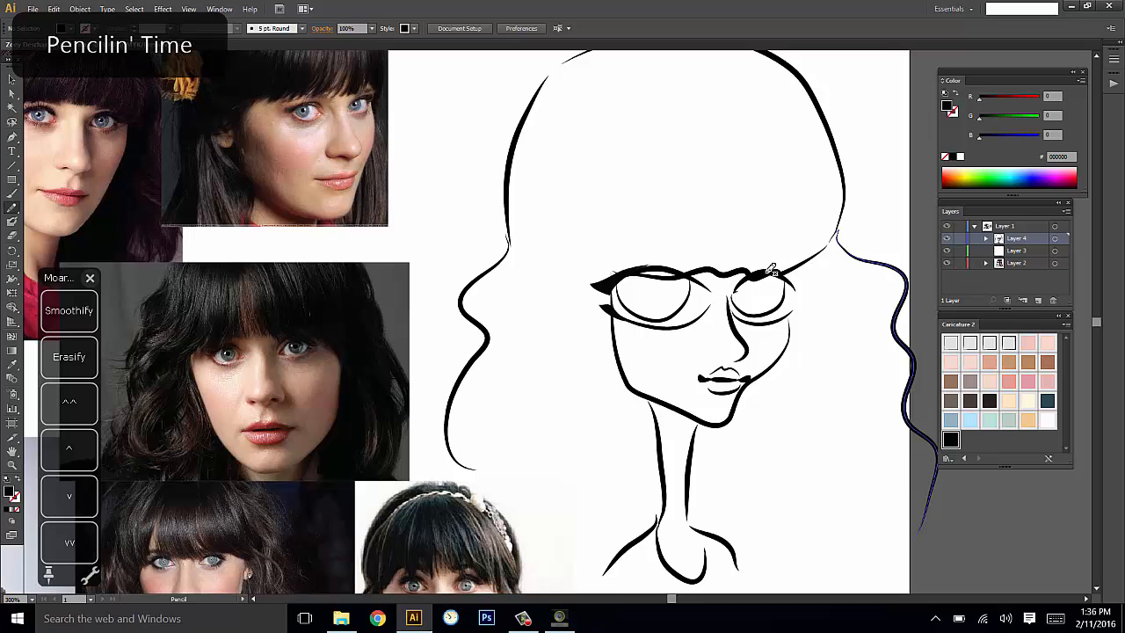
Draw pointed, black-filled lashes at the outer ends of the right eye's upper and lower lids.
mouse_move(788, 279)
mouse_down()
mouse_move(872, 294)
mouse_move(844, 295)
mouse_up()
key(ctrl+shift+a)
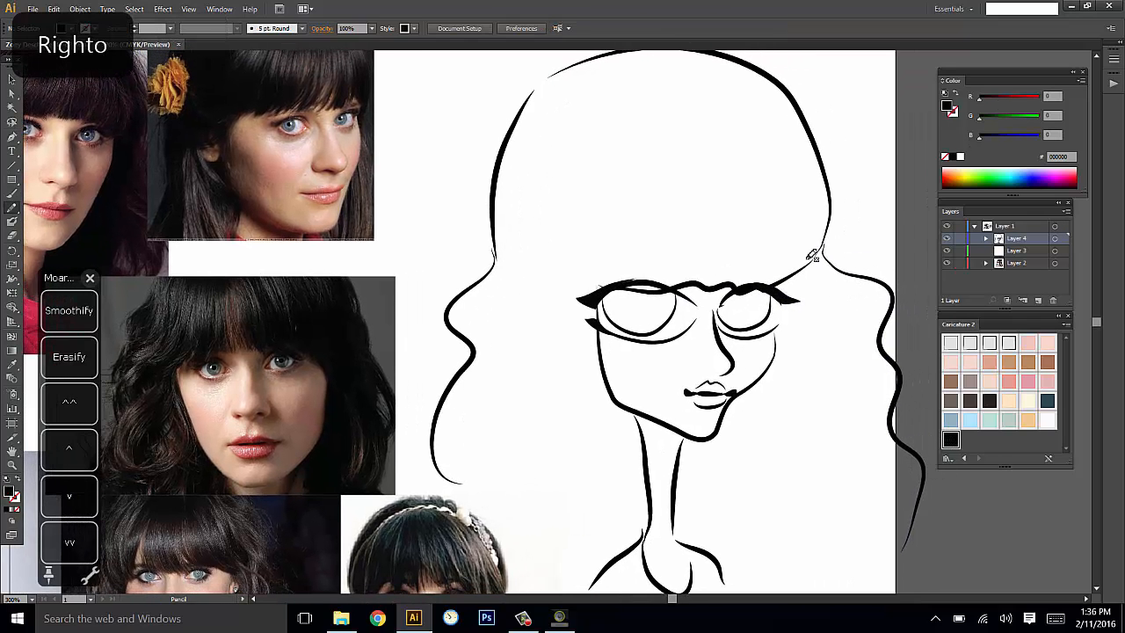
key(n)
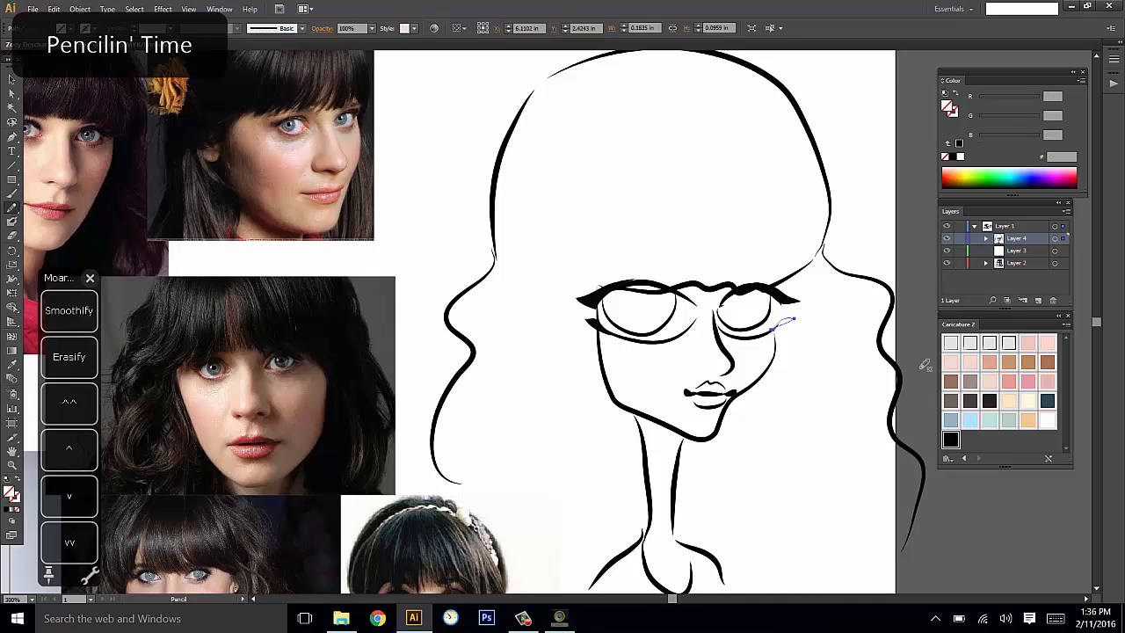
key(ctrl+z)
drag(793, 321, 795, 319)
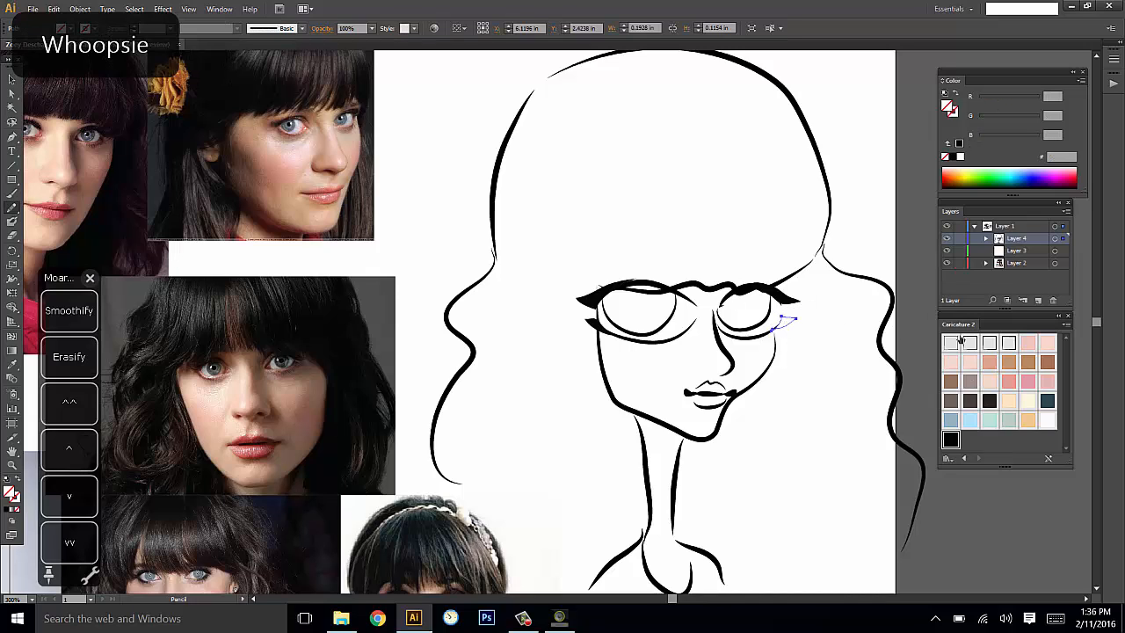
key(ctrl+z)
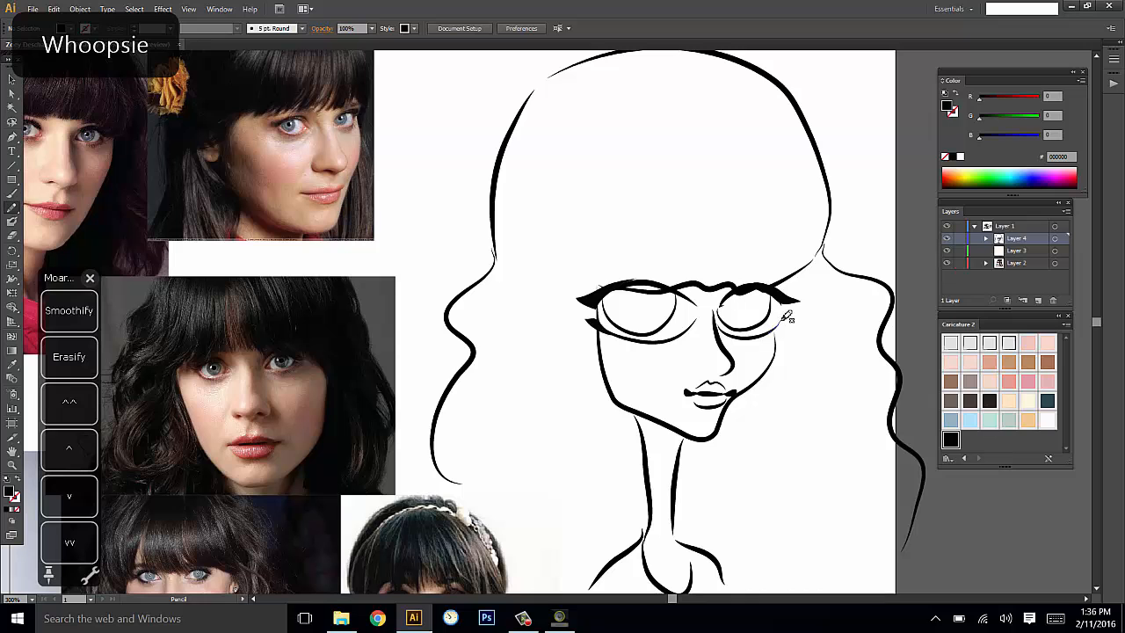
Reselect the right eye's upper lash and redraw its edge toward the outer tip.
key(h)
mouse_move(845, 385)
mouse_down()
mouse_move(906, 330)
mouse_move(904, 357)
mouse_up()
key(v)
click(828, 275)
key(n)
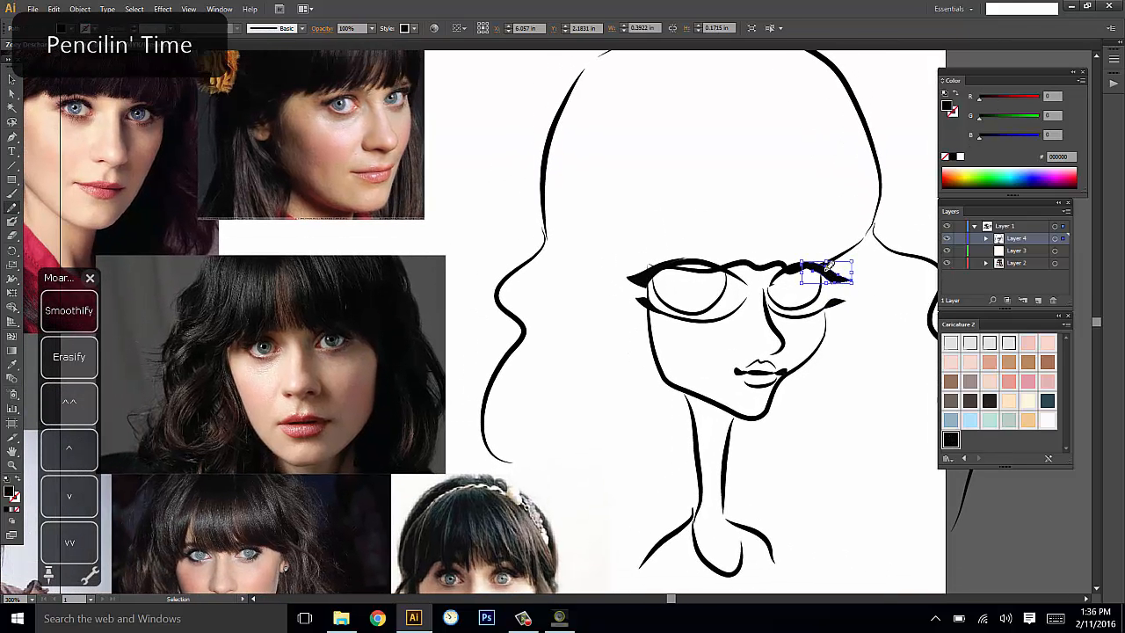
mouse_move(833, 275)
mouse_down()
mouse_move(855, 279)
mouse_move(875, 242)
mouse_move(894, 273)
mouse_move(873, 330)
mouse_move(896, 359)
mouse_move(881, 344)
mouse_move(870, 357)
mouse_move(873, 237)
mouse_move(870, 333)
mouse_move(863, 324)
mouse_up()
key(ctrl+shift+a)
Select the face outline and redraw it from the chin up to the right cheek.
key(space)
key(v)
click(788, 375)
key(n)
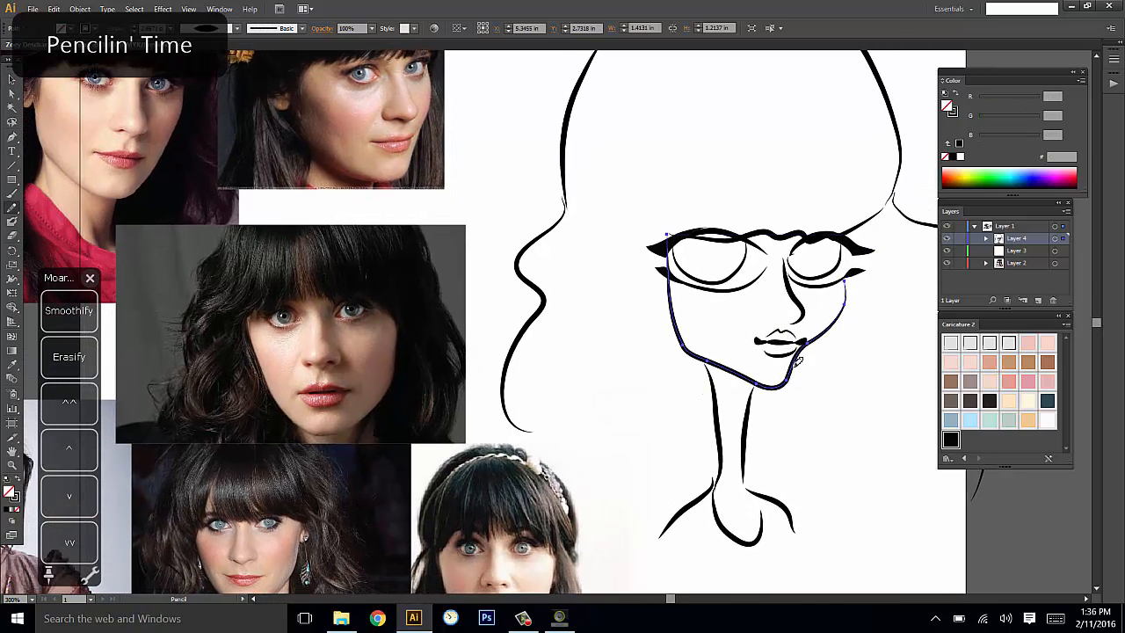
mouse_move(769, 384)
mouse_down()
mouse_move(852, 275)
mouse_move(844, 324)
mouse_move(830, 327)
mouse_up()
key(ctrl+shift+a)
Reselect the face outline and redraw the left side of the jaw as a rounder, smoother curve.
key(v)
click(736, 376)
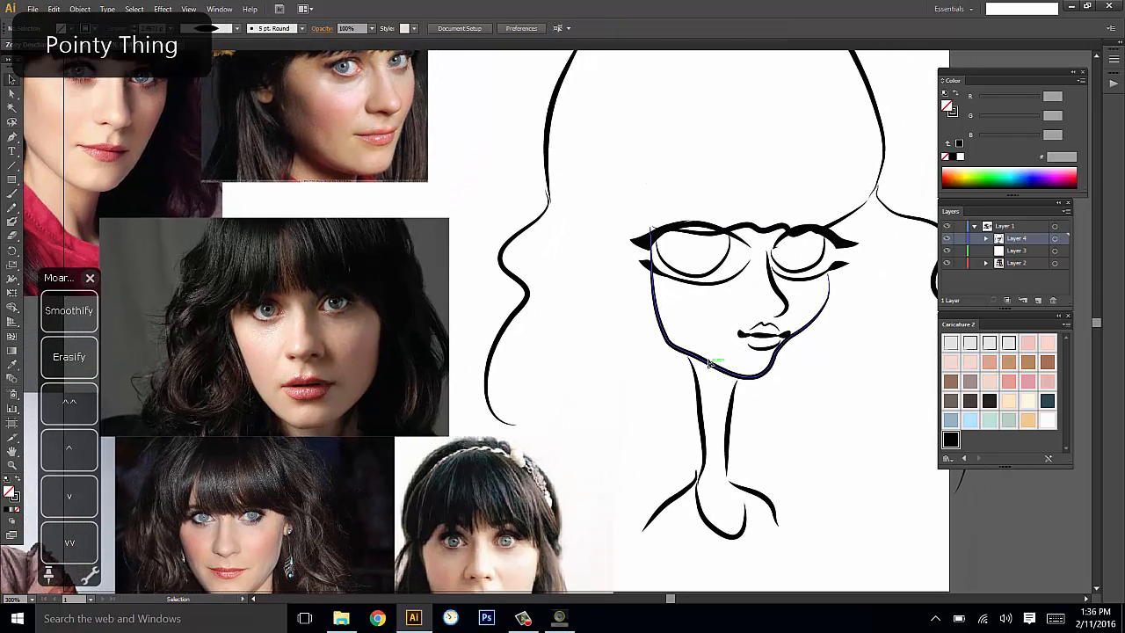
key(n)
key(ctrl+shift+a)
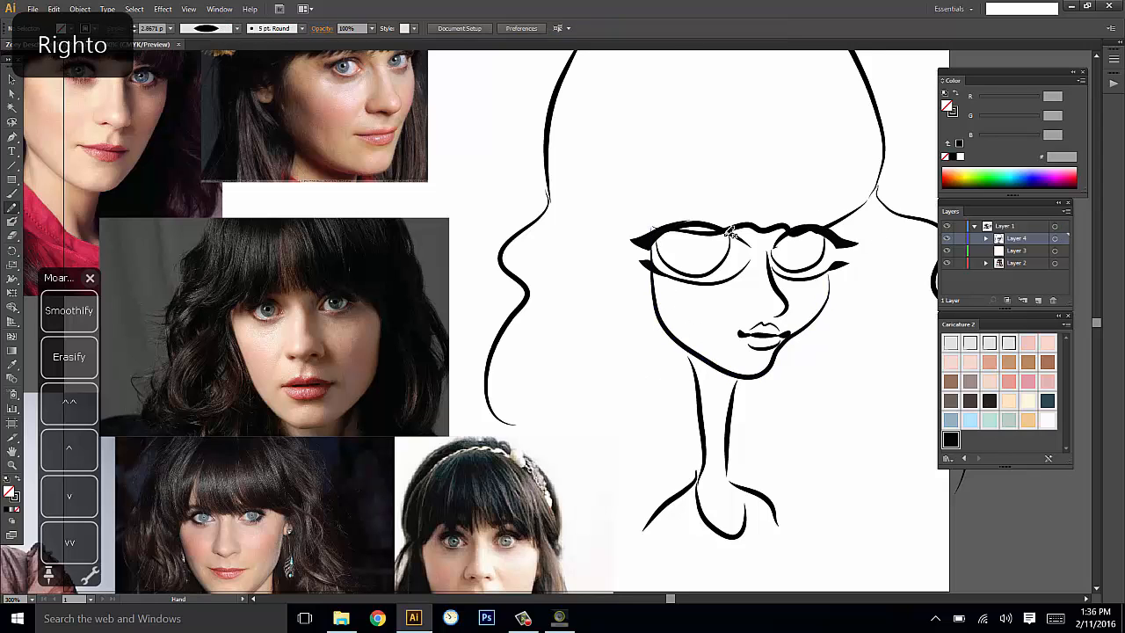
Reposition the two neck lines under the reshaped jaw and save the drawing.
key(v)
drag(872, 258, 849, 276)
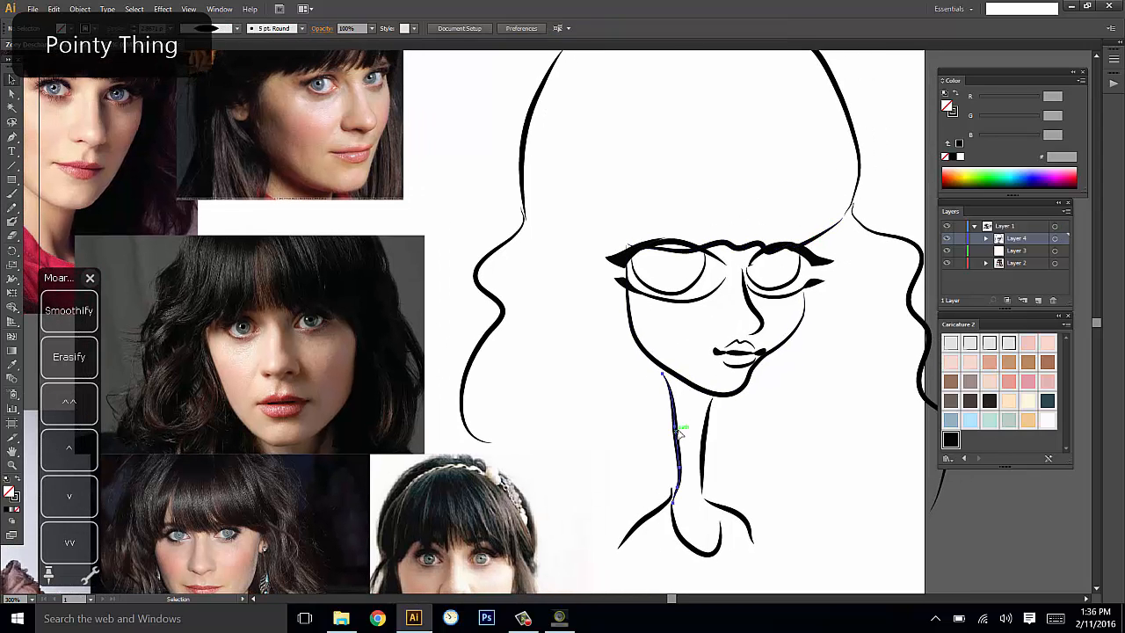
click(710, 439)
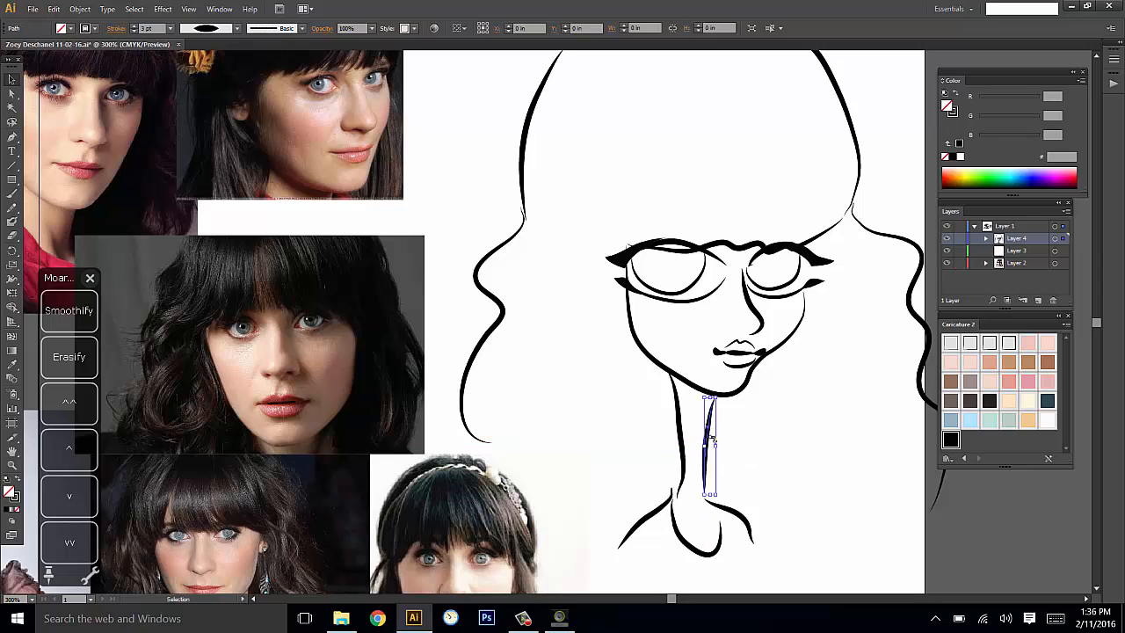
click(826, 352)
drag(851, 334, 849, 373)
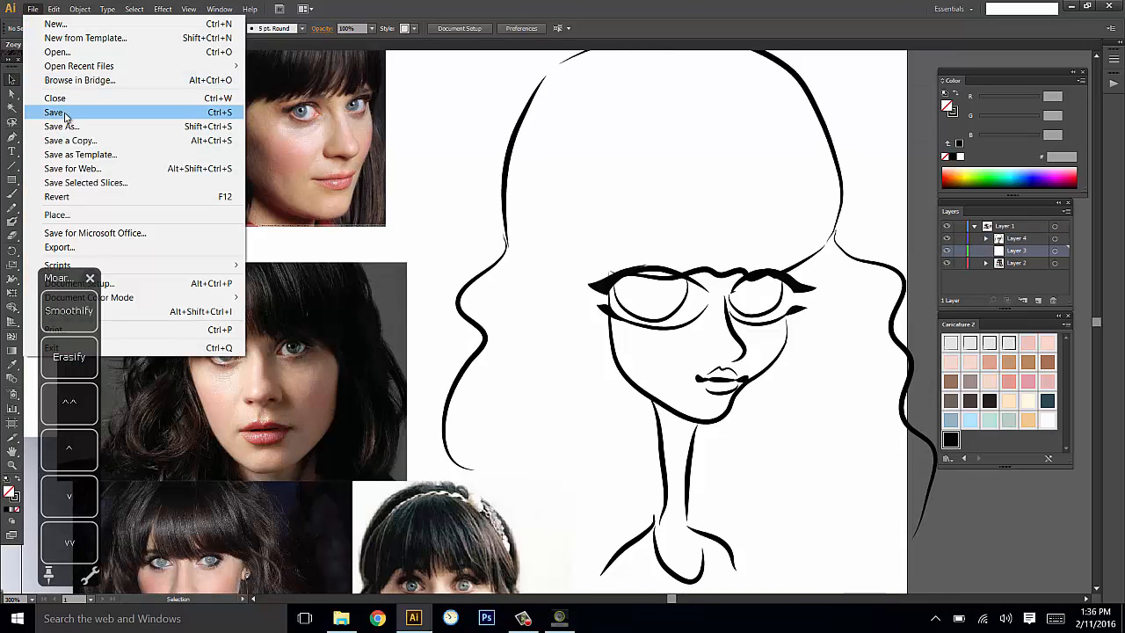
click(66, 115)
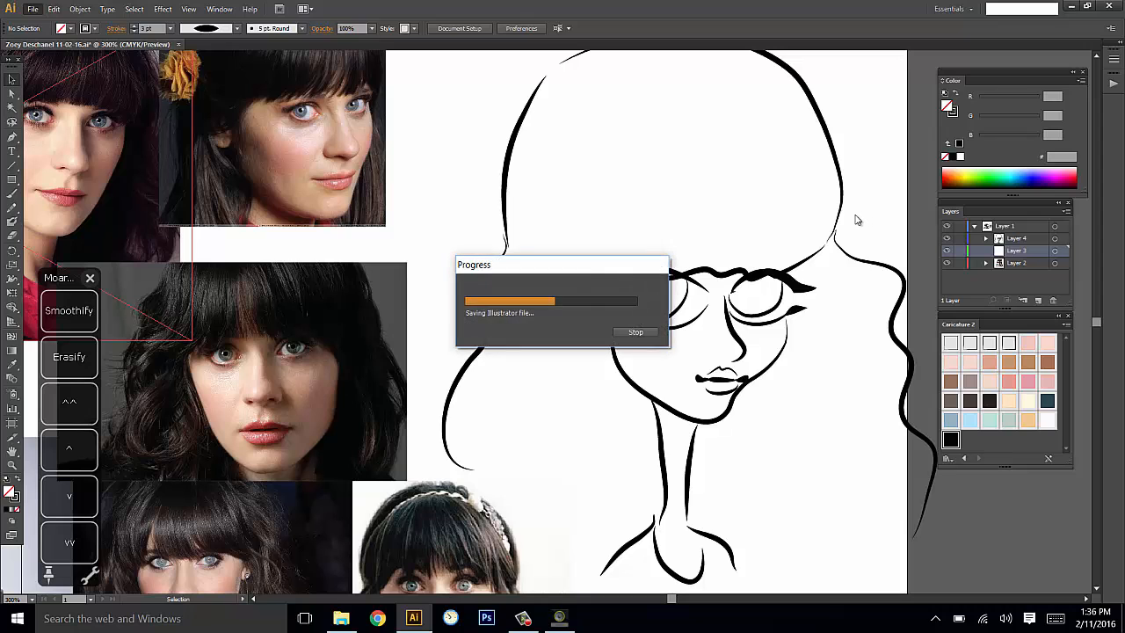
On Layer 3, trace the face and neck around the eyes as one shape about 1.39 by 2.45 in and fill it pale pink EFD6CE.
click(949, 361)
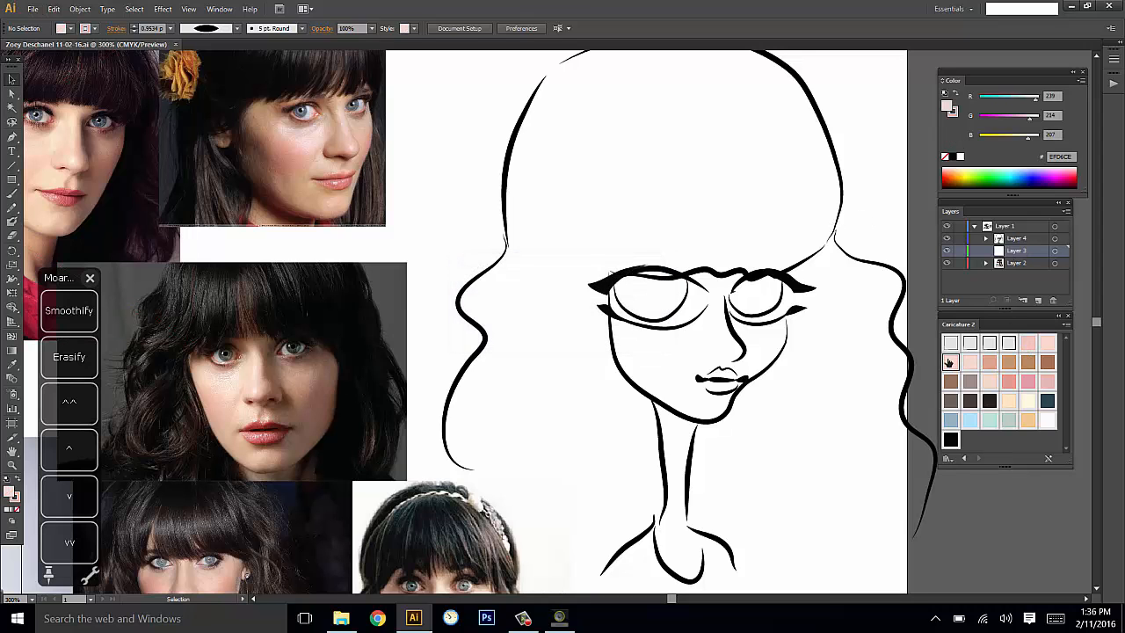
scroll(781, 348, down, 1)
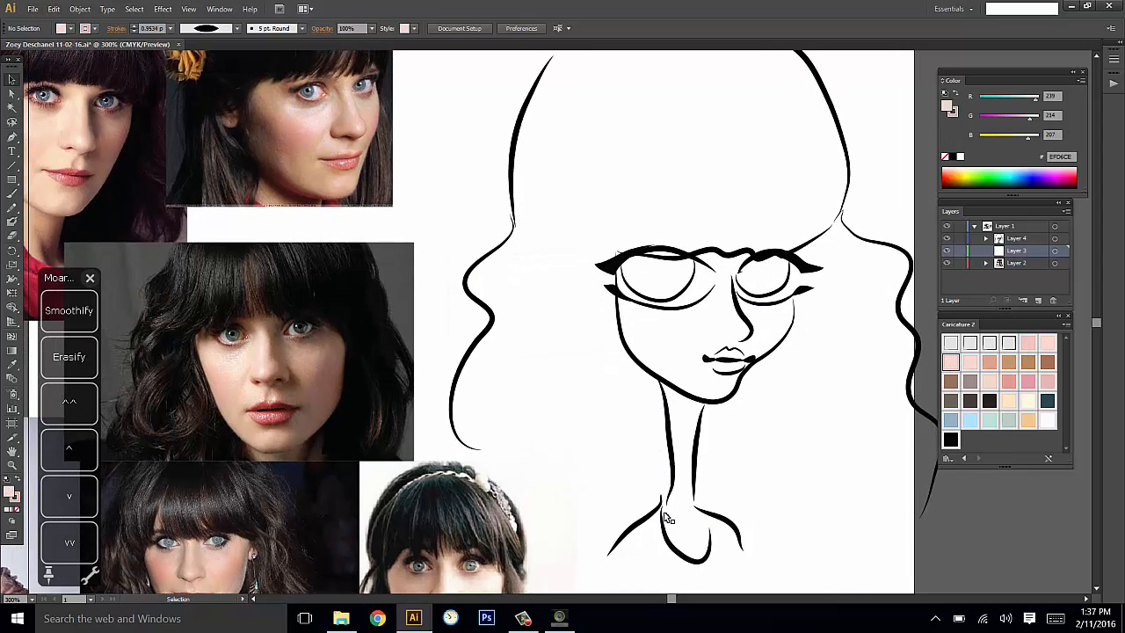
key(n)
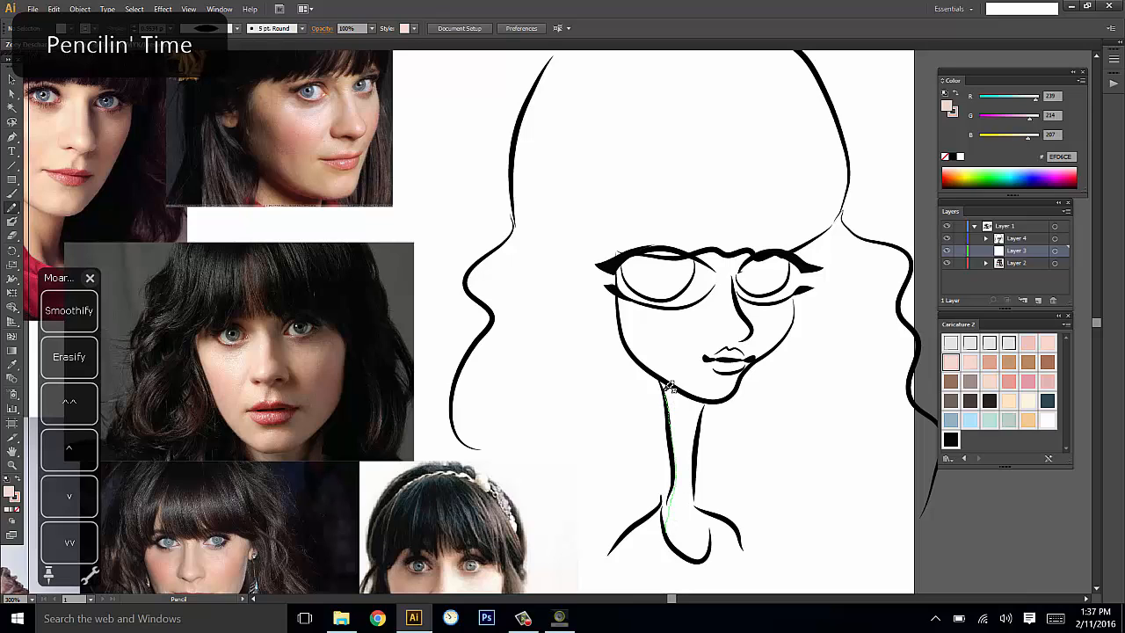
drag(667, 386, 624, 314)
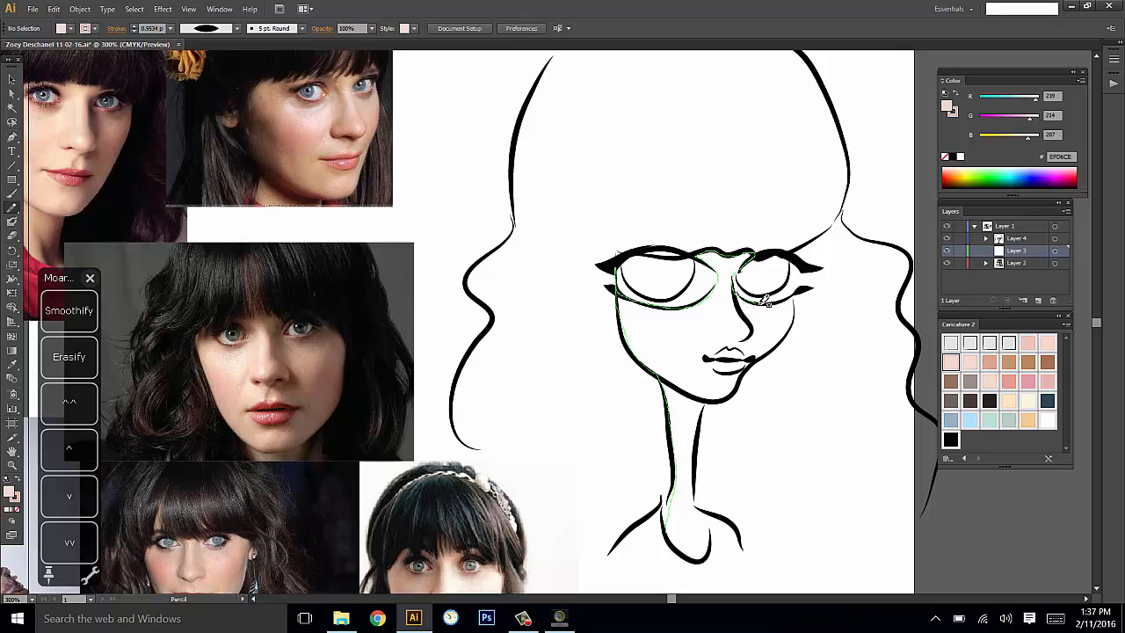
drag(765, 300, 799, 296)
mouse_move(692, 430)
mouse_down()
mouse_move(709, 553)
mouse_move(697, 562)
mouse_move(672, 527)
mouse_up()
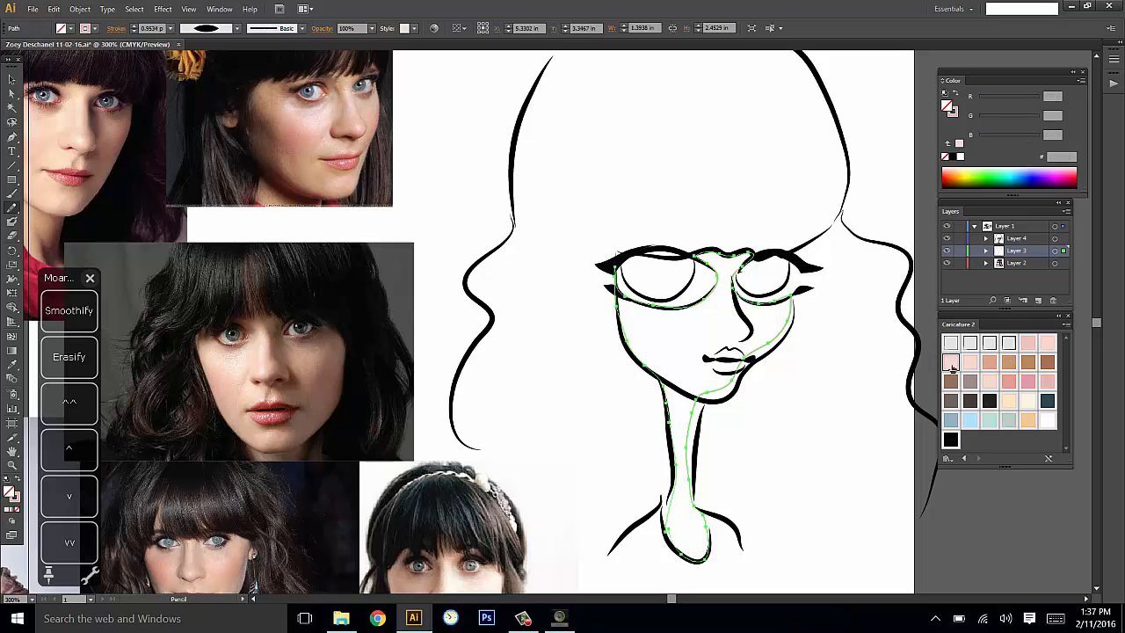
click(950, 362)
ctrl+click(867, 344)
drag(866, 343, 860, 344)
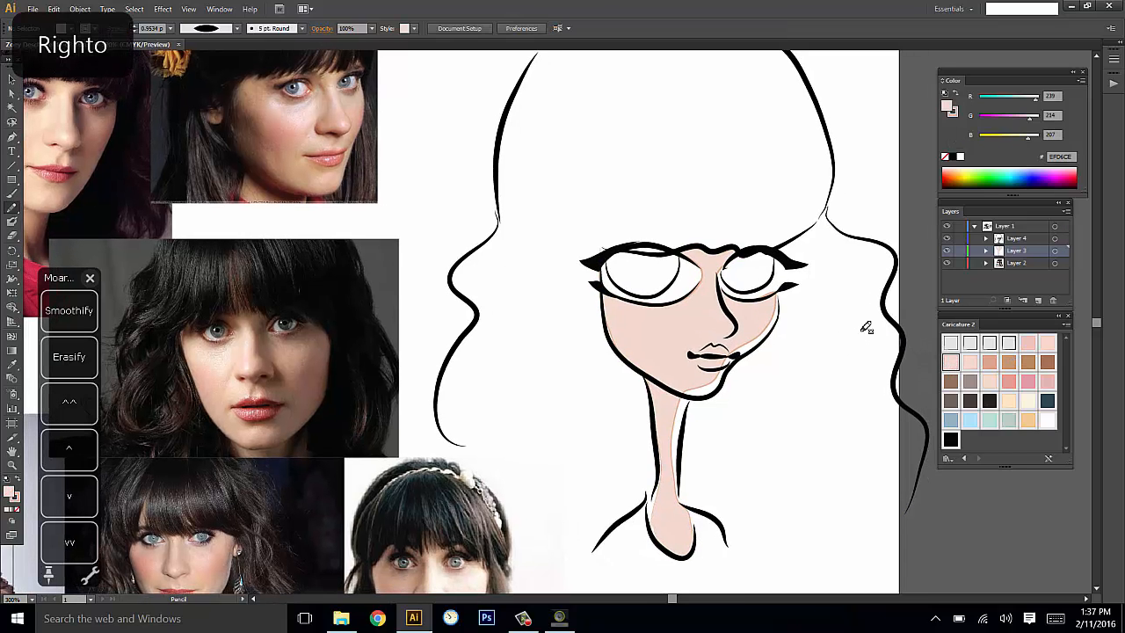
Select the skin shape and touch up its edge along the jaw and neck with the Pencil tool.
key(v)
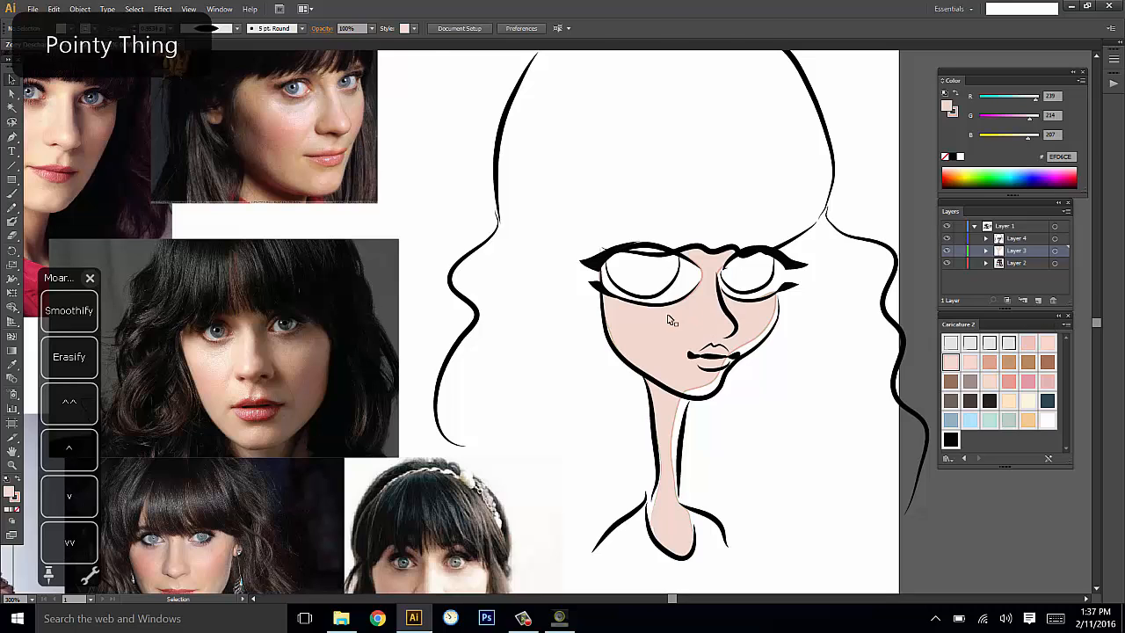
click(669, 320)
key(n)
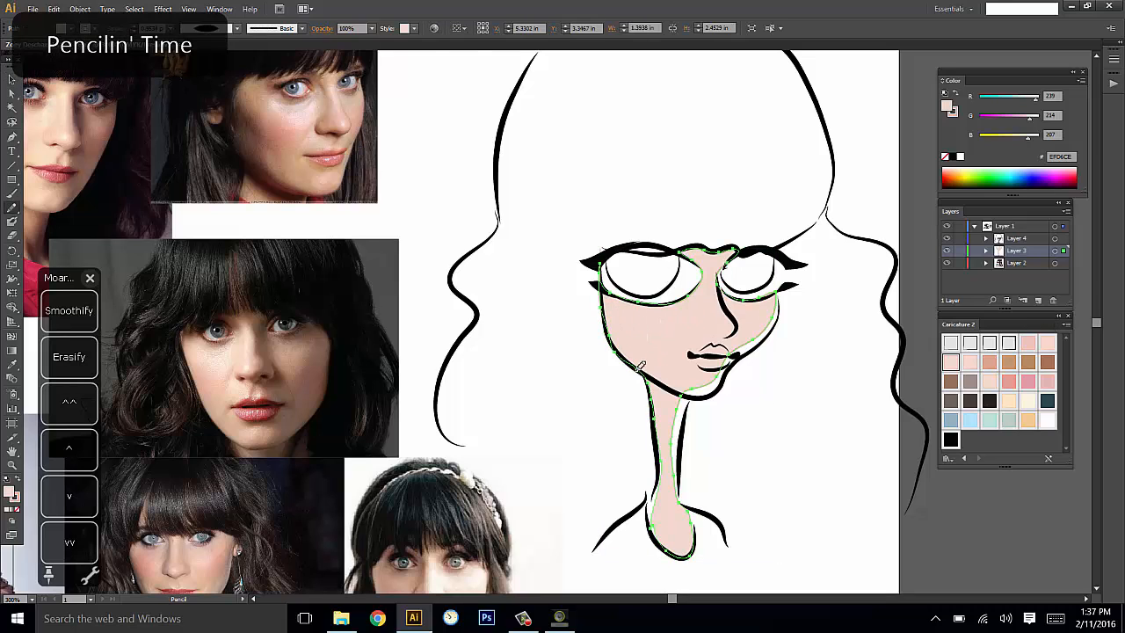
key(ctrl+shift+a)
mouse_move(859, 372)
mouse_down()
mouse_move(839, 366)
mouse_move(853, 357)
mouse_move(838, 368)
mouse_move(853, 333)
mouse_move(813, 357)
mouse_up()
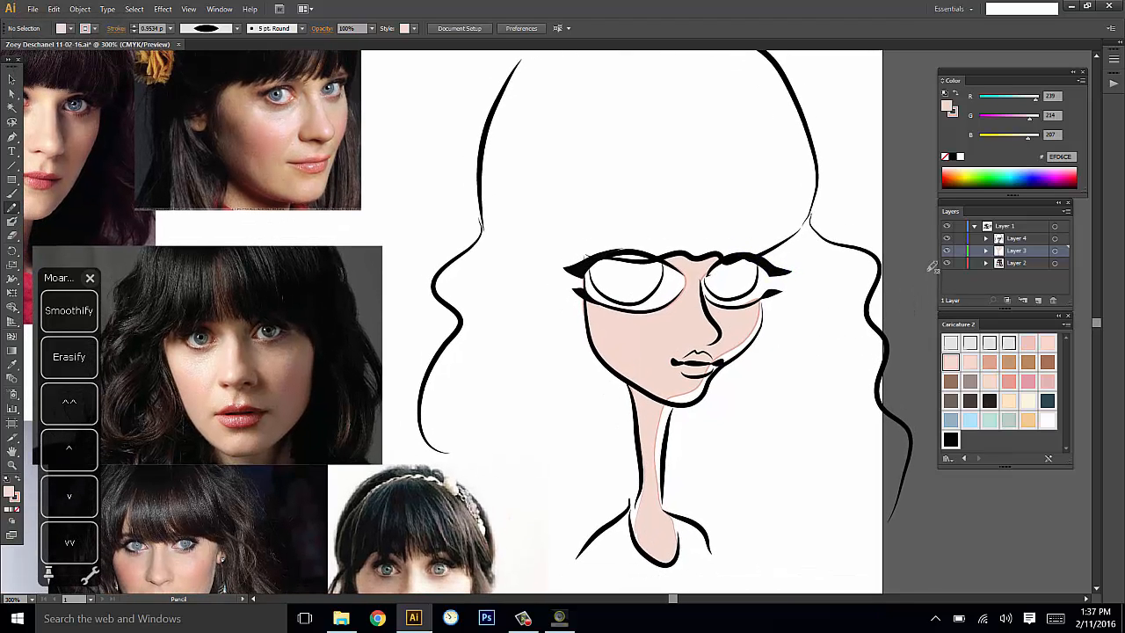
drag(861, 379, 867, 338)
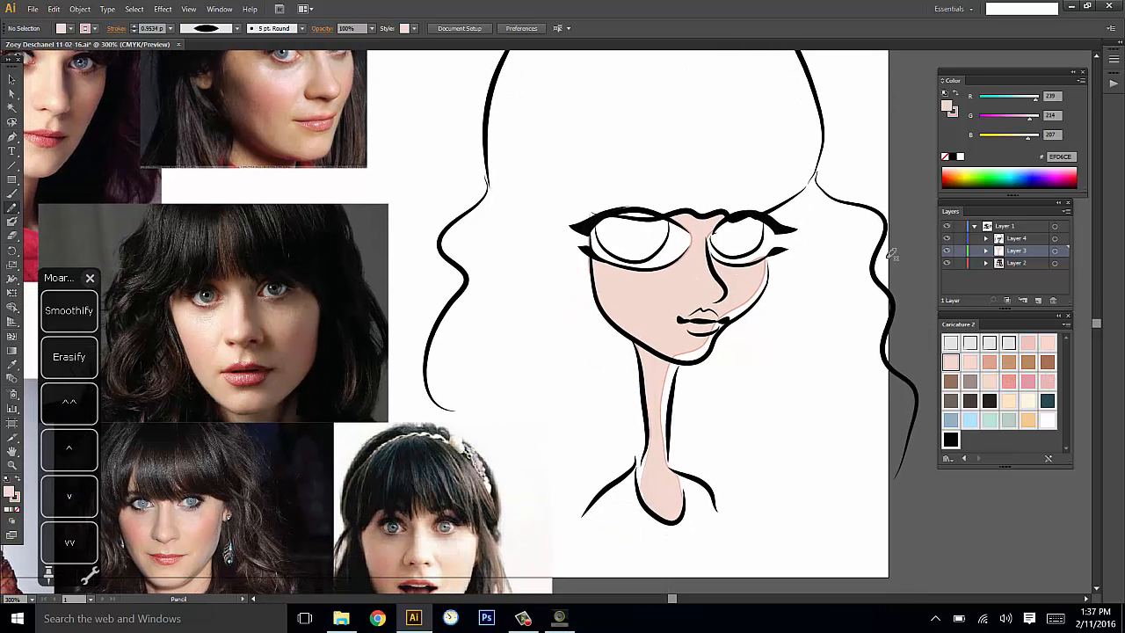
ctrl+click(665, 479)
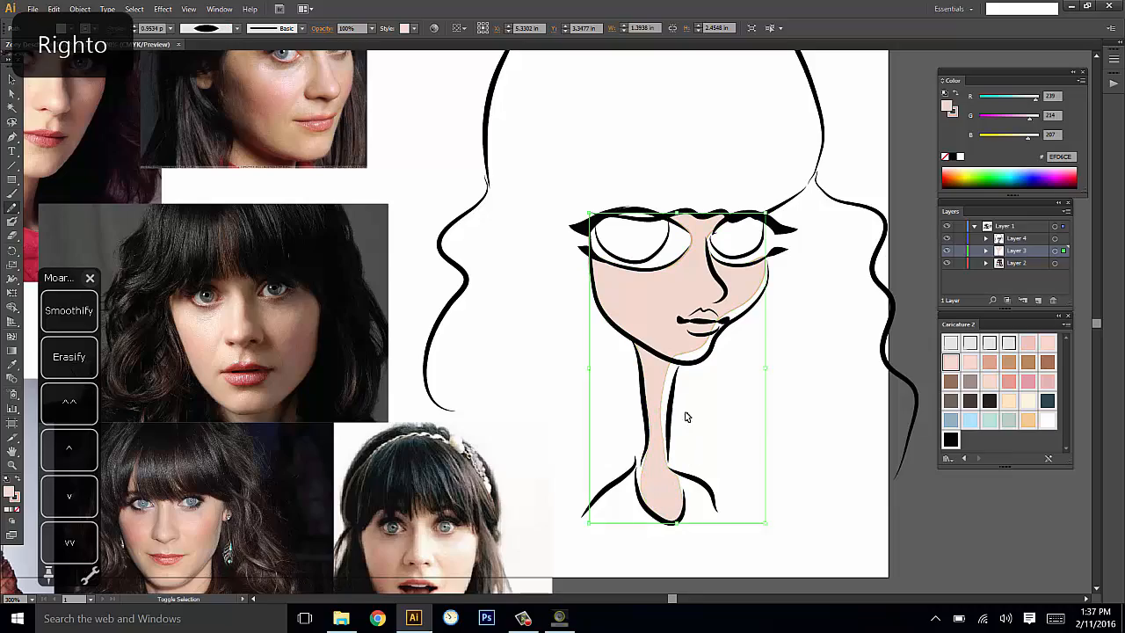
ctrl+click(686, 416)
Draw a shirt shape about 1.03 by 0.51 in under the shoulder lines and fill it salmon pink E29A94.
click(1009, 380)
mouse_move(701, 421)
mouse_down()
mouse_move(802, 427)
mouse_move(888, 477)
mouse_move(925, 309)
mouse_move(878, 442)
mouse_move(653, 476)
mouse_move(677, 464)
mouse_move(612, 504)
mouse_move(666, 558)
mouse_move(629, 575)
mouse_up()
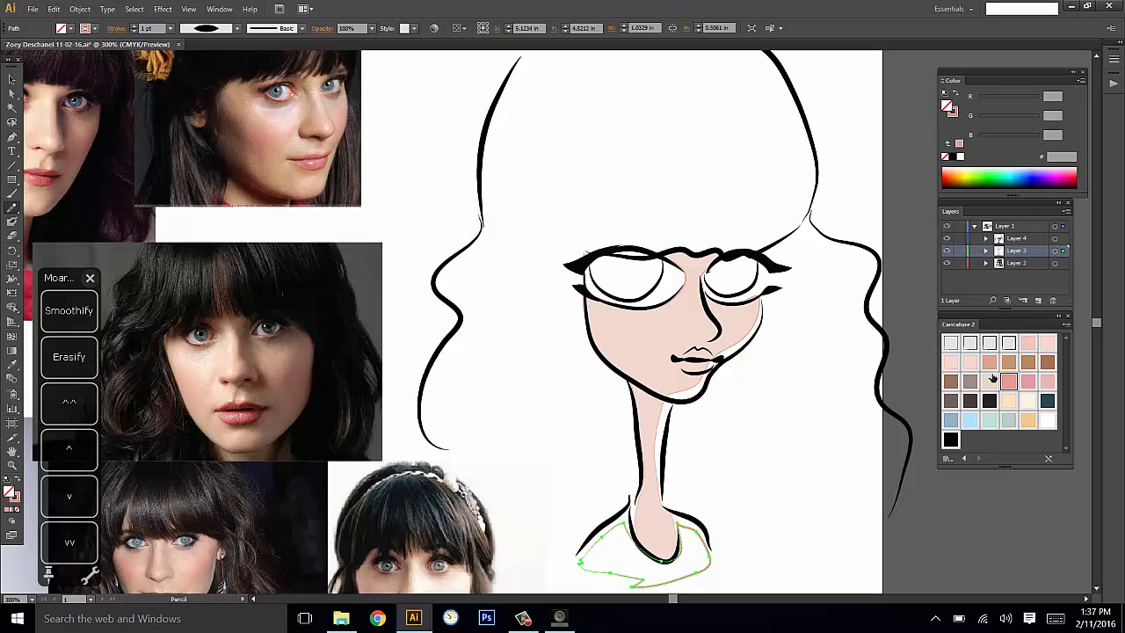
click(1007, 382)
mouse_move(822, 391)
mouse_down()
mouse_move(809, 400)
mouse_move(803, 386)
mouse_up()
Reselect the shirt shape and redraw its lower-left edge.
key(v)
click(591, 549)
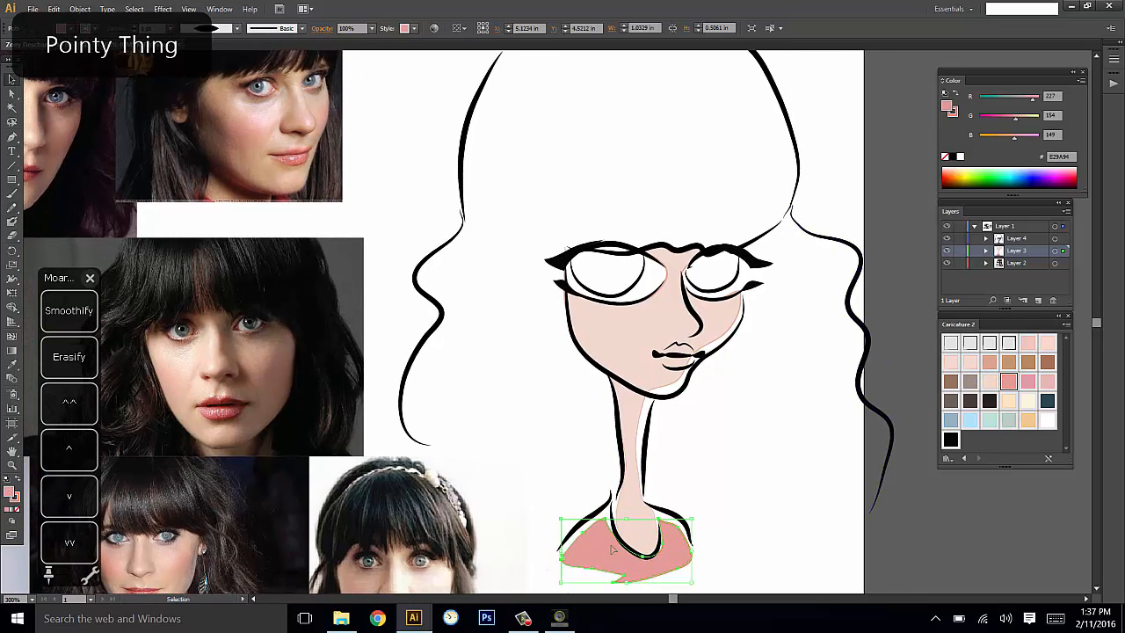
key(n)
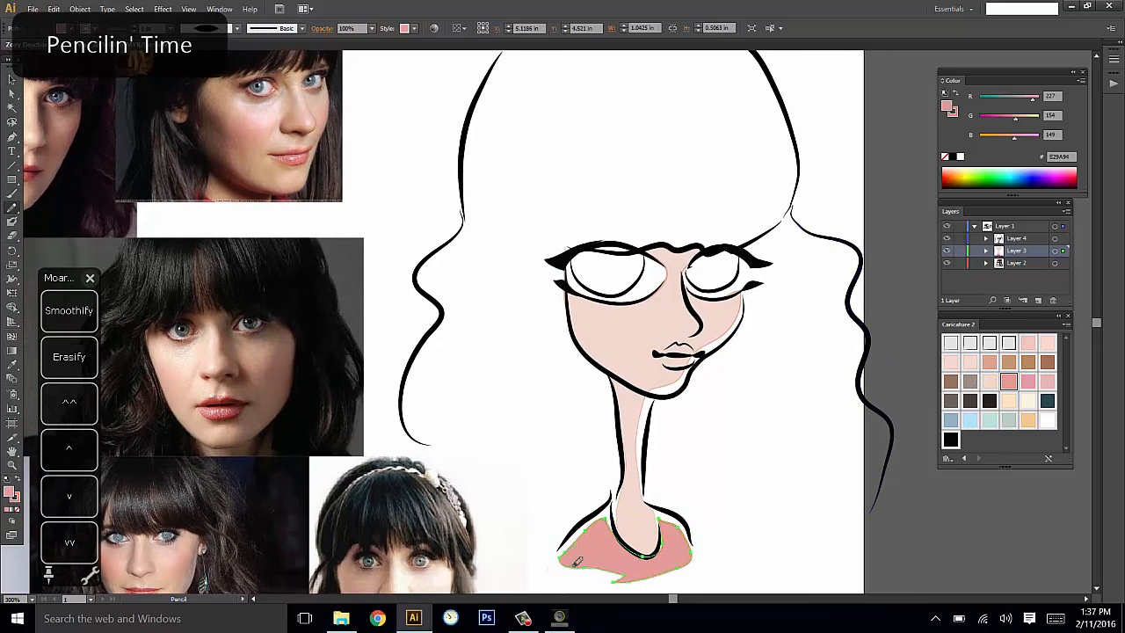
drag(576, 562, 621, 577)
key(ctrl+shift+a)
Draw the upper lip as a salmon pink shape about 0.25 by 0.10 in and set its opacity to 80%.
mouse_move(785, 419)
mouse_down()
mouse_move(794, 437)
mouse_move(825, 437)
mouse_move(836, 452)
mouse_move(829, 401)
mouse_up()
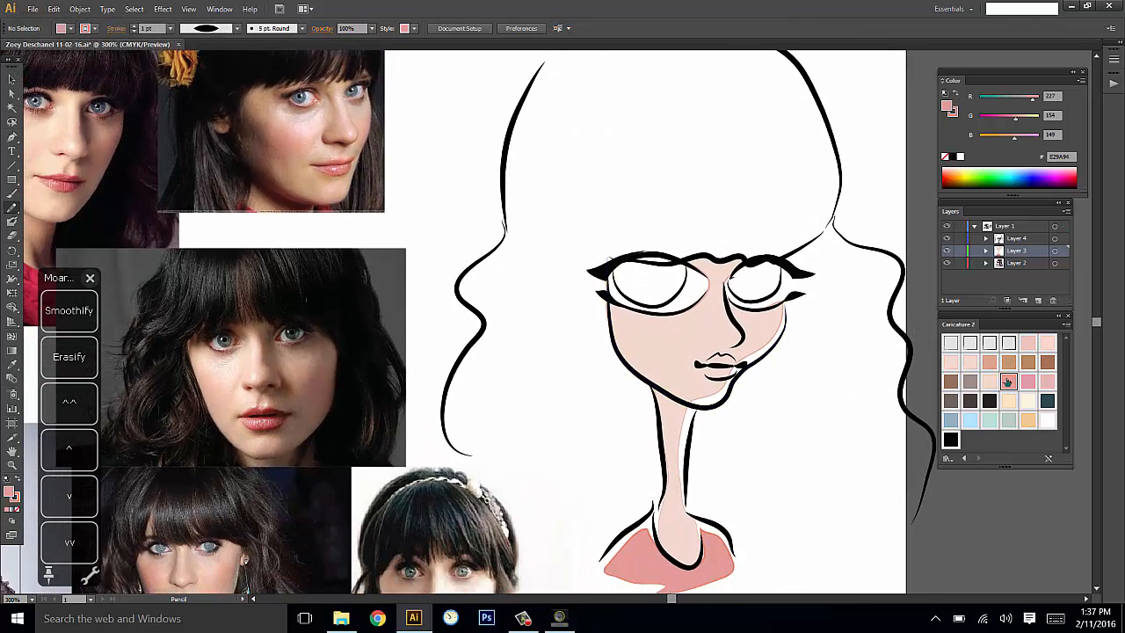
click(1008, 380)
mouse_move(718, 356)
mouse_down()
mouse_move(737, 363)
mouse_move(705, 362)
mouse_up()
click(1007, 381)
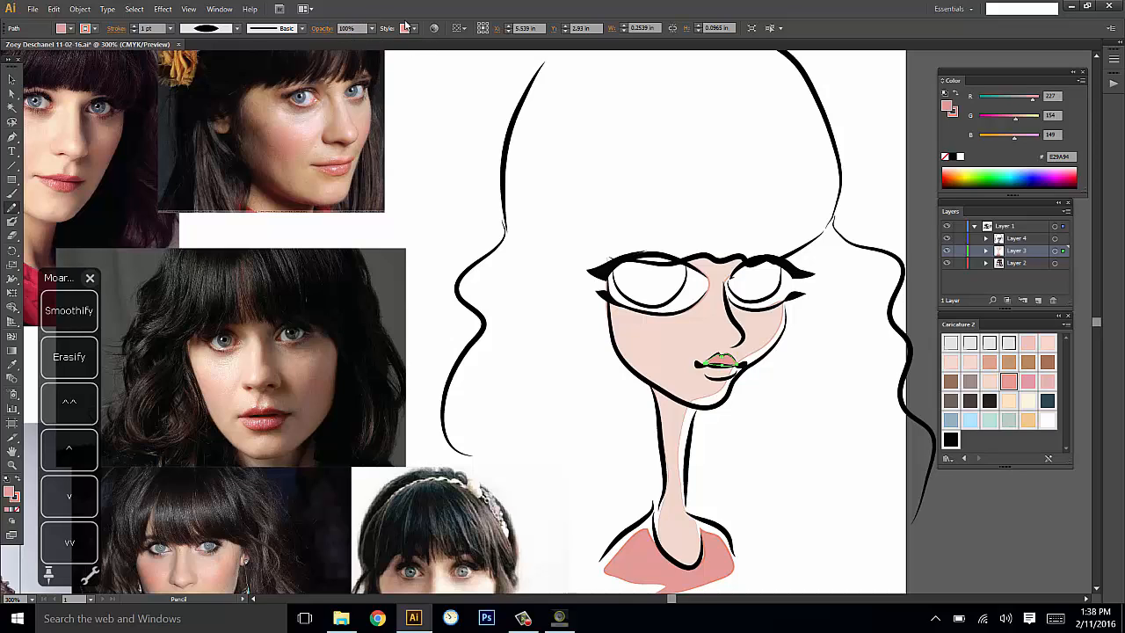
click(373, 28)
click(387, 144)
key(ctrl+shift+a)
Draw a lower lip shape about 0.29 by 0.11 in and copy the upper lip's color and opacity onto it.
mouse_move(706, 374)
mouse_down()
mouse_move(732, 377)
mouse_move(743, 363)
mouse_up()
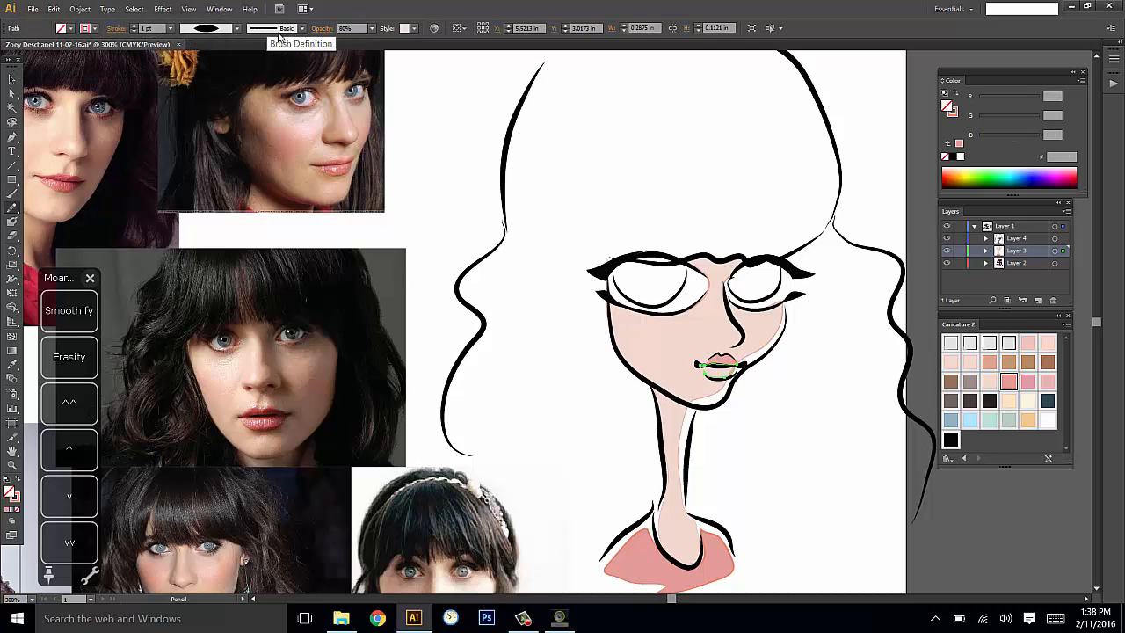
key(i)
click(724, 358)
key(ctrl+shift+a)
Trace the bangs, crown and left-hand hair as one closed shape about 2.90 by 4.08 in and fill it dark brown 443E38.
mouse_move(840, 338)
mouse_down()
mouse_move(861, 329)
mouse_move(867, 281)
mouse_move(850, 333)
mouse_move(841, 329)
mouse_move(858, 314)
mouse_move(820, 361)
mouse_move(833, 330)
mouse_up()
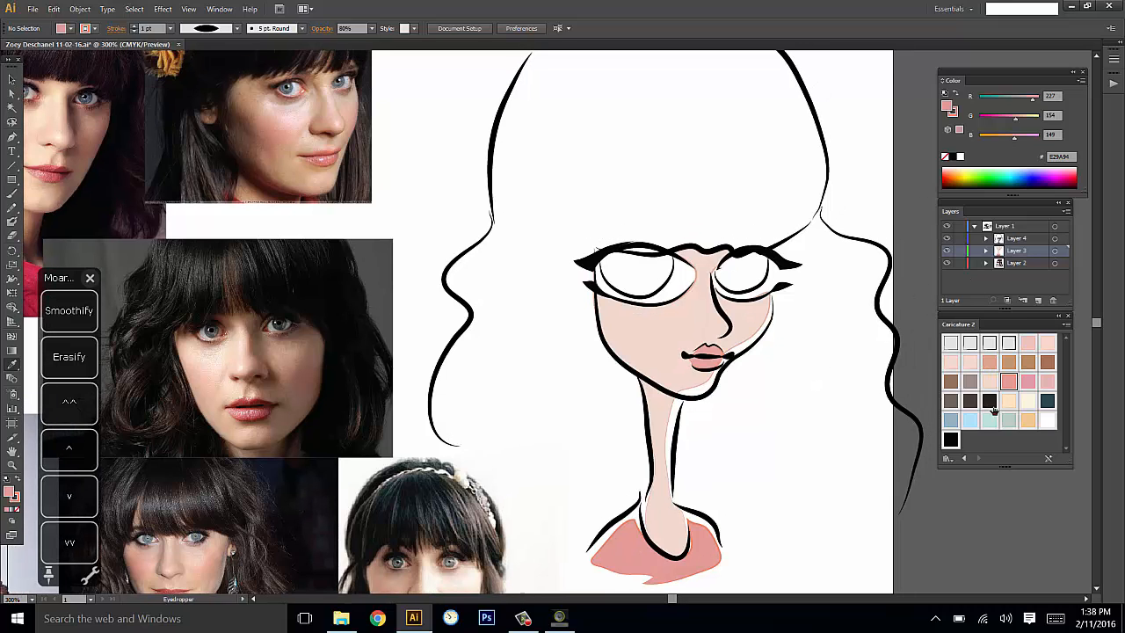
click(950, 439)
scroll(833, 321, up, 2)
key(n)
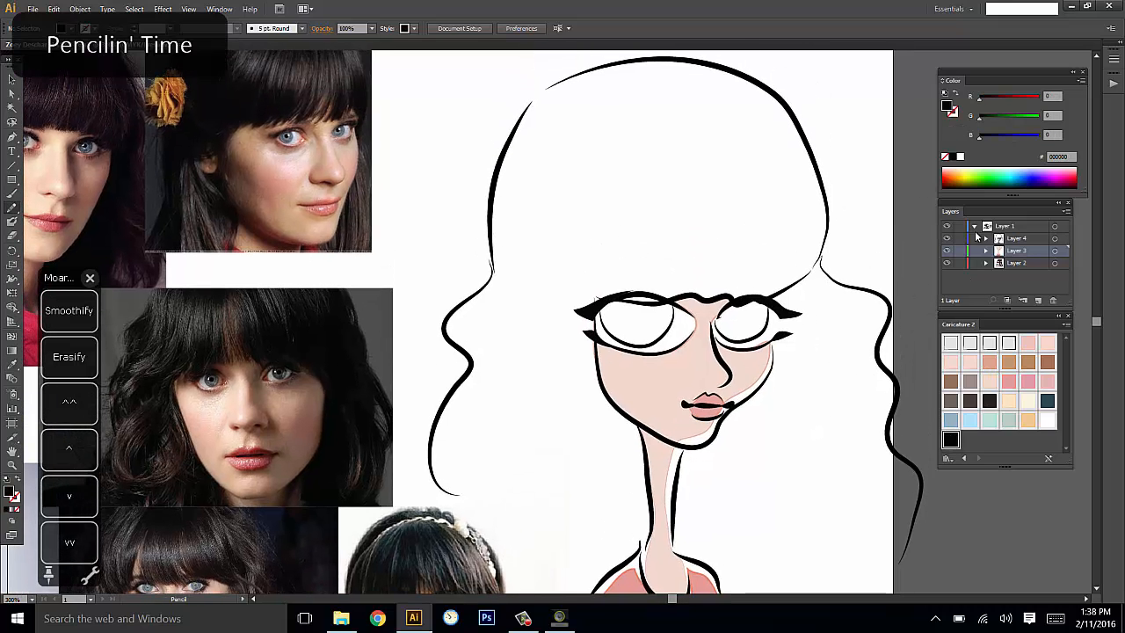
click(969, 401)
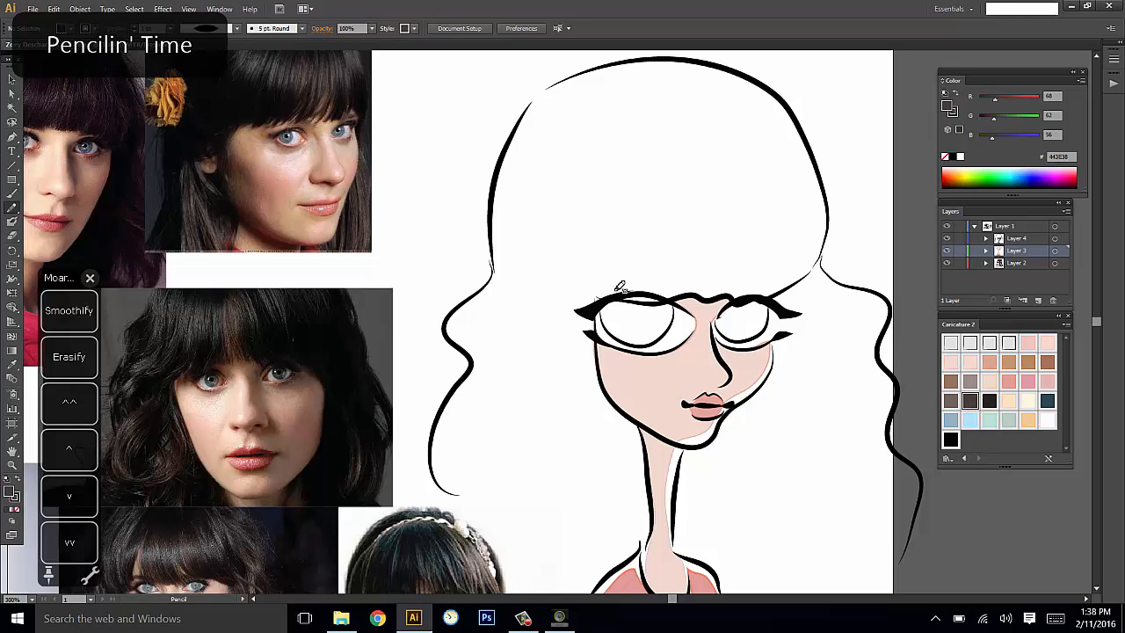
mouse_move(710, 287)
mouse_down()
mouse_move(777, 282)
mouse_move(813, 246)
mouse_up()
mouse_move(801, 153)
mouse_down()
mouse_move(730, 85)
mouse_move(652, 72)
mouse_move(579, 93)
mouse_up()
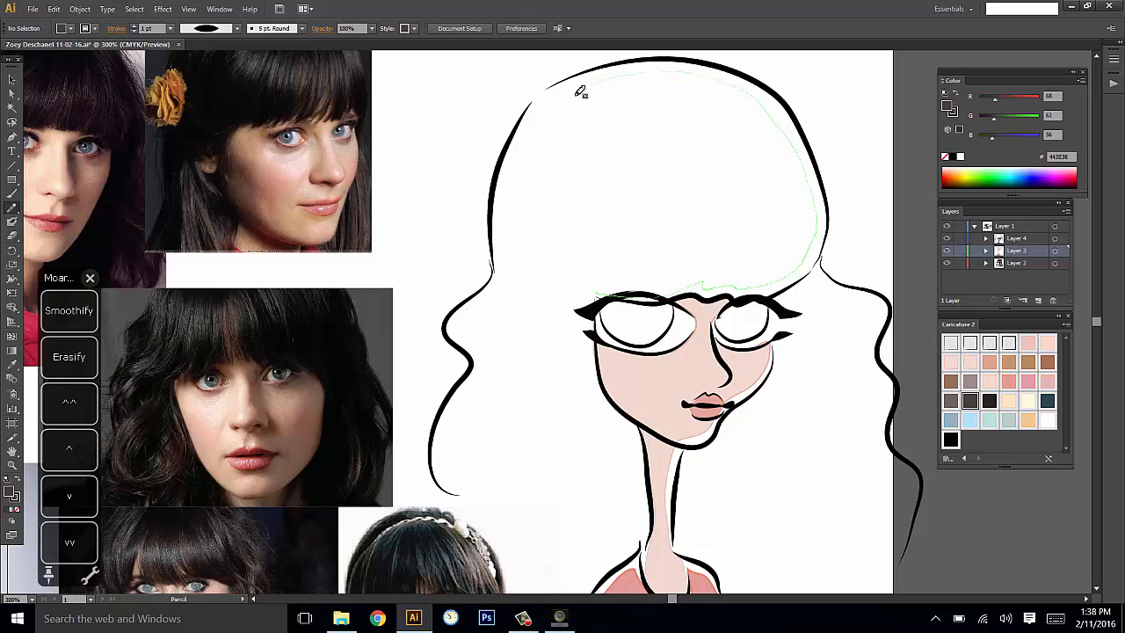
mouse_move(508, 194)
mouse_down()
mouse_move(507, 280)
mouse_move(479, 330)
mouse_up()
mouse_move(594, 585)
mouse_down()
mouse_move(646, 543)
mouse_move(653, 508)
mouse_move(636, 422)
mouse_move(602, 388)
mouse_move(597, 349)
mouse_up()
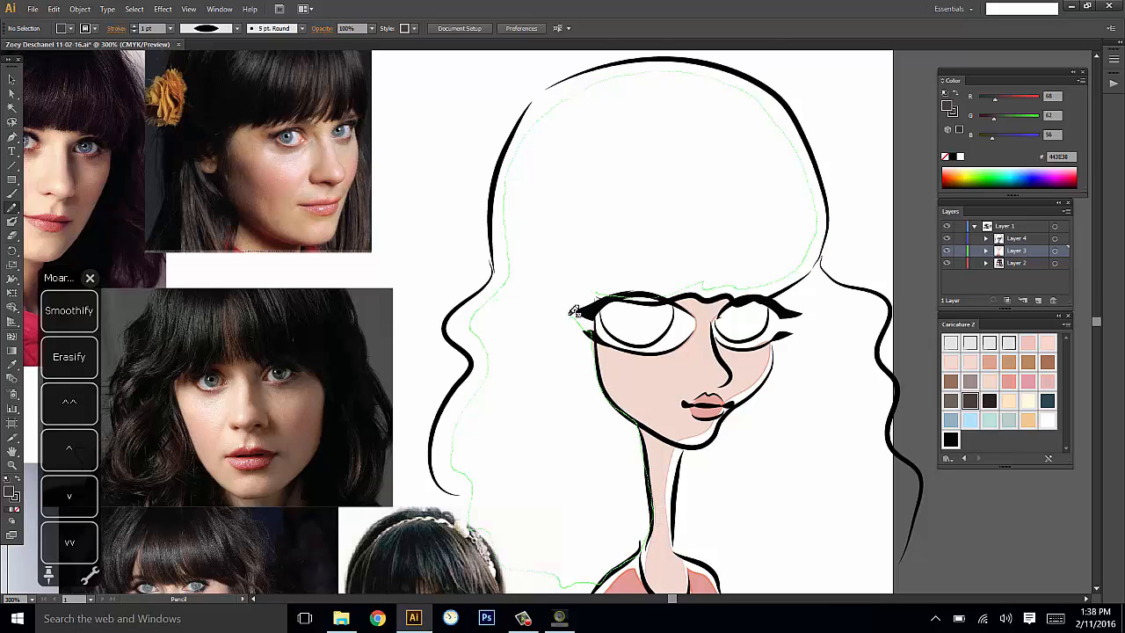
drag(594, 294, 596, 293)
click(970, 401)
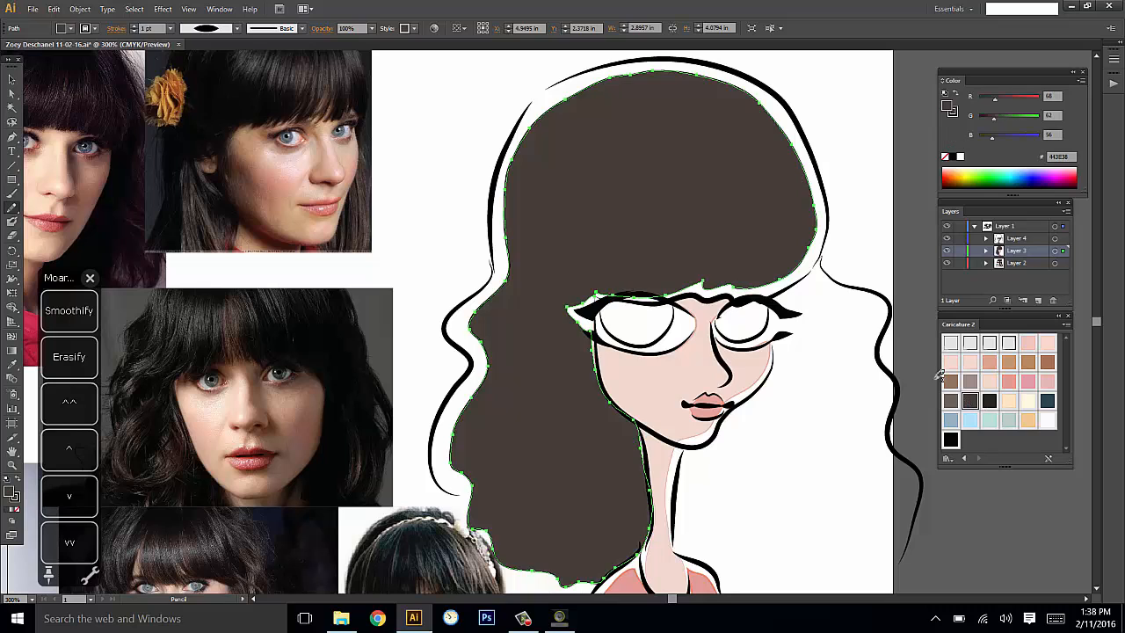
Reselect the large hair shape and redraw its edge along the bangs and around the left-hand eye.
key(ctrl+shift+a)
drag(848, 383, 823, 356)
key(v)
drag(805, 282, 821, 307)
click(728, 239)
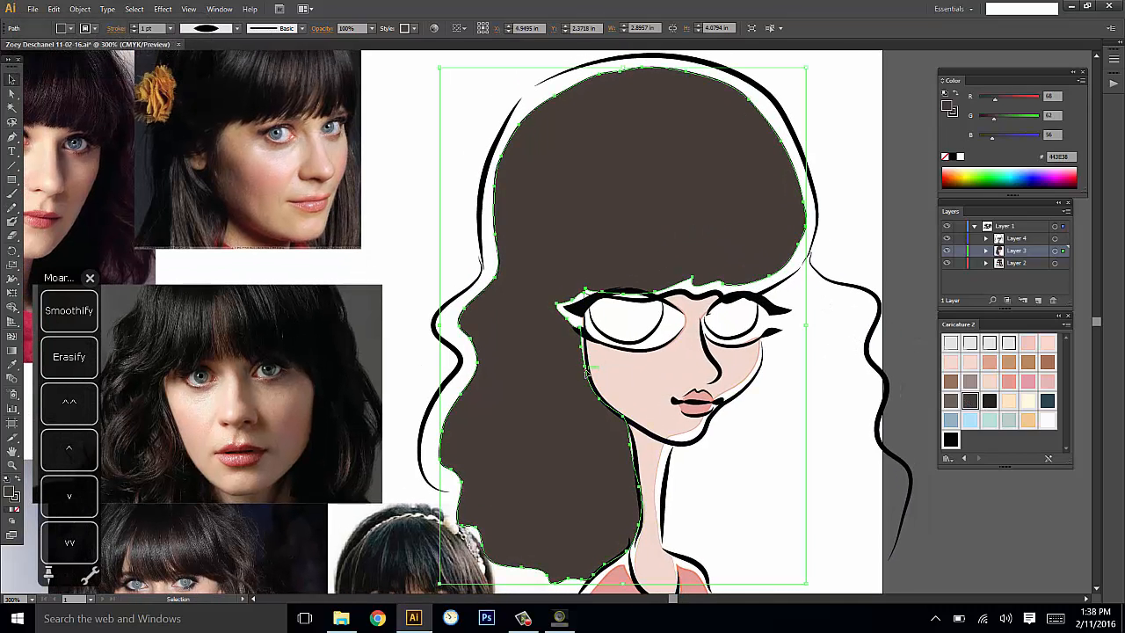
key(n)
drag(614, 292, 634, 289)
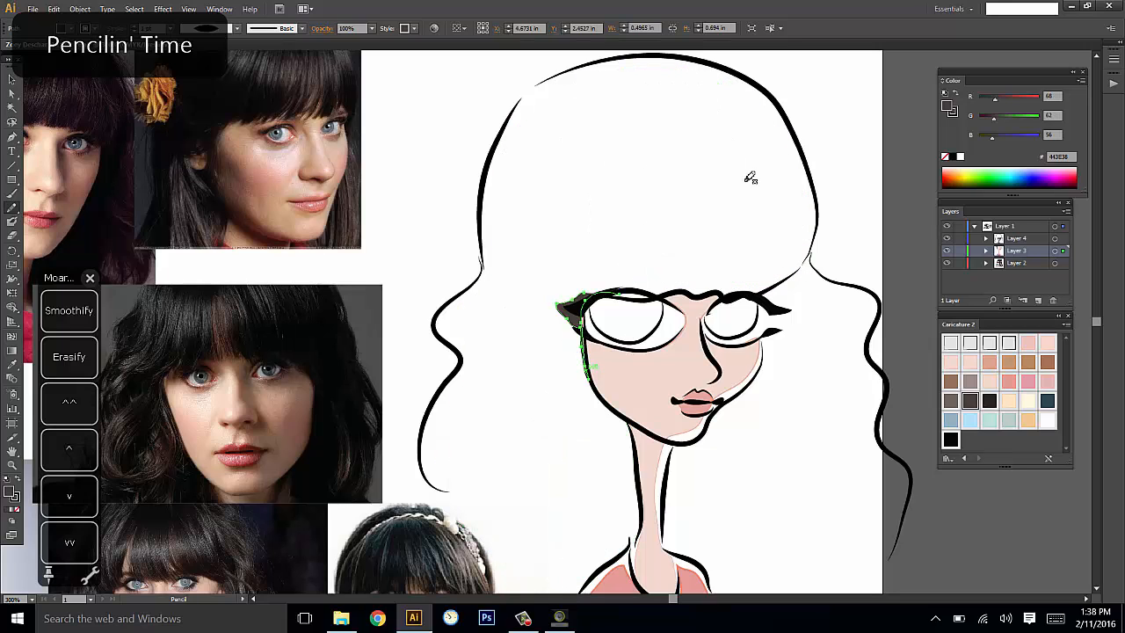
key(ctrl+z)
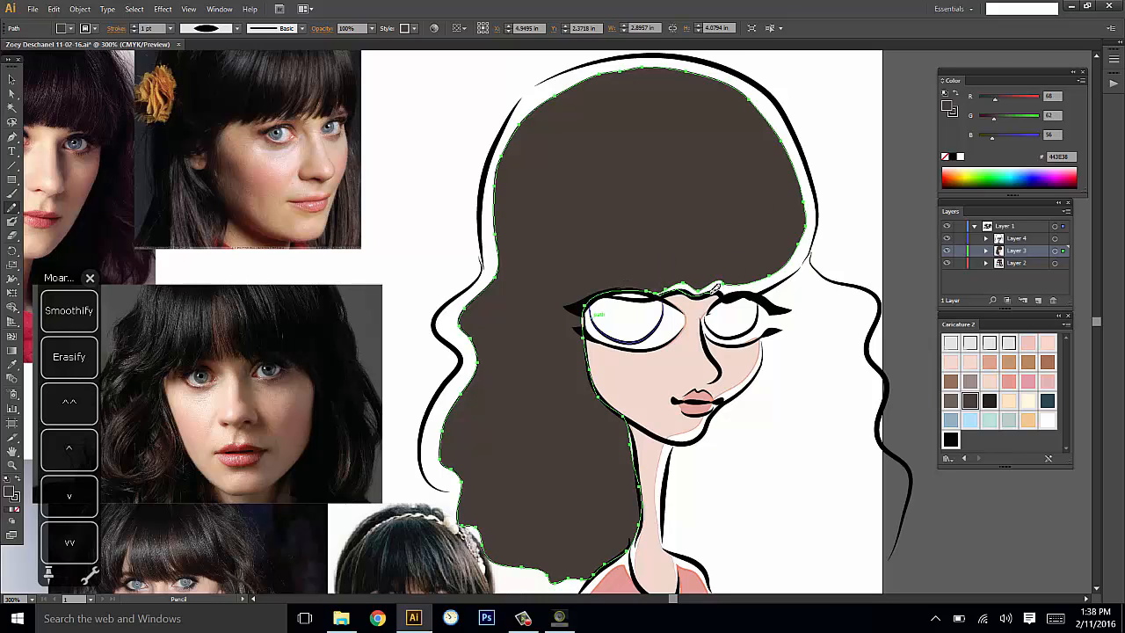
mouse_move(796, 249)
mouse_down()
mouse_move(838, 173)
mouse_move(821, 244)
mouse_move(823, 199)
mouse_up()
ctrl+click(859, 220)
Reselect the large hair shape and redraw its inner edge beside the neck.
ctrl+click(579, 430)
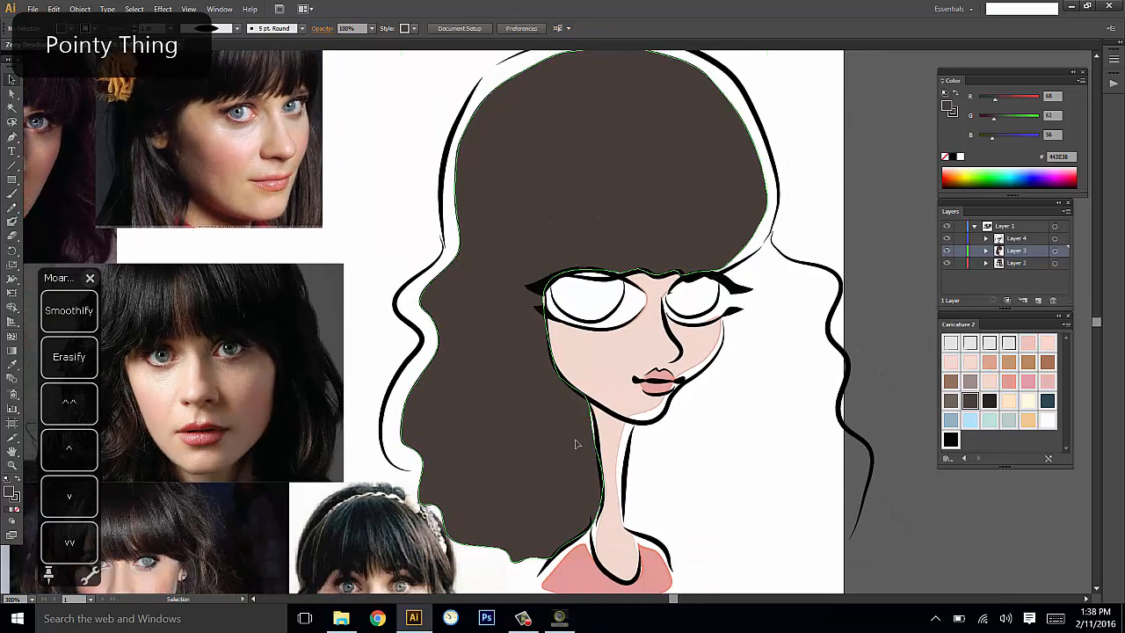
drag(605, 475, 602, 483)
ctrl+click(788, 306)
drag(788, 306, 783, 296)
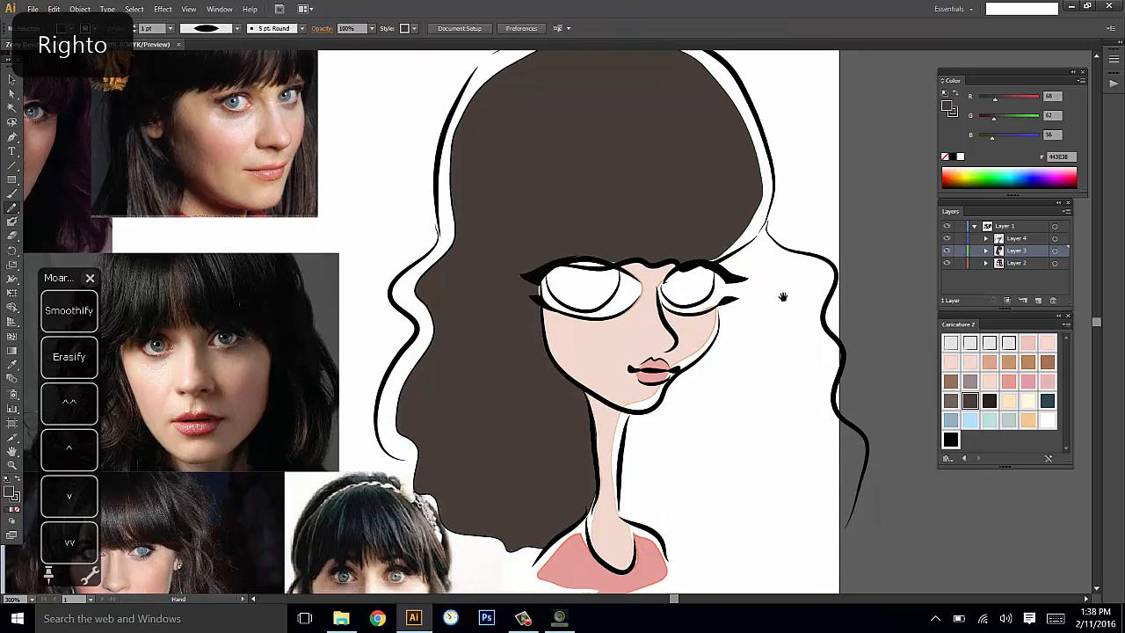
Reselect the large hair shape and redraw its edge around the outer corner of the left-hand eye.
key(v)
click(539, 328)
key(n)
drag(545, 315, 542, 281)
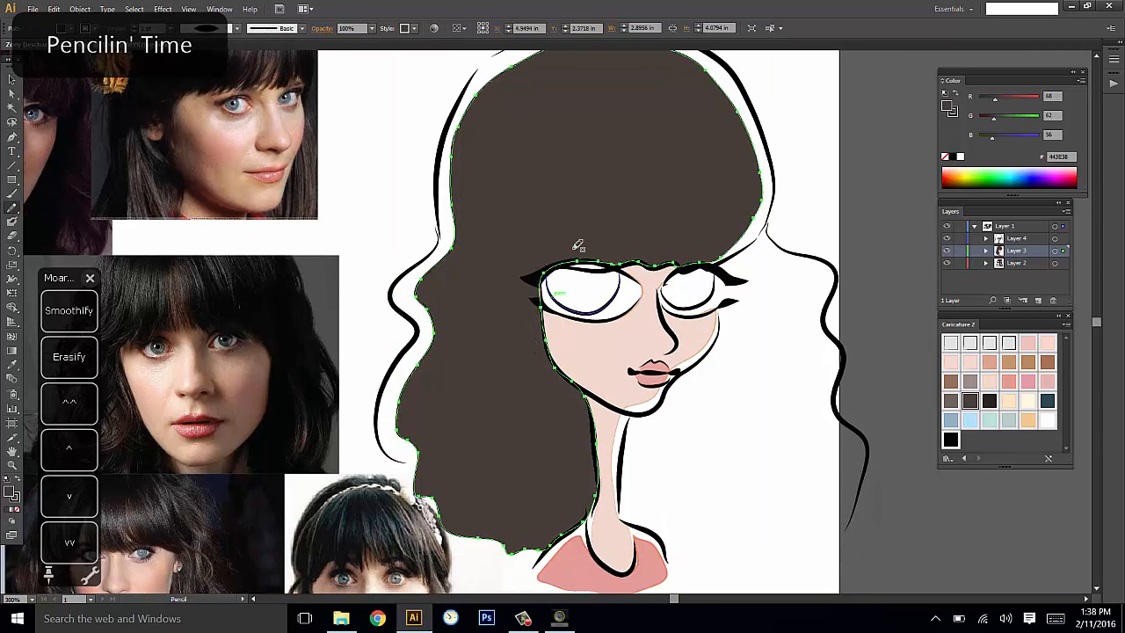
ctrl+click(788, 251)
Trace the right-hand hair as a closed shape about 1.78 by 2.86 in and copy the existing hair's dark brown onto it.
mouse_move(794, 286)
mouse_down()
mouse_move(770, 284)
mouse_move(776, 294)
mouse_move(790, 226)
mouse_up()
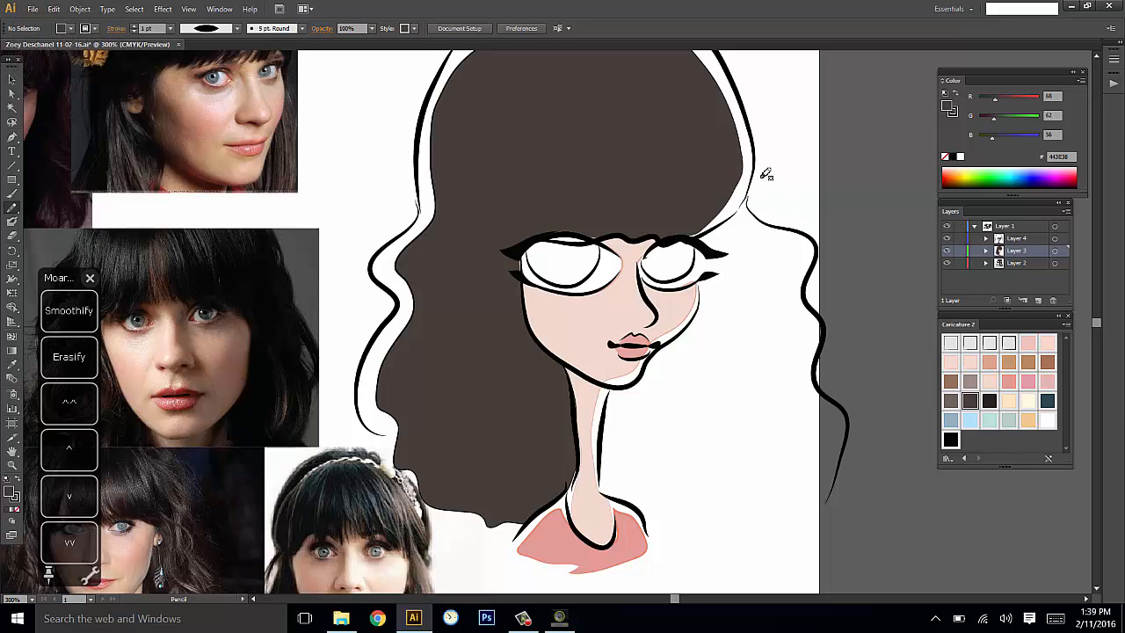
mouse_move(736, 210)
mouse_down()
mouse_move(803, 402)
mouse_move(805, 503)
mouse_up()
drag(601, 475, 608, 398)
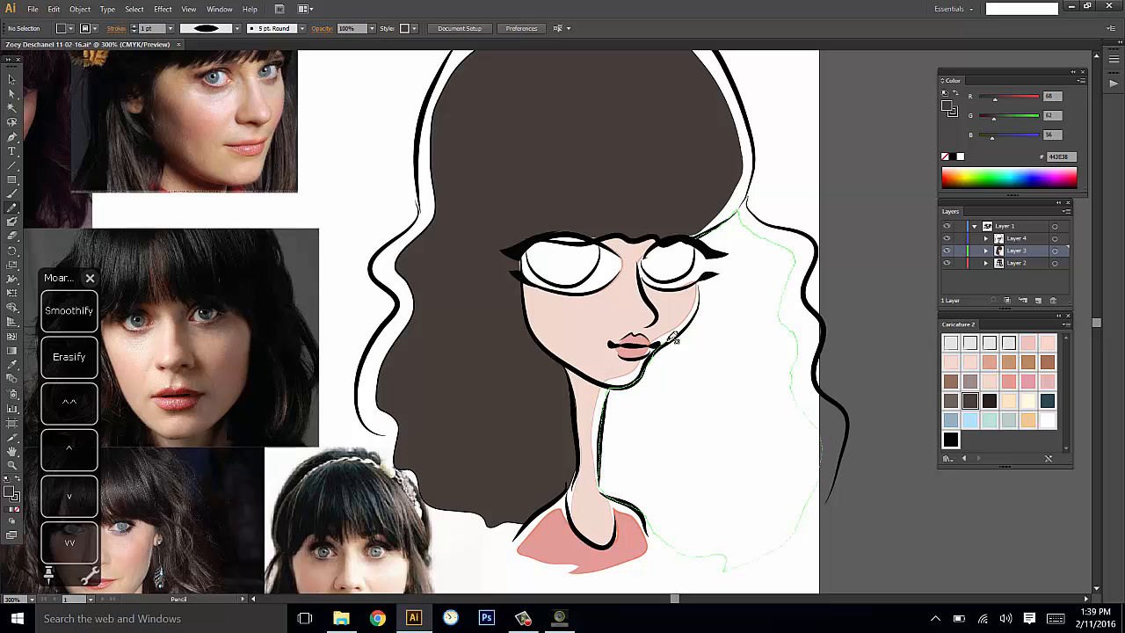
mouse_move(671, 340)
mouse_down()
mouse_move(708, 296)
mouse_move(705, 280)
mouse_up()
drag(698, 236, 701, 230)
key(i)
click(673, 170)
scroll(763, 216, up, 2)
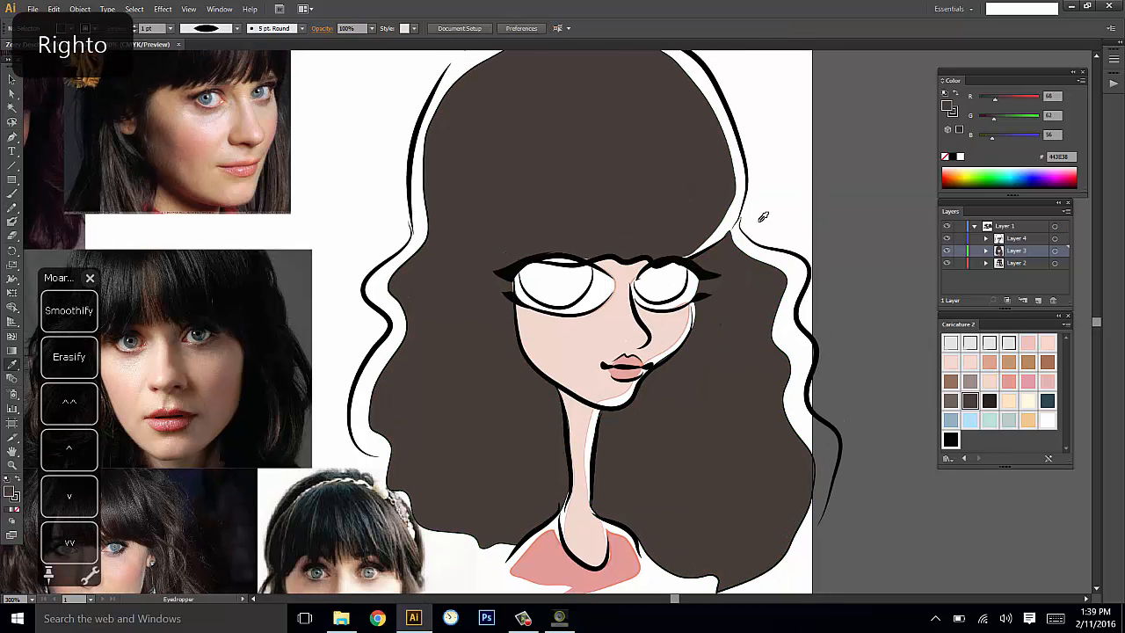
key(n)
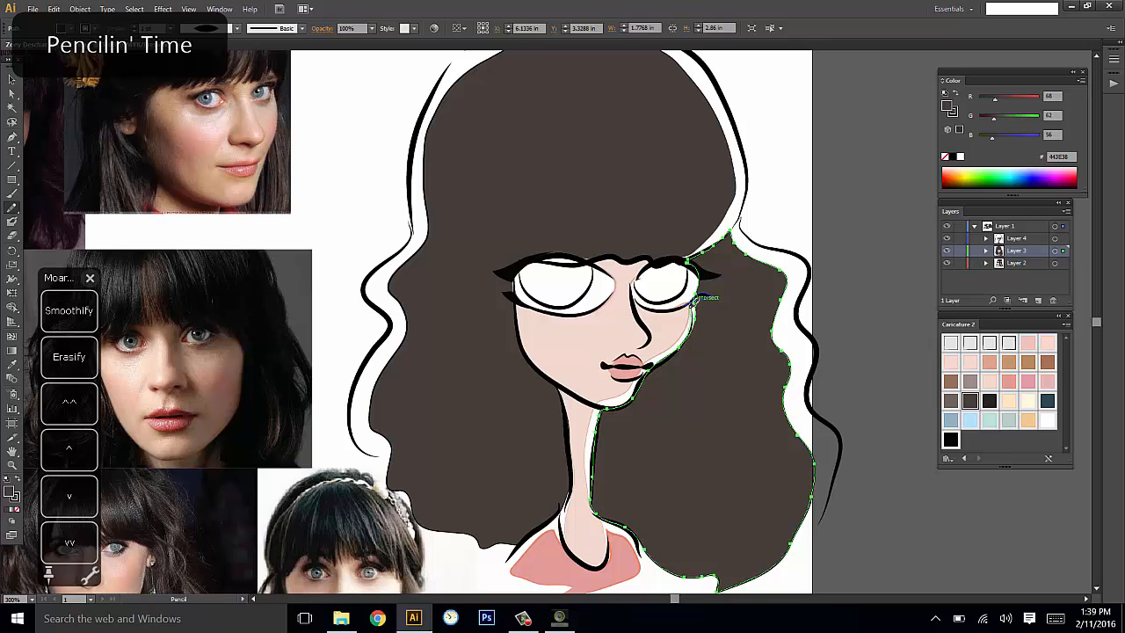
key(ctrl+shift+a)
Try to redraw the bangs edge of the large hair shape above the left-hand eye.
drag(805, 187, 797, 214)
key(v)
click(638, 254)
key(n)
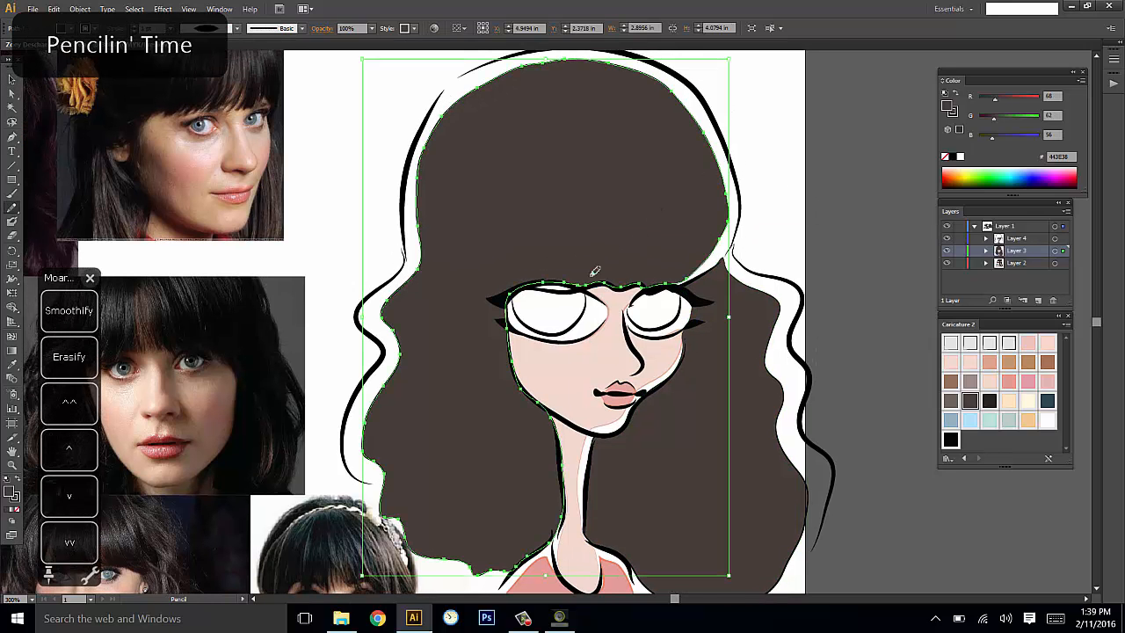
drag(563, 281, 600, 270)
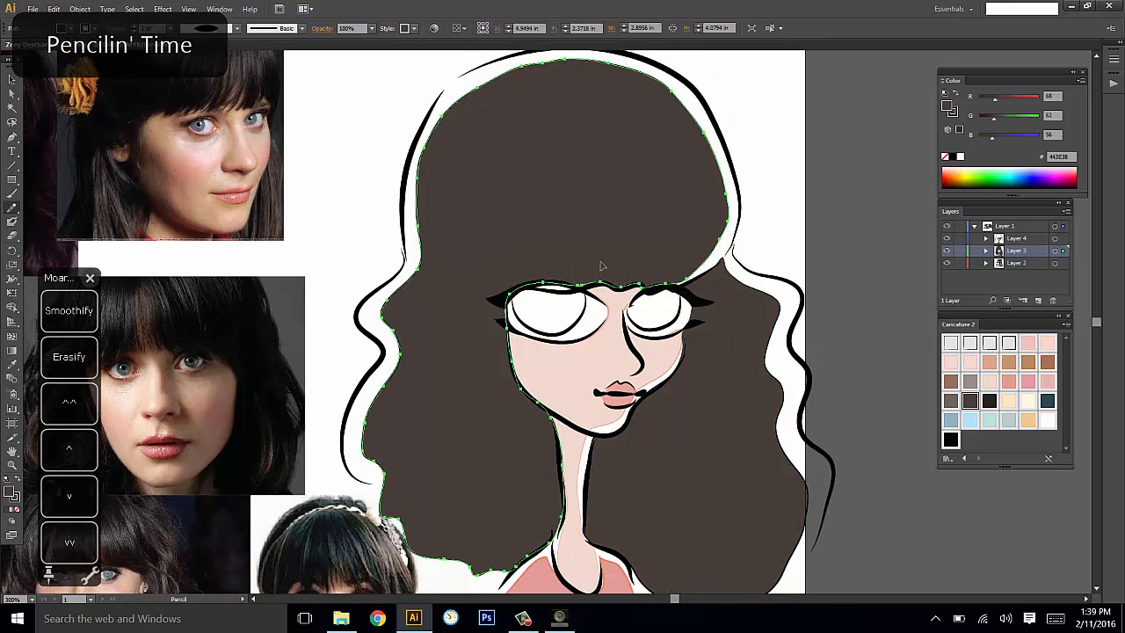
key(ctrl+z)
key(ctrl+shift+a)
Reselect the large hair shape and redraw its bottom edge near the shoulder with pointed hair tips.
scroll(703, 211, down, 2)
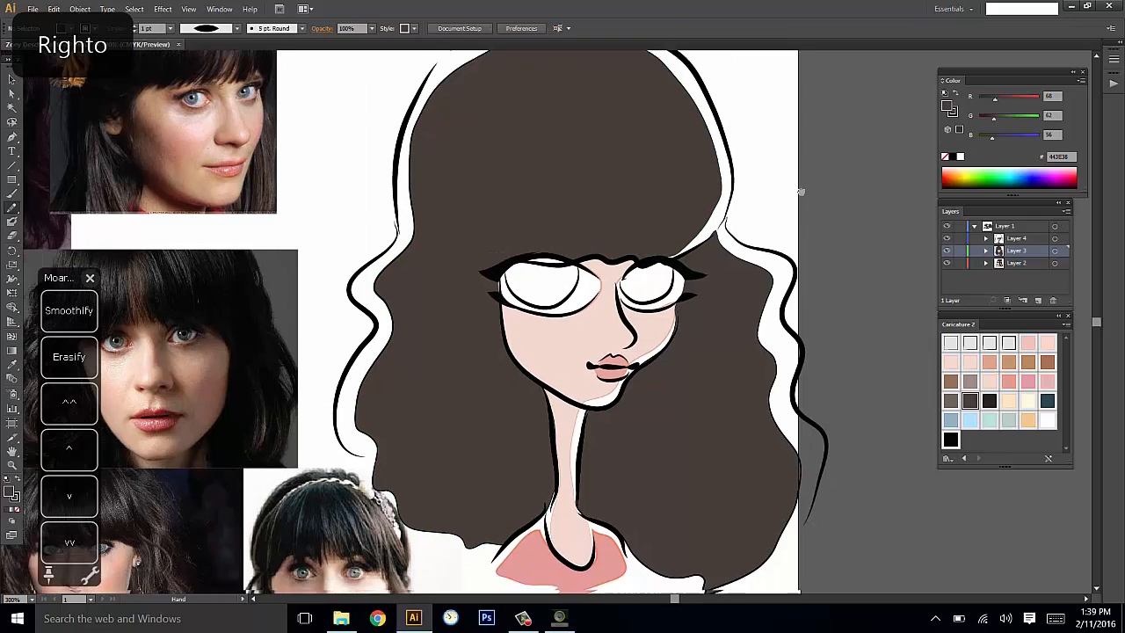
mouse_move(785, 287)
mouse_down()
mouse_move(846, 354)
mouse_move(856, 271)
mouse_move(878, 307)
mouse_move(910, 253)
mouse_up()
key(v)
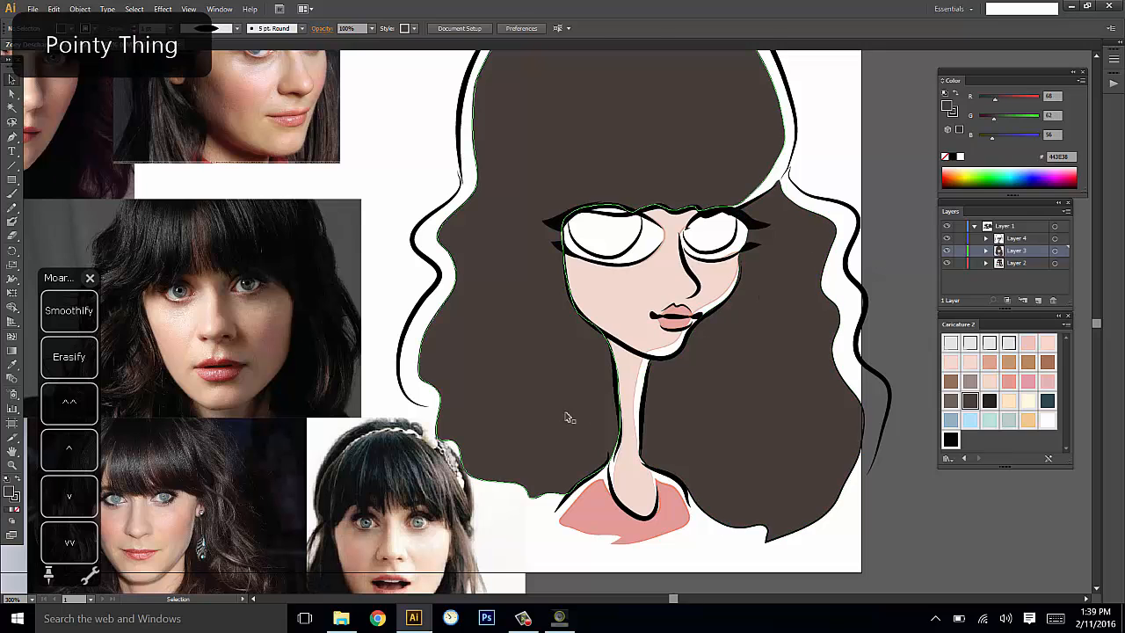
click(568, 418)
key(n)
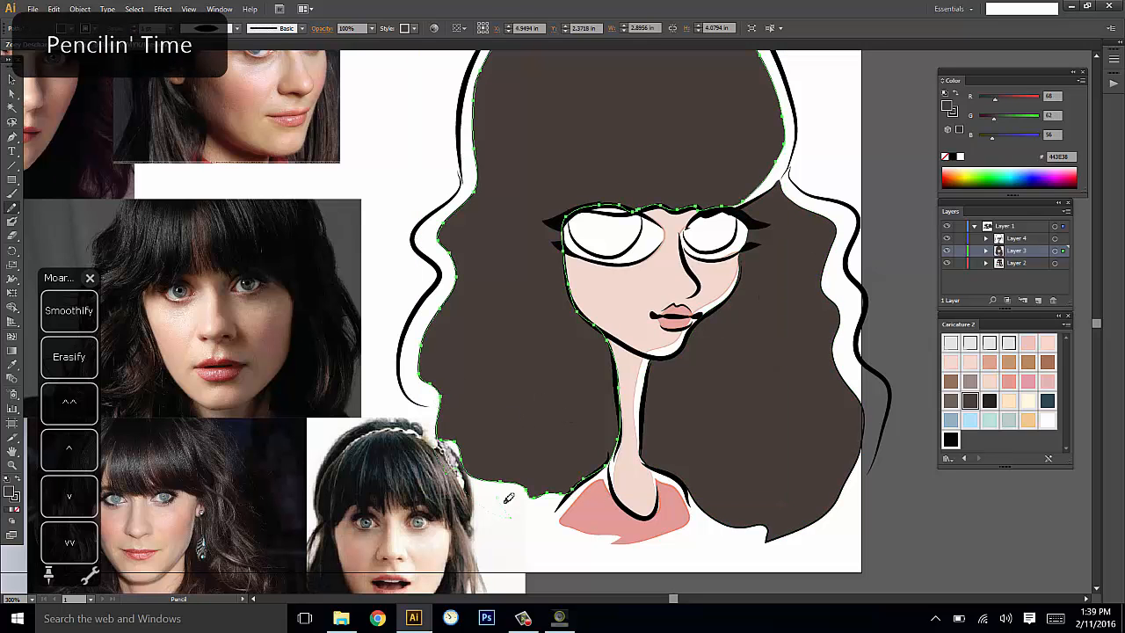
drag(509, 498, 580, 479)
key(ctrl+shift+a)
Select the right-hand hair shape and redraw its bottom edge with a pointed tip and a rounder outer curve.
mouse_move(873, 372)
mouse_down()
mouse_move(832, 342)
mouse_move(847, 394)
mouse_move(843, 351)
mouse_move(867, 369)
mouse_up()
key(v)
click(746, 472)
key(n)
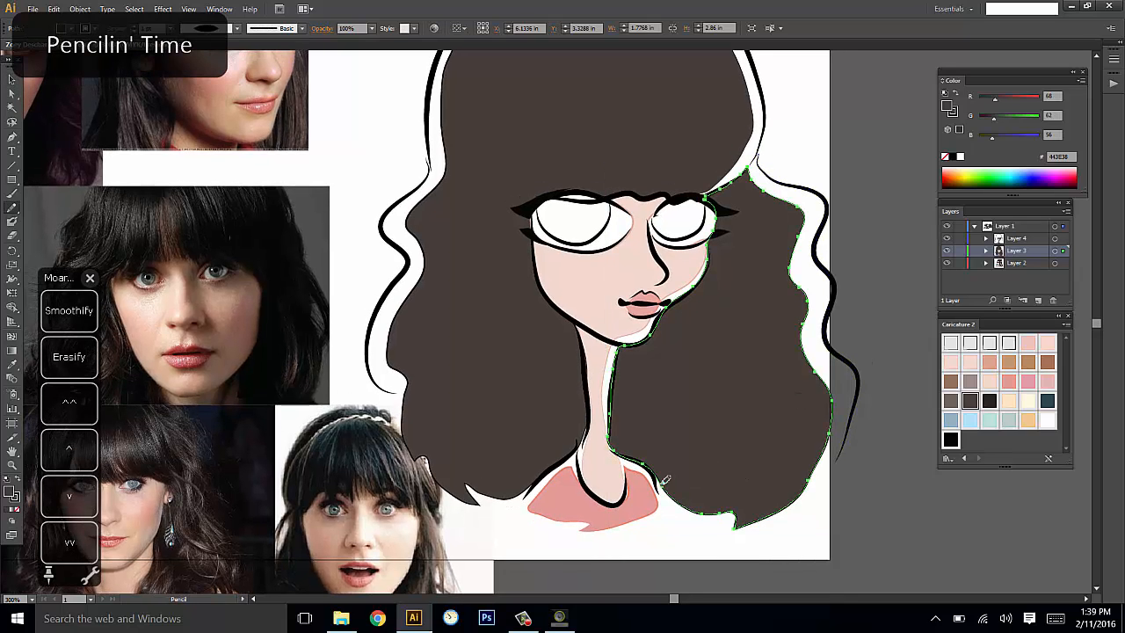
drag(809, 476, 827, 438)
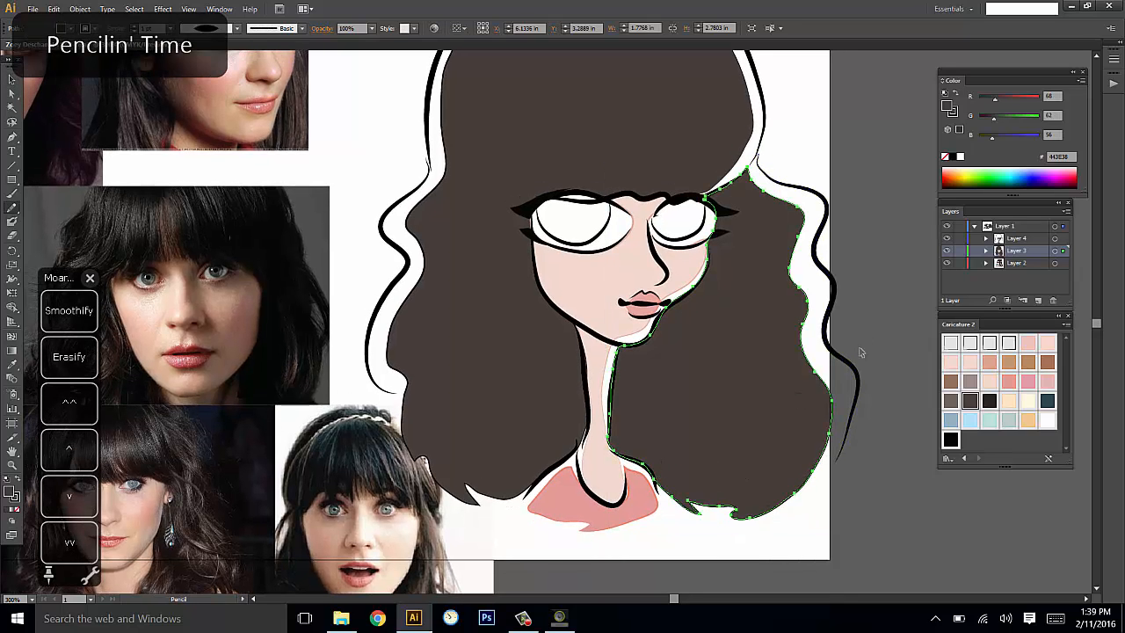
key(ctrl+shift+a)
Select the large hair shape again and touch up its edge around the left-hand eye.
mouse_move(860, 350)
mouse_down()
mouse_move(879, 396)
mouse_move(865, 374)
mouse_up()
drag(811, 350, 812, 370)
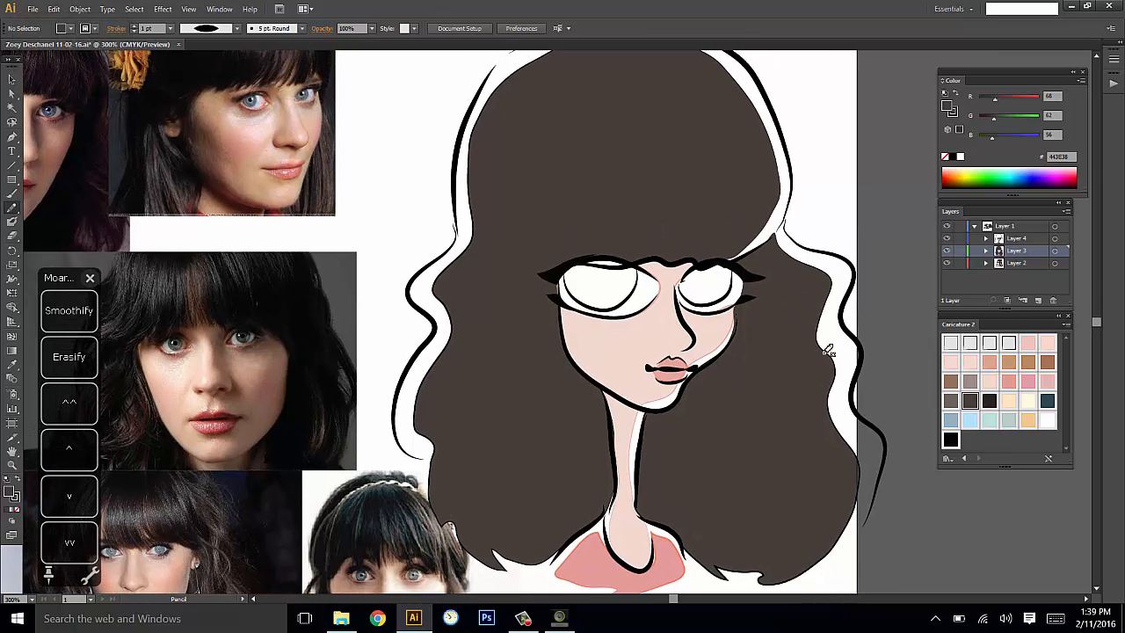
key(v)
click(547, 322)
key(n)
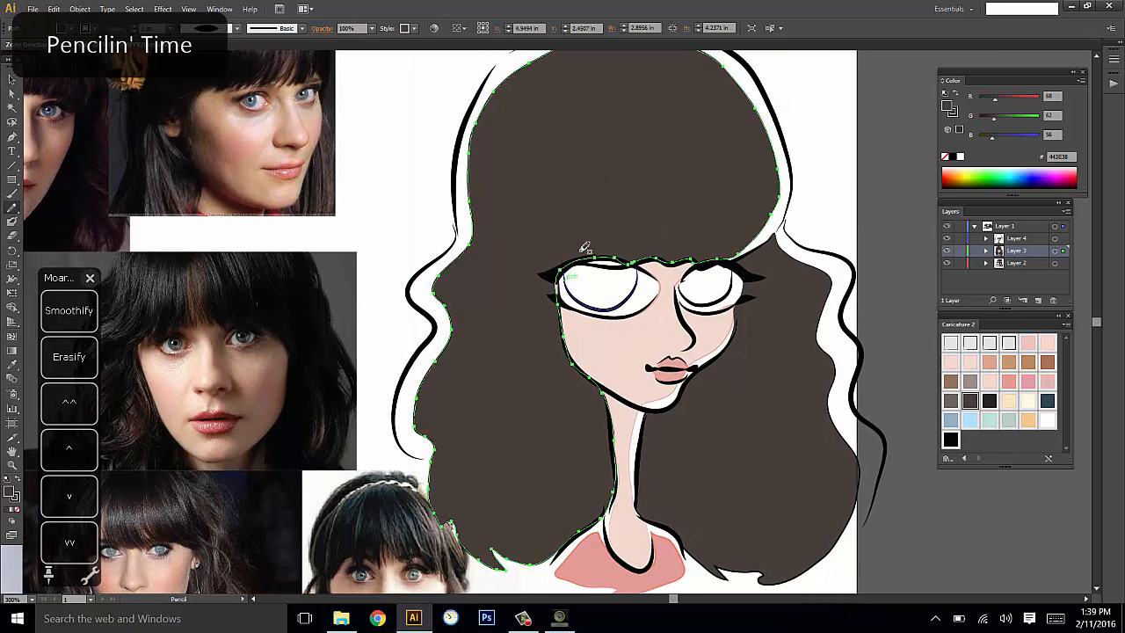
key(ctrl+shift+a)
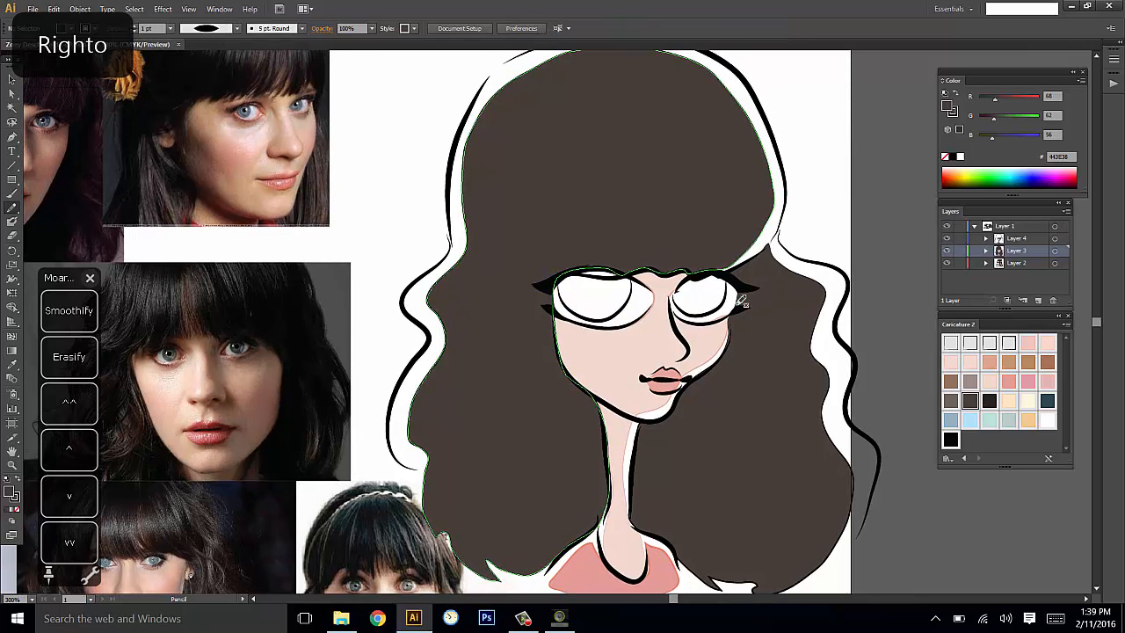
Select the face's skin shape and touch up its edge along the right-hand cheek.
key(v)
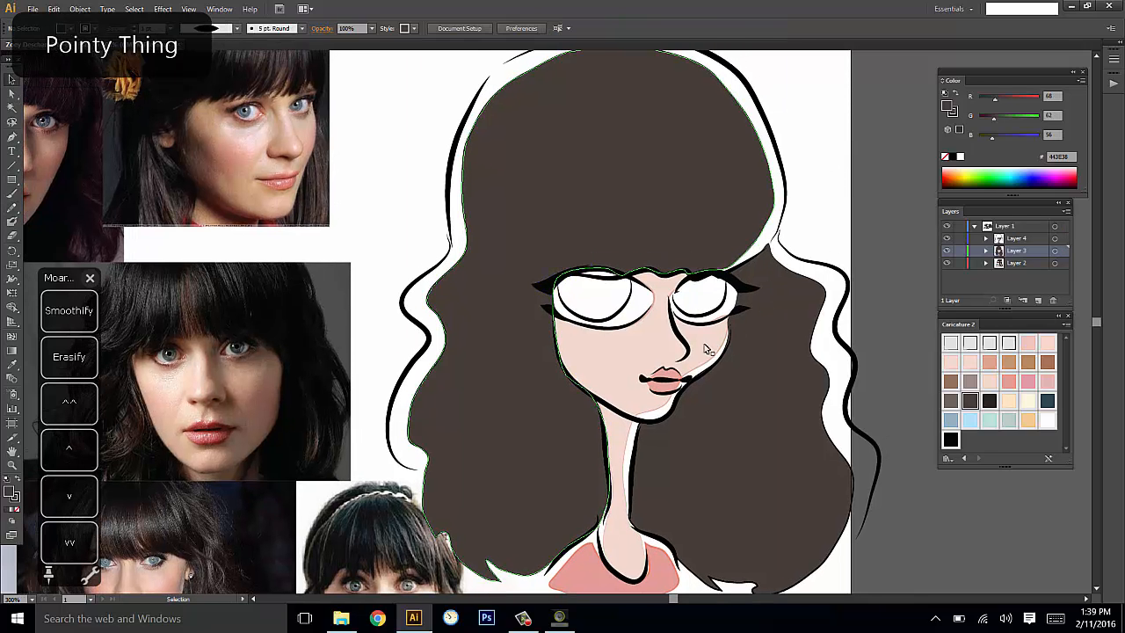
click(723, 316)
key(n)
key(ctrl+shift+a)
drag(865, 261, 859, 221)
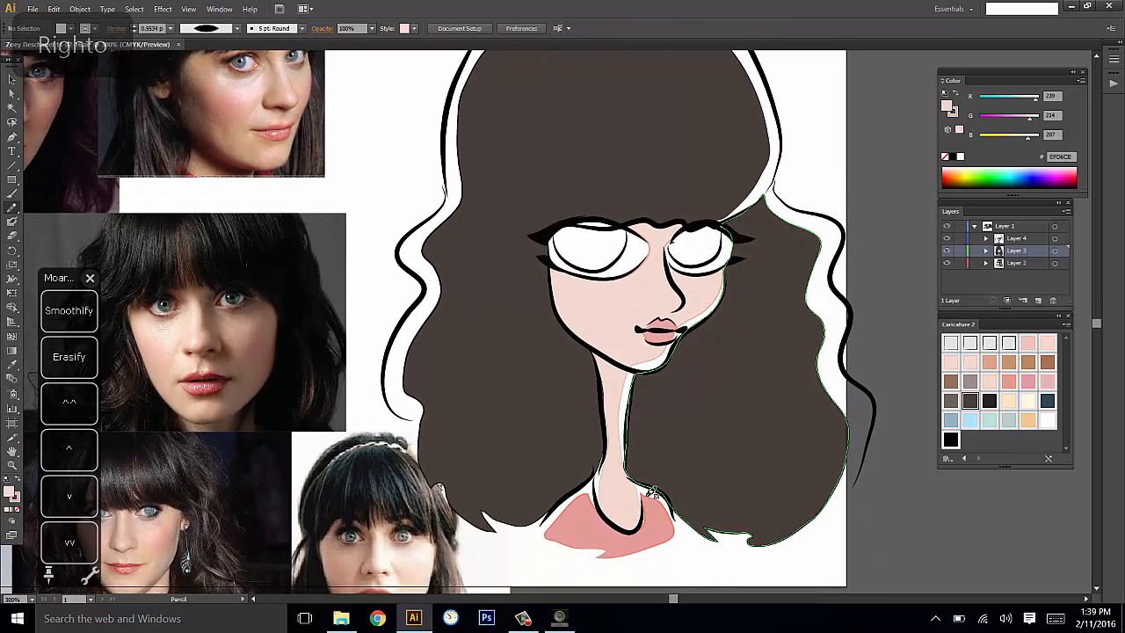
Reselect the large hair shape and smooth its edge along the crown.
mouse_move(844, 280)
mouse_down()
mouse_move(845, 348)
mouse_move(820, 357)
mouse_move(819, 374)
mouse_up()
ctrl+click(617, 183)
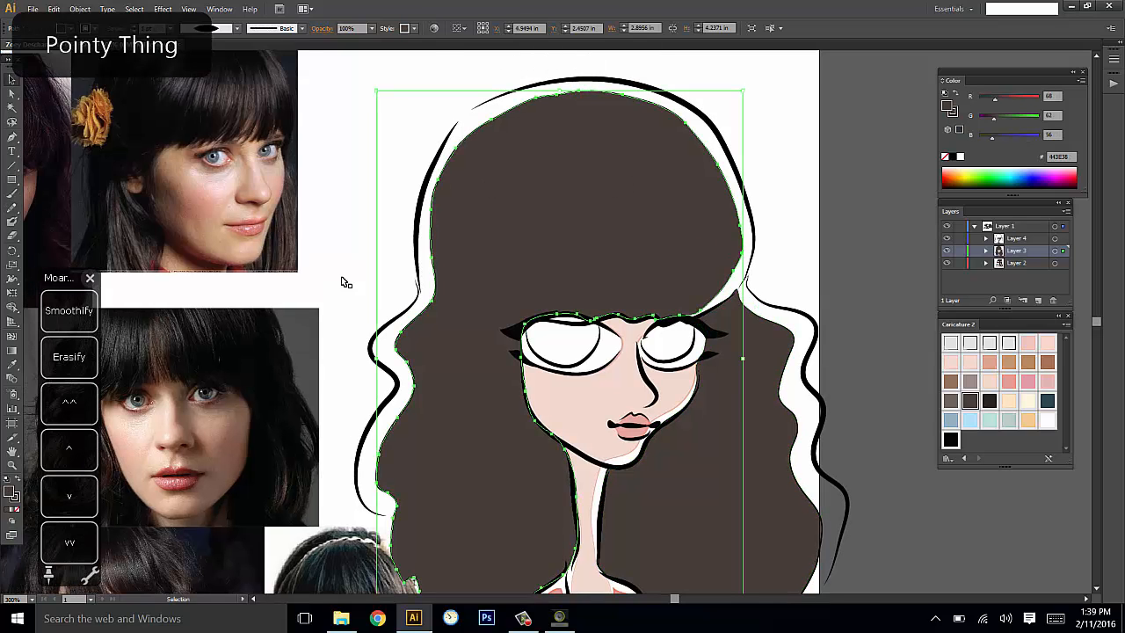
drag(615, 83, 555, 91)
key(ctrl+shift+a)
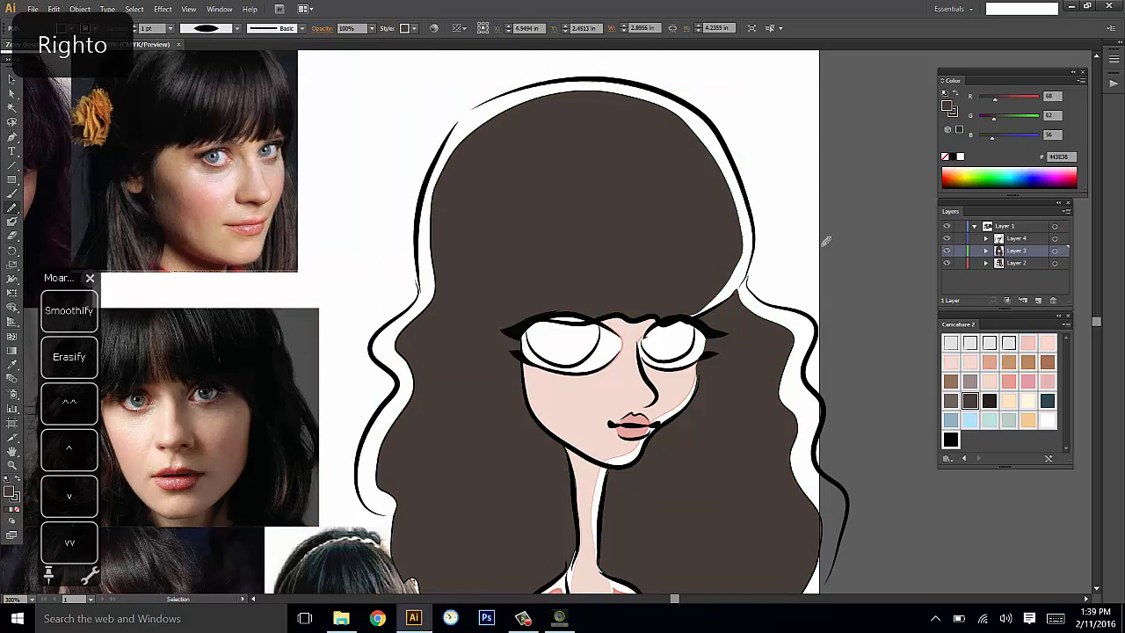
Save the caricature document.
mouse_move(846, 312)
mouse_down()
mouse_move(838, 224)
mouse_move(849, 281)
mouse_move(861, 246)
mouse_move(860, 277)
mouse_move(886, 264)
mouse_move(888, 299)
mouse_up()
click(33, 8)
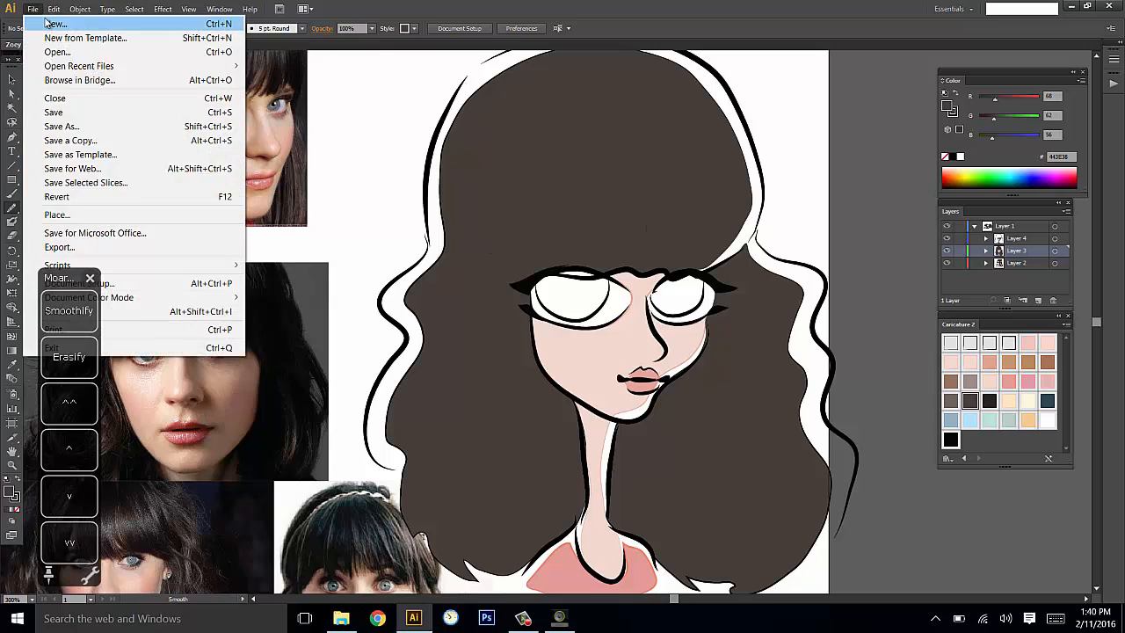
click(60, 110)
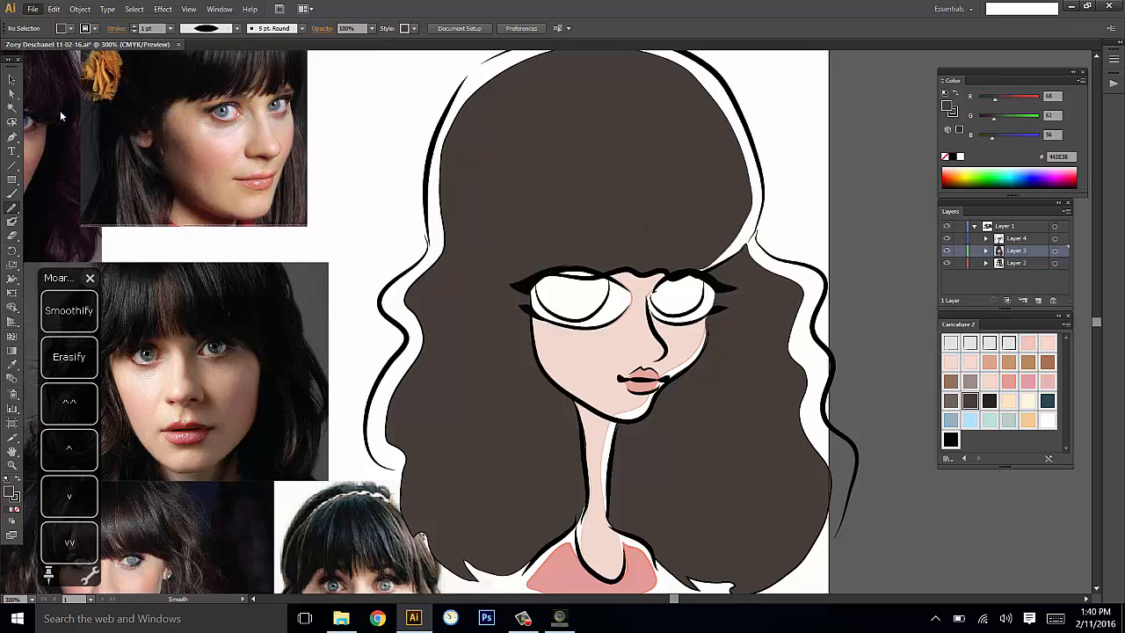
Trace the left-hand iris as a shape about 0.57 by 0.40 in and fill it with the muted gray-blue swatch.
click(950, 420)
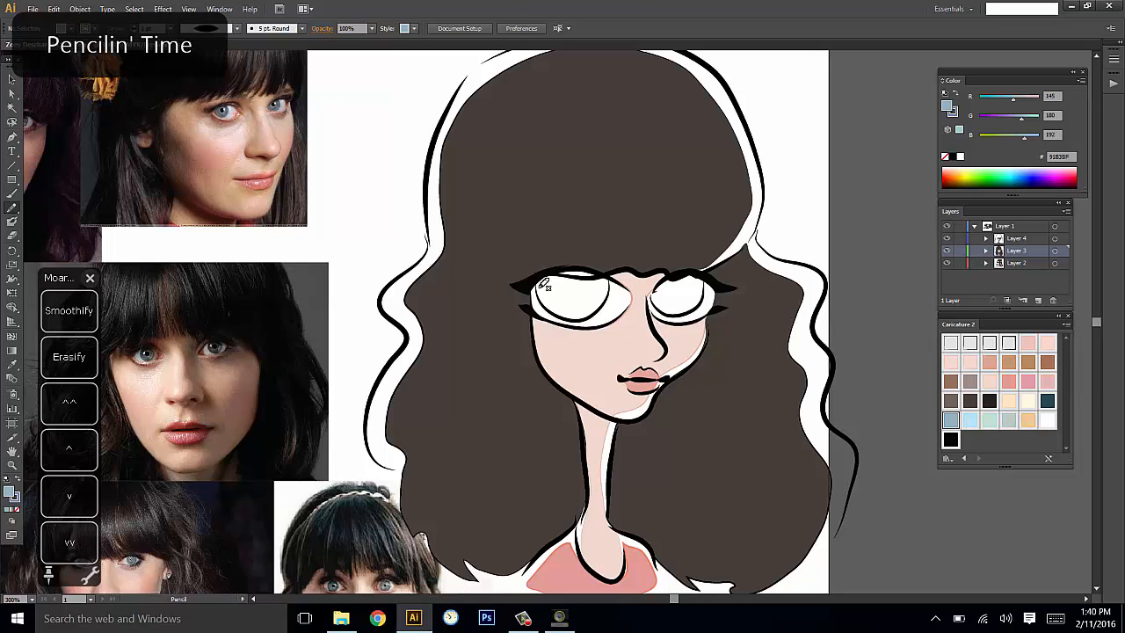
mouse_move(540, 290)
mouse_down()
mouse_move(557, 309)
mouse_move(595, 318)
mouse_up()
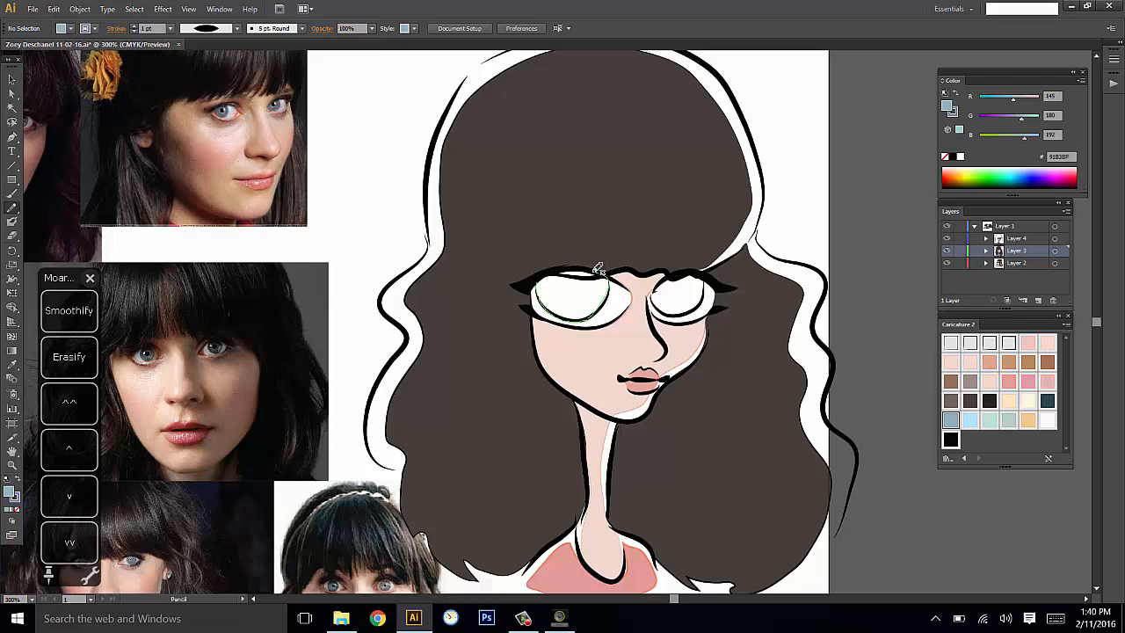
drag(559, 270, 539, 283)
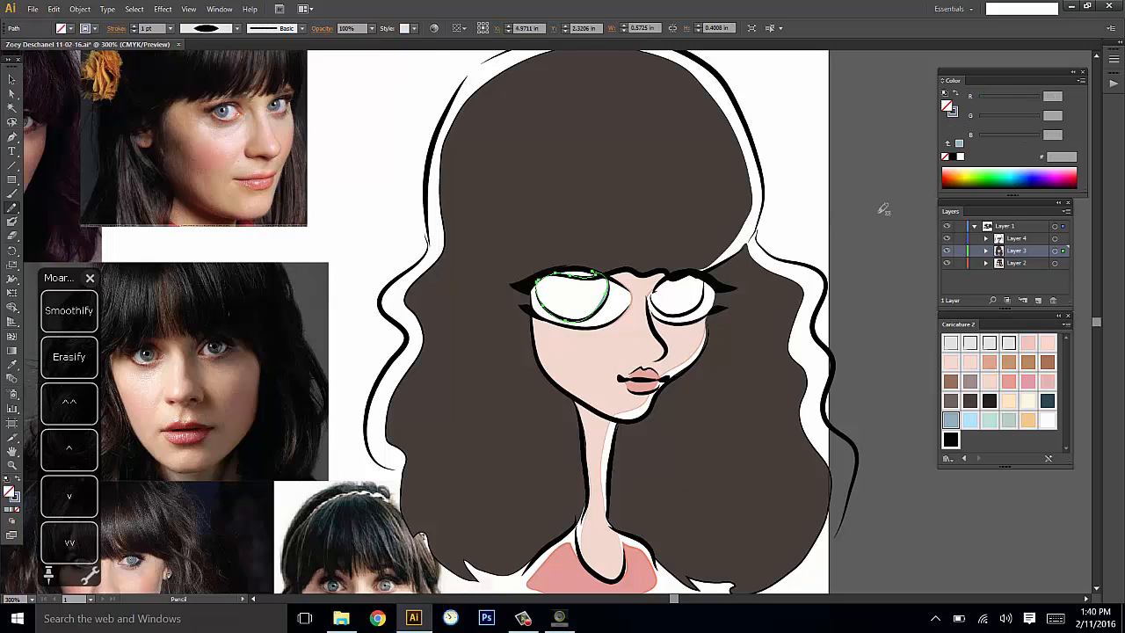
click(950, 419)
key(ctrl+shift+a)
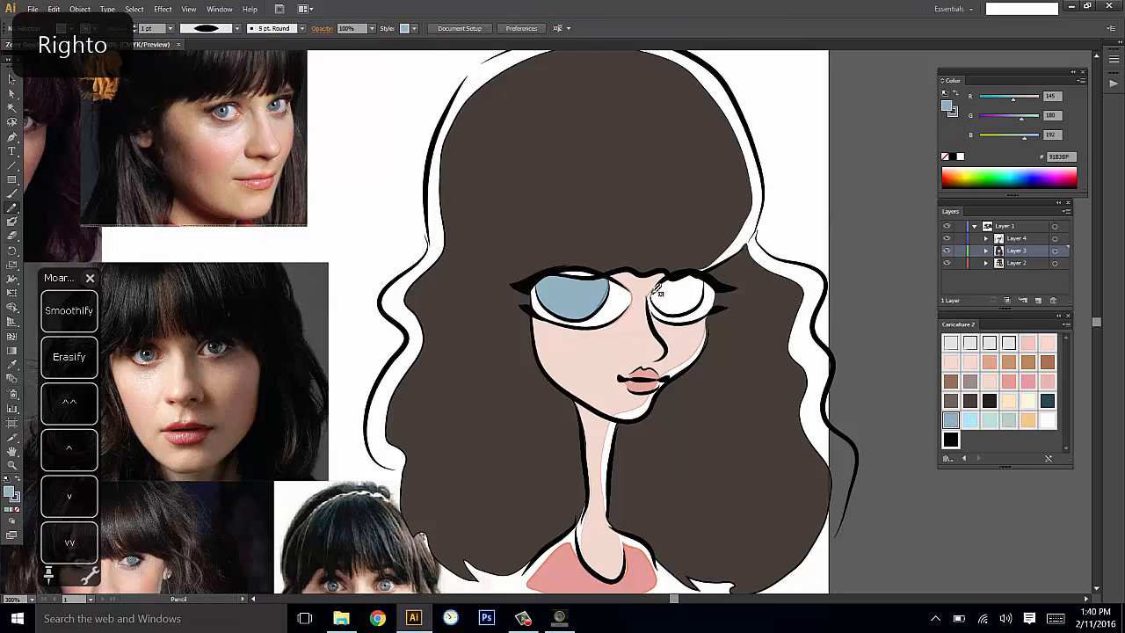
Trace the right-hand iris as a shape about 0.4 by 0.3 in and fill it with the same gray-blue swatch.
mouse_move(655, 295)
mouse_down()
mouse_move(677, 314)
mouse_move(708, 297)
mouse_move(657, 285)
mouse_up()
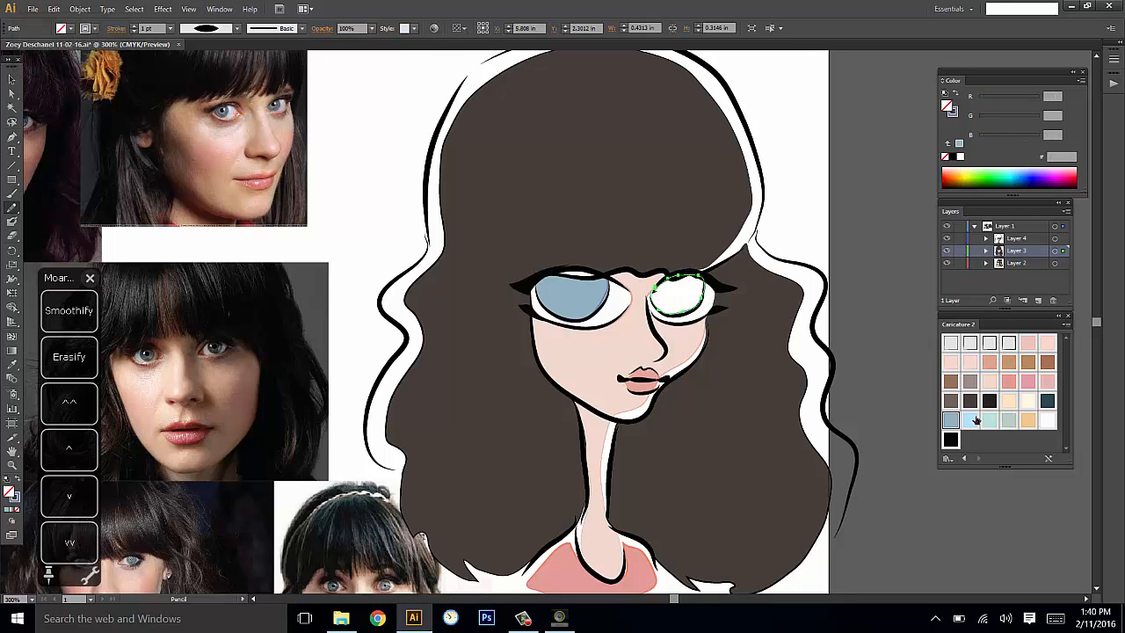
click(950, 419)
key(ctrl+shift+a)
Reselect the large hair shape and redraw its edge along the upper lid of the left-hand eye.
click(639, 250)
key(n)
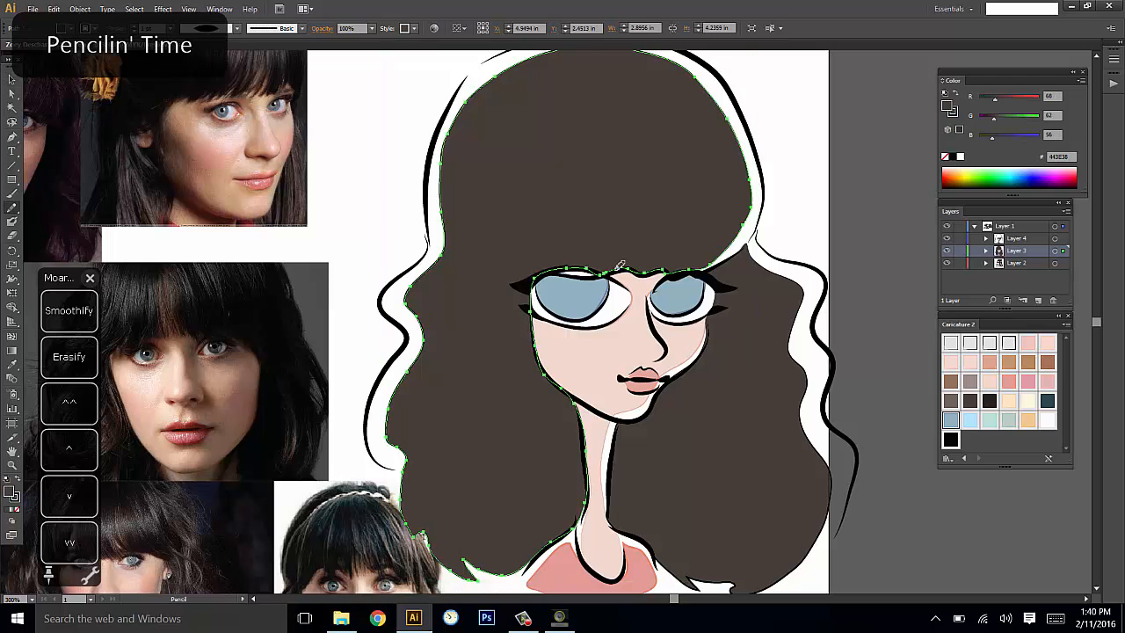
drag(552, 272, 533, 275)
key(ctrl+shift+a)
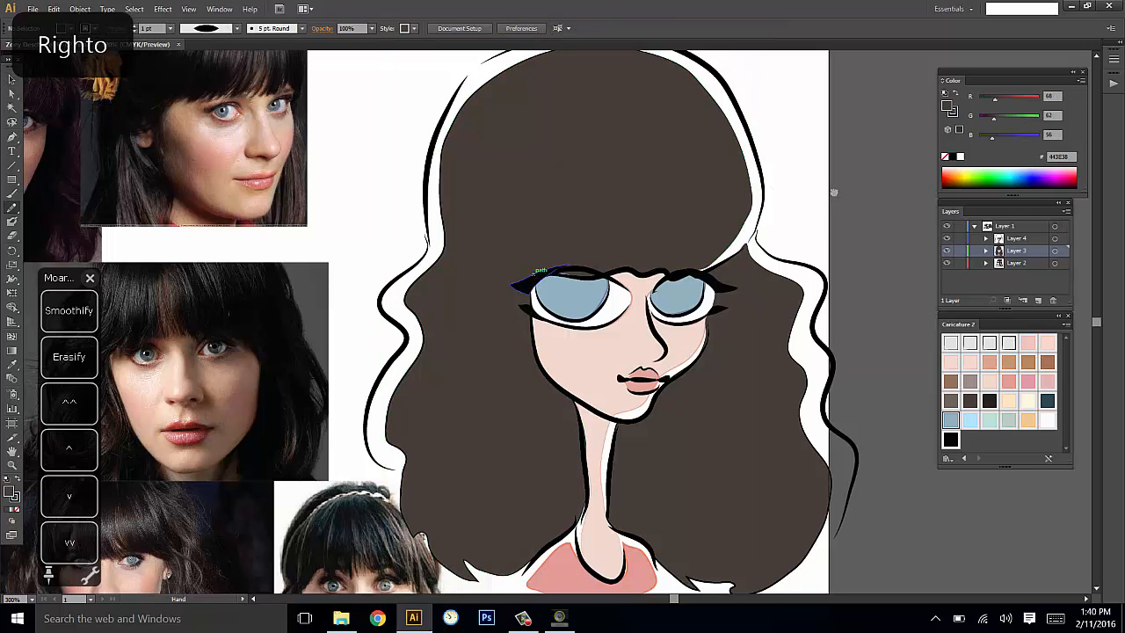
Draw the left-hand pupil with the Pencil as a notched shape about 0.17 by 0.17 in and fill it with the dark brown swatch #443E38.
drag(818, 181, 817, 186)
drag(862, 408, 849, 392)
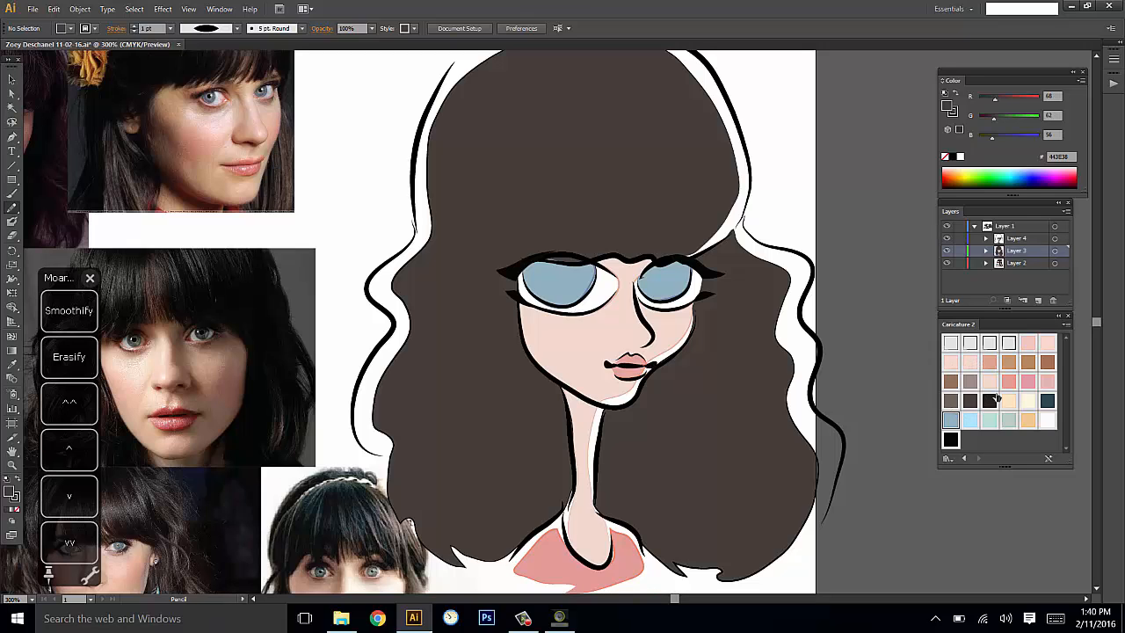
click(972, 396)
key(n)
drag(718, 310, 750, 304)
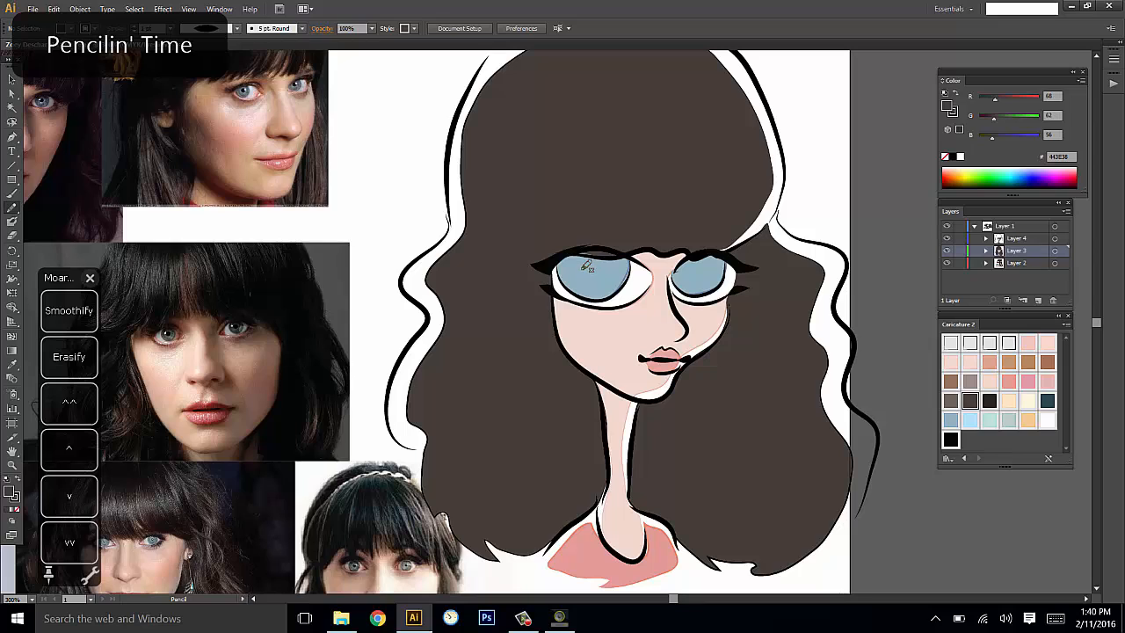
mouse_move(581, 270)
mouse_down()
mouse_move(602, 277)
mouse_move(594, 259)
mouse_up()
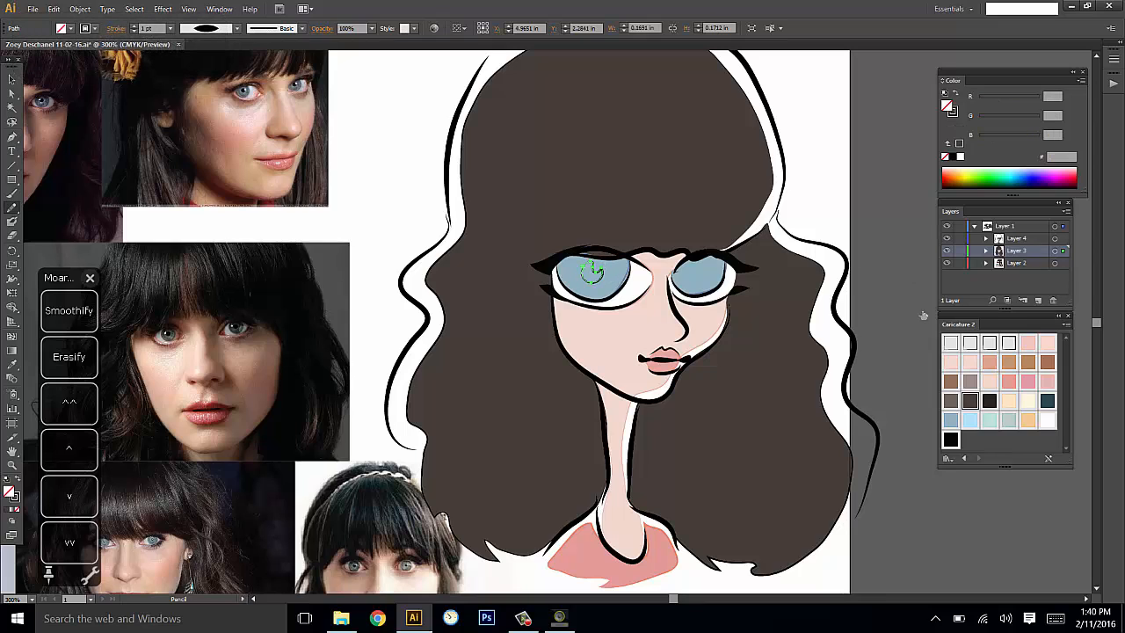
click(969, 400)
key(ctrl+shift+a)
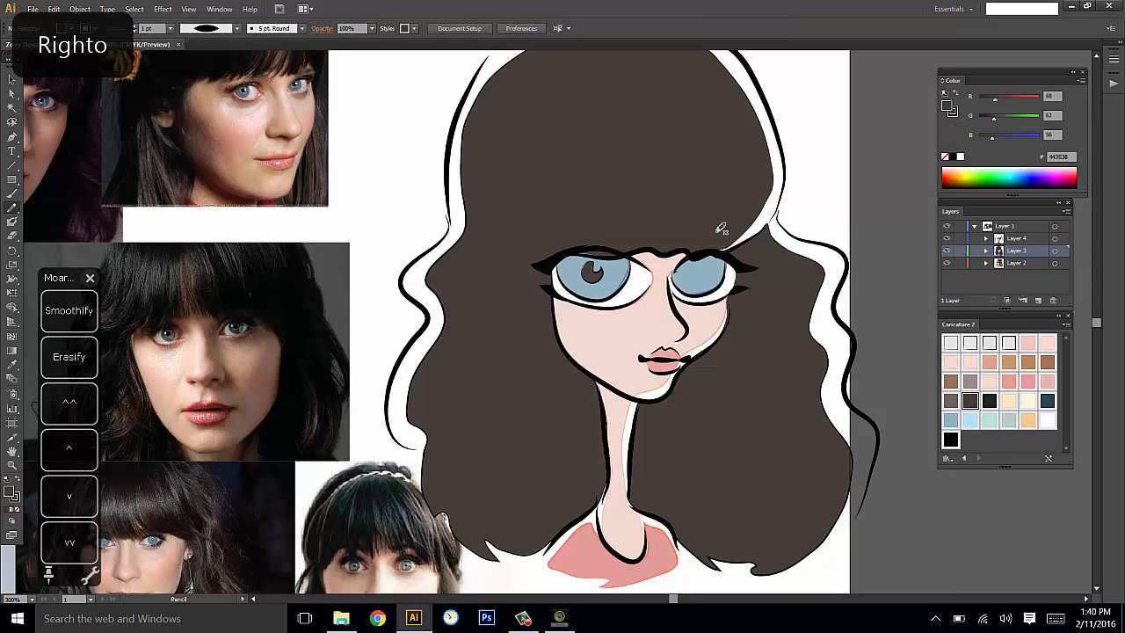
Nudge the left-hand pupil slightly upward, closer to the upper eyelid.
key(v)
click(594, 269)
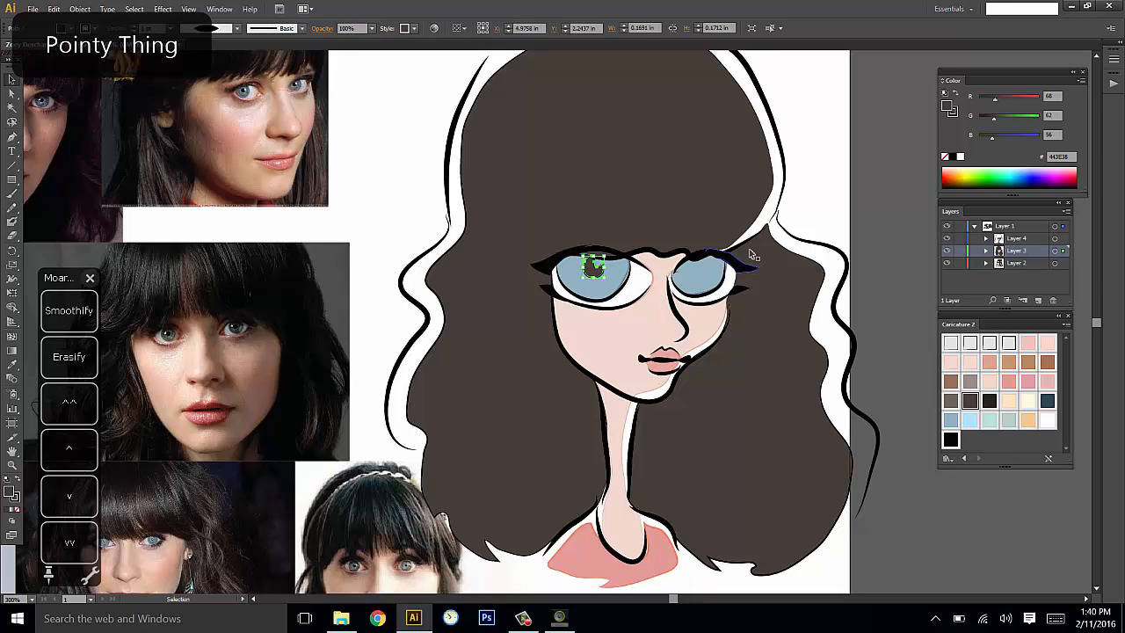
key(ctrl+shift+a)
Draw the right-hand pupil as a notched shape about 0.14 by 0.12 in and fill it with the same dark brown swatch.
key(n)
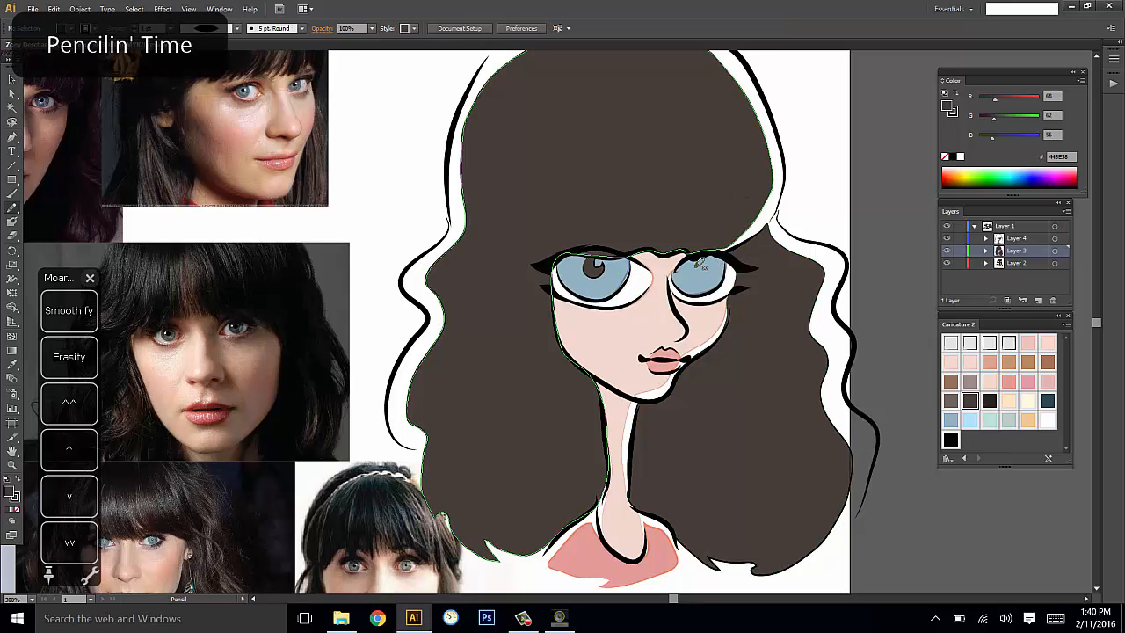
drag(708, 270, 703, 264)
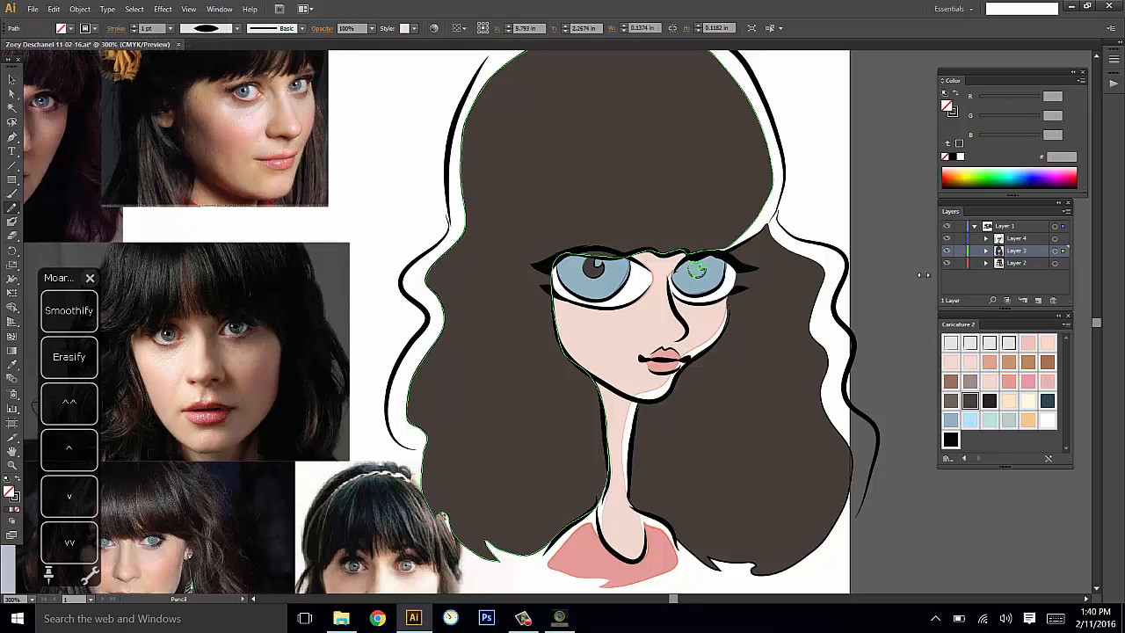
click(970, 401)
key(v)
click(702, 267)
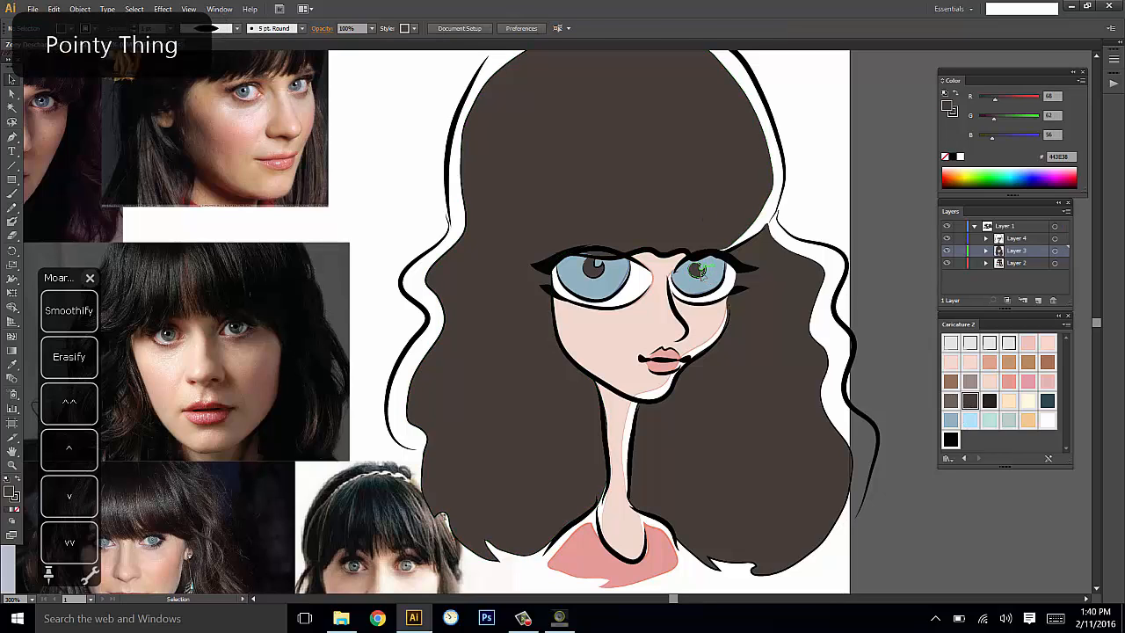
key(n)
key(ctrl+shift+a)
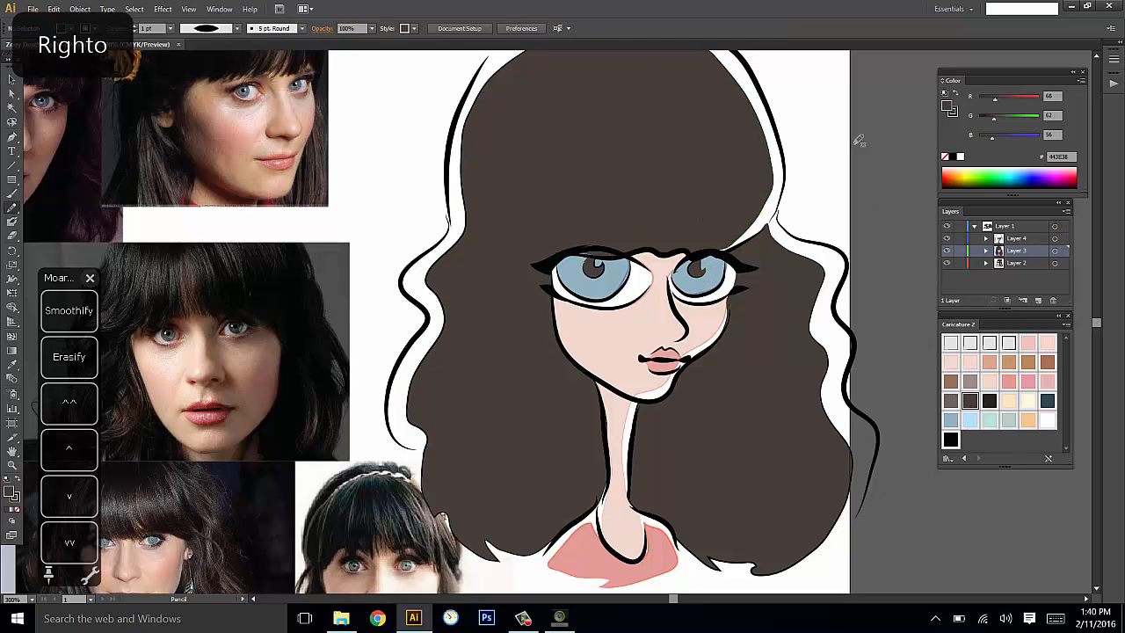
Shift both pupils slightly to the left within their irises so that the eyes' gaze lines up.
drag(860, 211, 853, 218)
key(v)
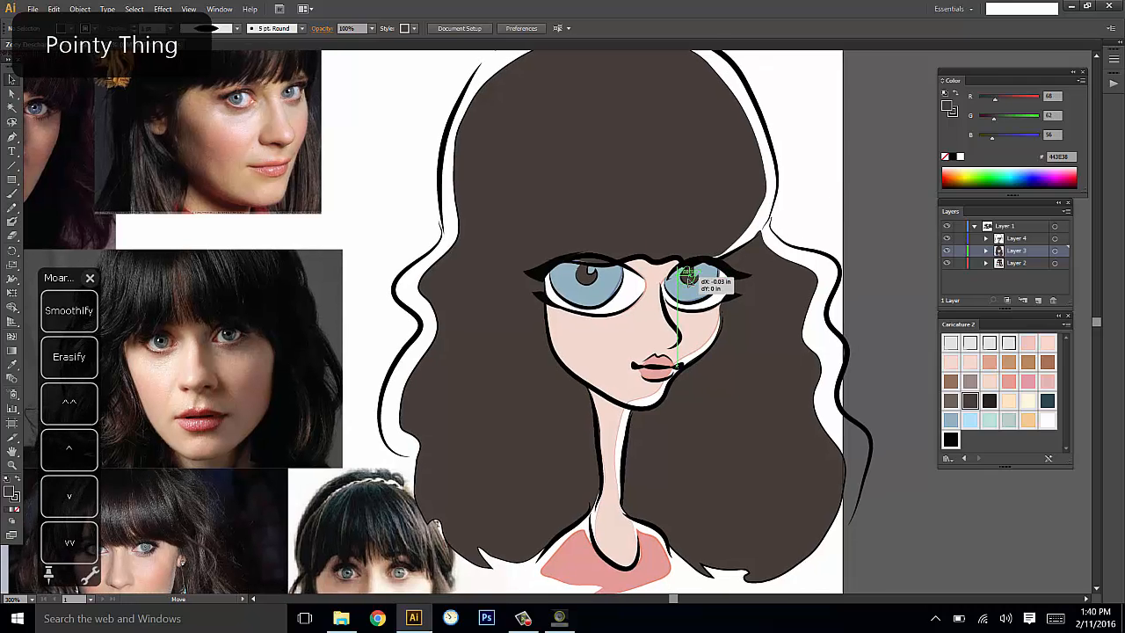
click(694, 279)
key(ctrl+shift+a)
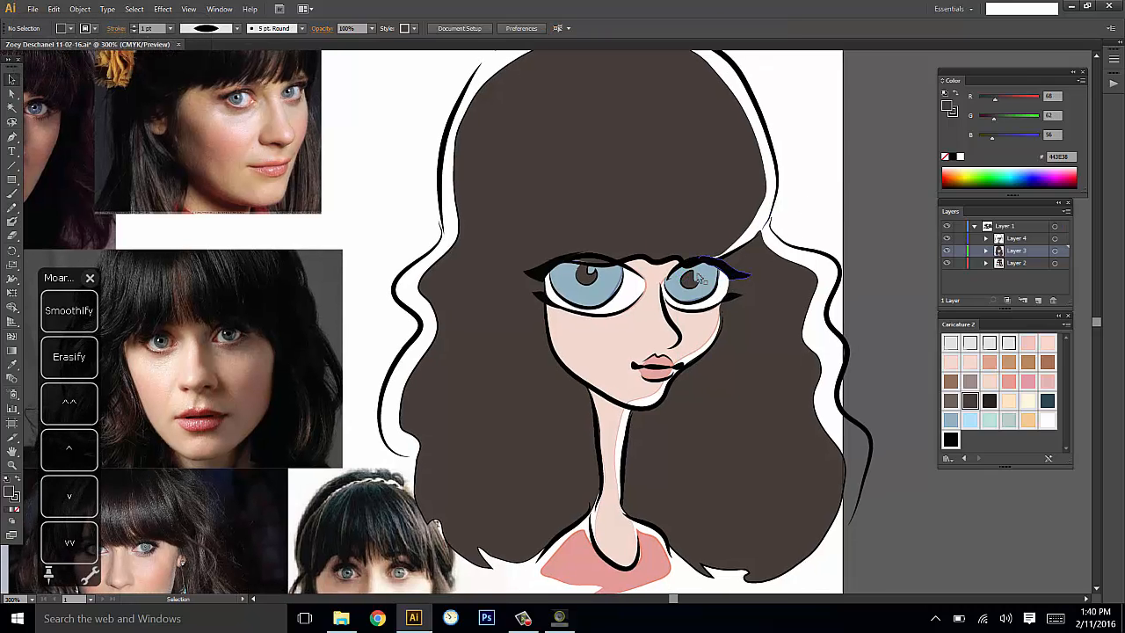
drag(685, 282, 686, 282)
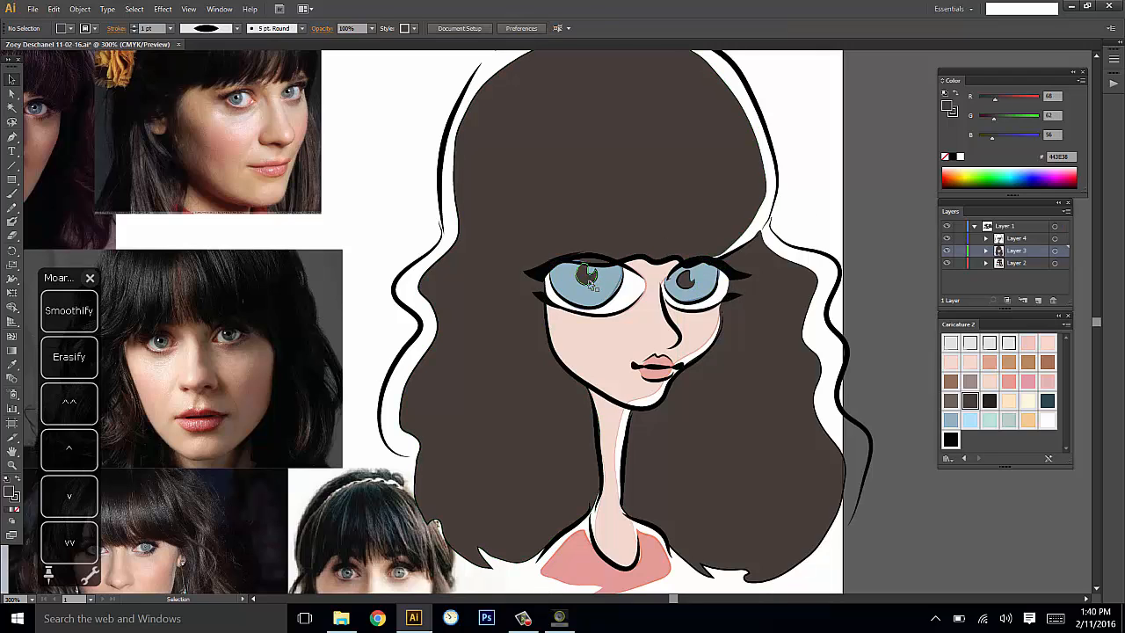
drag(586, 275, 583, 275)
drag(686, 282, 686, 280)
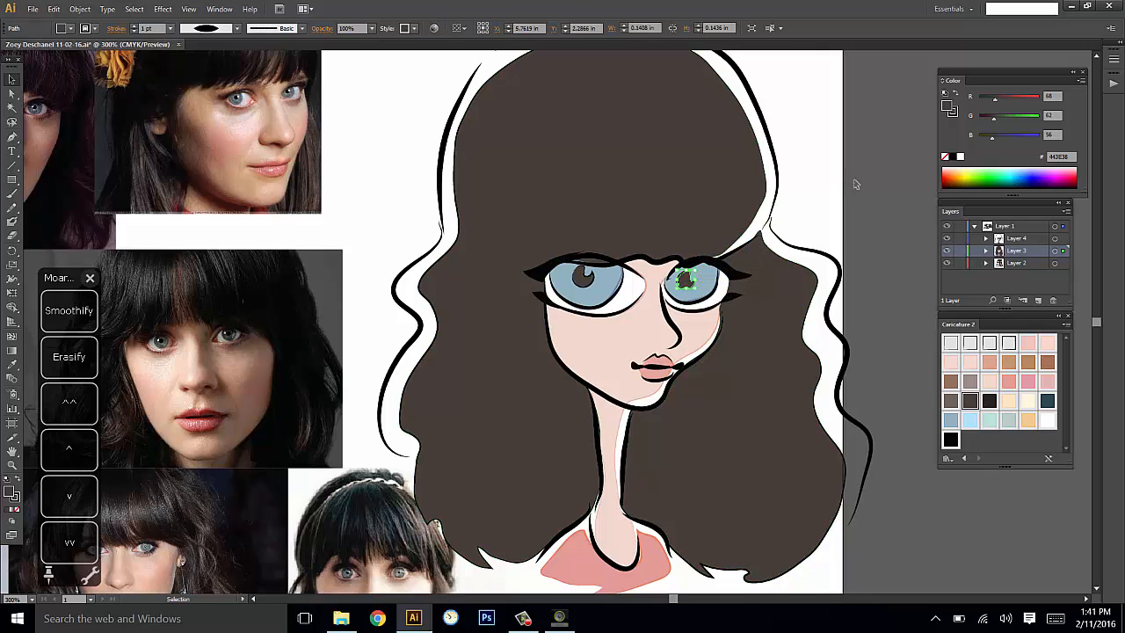
mouse_move(833, 195)
mouse_down()
mouse_move(836, 254)
mouse_move(830, 201)
mouse_up()
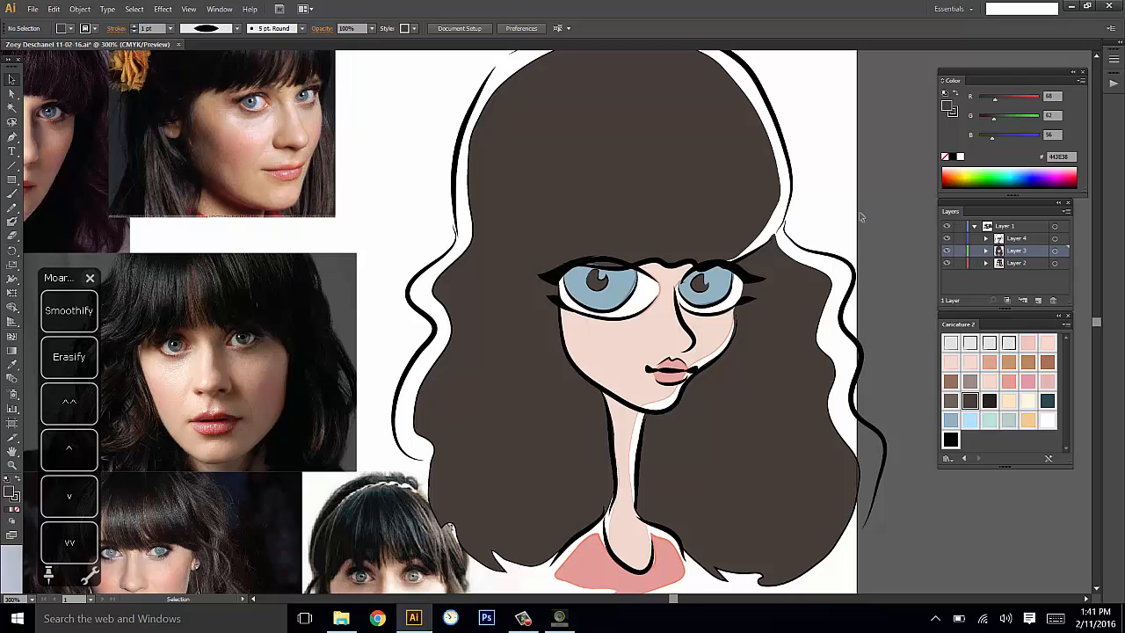
drag(860, 226, 858, 222)
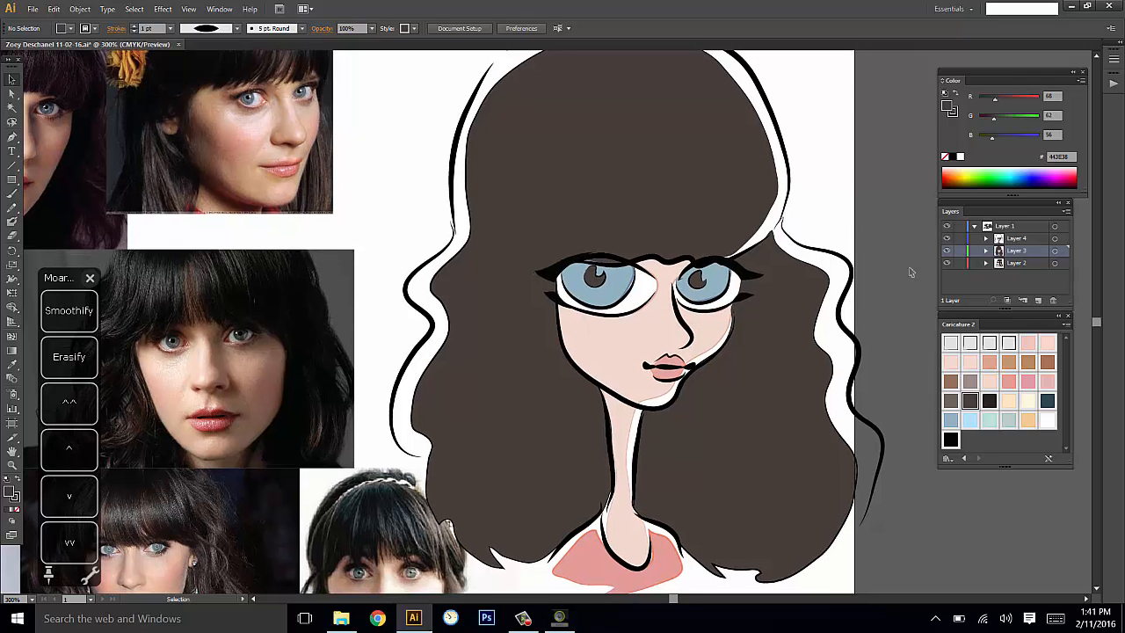
Draw a white highlight about 0.12 by 0.15 in over the left-hand pupil's notch and send it behind the pupil.
click(1046, 422)
key(n)
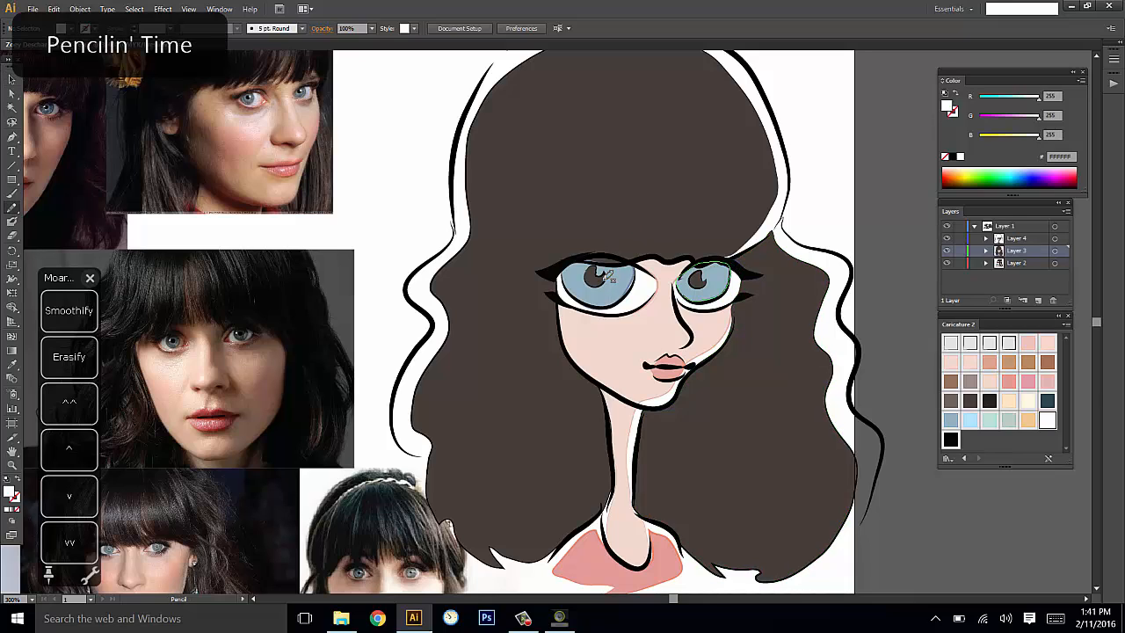
drag(604, 264, 603, 267)
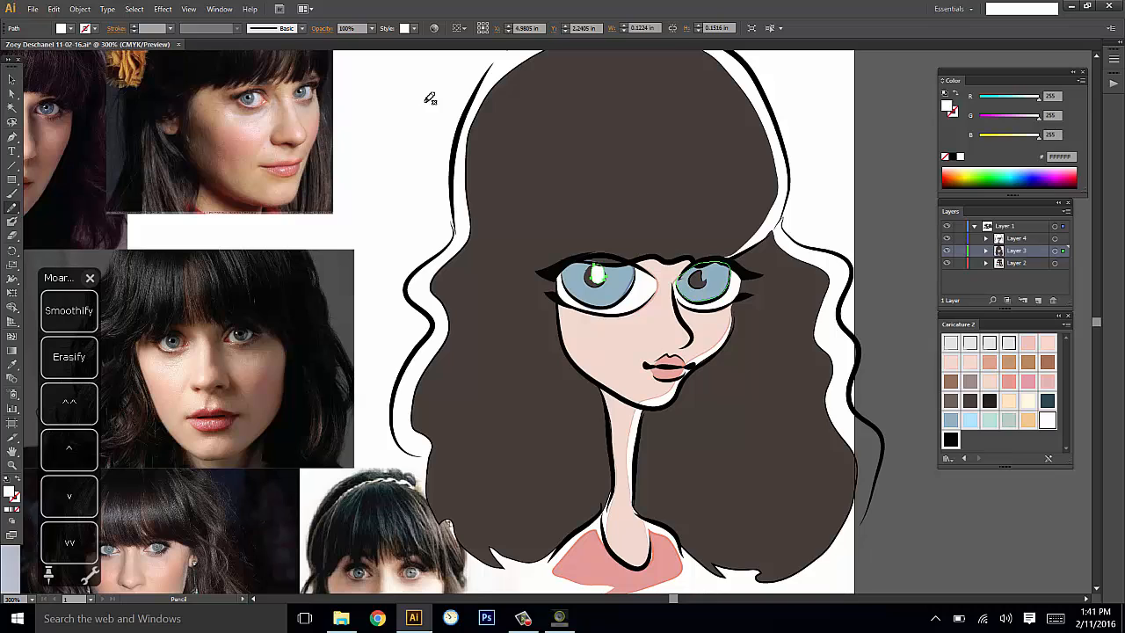
key(ctrl+shift+a)
key(n)
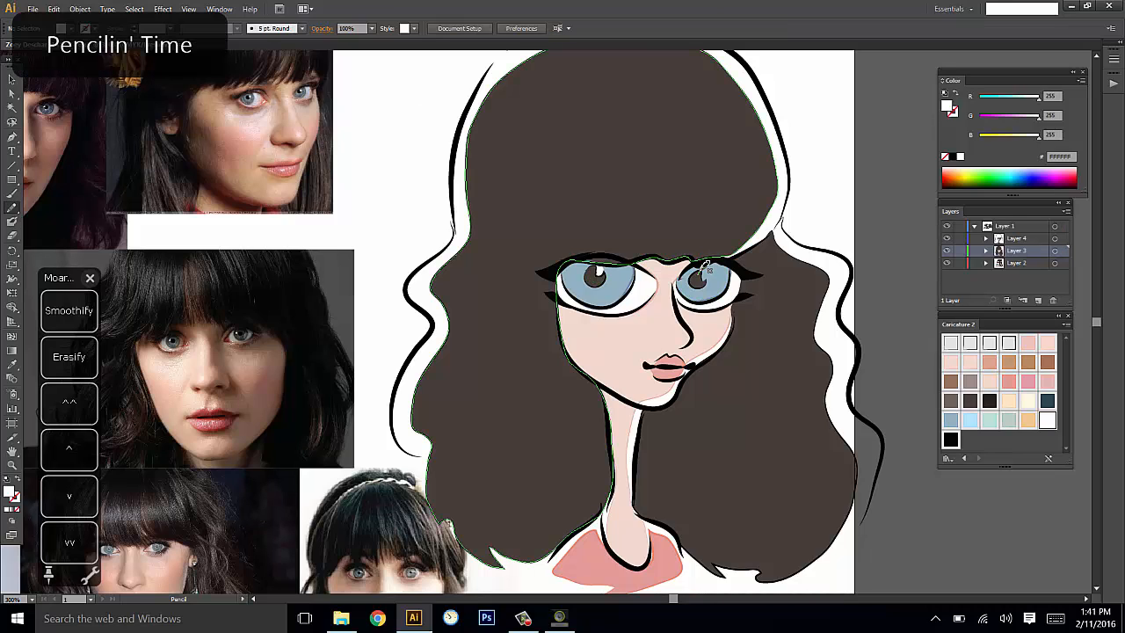
drag(708, 280, 700, 282)
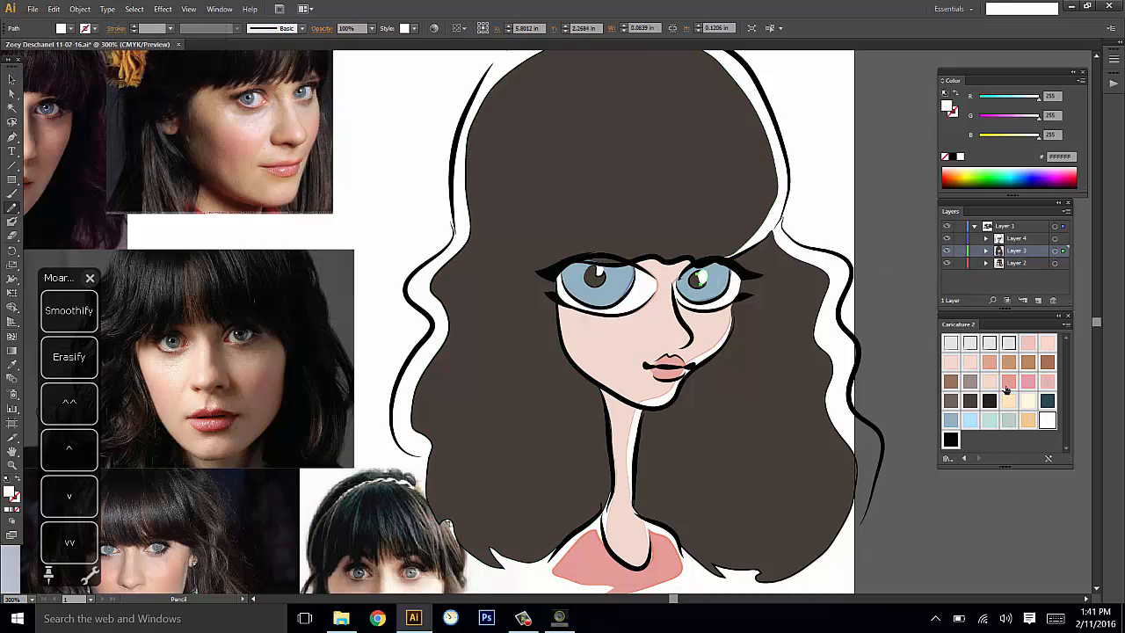
click(69, 496)
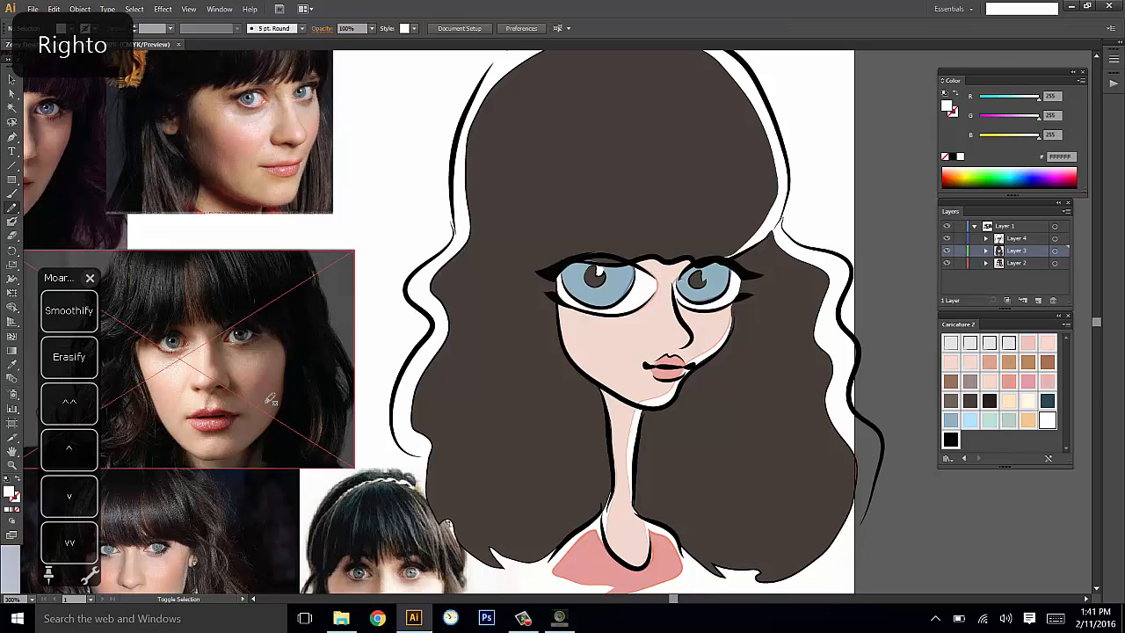
Draw a white highlight about 0.09 by 0.14 in over the right-hand pupil's notch and send it backward behind the pupil.
key(n)
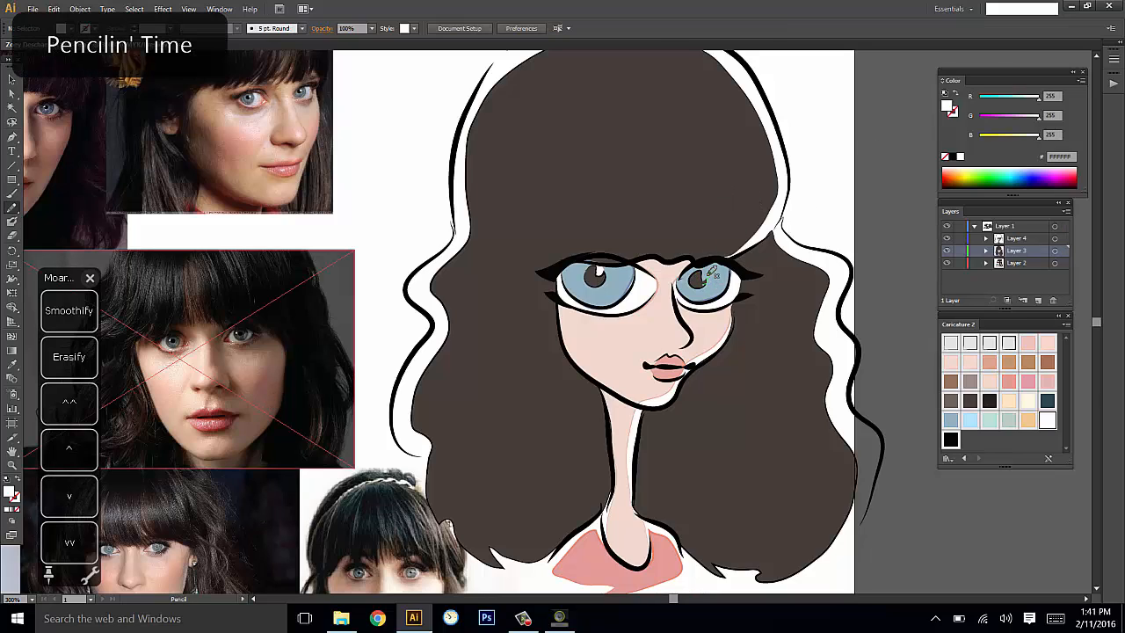
drag(710, 276, 701, 281)
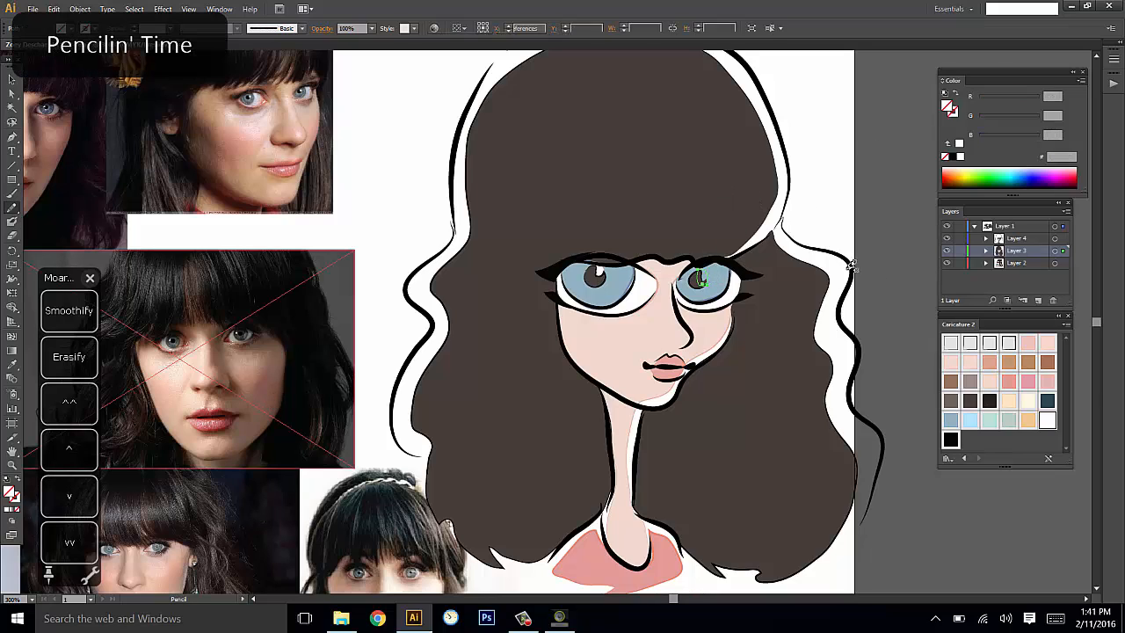
click(75, 499)
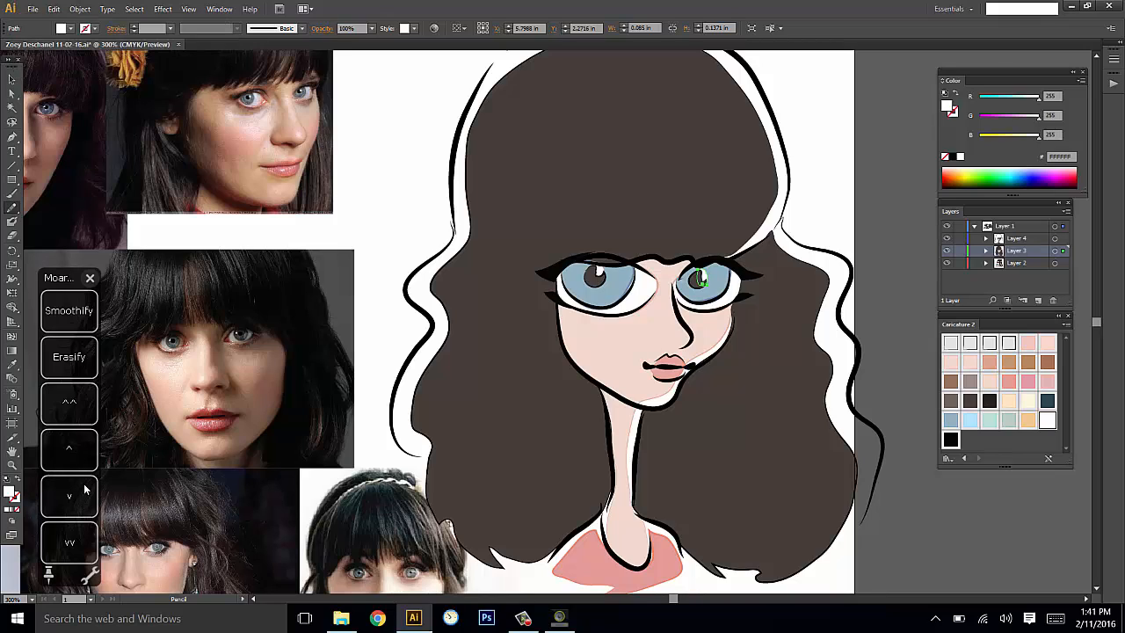
key(ctrl+shift+a)
Draw a white reflection about 0.23 by 0.16 in across the upper-left part of the left-hand iris.
key(n)
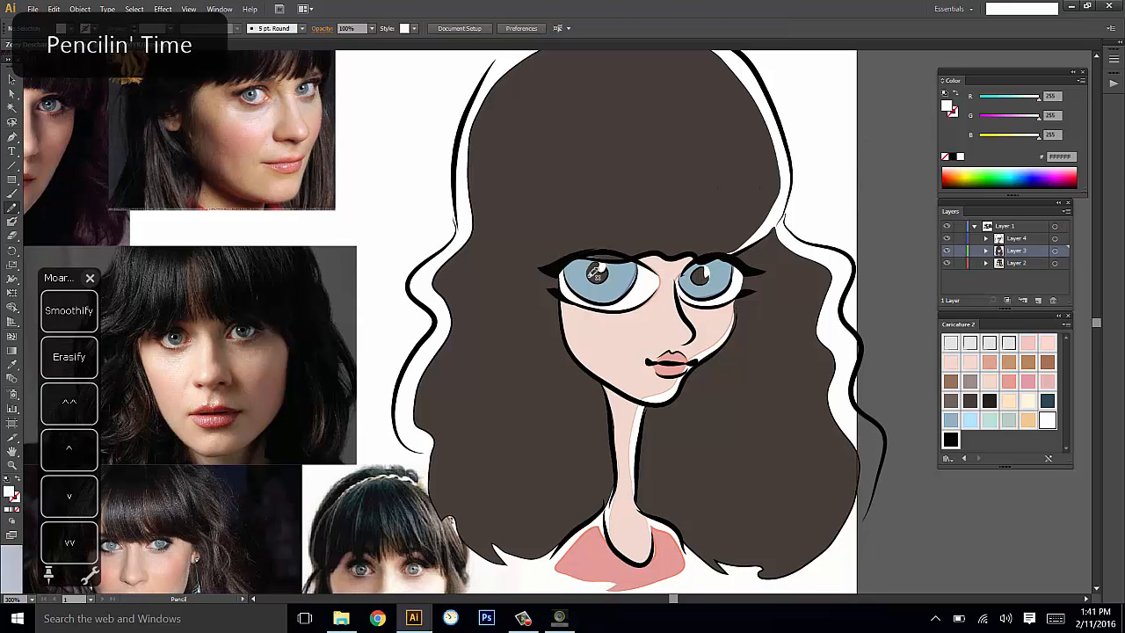
drag(591, 253, 580, 266)
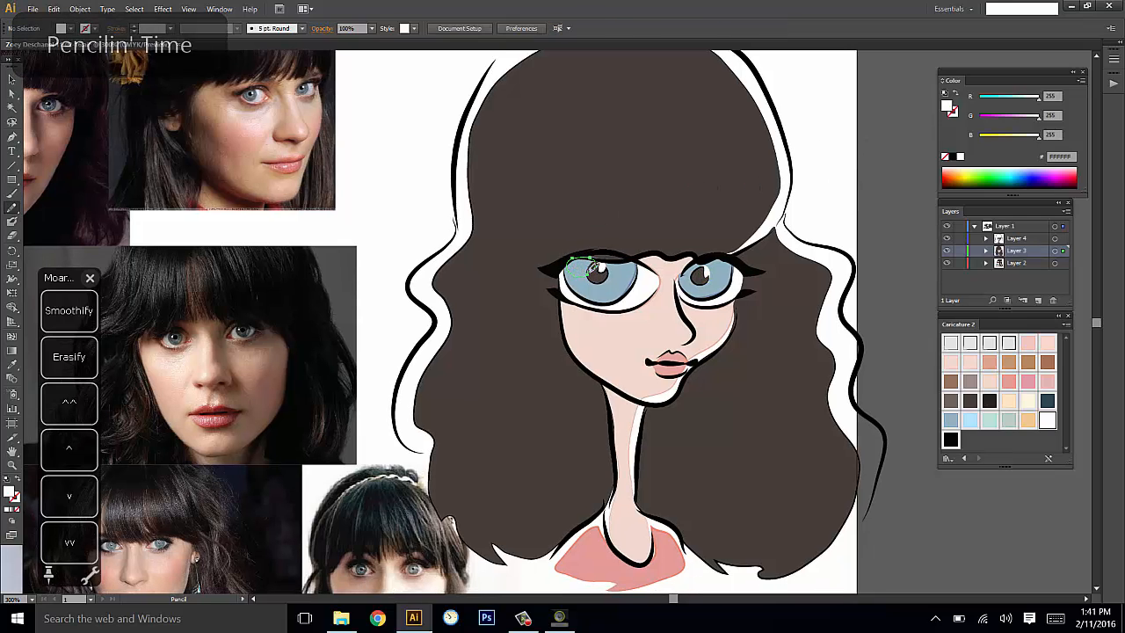
click(1046, 420)
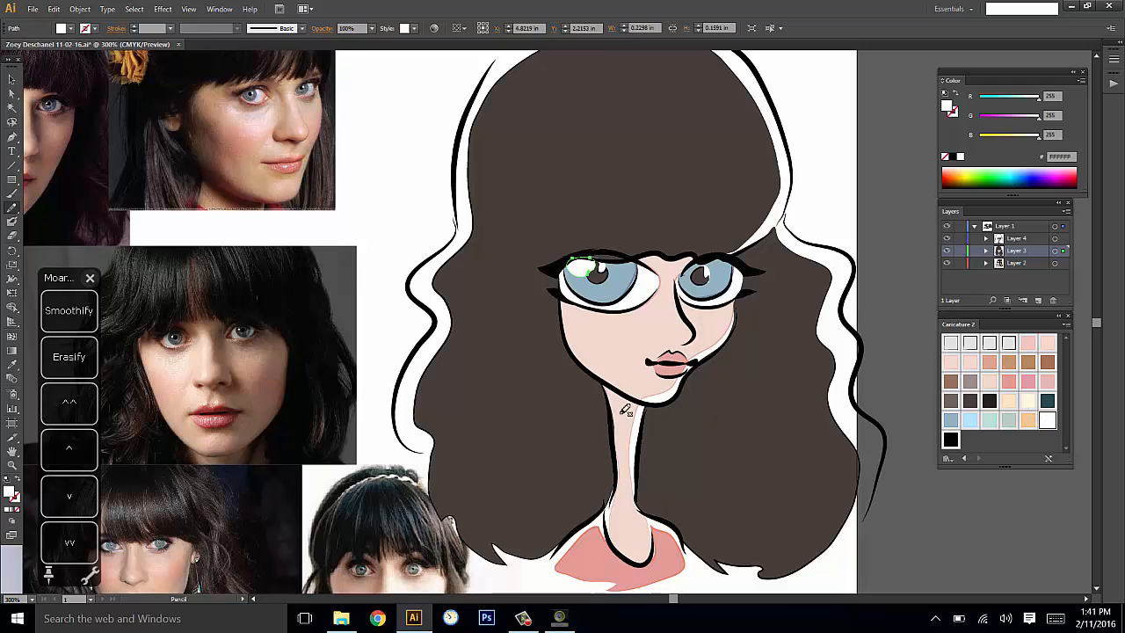
key(ctrl+shift+a)
key(v)
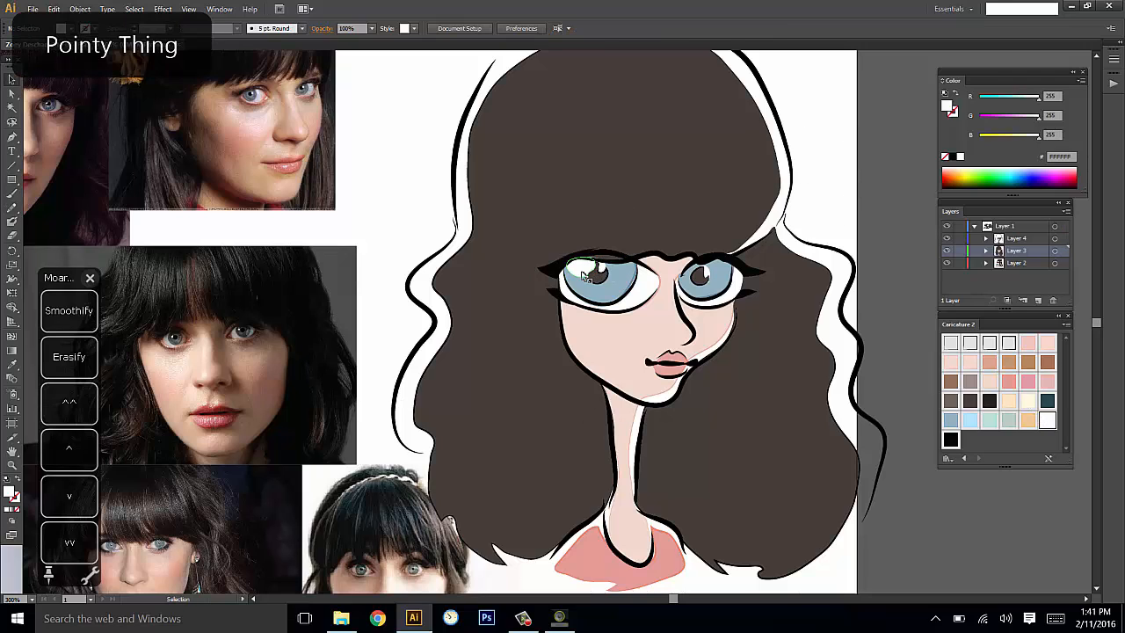
click(585, 272)
key(n)
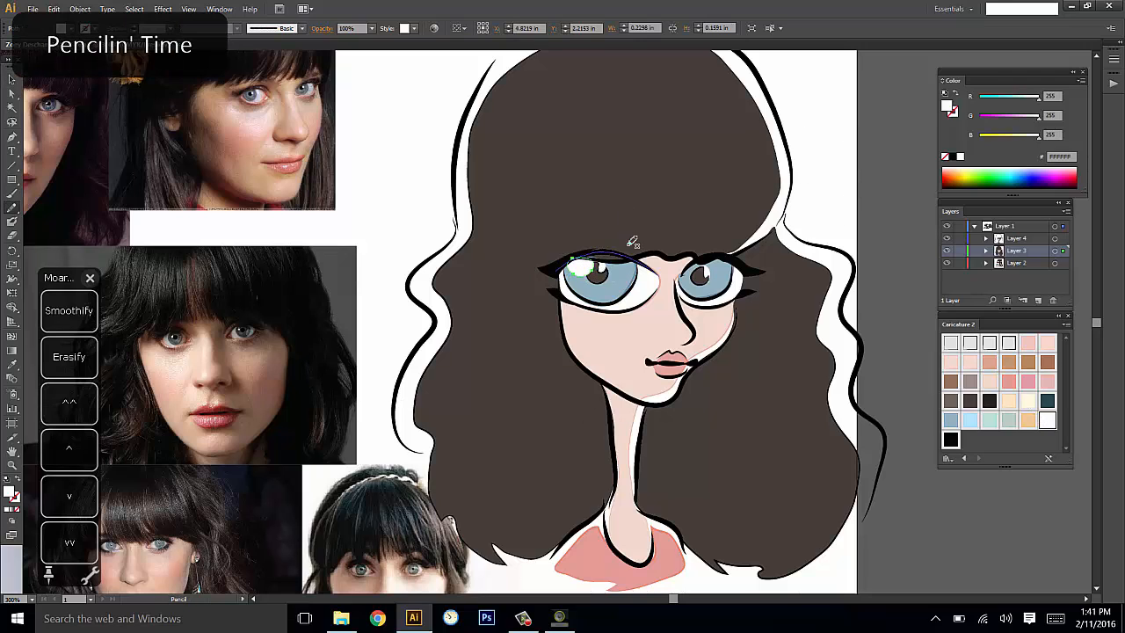
Draw a matching white reflection about 0.14 by 0.13 in across the upper-left part of the right-hand iris.
key(ctrl+shift+a)
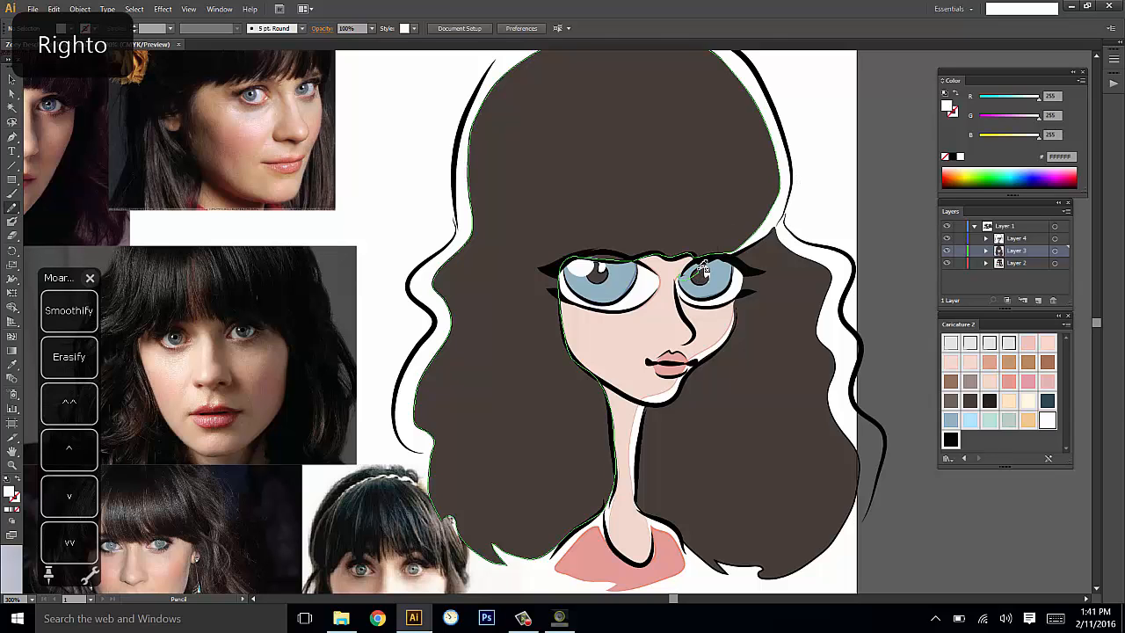
drag(844, 413, 826, 457)
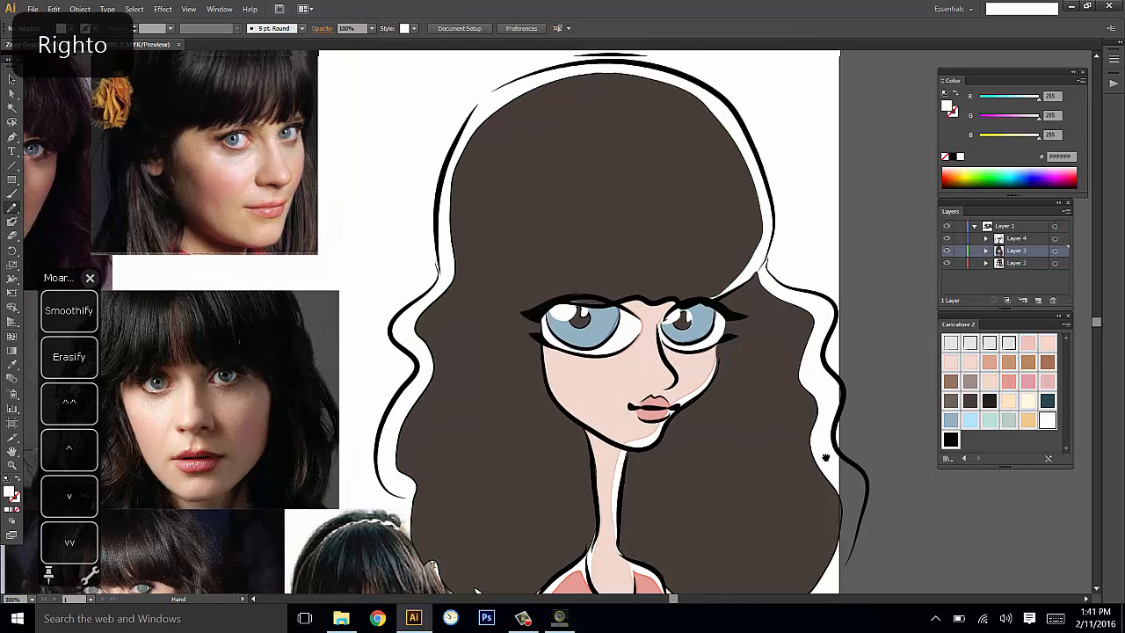
drag(819, 374, 827, 326)
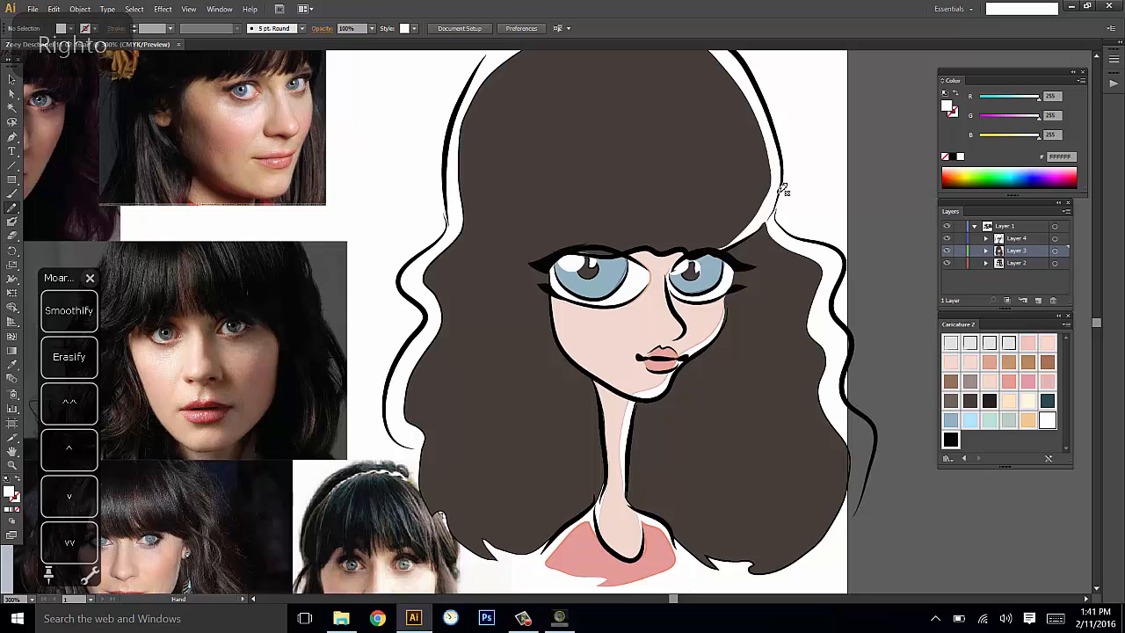
mouse_move(827, 206)
mouse_down()
mouse_move(834, 243)
mouse_move(835, 210)
mouse_up()
drag(878, 365, 873, 353)
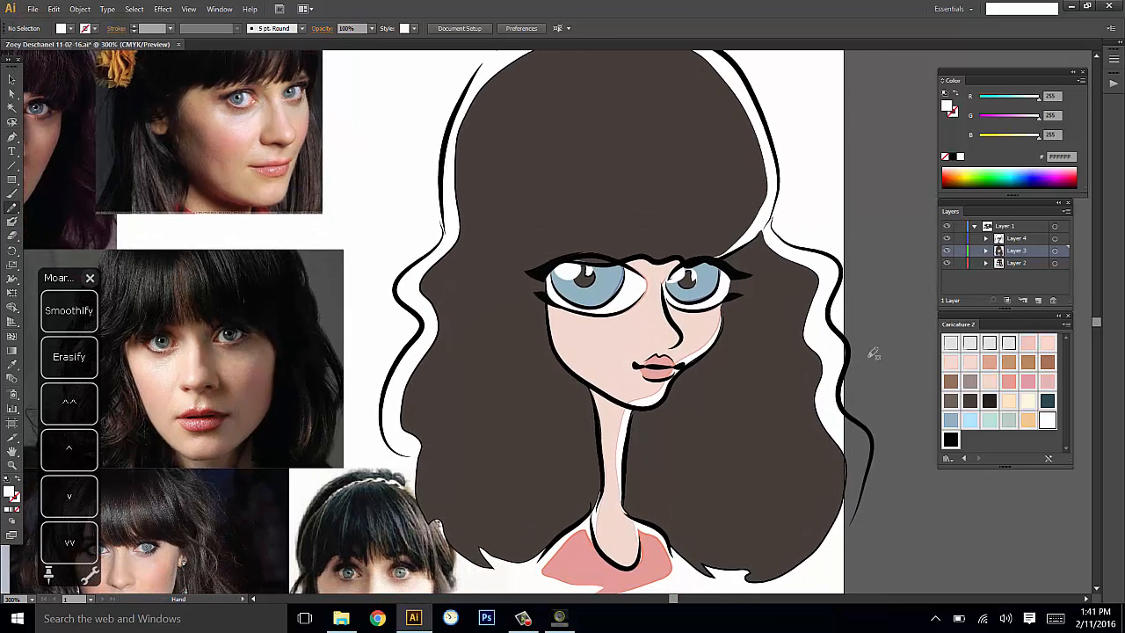
drag(845, 404, 856, 392)
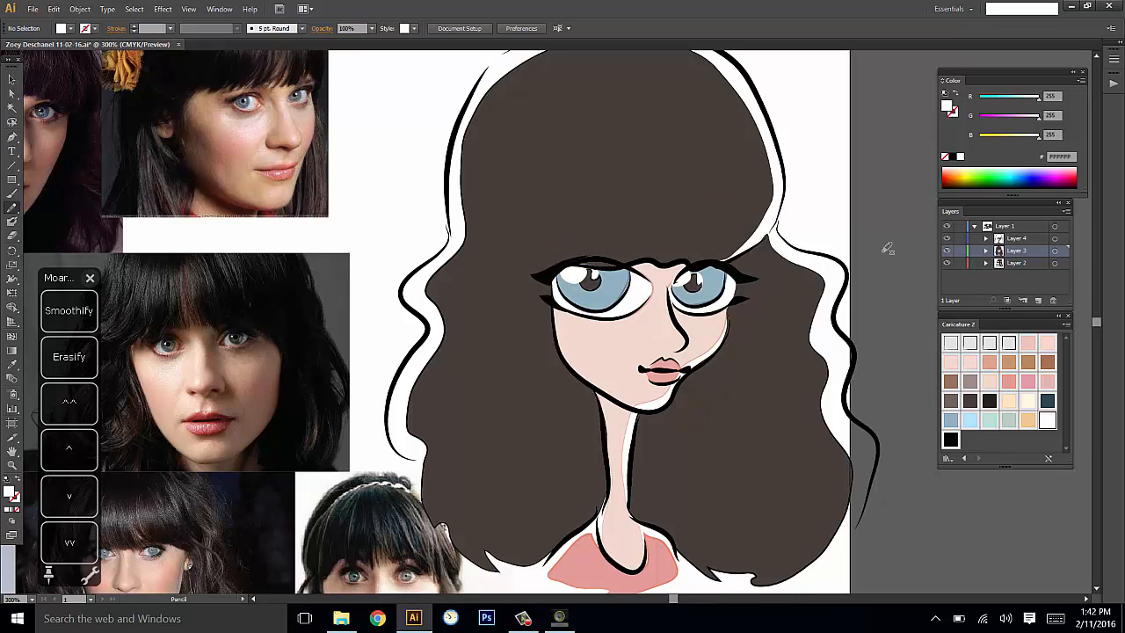
drag(844, 241, 837, 239)
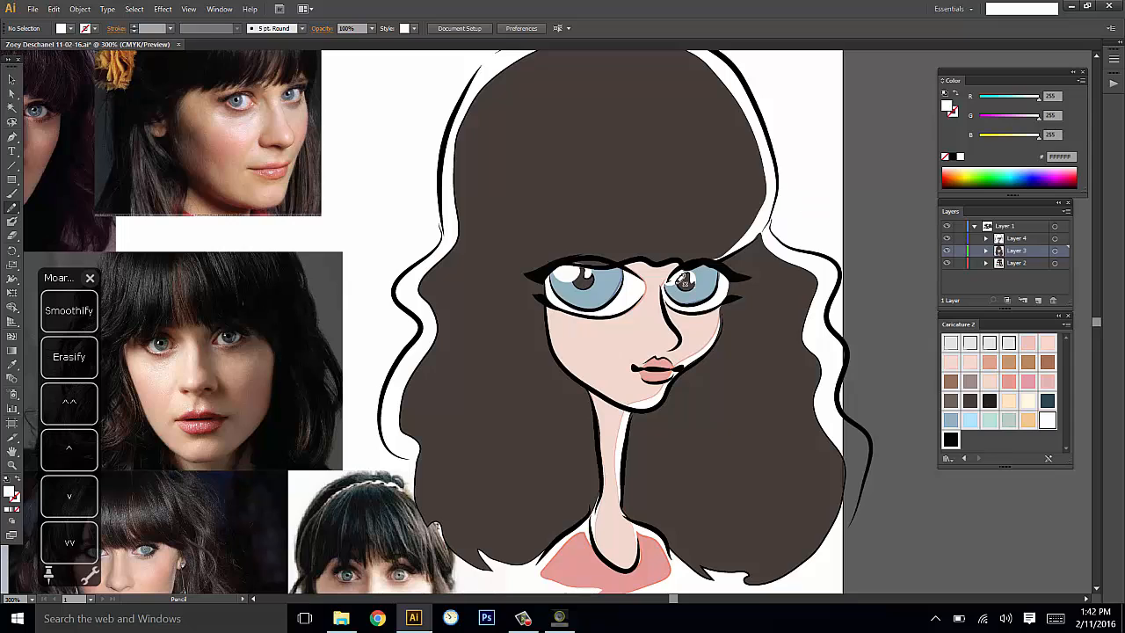
key(v)
key(n)
key(h)
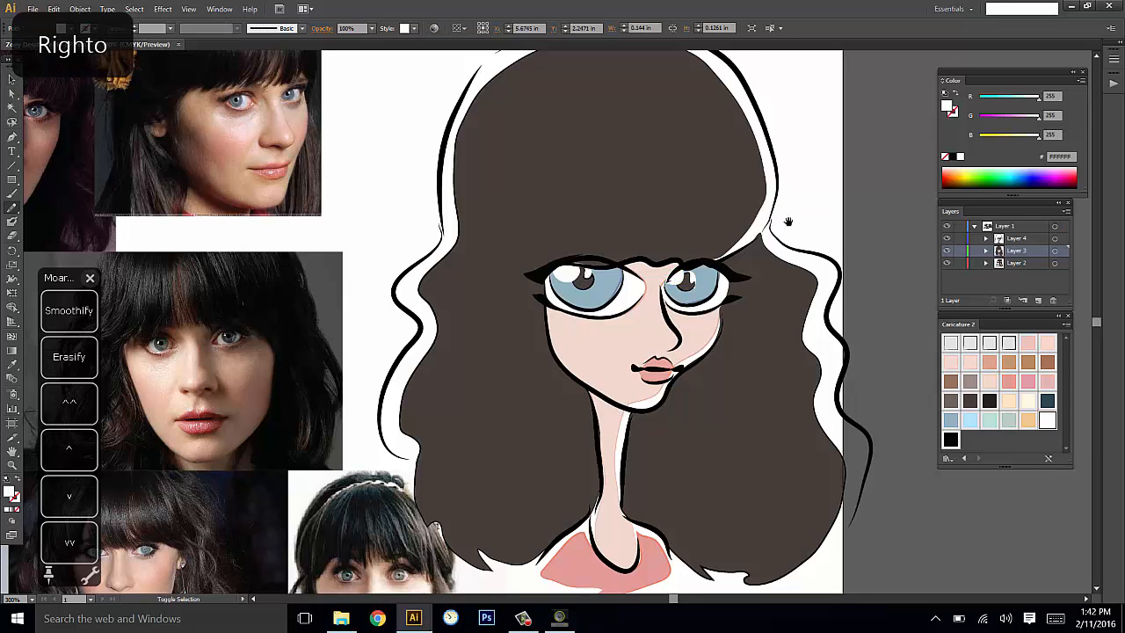
Draw a dark teal (RGB 40, 69, 78) shadow about 0.27 by 0.12 in across the upper-right part of the left-hand iris.
mouse_move(807, 218)
mouse_down()
mouse_move(802, 205)
mouse_move(810, 237)
mouse_up()
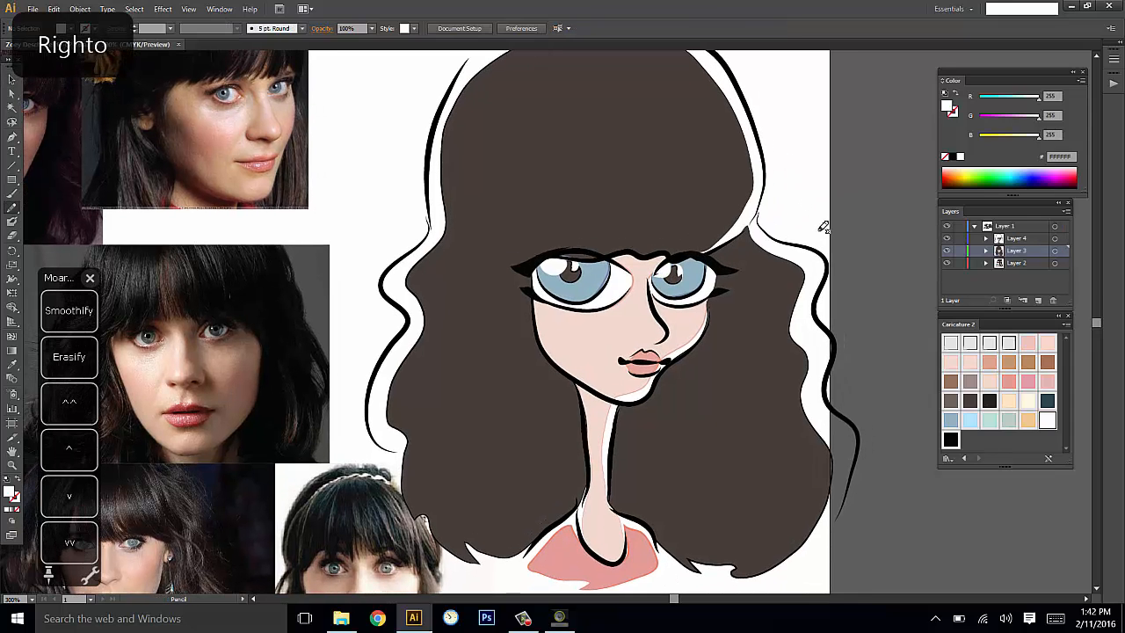
click(949, 420)
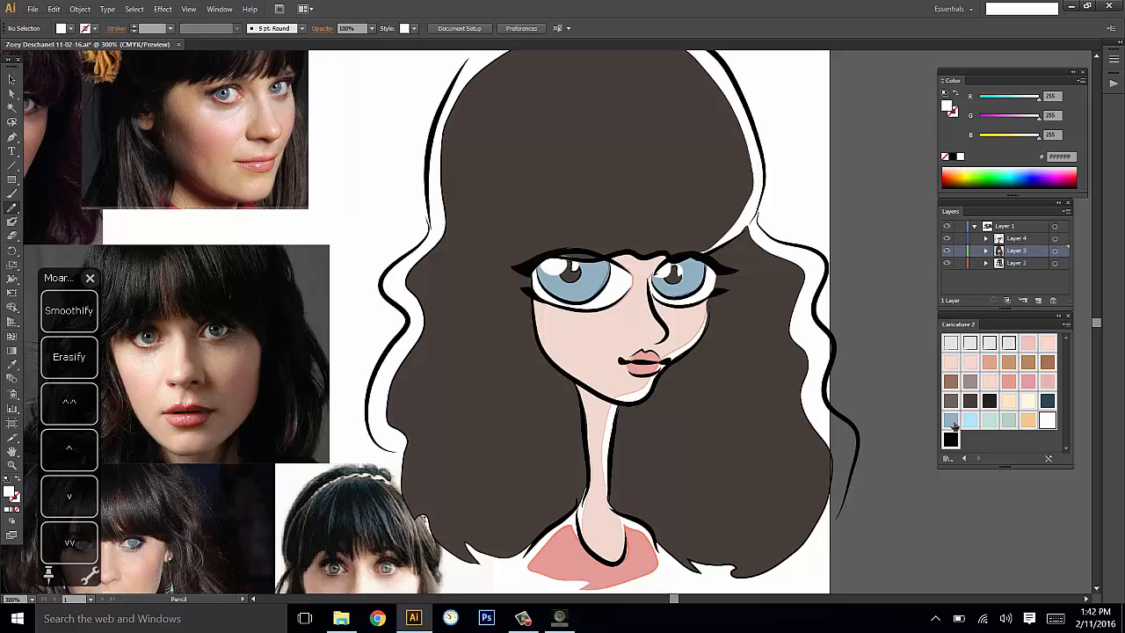
click(1046, 400)
key(n)
drag(845, 420, 885, 411)
mouse_move(620, 261)
mouse_down()
mouse_move(647, 262)
mouse_move(620, 257)
mouse_up()
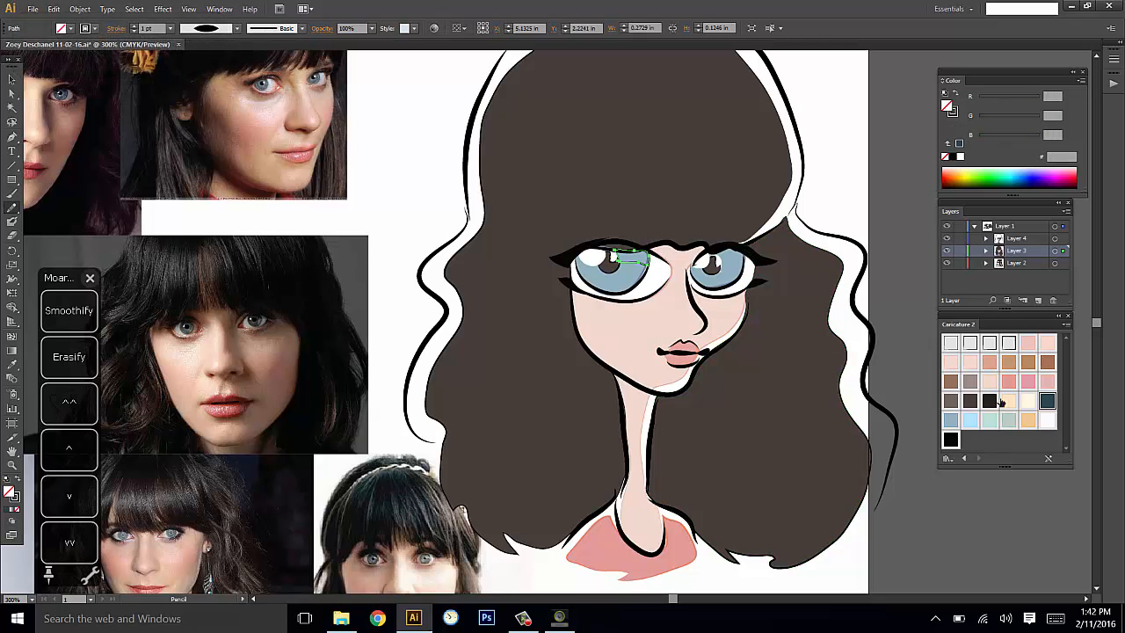
click(1045, 399)
key(ctrl+shift+a)
Set the opacity of the left-hand iris's dark teal shadow to 30%.
key(v)
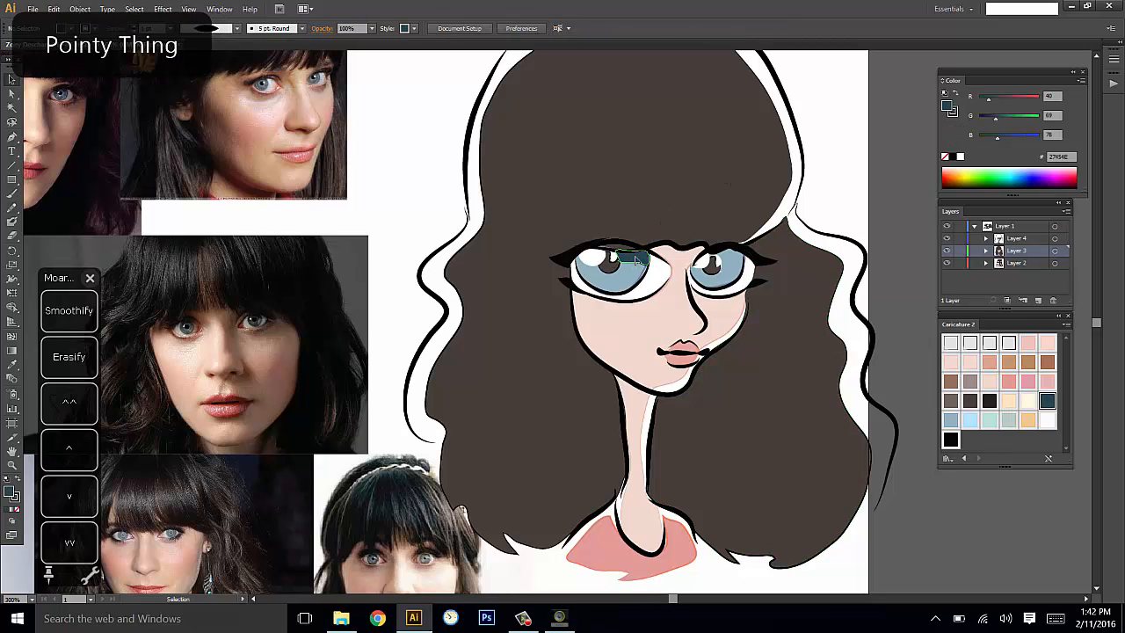
click(636, 258)
click(372, 28)
click(385, 79)
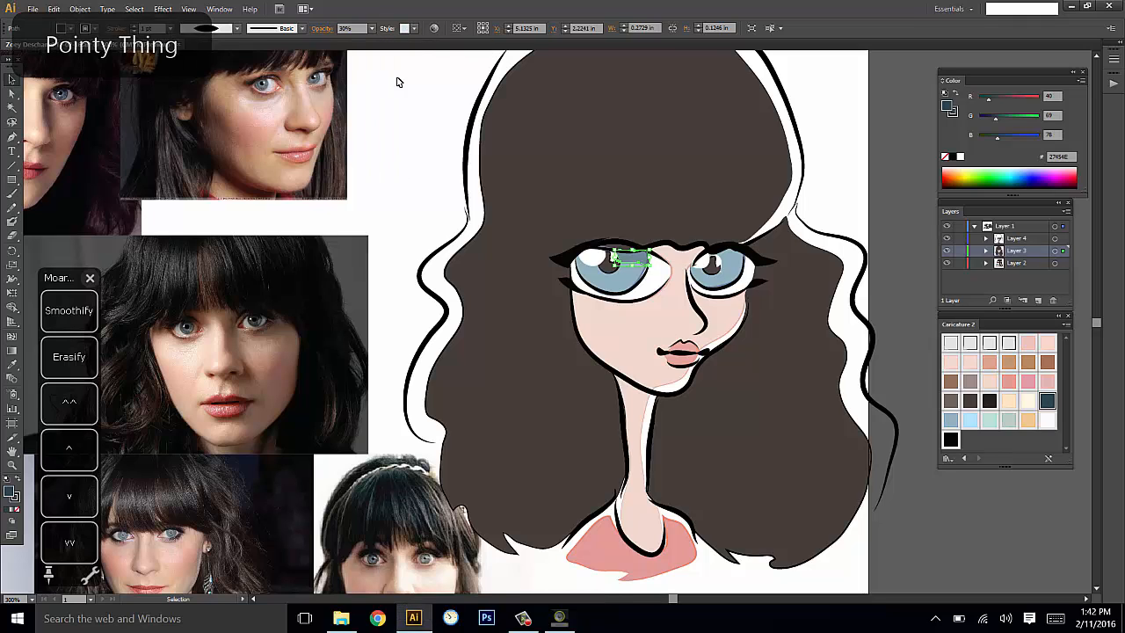
key(ctrl+shift+a)
Draw a small shadow about 0.10 by 0.11 in at the left-hand iris's upper-left edge, sampling its appearance from the existing shadow.
key(n)
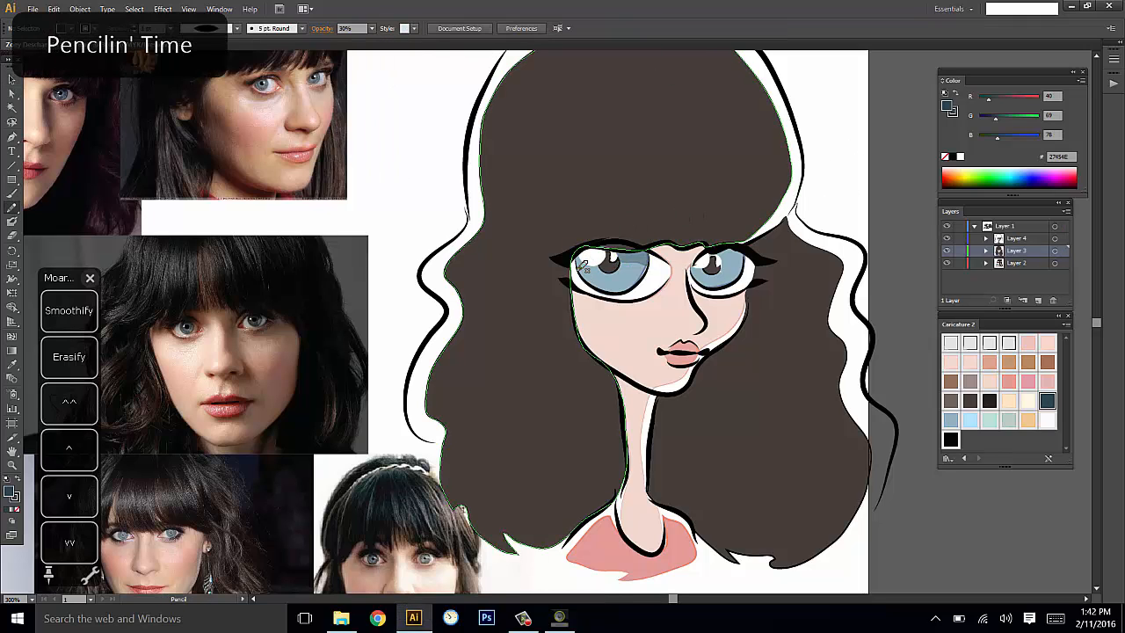
drag(579, 258, 608, 260)
key(i)
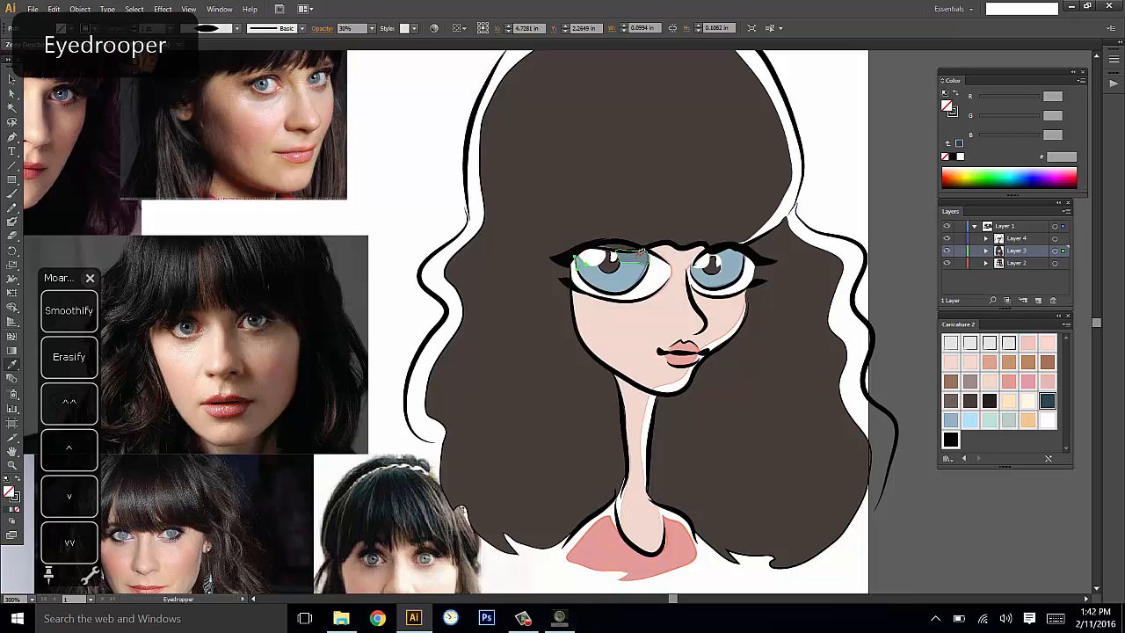
click(639, 261)
key(ctrl+shift+a)
Draw a shadow about 0.22 by 0.12 in across the upper-right part of the right-hand iris, sampling the left-hand iris's shadow appearance.
key(n)
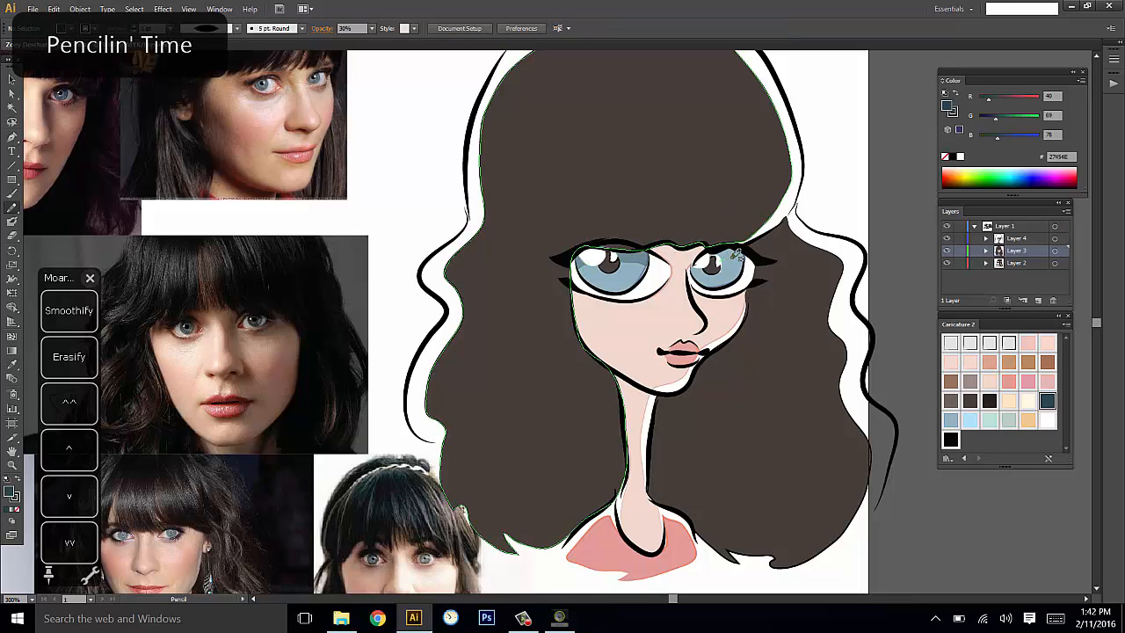
drag(747, 255, 719, 260)
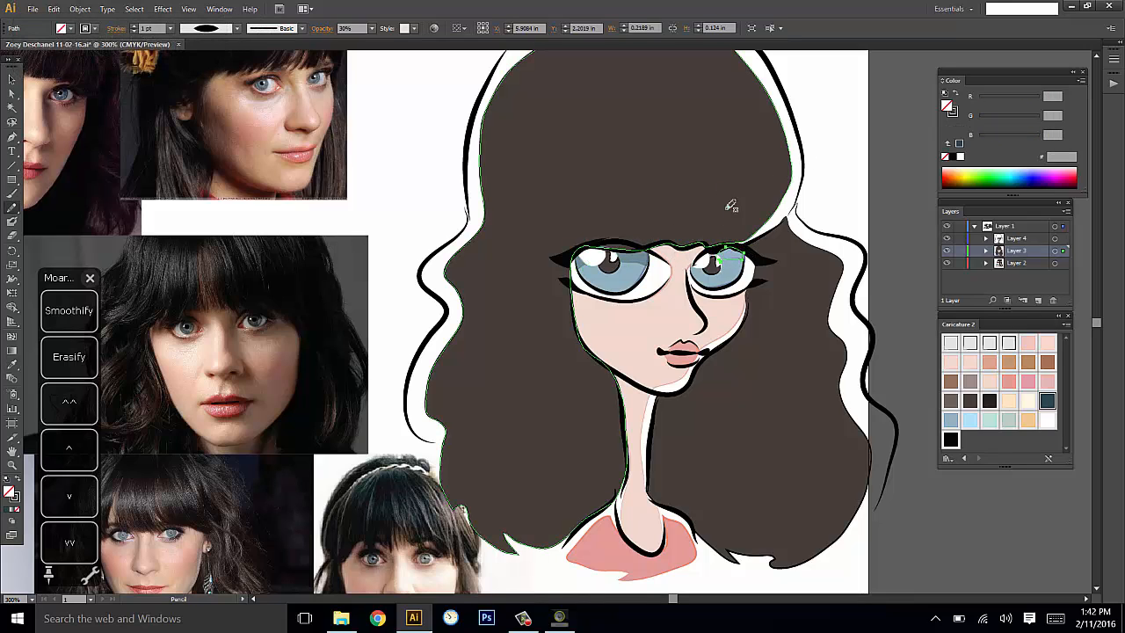
key(i)
click(652, 254)
key(ctrl+shift+a)
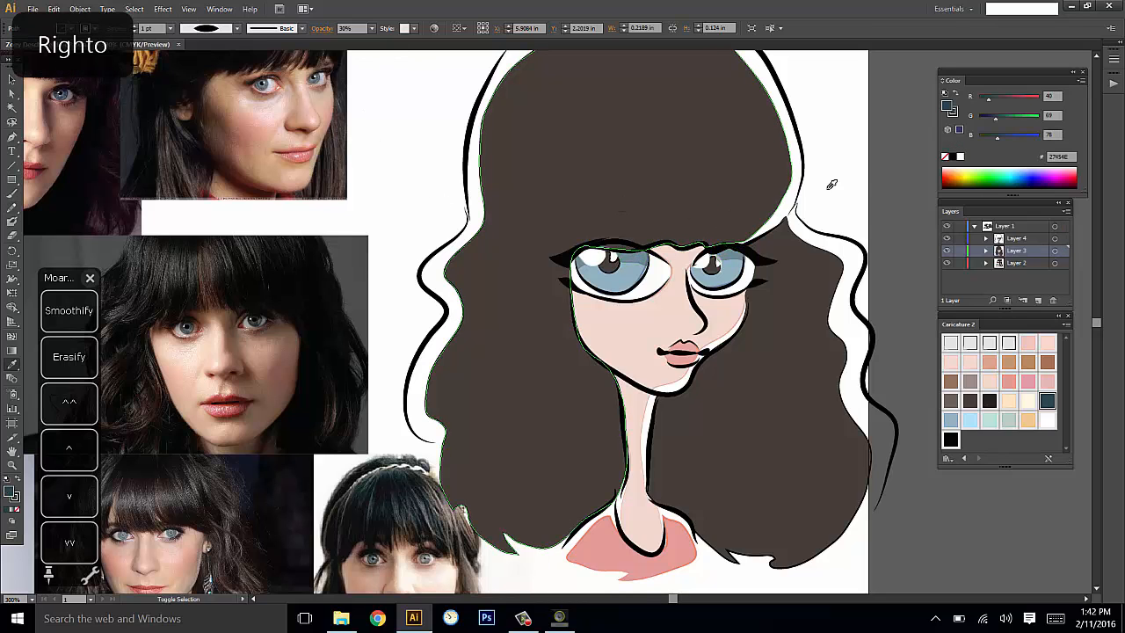
Draw a white curved reflection about 0.32 by 0.10 in along the bottom of the left-hand iris and set its opacity to 40%.
drag(891, 168, 881, 178)
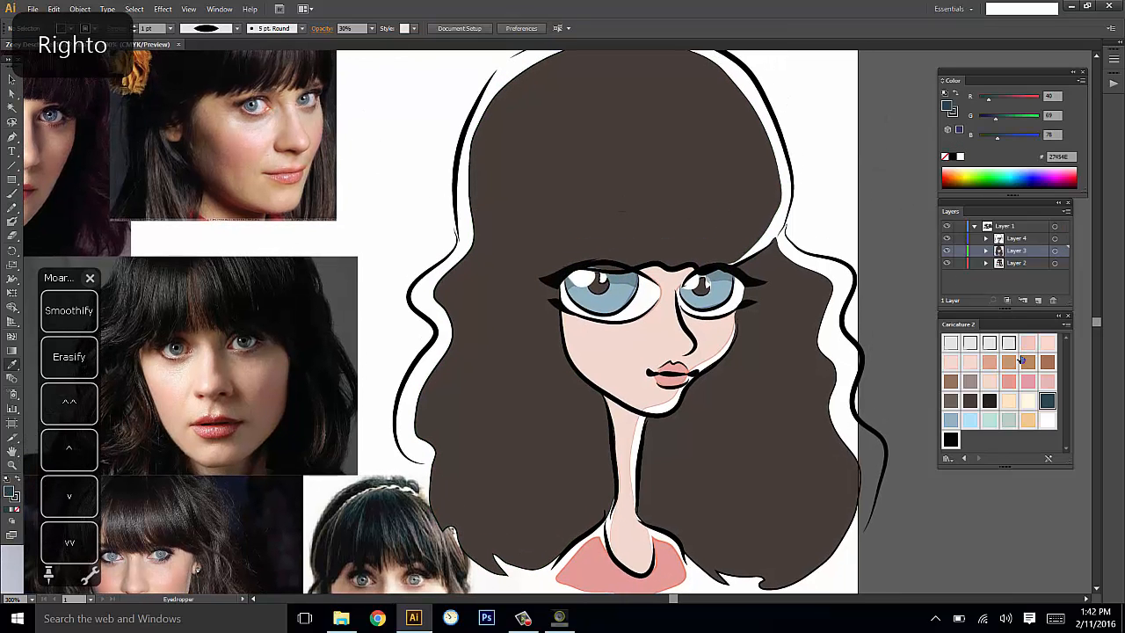
click(1046, 423)
key(n)
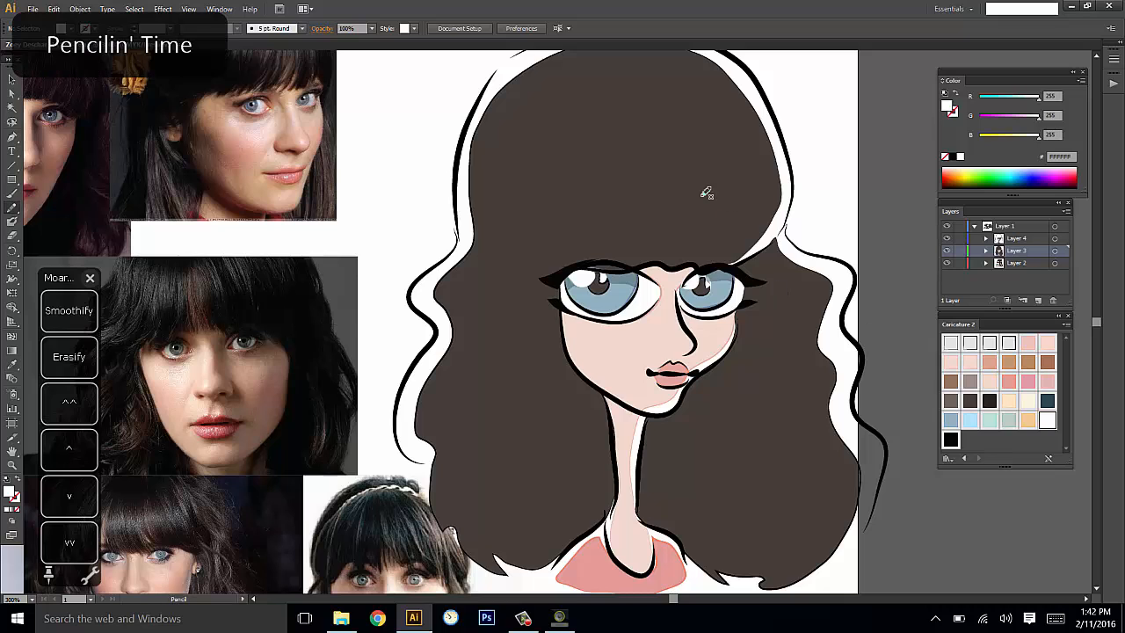
mouse_move(865, 204)
mouse_down()
mouse_move(853, 183)
mouse_move(868, 207)
mouse_up()
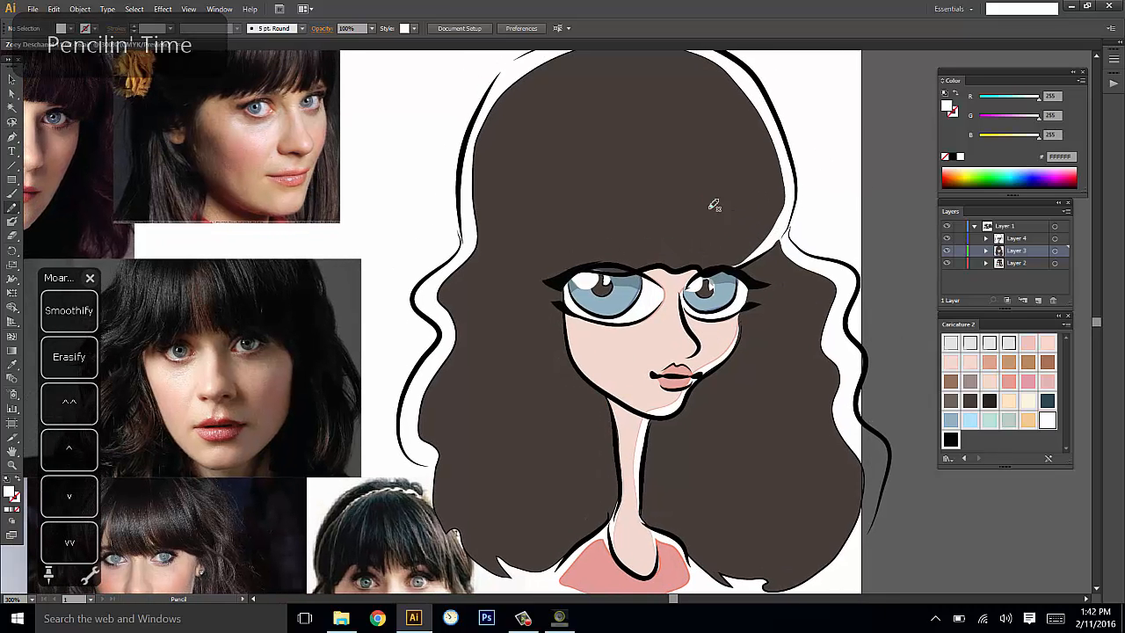
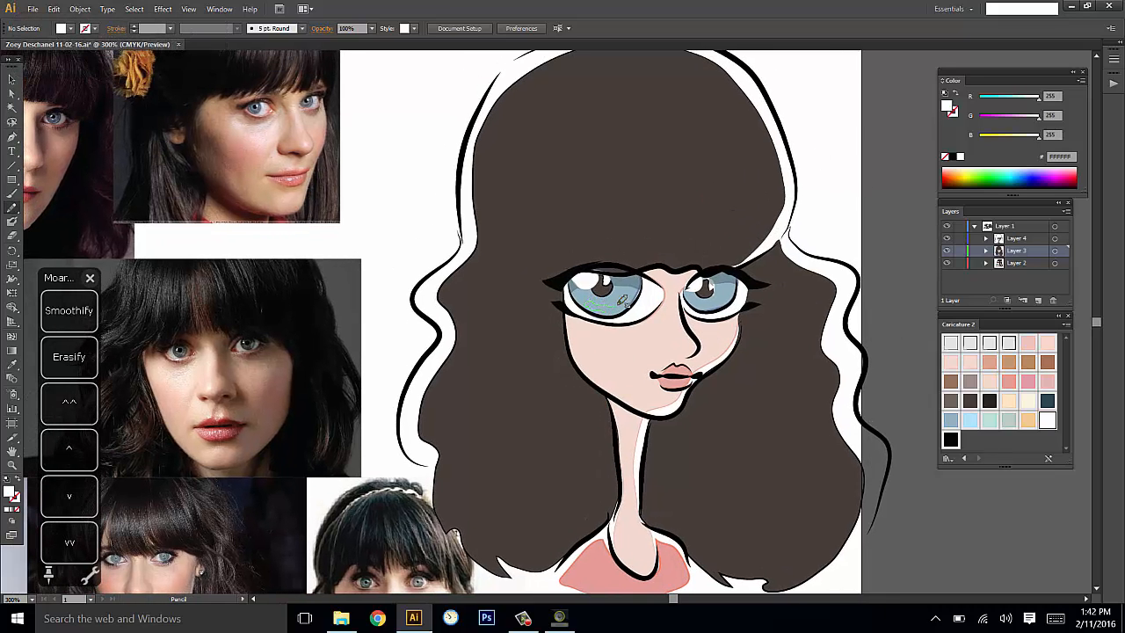
drag(606, 310, 609, 308)
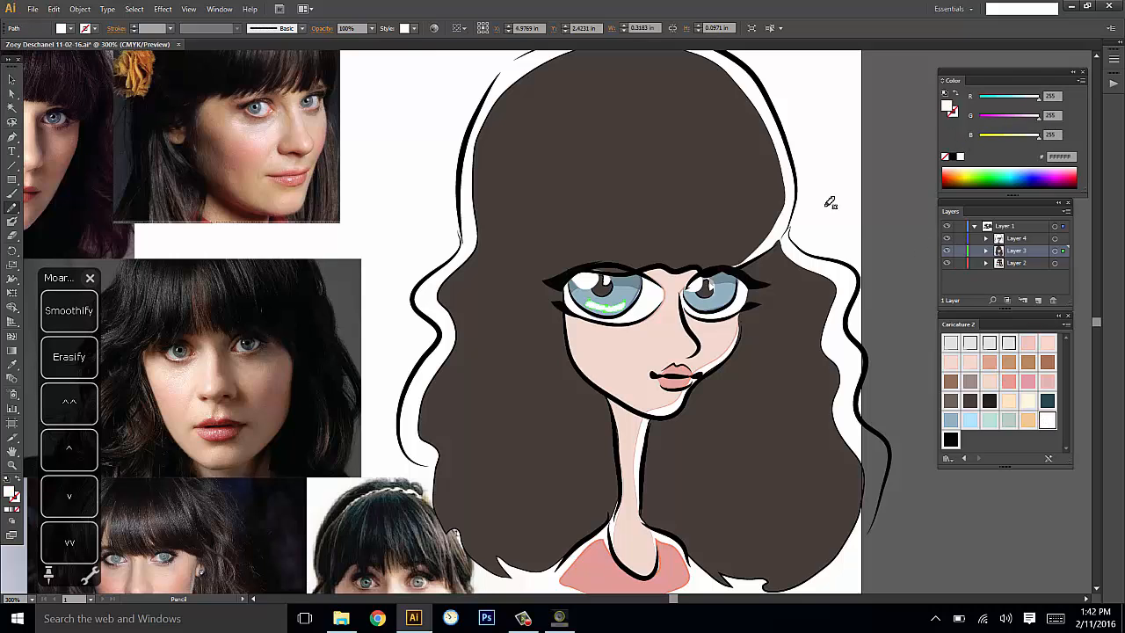
click(371, 28)
click(394, 90)
key(v)
click(845, 168)
Draw a curved reflection about 0.24 by 0.09 in along the bottom of the right-hand iris, sampling the left-hand reflection's appearance.
key(n)
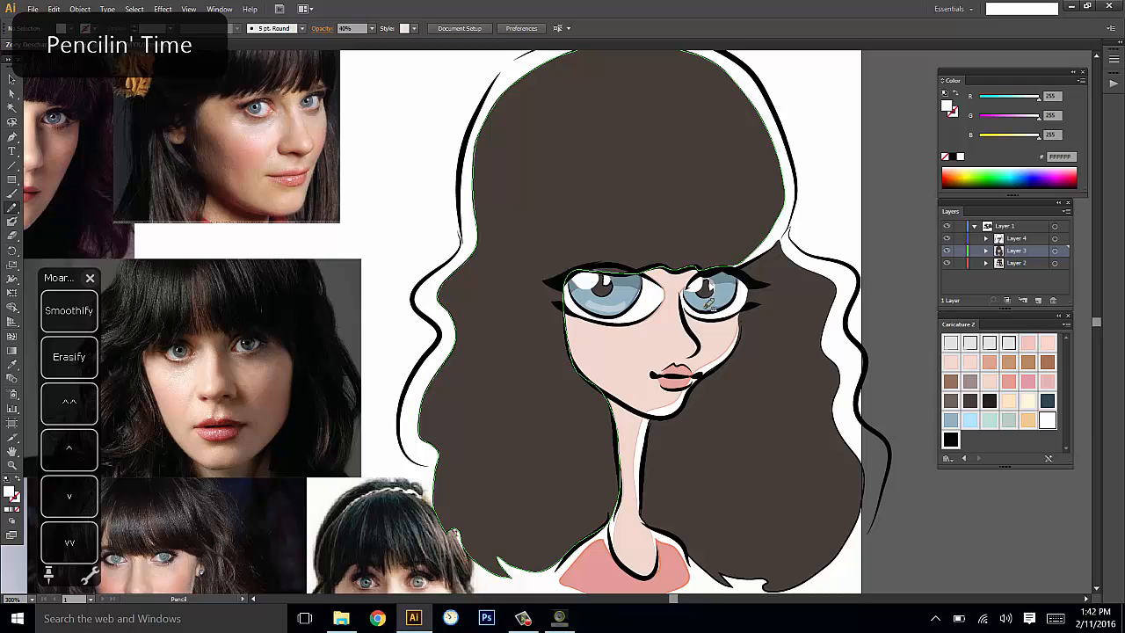
drag(725, 299, 726, 297)
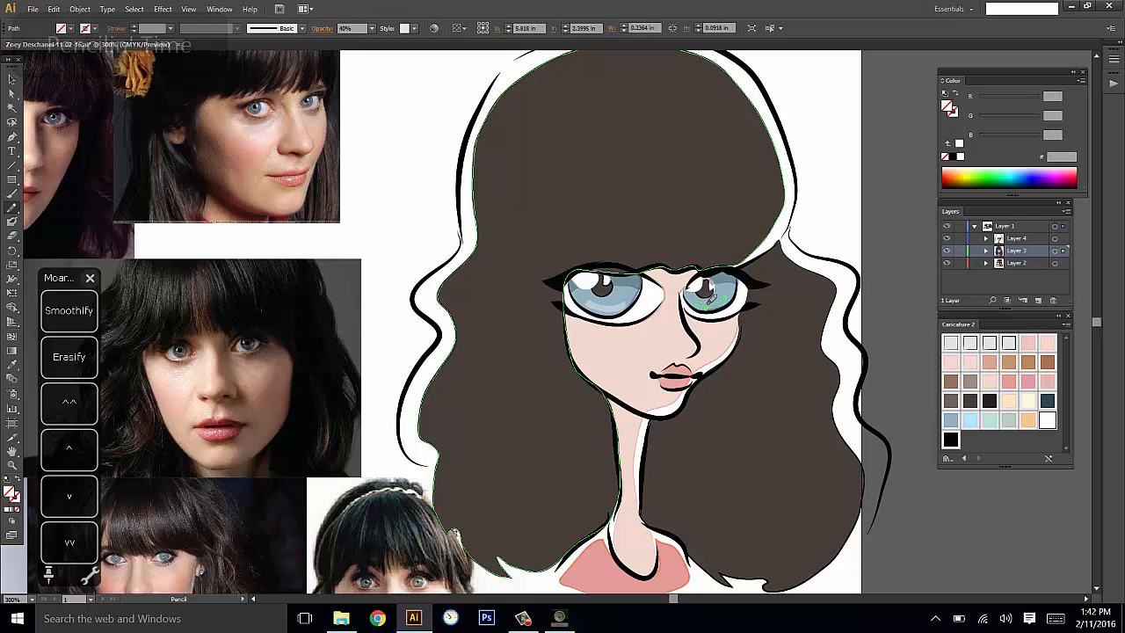
key(i)
click(621, 301)
ctrl+click(843, 151)
Draw an opaque white dot highlight about 0.07 by 0.06 in in the lower-right part of the left-hand iris.
drag(868, 151, 854, 185)
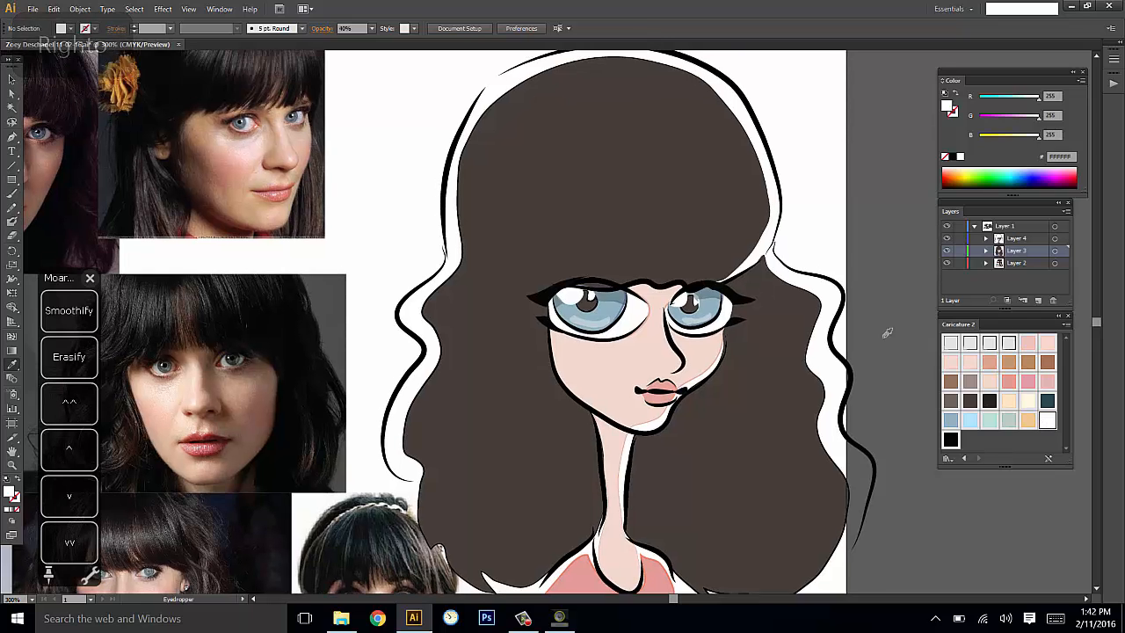
key(n)
drag(612, 317, 605, 312)
click(1047, 420)
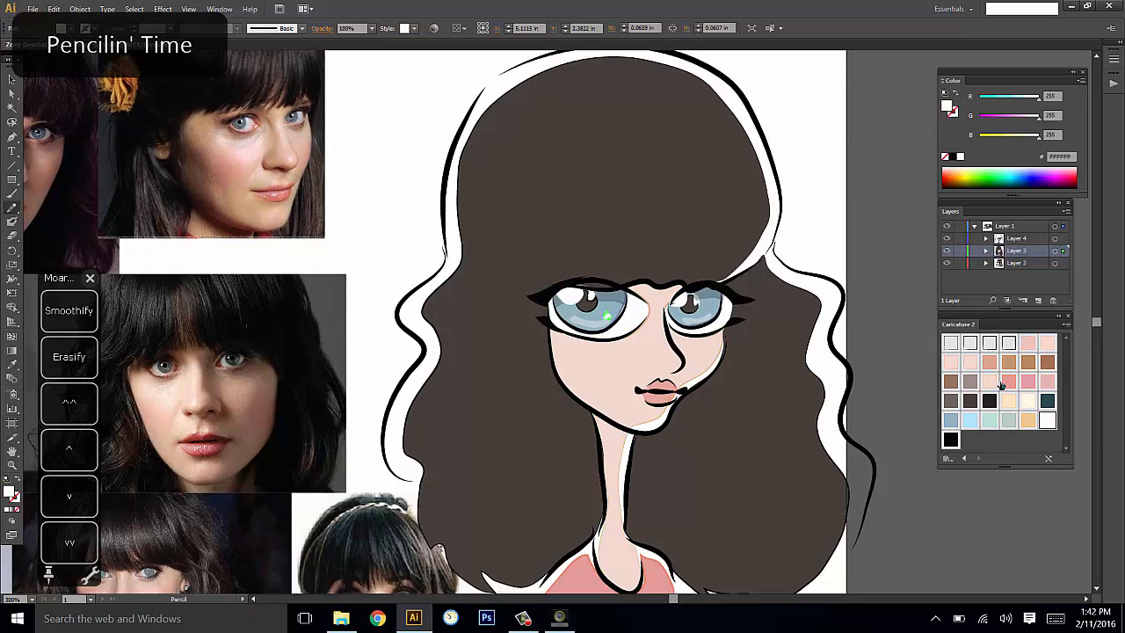
key(ctrl+shift+a)
Draw a matching white dot highlight about 0.05 by 0.05 in in the lower-right part of the right-hand iris.
drag(784, 265, 778, 249)
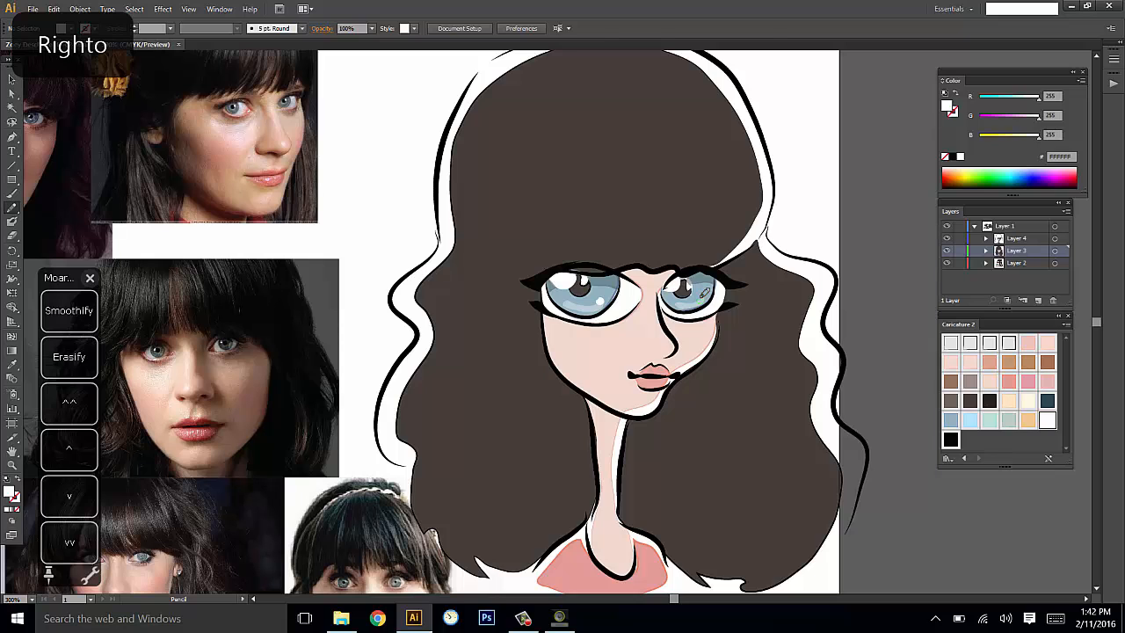
mouse_move(834, 253)
mouse_down()
mouse_move(836, 212)
mouse_move(841, 251)
mouse_up()
ctrl+click(723, 271)
key(ctrl+shift+a)
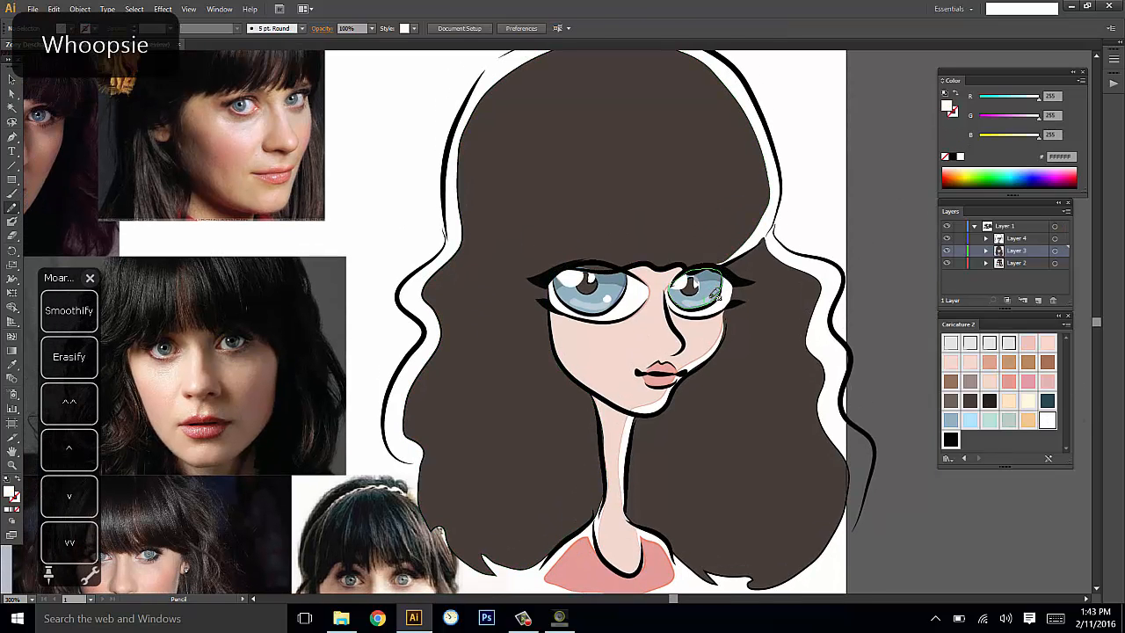
drag(709, 299, 723, 279)
click(1044, 420)
key(ctrl+shift+a)
drag(828, 259, 830, 276)
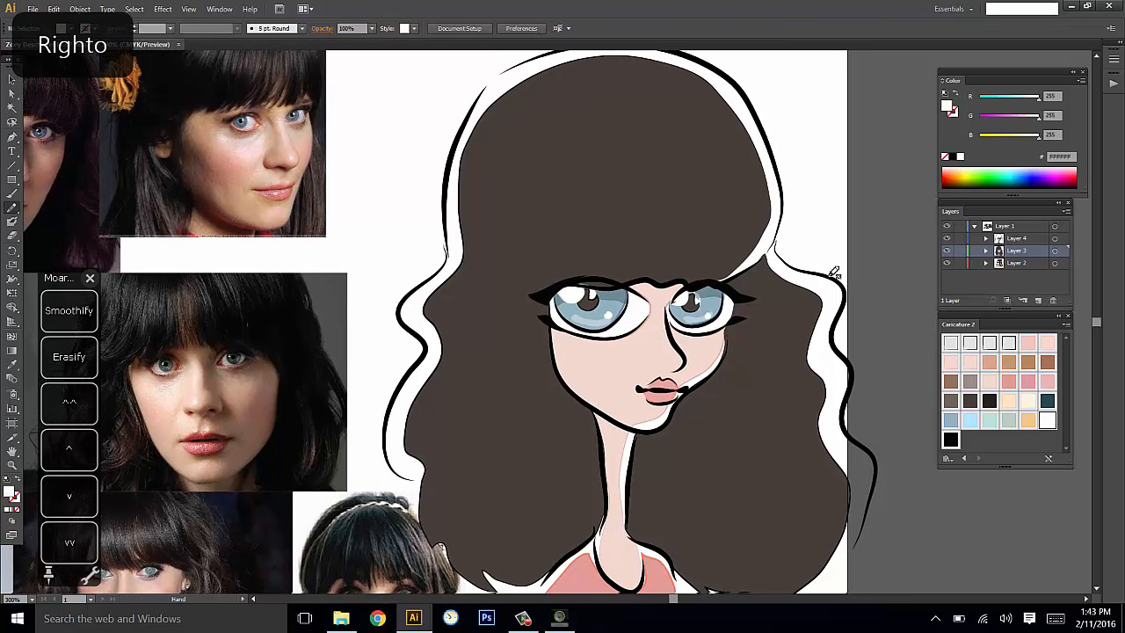
key(v)
click(749, 297)
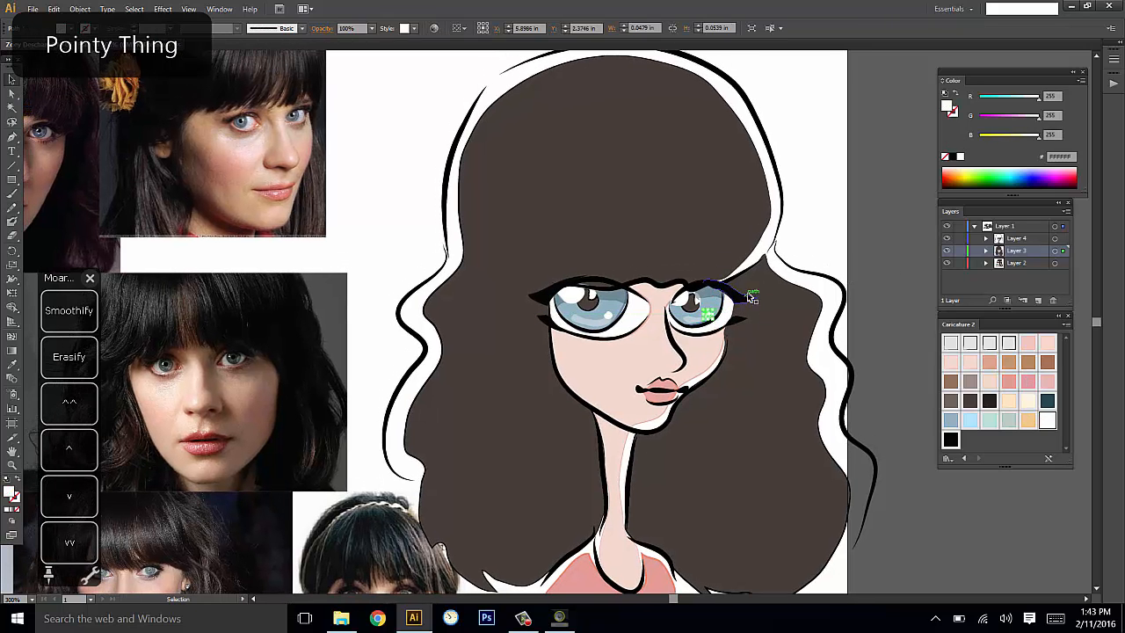
key(ctrl+shift+a)
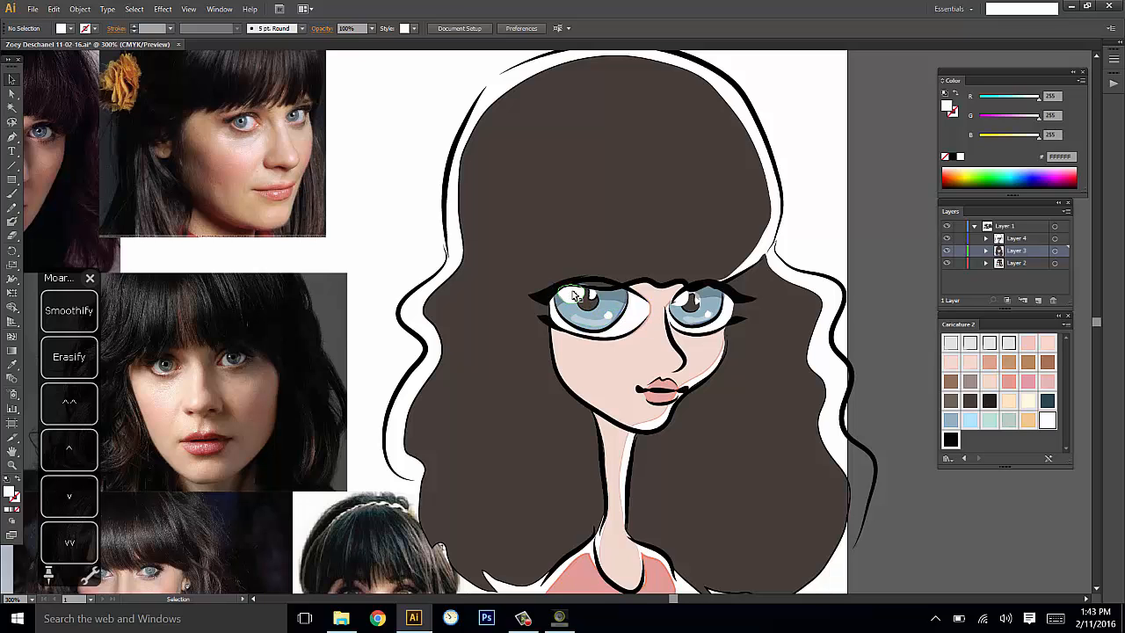
Reshape the lower edge of the right-hand iris's shadow with the Pencil tool, making it about 0.22 by 0.10 in.
drag(826, 219, 867, 181)
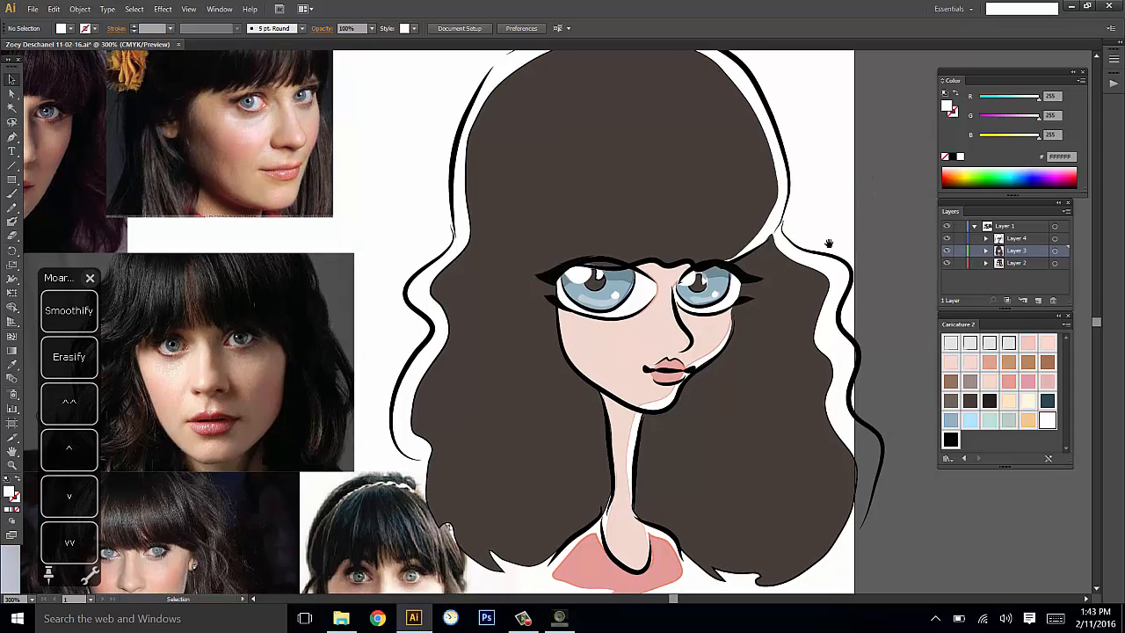
drag(846, 236, 841, 251)
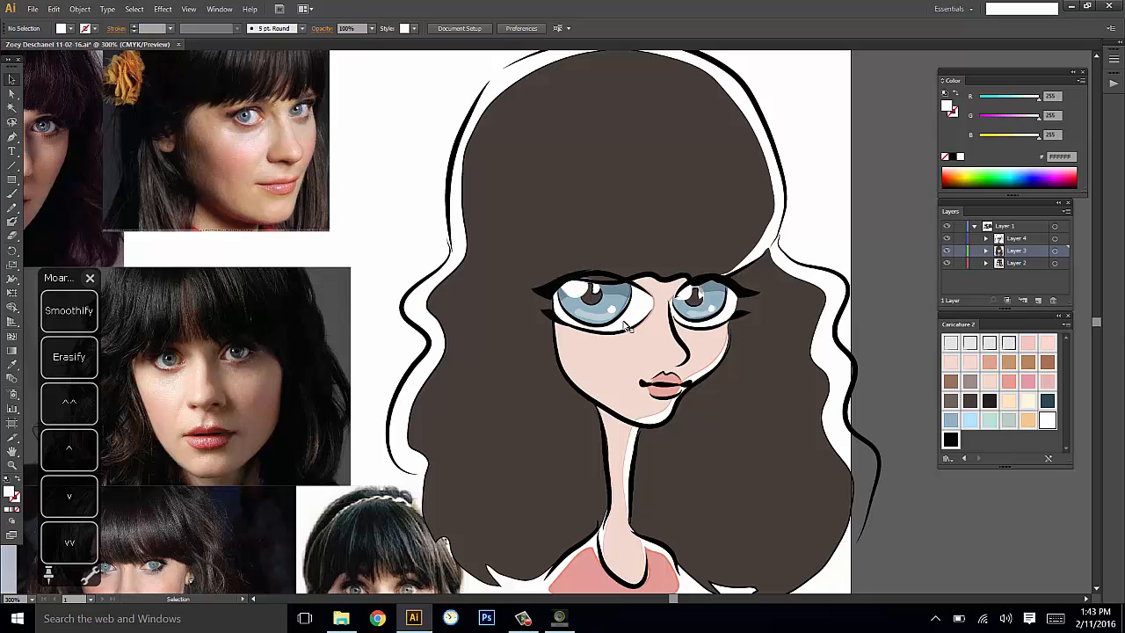
click(705, 295)
key(n)
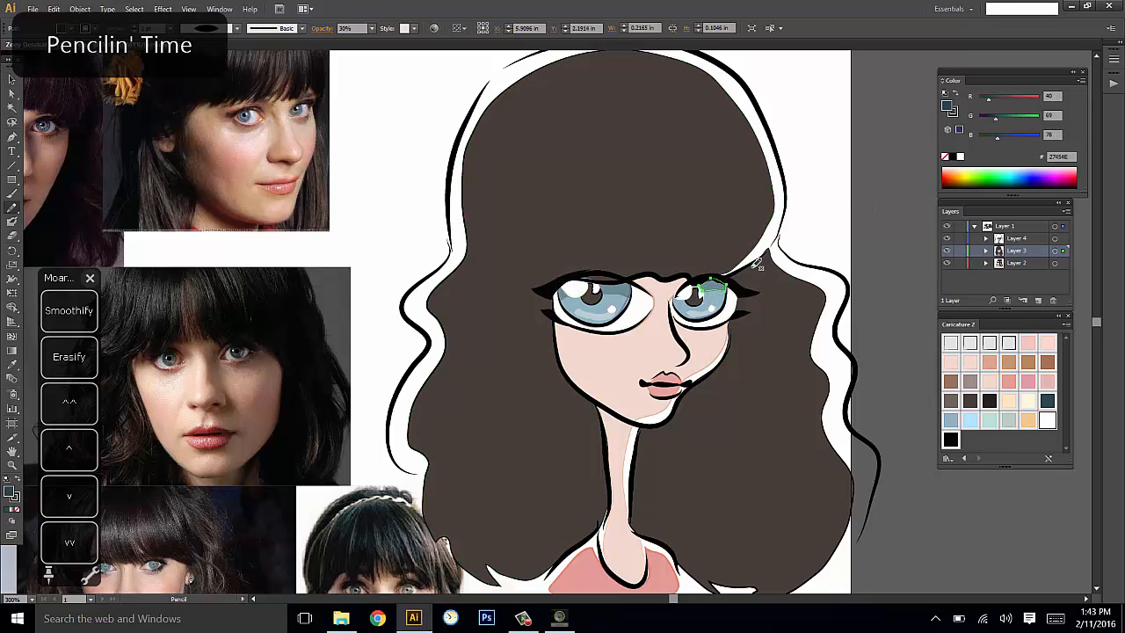
key(ctrl+shift+a)
Draw a pink (RGB 227, 154, 149) crescent blush about 0.49 by 0.23 in on the left-hand cheek.
drag(874, 180, 872, 176)
mouse_move(866, 218)
mouse_down()
mouse_move(868, 233)
mouse_move(868, 187)
mouse_move(881, 178)
mouse_move(878, 196)
mouse_move(868, 189)
mouse_move(889, 244)
mouse_move(886, 233)
mouse_up()
key(n)
key(v)
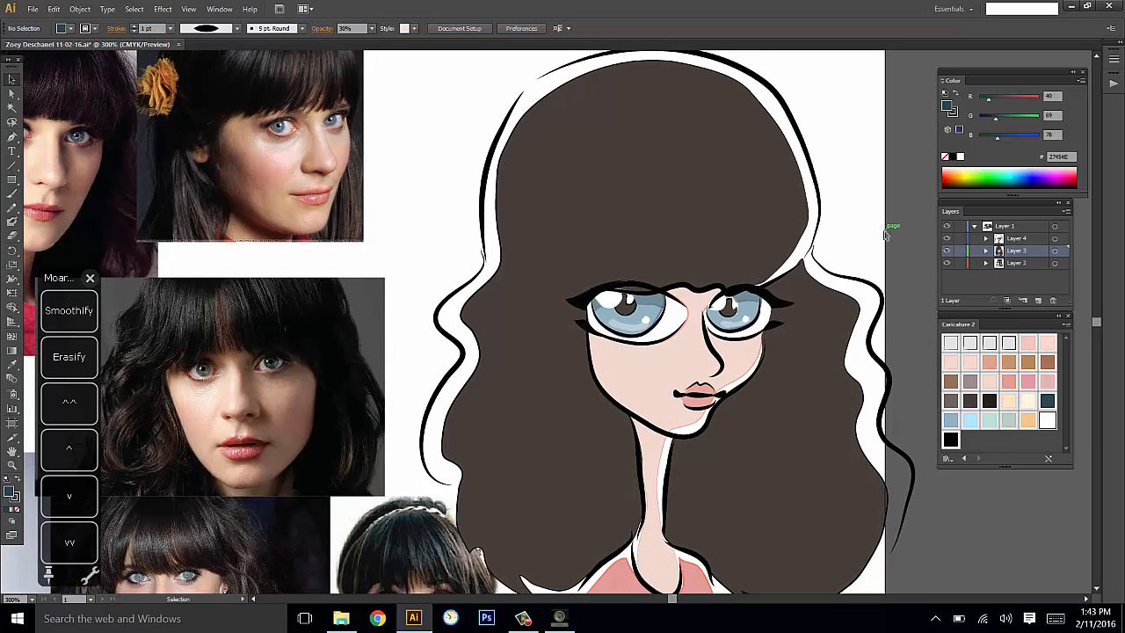
click(1008, 383)
key(n)
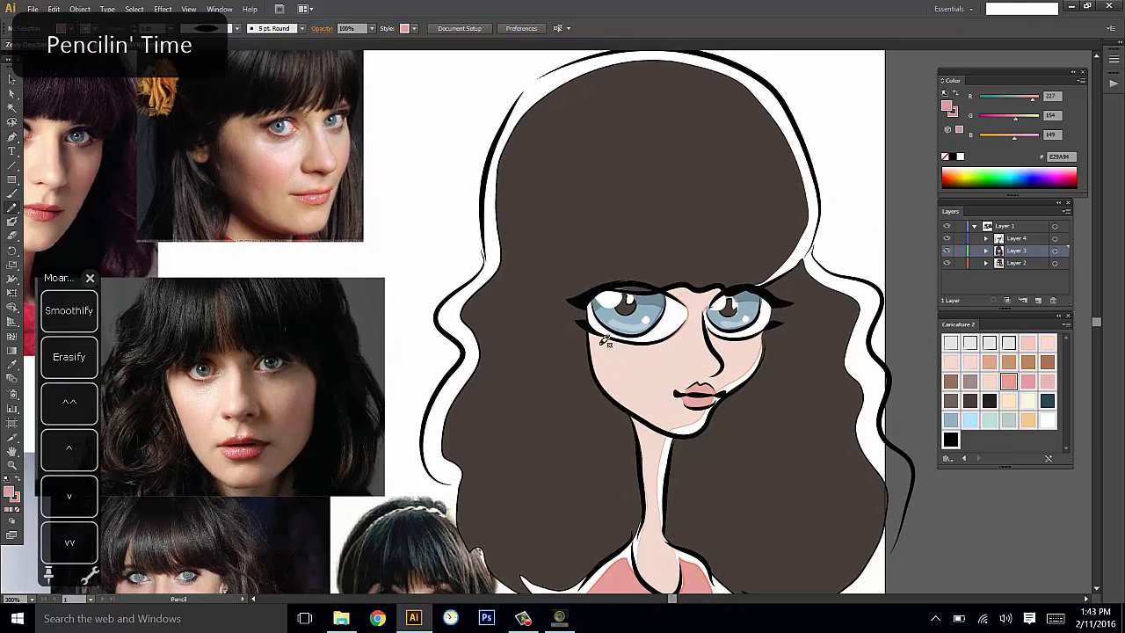
mouse_move(722, 318)
mouse_down()
mouse_move(768, 219)
mouse_move(777, 261)
mouse_up()
drag(842, 249, 834, 270)
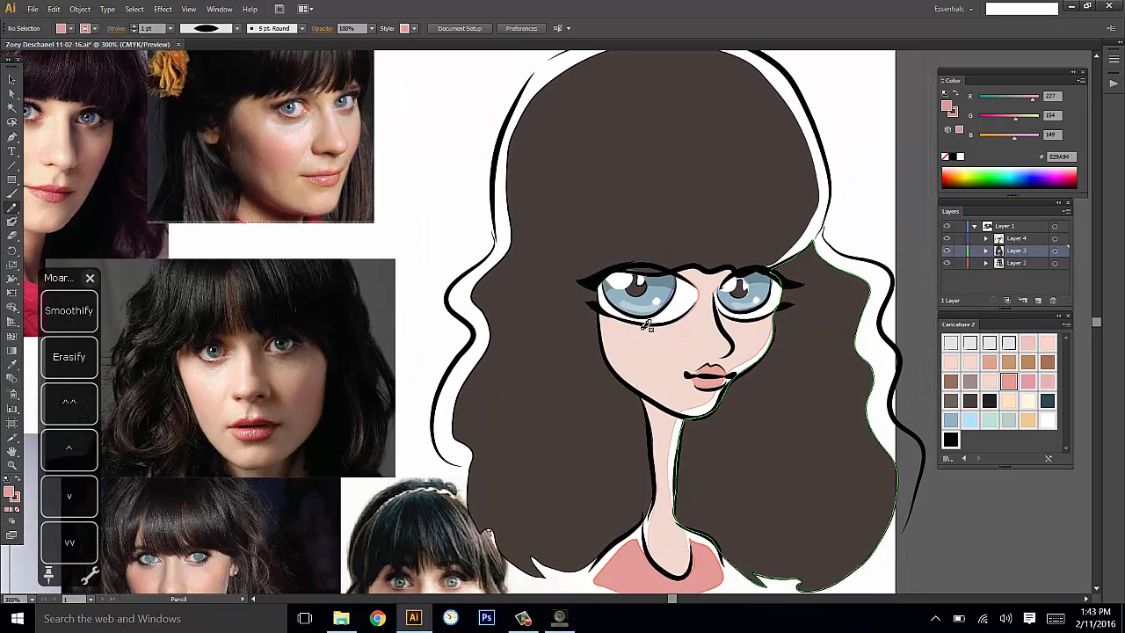
mouse_move(686, 347)
mouse_down()
mouse_move(753, 318)
mouse_move(714, 275)
mouse_move(695, 294)
mouse_move(714, 299)
mouse_move(640, 331)
mouse_move(621, 312)
mouse_up()
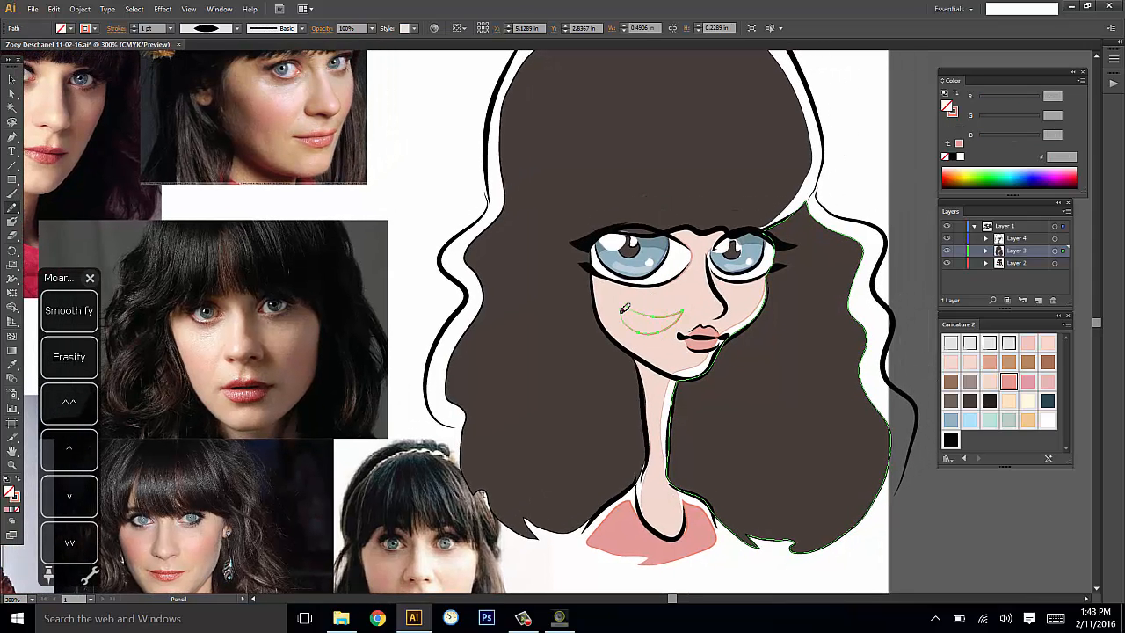
click(1007, 381)
Set the opacity of the cheek blush to 30%.
key(v)
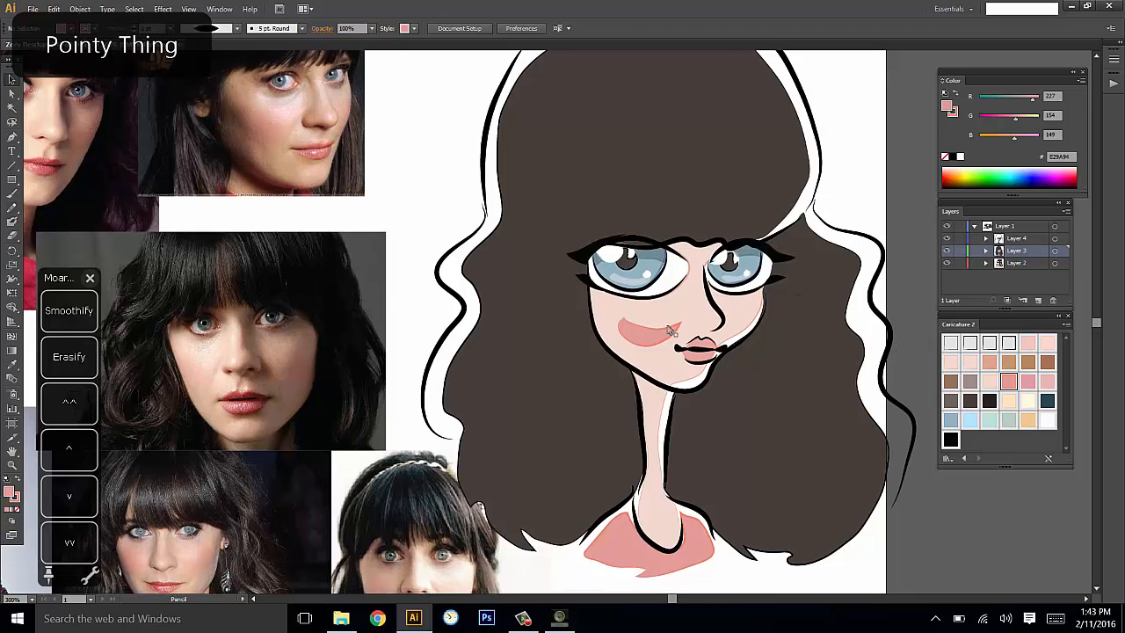
click(652, 341)
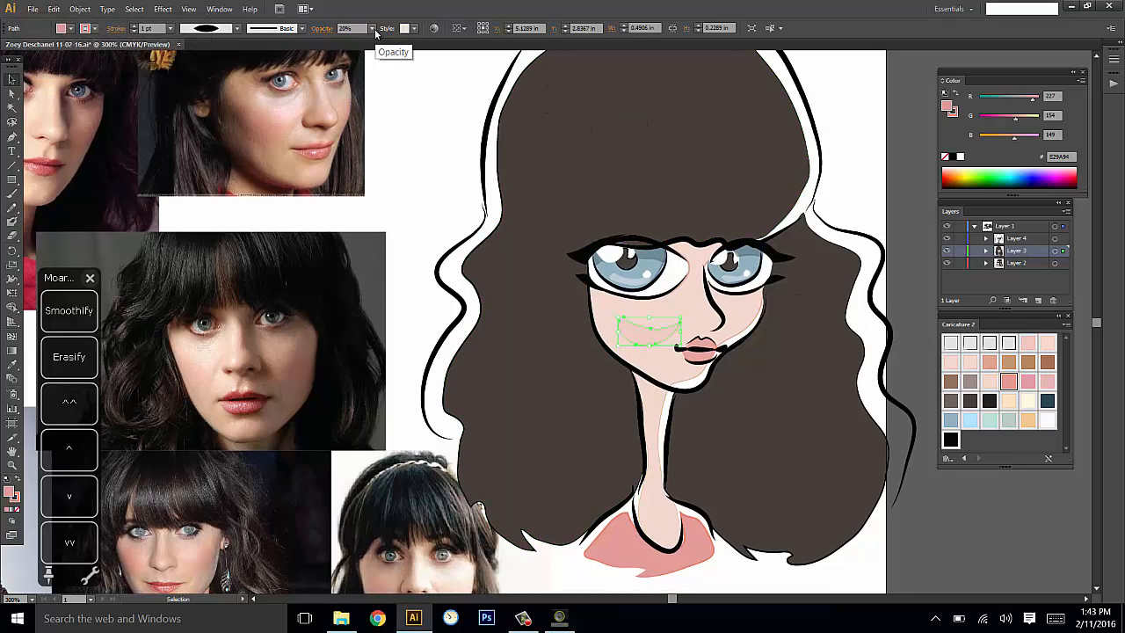
click(373, 29)
click(389, 95)
key(ctrl+shift+a)
Delete the blush shape from the left-hand cheek.
scroll(879, 213, right, 1)
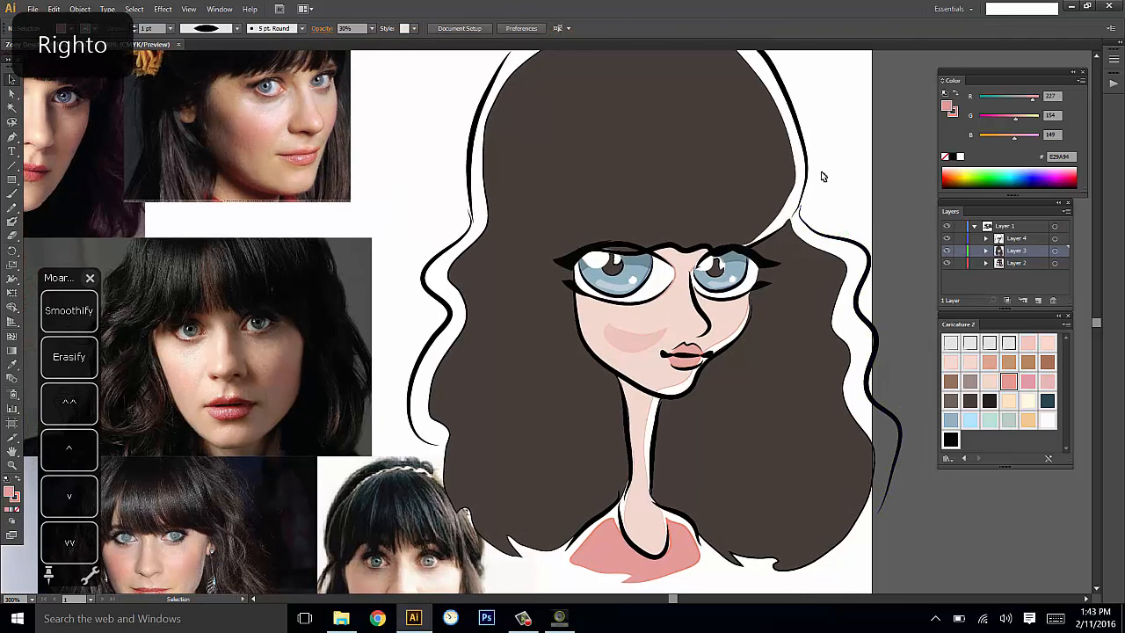
scroll(809, 185, down, 1)
click(658, 331)
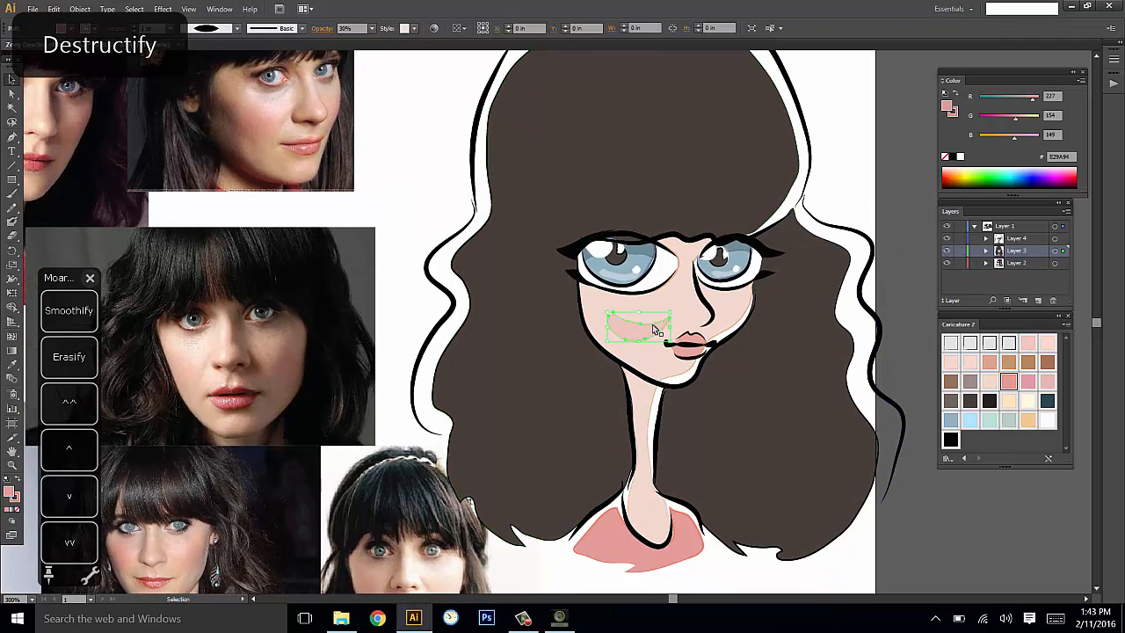
Replace the left-hand cheek's crescent blush with a rounded pink (RGB 227, 154, 149) patch about 0.35 by 0.27 in.
key(Delete)
key(n)
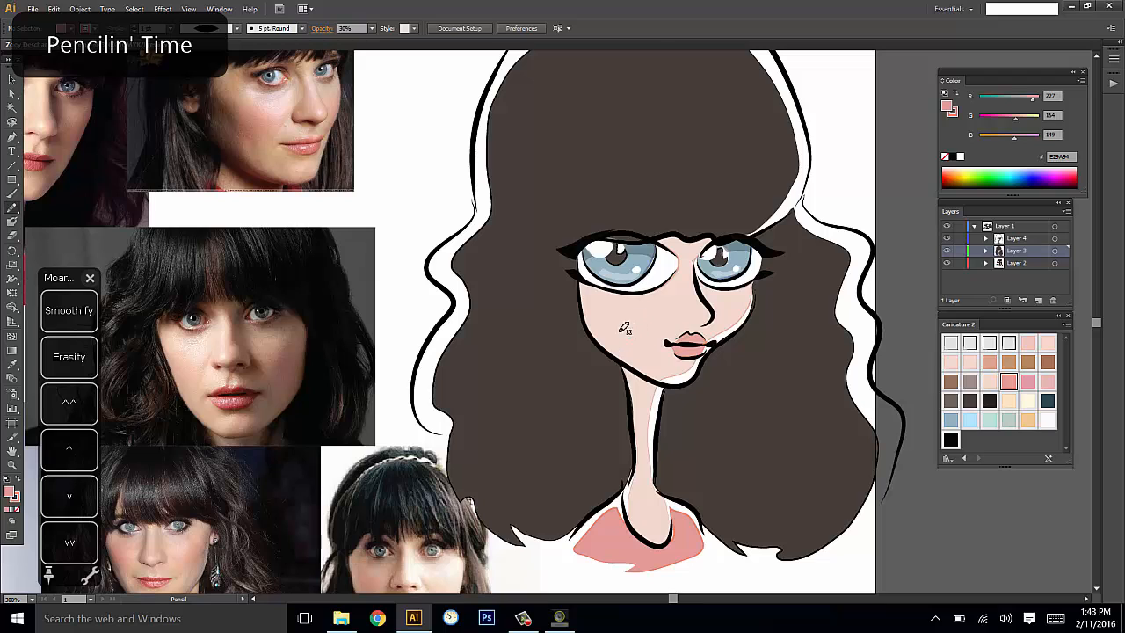
drag(624, 328, 620, 318)
key(ctrl+z)
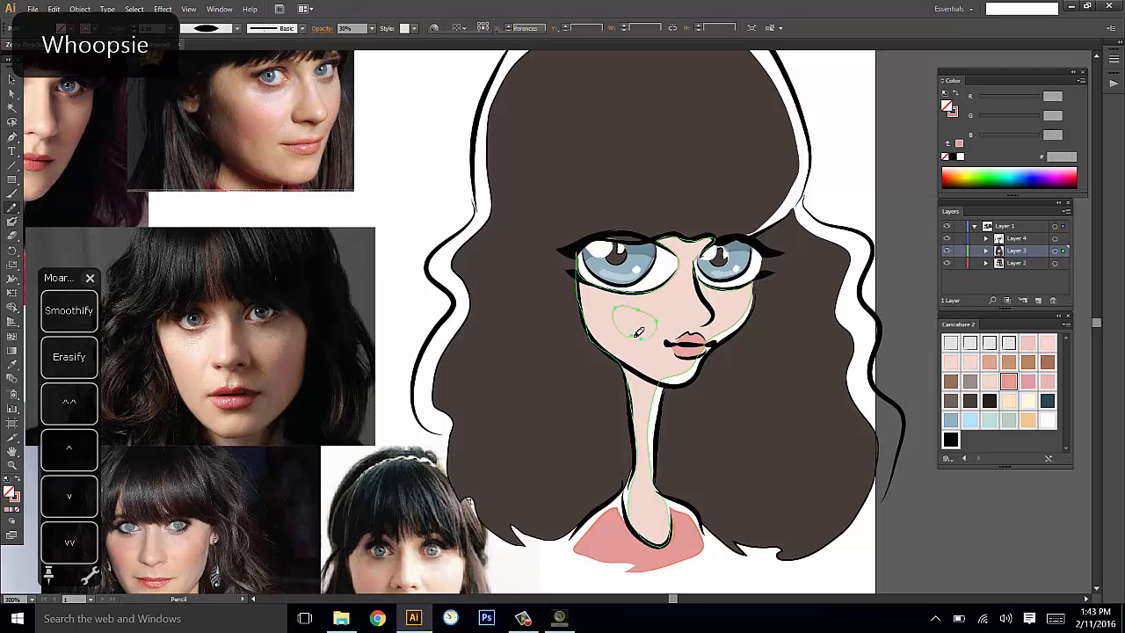
click(1007, 381)
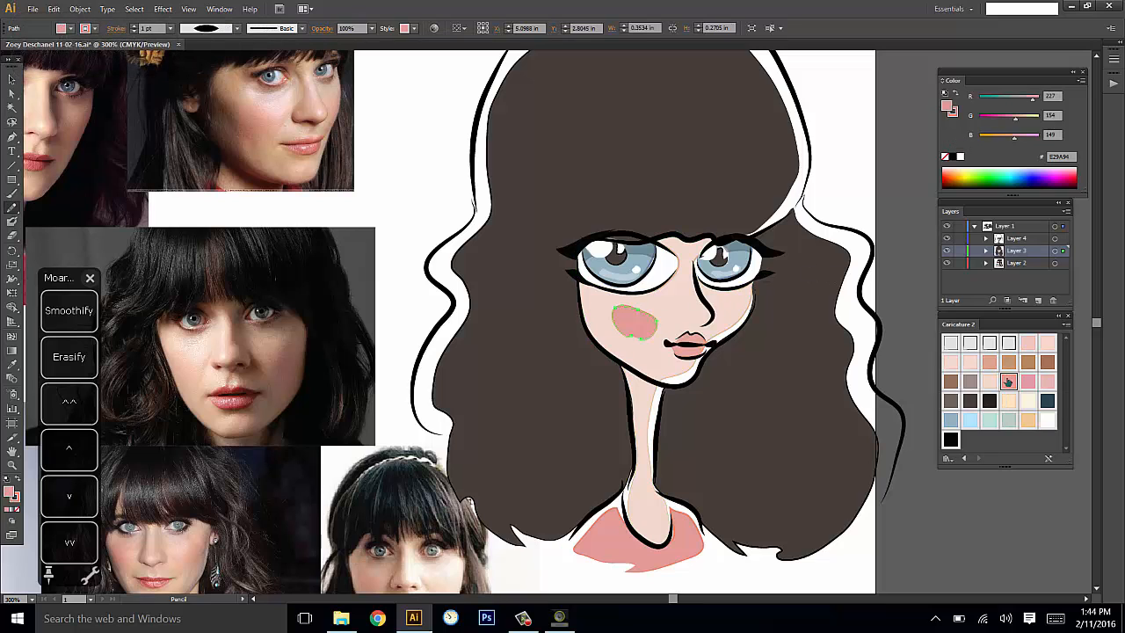
Set the opacity of the rounded cheek blush to 20%.
click(371, 28)
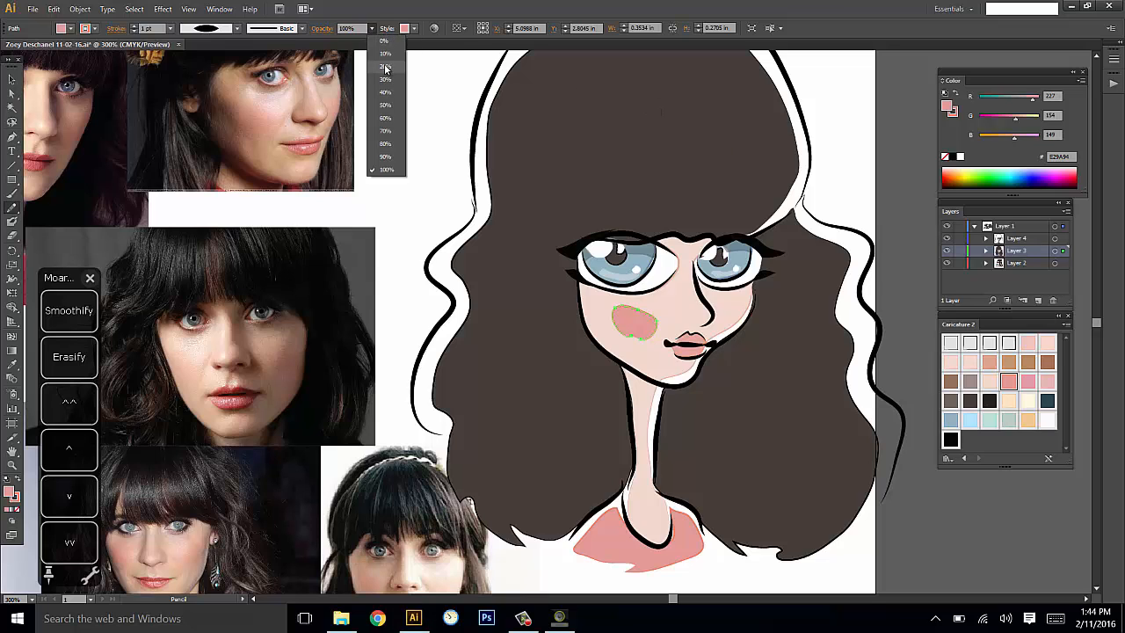
click(381, 67)
key(ctrl+shift+a)
drag(871, 177, 860, 182)
Set the opacity of the rounded cheek blush to 40%.
key(v)
click(624, 327)
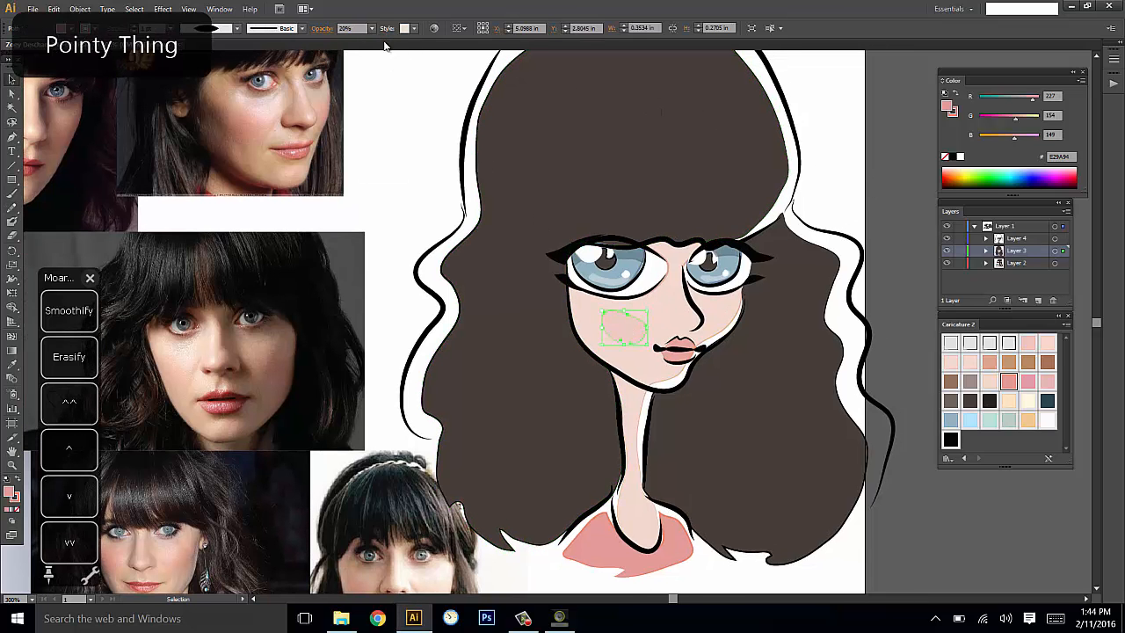
click(372, 28)
click(384, 92)
key(ctrl+shift+a)
drag(880, 166, 850, 163)
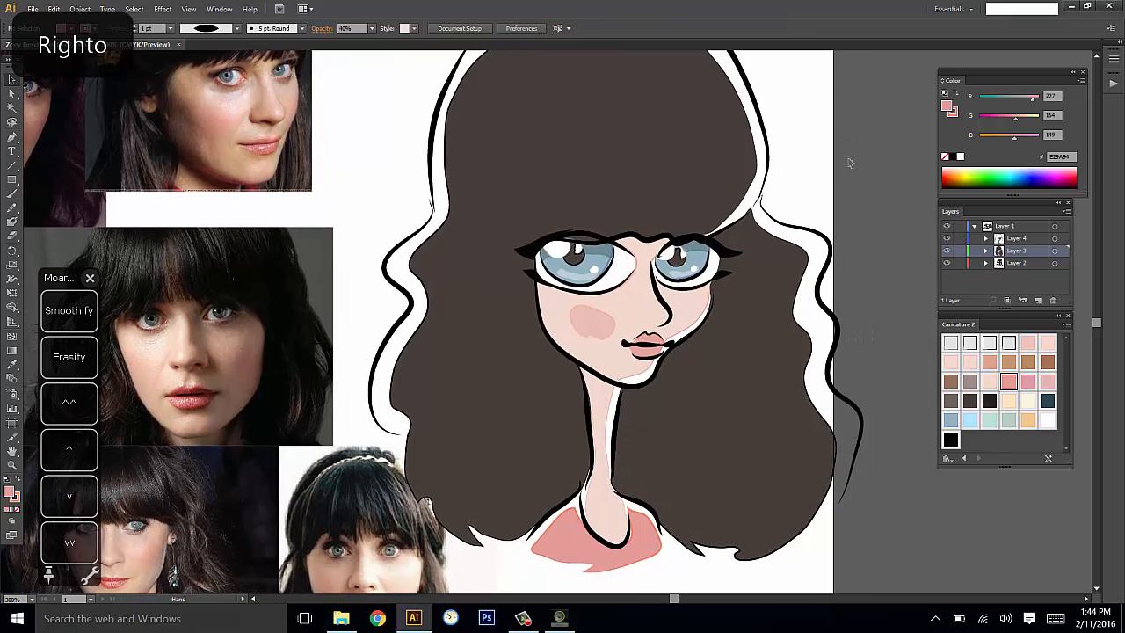
Reshape the cheek blush with the Pencil tool to about 0.39 by 0.29 in and move it slightly upward on the face.
key(n)
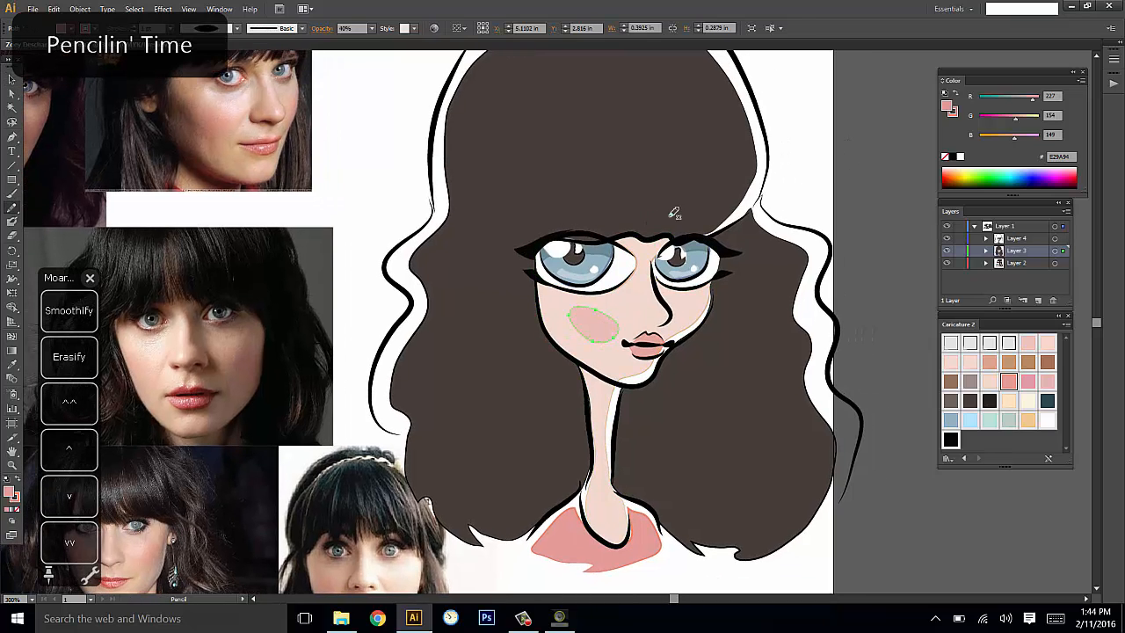
key(ctrl+shift+a)
key(v)
drag(603, 326, 602, 322)
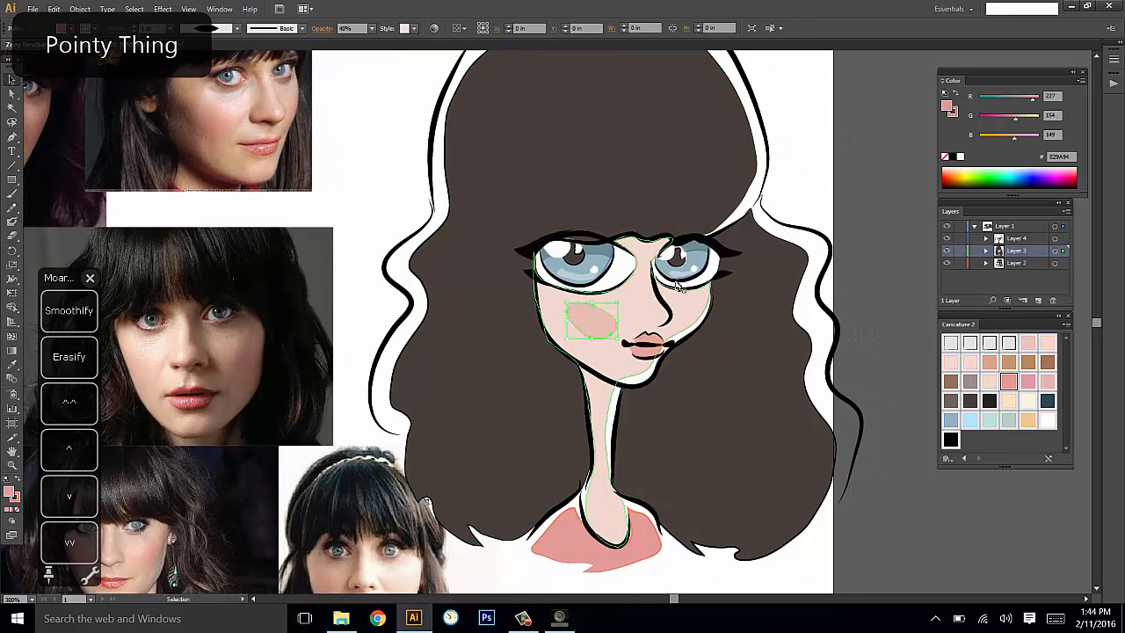
click(811, 158)
Select the blush shape on the left-hand cheek.
drag(829, 179, 903, 194)
click(678, 341)
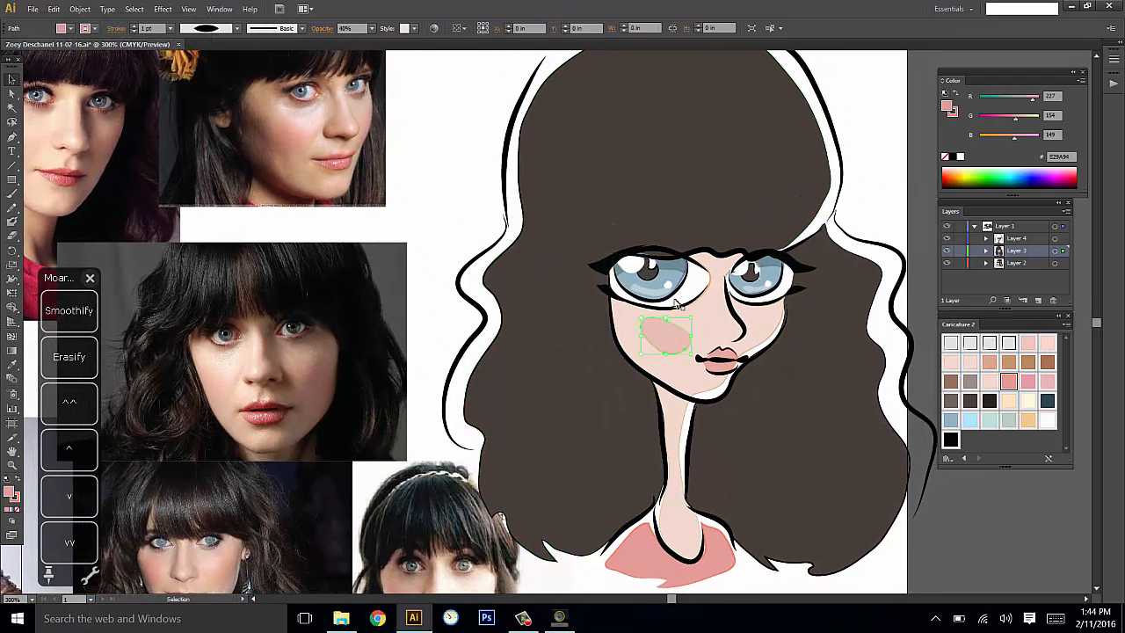
Lower the opacity of the pink cheek blush to 30%.
click(371, 28)
click(386, 79)
click(882, 163)
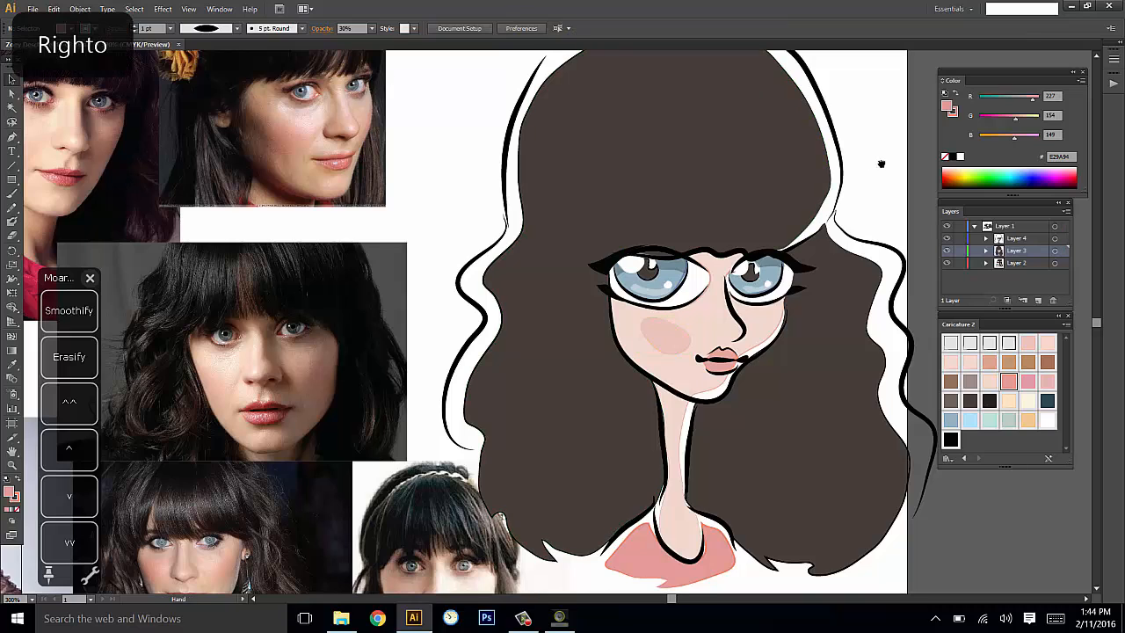
drag(882, 164, 850, 150)
Redraw the outline of the larger cheek blush into a rounder patch with the Pencil tool.
click(632, 318)
key(n)
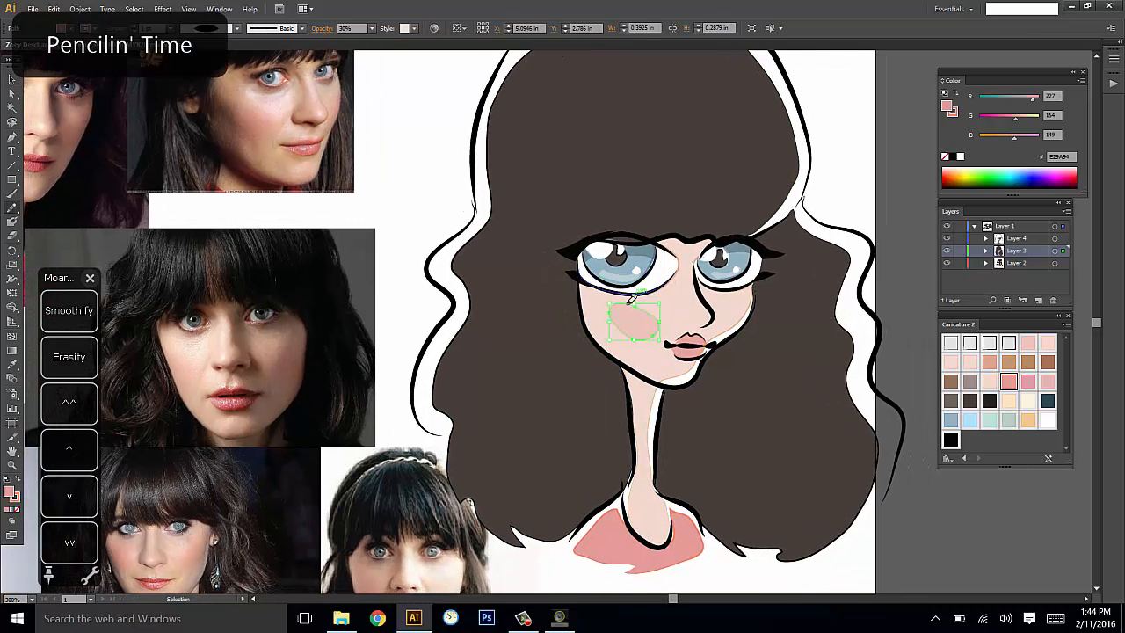
key(ctrl+shift+a)
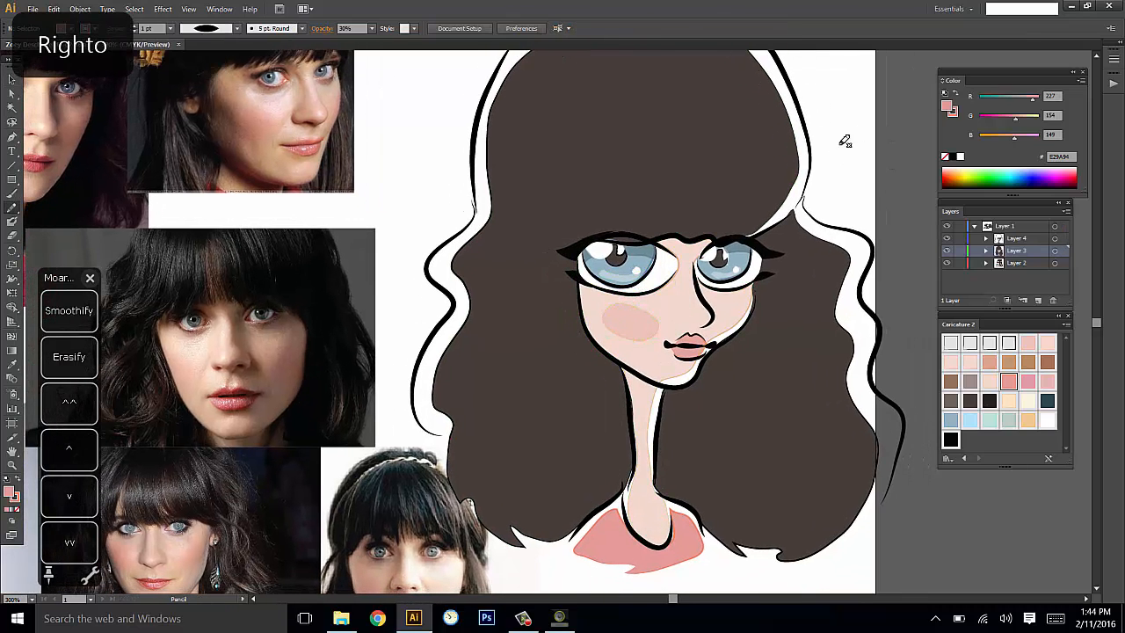
key(ctrl+z)
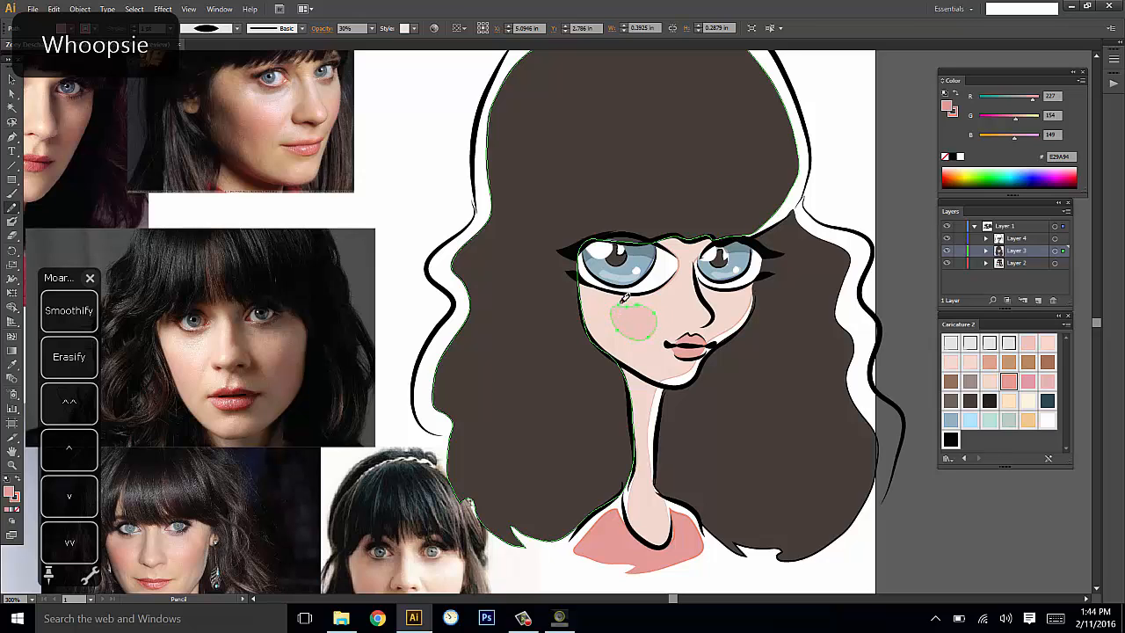
key(ctrl+shift+a)
Draw a small blush patch about 0.16 by 0.15 in on the far cheek and copy the larger blush's appearance onto it.
mouse_move(859, 199)
mouse_down()
mouse_move(818, 194)
mouse_move(839, 187)
mouse_up()
drag(701, 318, 708, 316)
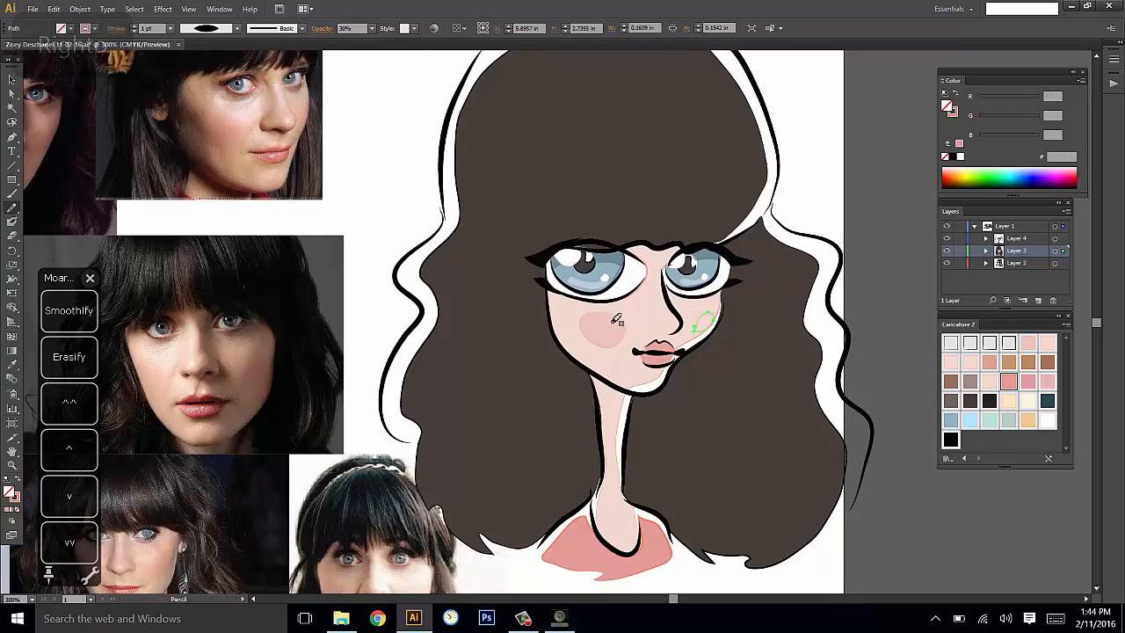
key(i)
click(617, 321)
key(ctrl+shift+a)
Refine the outline of the small blush on the far cheek with the Pencil tool.
drag(860, 223, 873, 246)
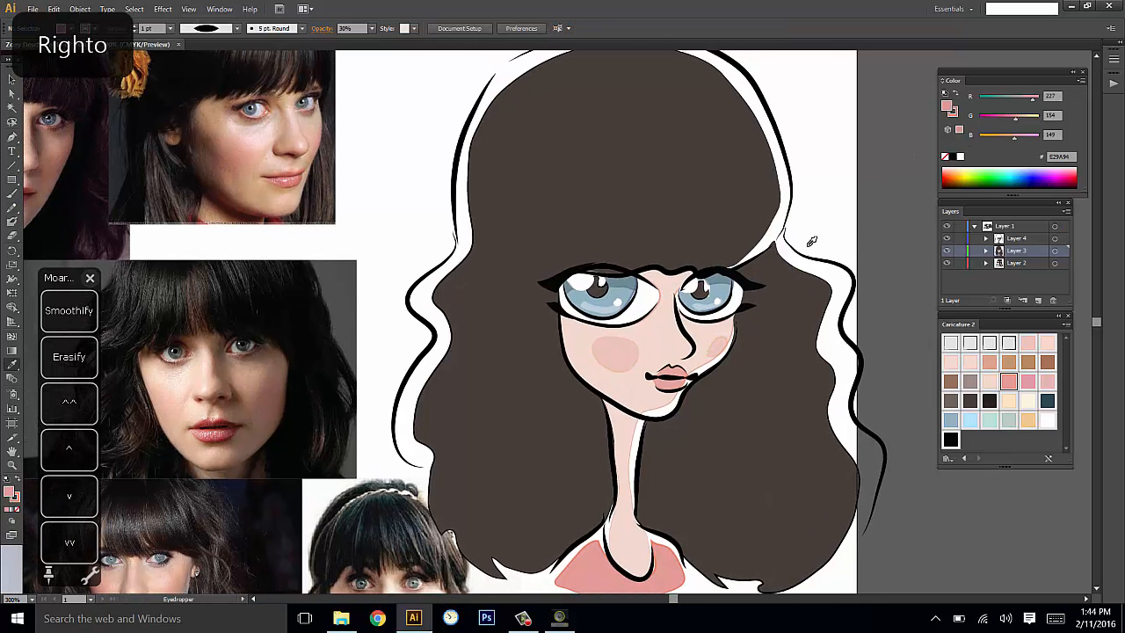
key(v)
click(716, 349)
key(n)
drag(720, 352, 728, 342)
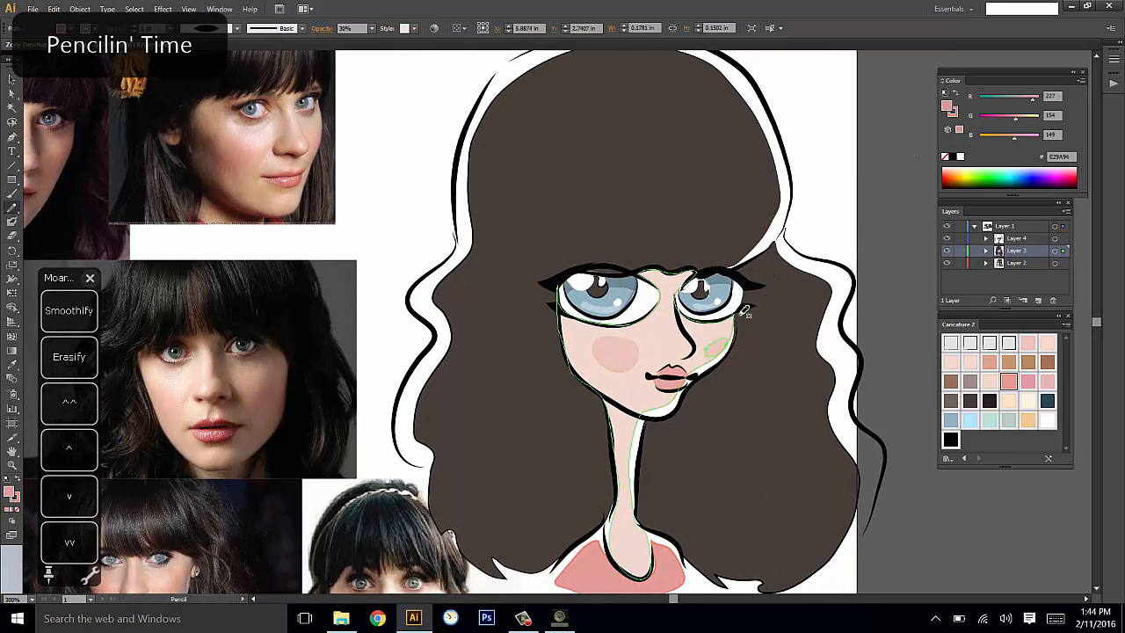
key(ctrl+shift+a)
Nudge the small far-cheek blush slightly into a better position beside the nose.
drag(816, 220, 836, 242)
key(v)
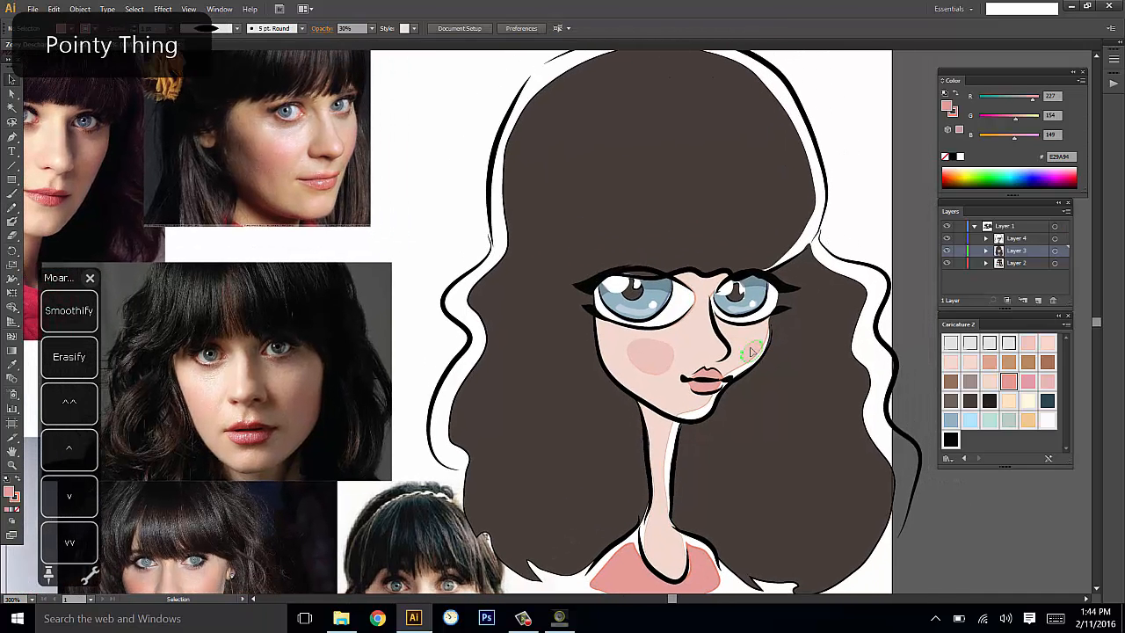
drag(767, 331, 765, 330)
click(838, 219)
drag(763, 290, 849, 209)
drag(911, 247, 830, 289)
key(space)
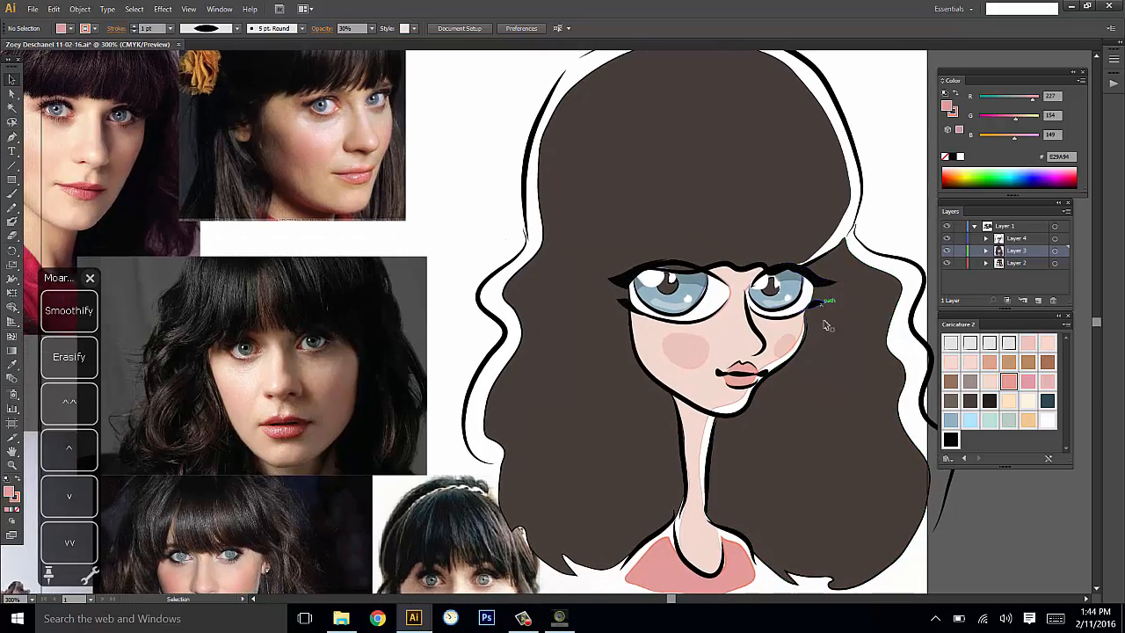
drag(814, 363, 844, 398)
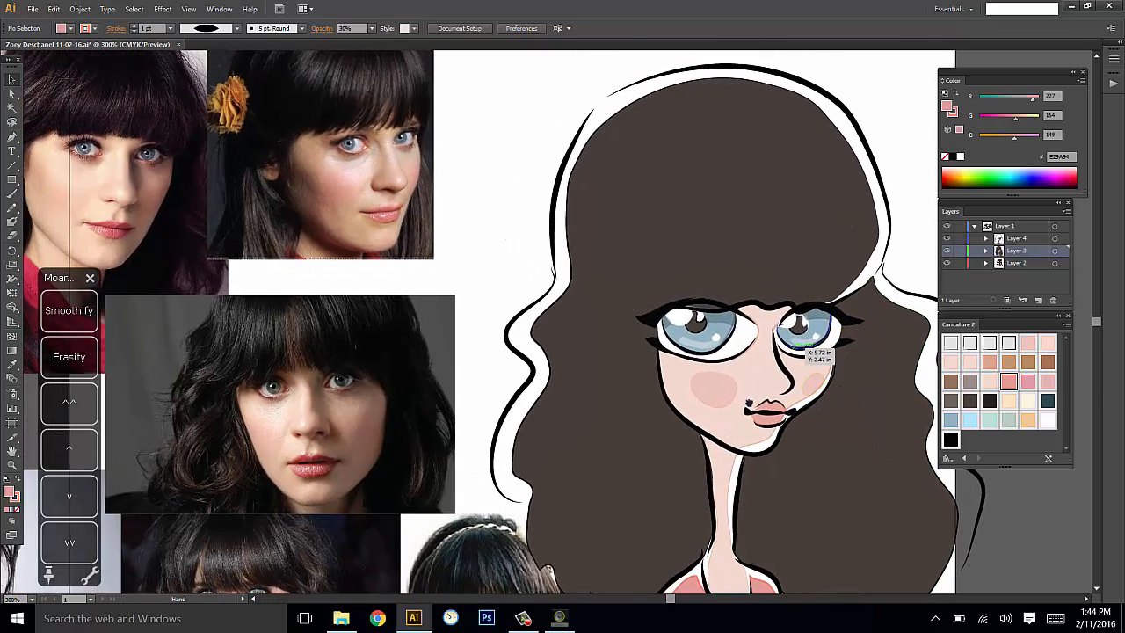
drag(746, 401, 684, 364)
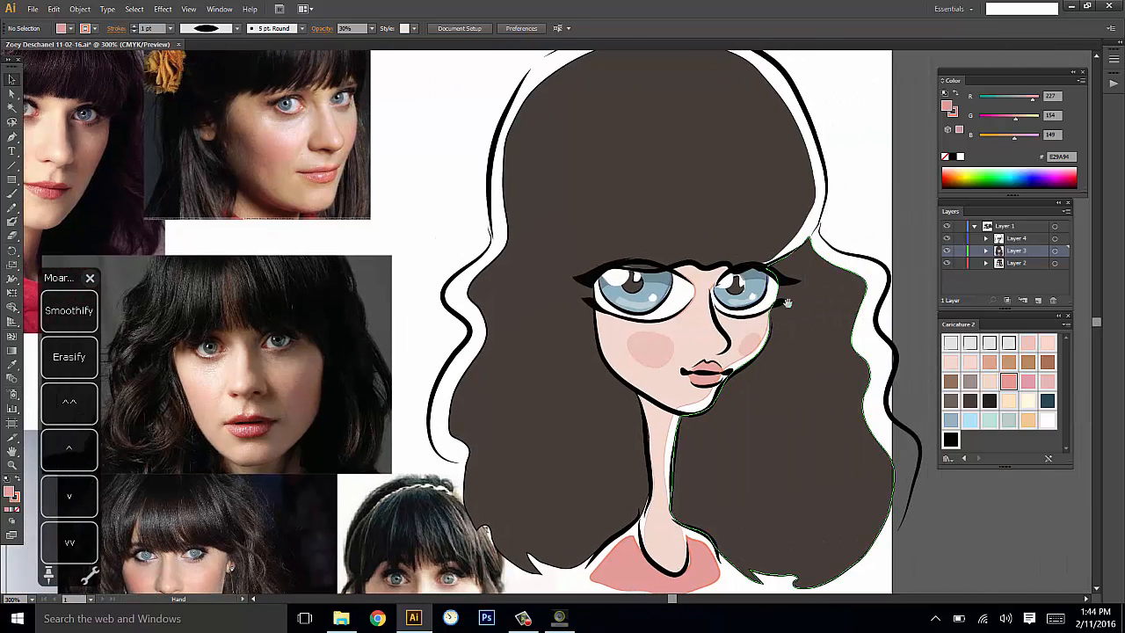
click(751, 346)
click(848, 214)
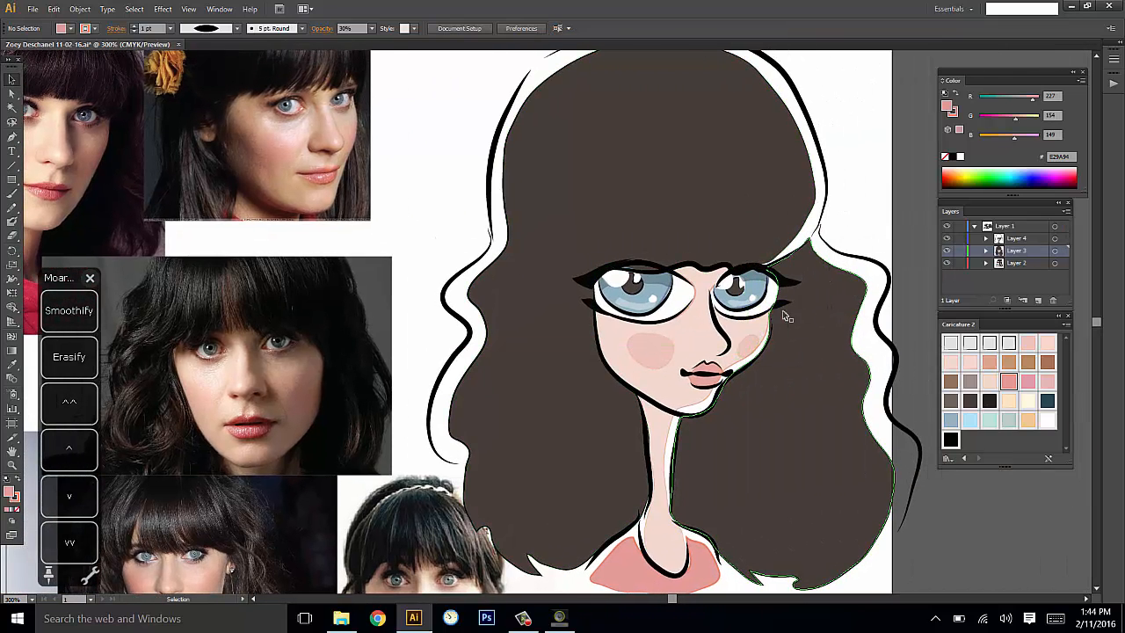
Cut the upper edge of the larger cheek blush inward with the Pencil tool.
click(648, 352)
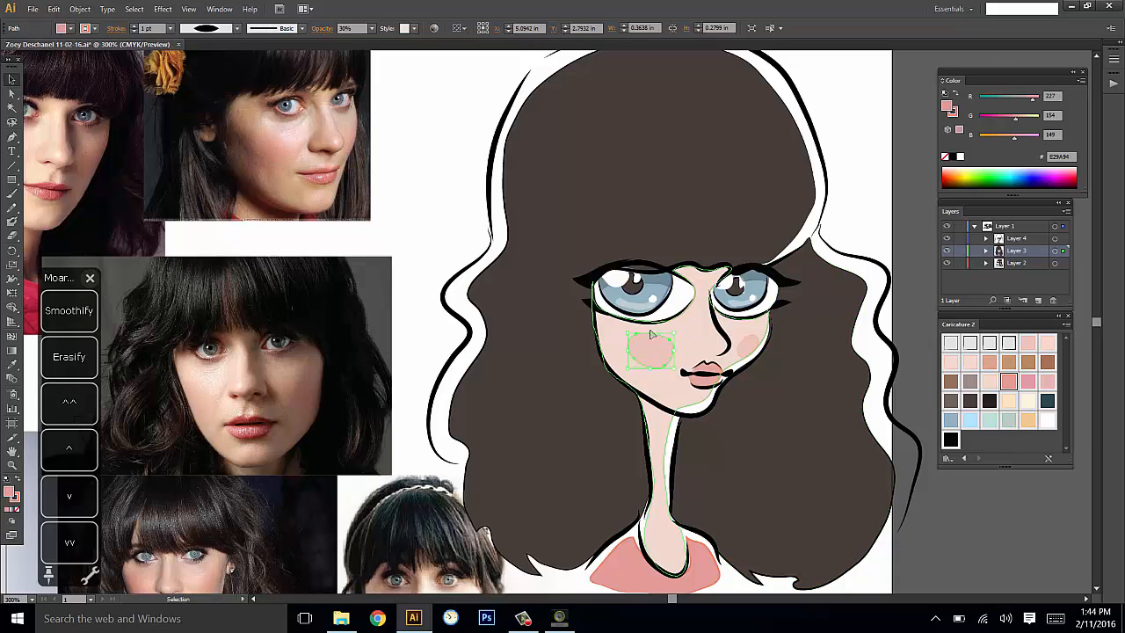
key(n)
key(ctrl+z)
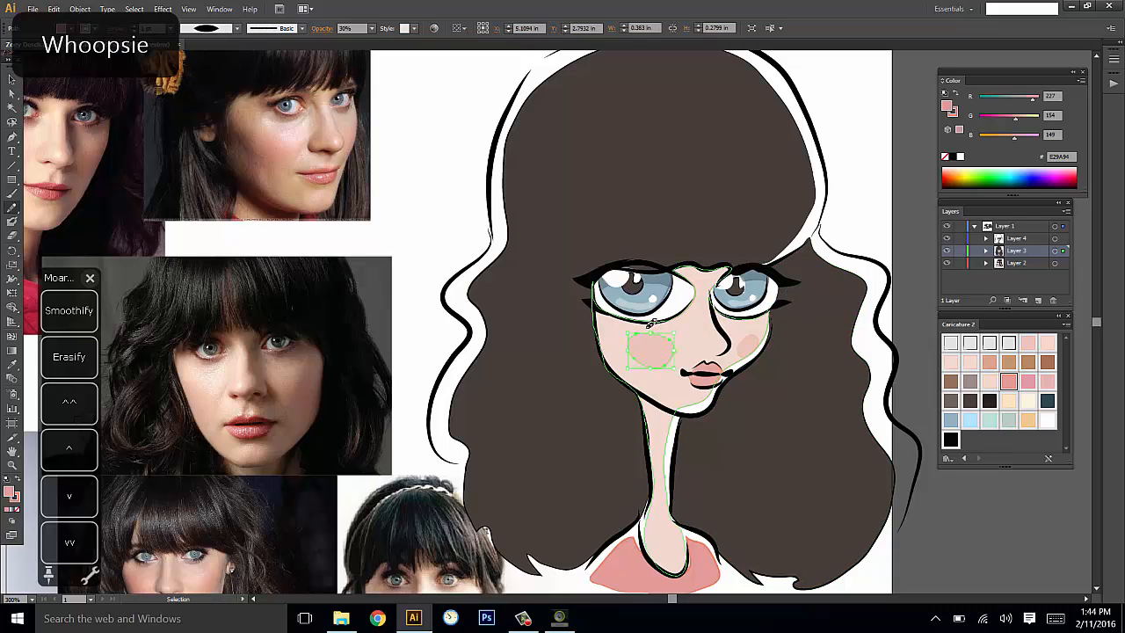
key(ctrl+shift+a)
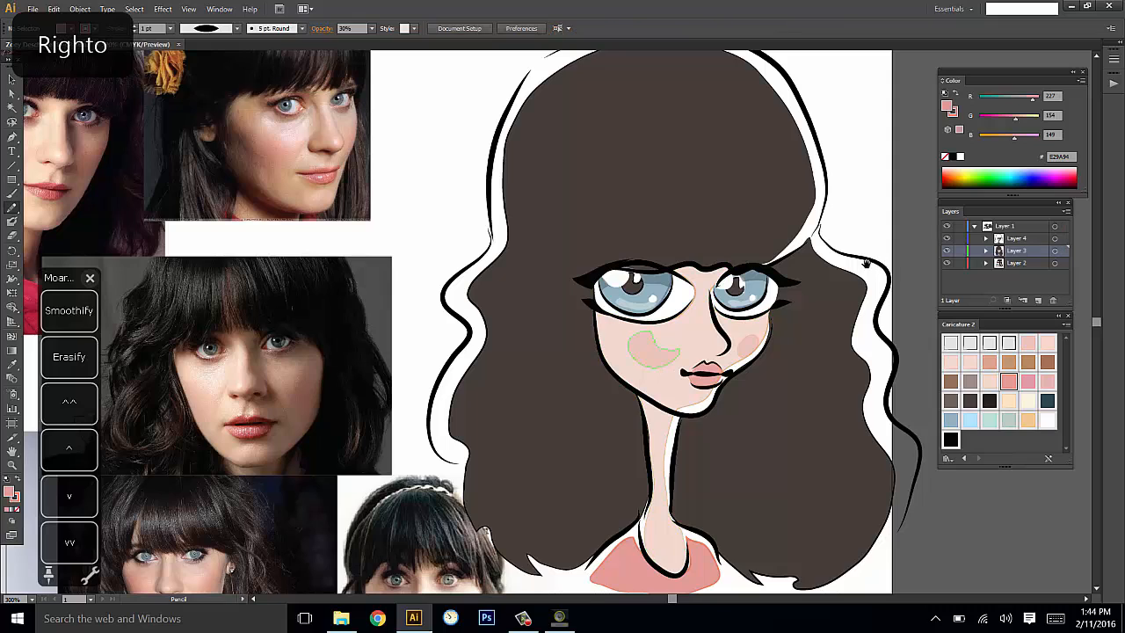
Carve a matching inward curve into the upper edge of the small far-cheek blush.
key(v)
click(764, 329)
key(n)
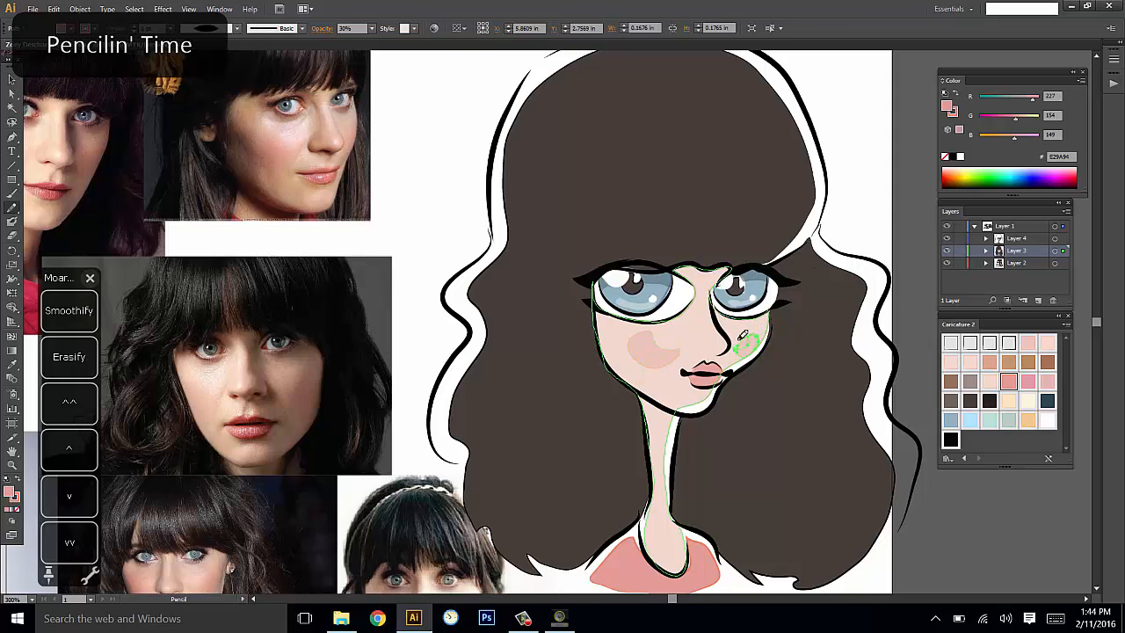
key(ctrl+shift+a)
key(ctrl+z)
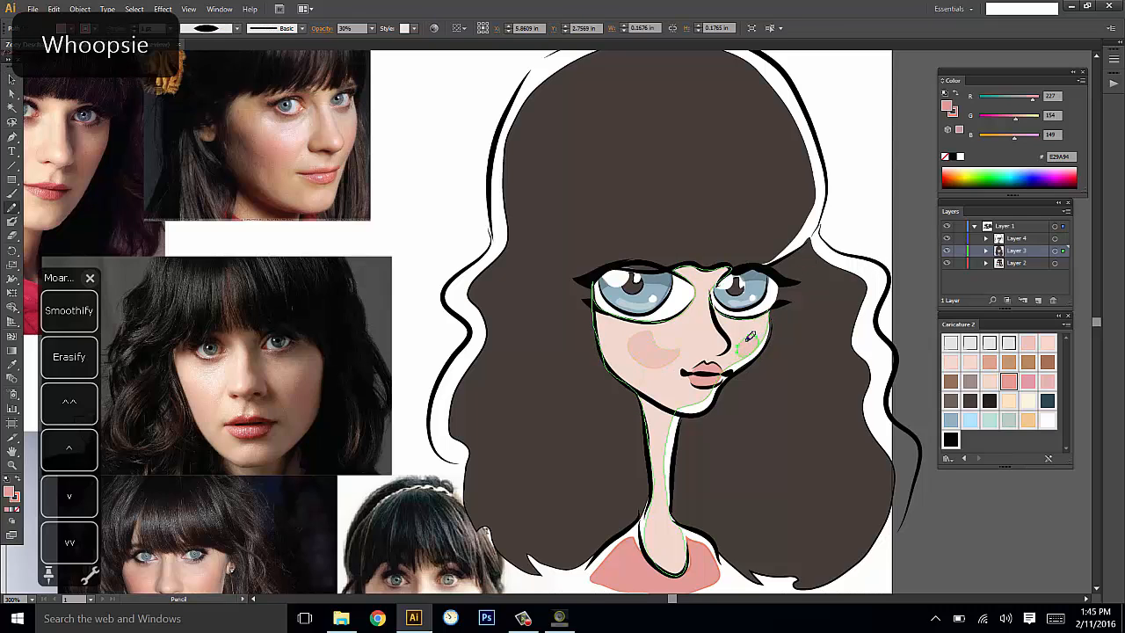
key(ctrl+shift+a)
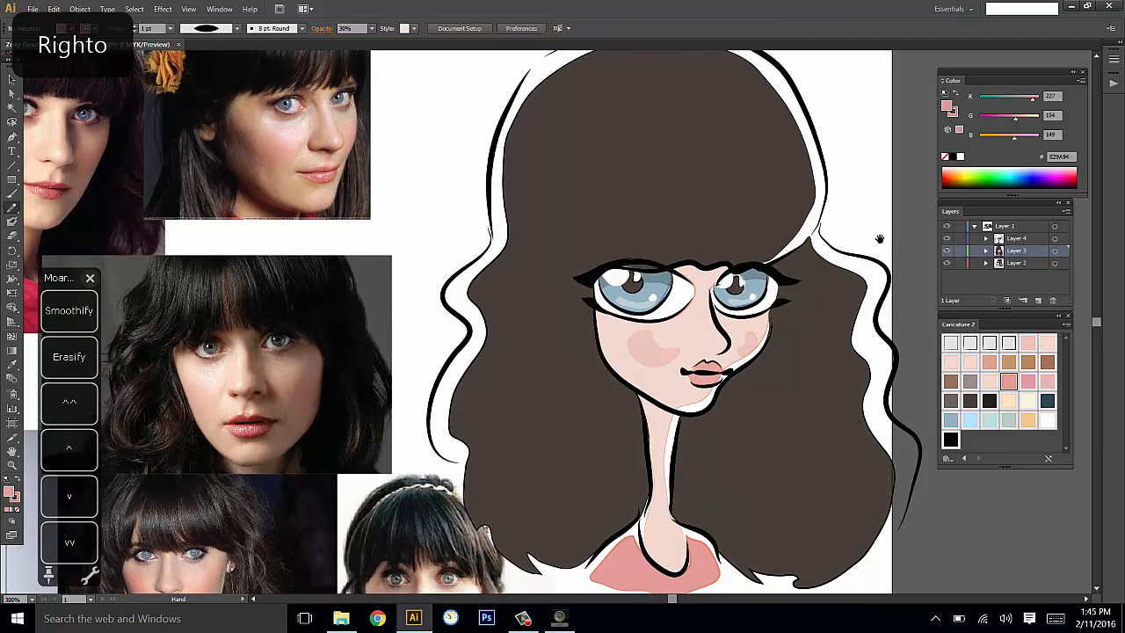
Smooth the inward curve and tip of the larger cheek blush with the Pencil tool.
key(v)
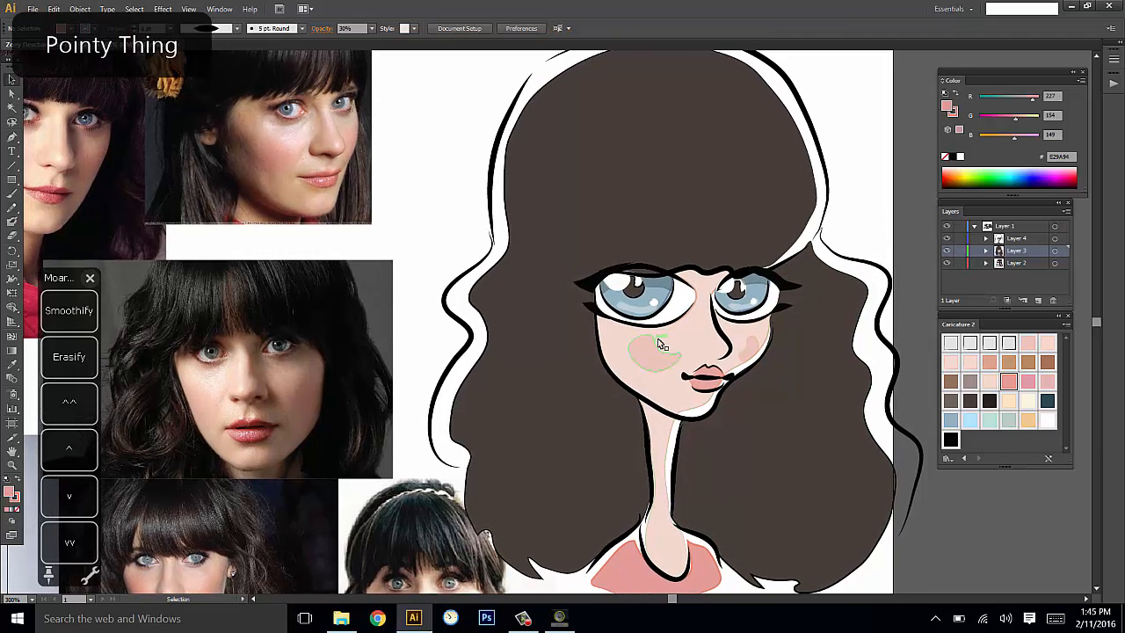
click(665, 355)
key(n)
drag(665, 355, 673, 351)
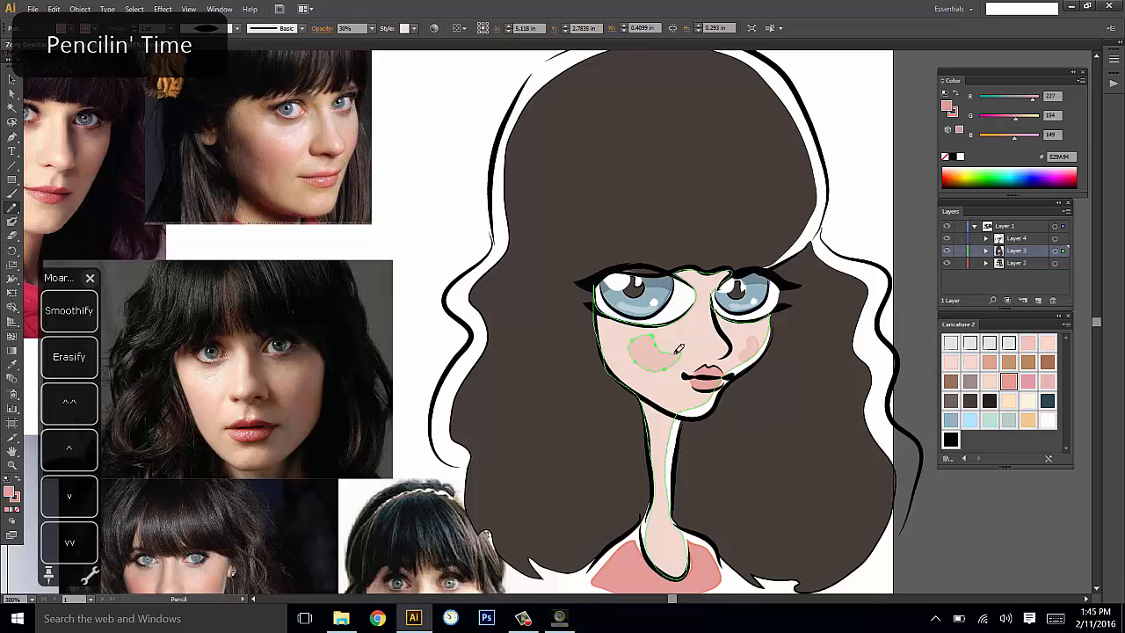
key(ctrl+shift+a)
Redraw the inner edge of the small far-cheek blush with the Pencil tool.
scroll(854, 278, up, 1)
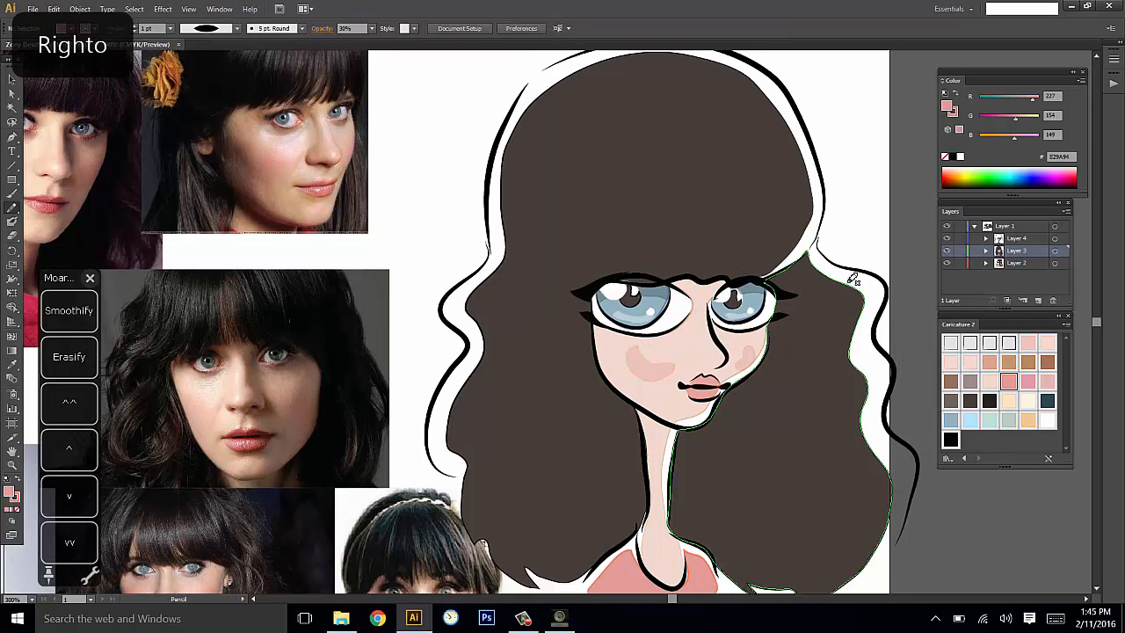
key(v)
click(753, 364)
key(n)
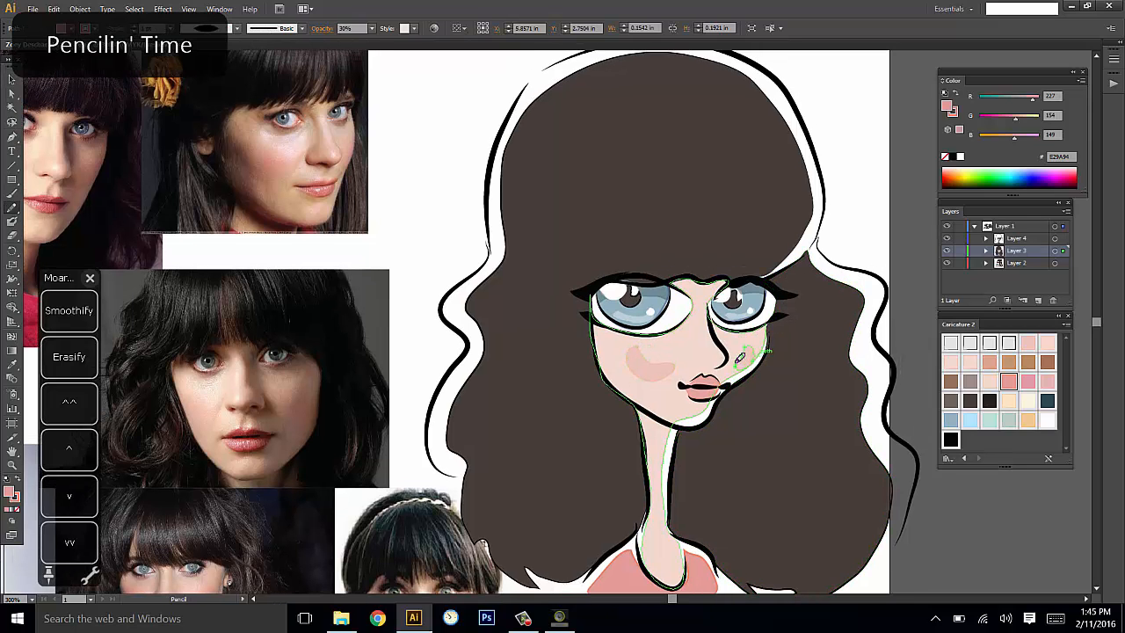
drag(757, 353, 752, 348)
key(ctrl+shift+a)
Trim the upper edge of the larger cheek blush into a smooth, slimmer crescent.
drag(868, 230, 863, 220)
key(v)
click(651, 364)
key(n)
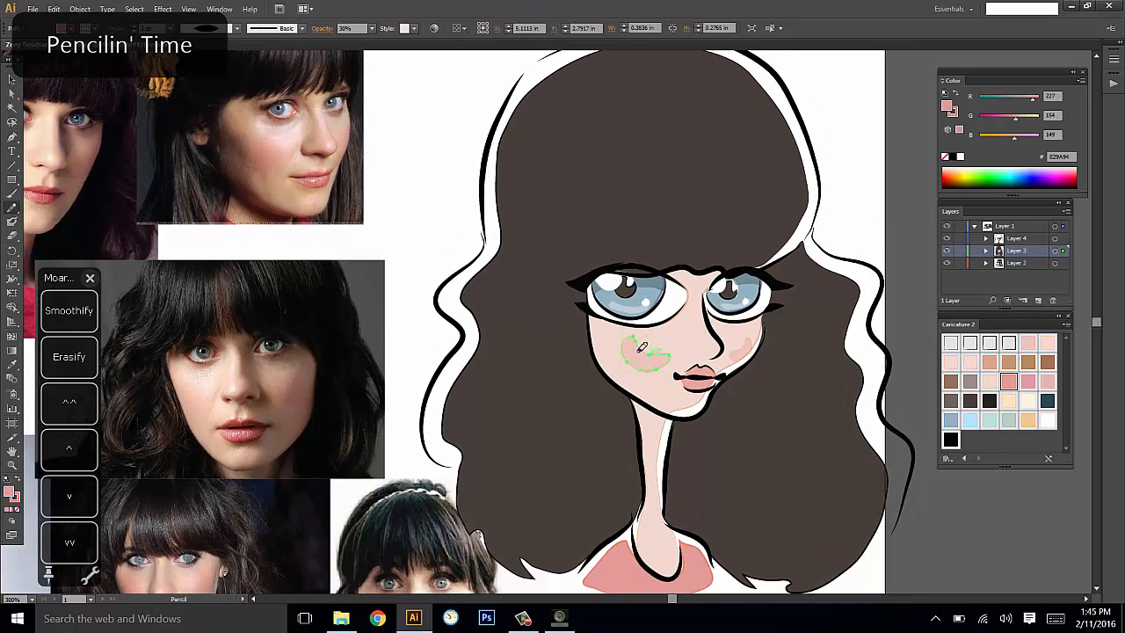
key(ctrl+shift+a)
key(v)
click(655, 360)
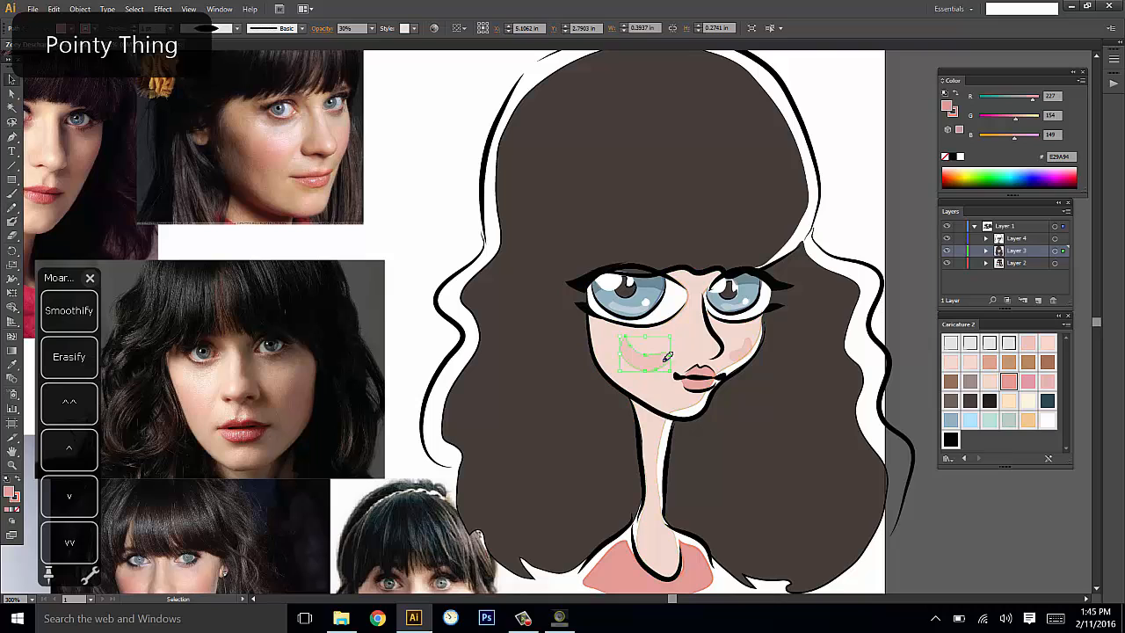
key(n)
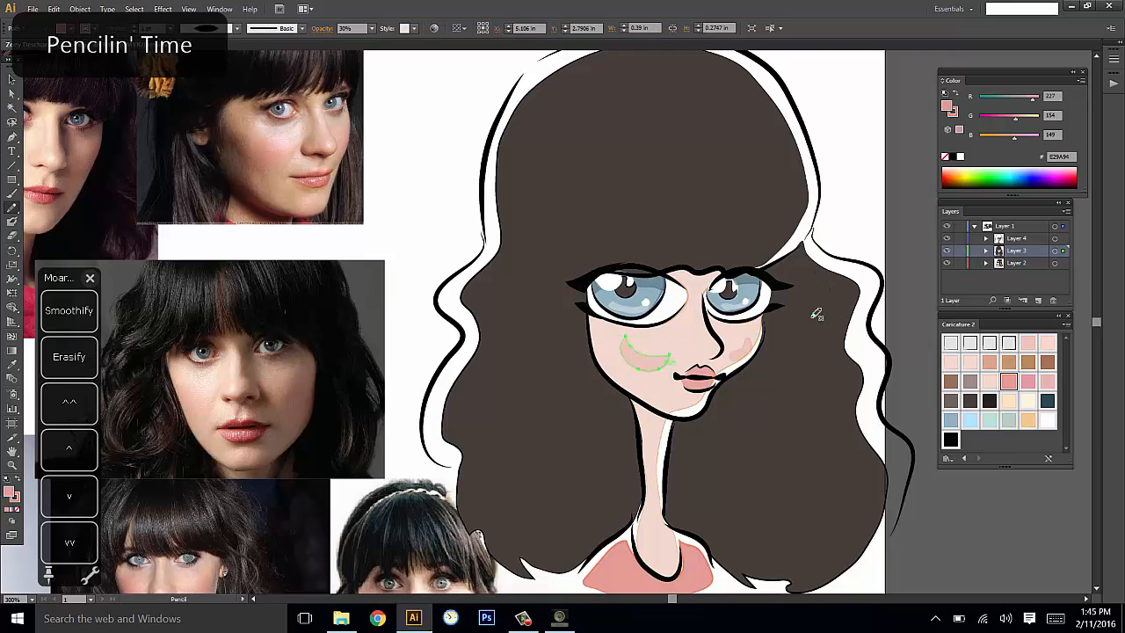
Slim the far-cheek blush into a crescent that matches the larger blush.
key(ctrl+shift+a)
key(v)
click(740, 351)
key(n)
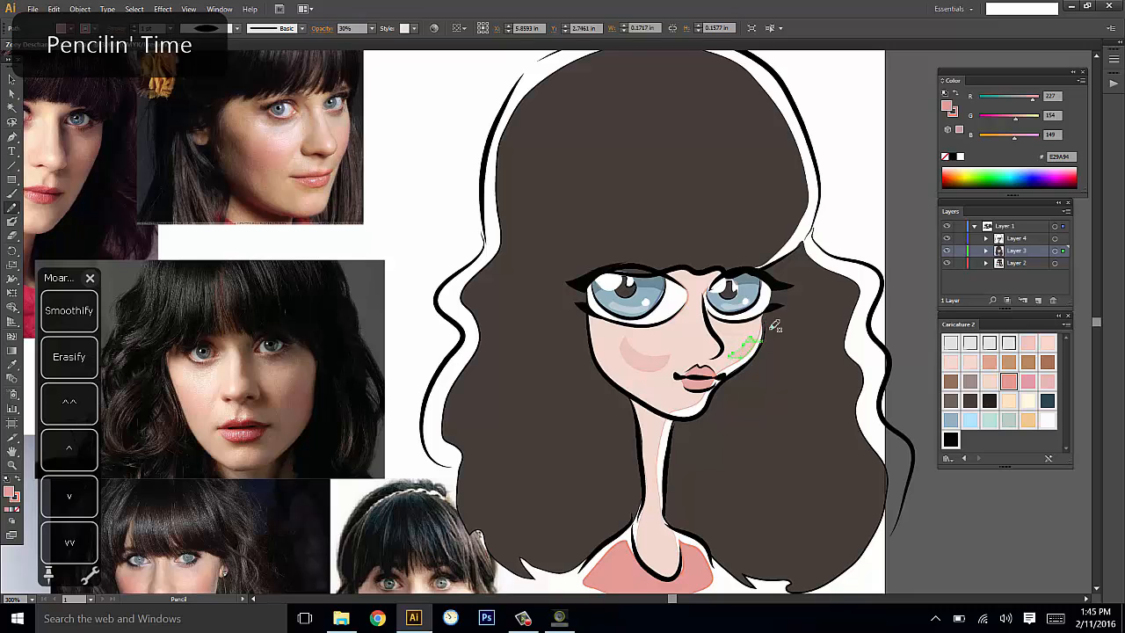
key(ctrl+shift+a)
Shift the far-cheek crescent blush slightly upward and deselect it.
scroll(843, 264, down, 1)
key(v)
drag(741, 346, 741, 344)
click(822, 223)
click(836, 221)
click(857, 207)
Redraw the near side of the black jaw outline, from chin to outer eye corner, as a slimmer line with the Pencil tool.
mouse_move(849, 216)
mouse_down()
mouse_move(846, 229)
mouse_move(869, 185)
mouse_move(855, 269)
mouse_move(849, 256)
mouse_move(899, 276)
mouse_move(810, 283)
mouse_up()
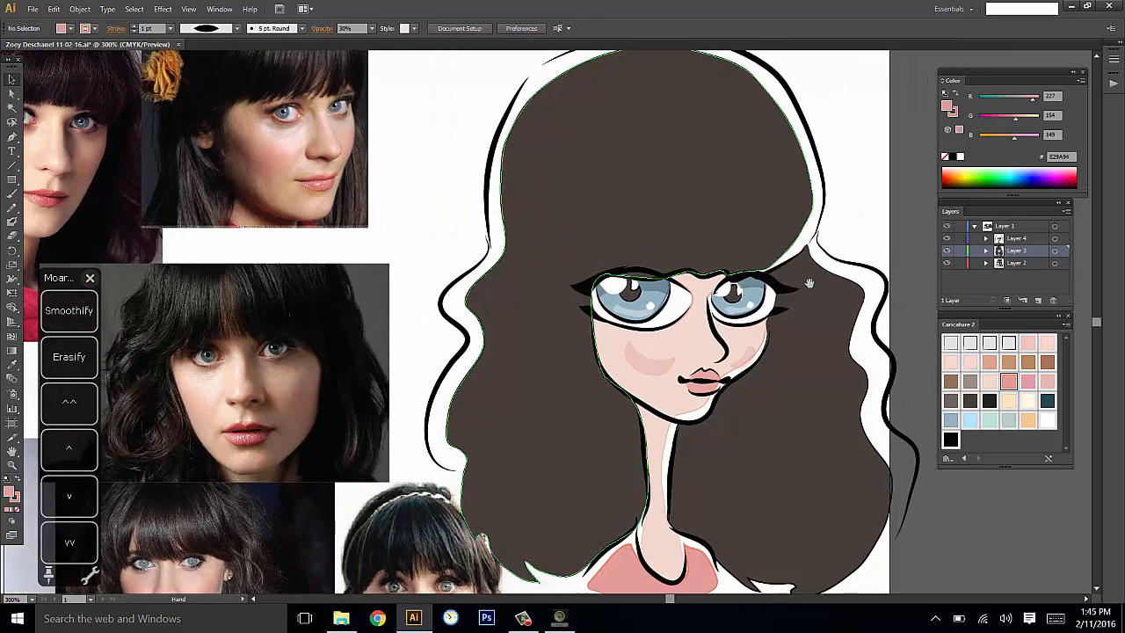
drag(875, 266, 890, 239)
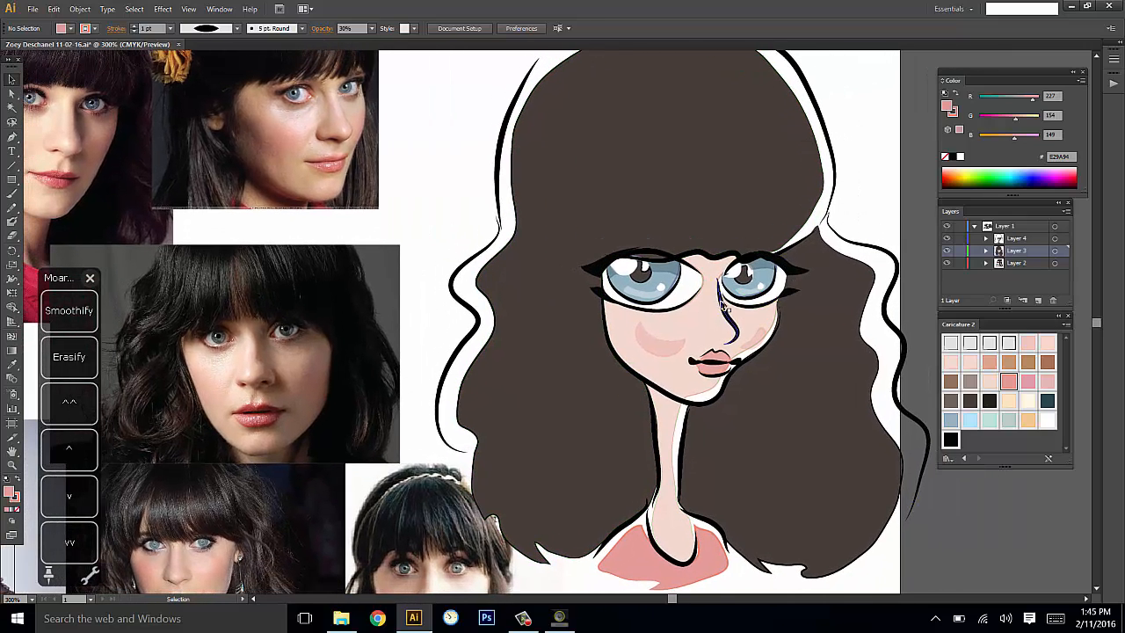
click(666, 390)
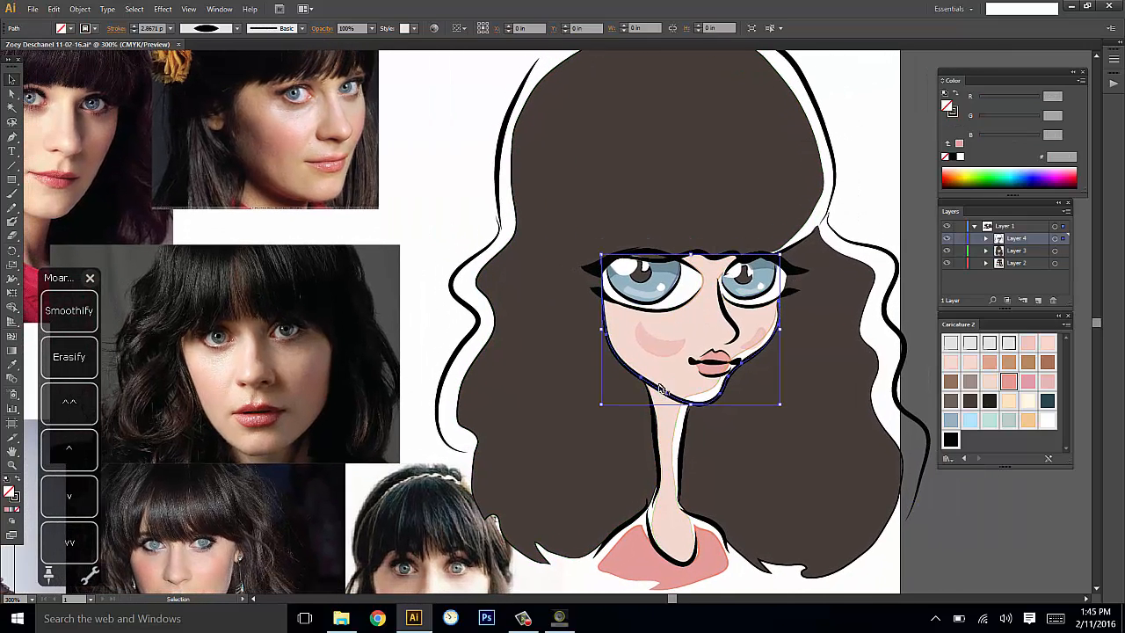
key(n)
mouse_move(670, 389)
mouse_down()
mouse_move(632, 367)
mouse_move(608, 280)
mouse_up()
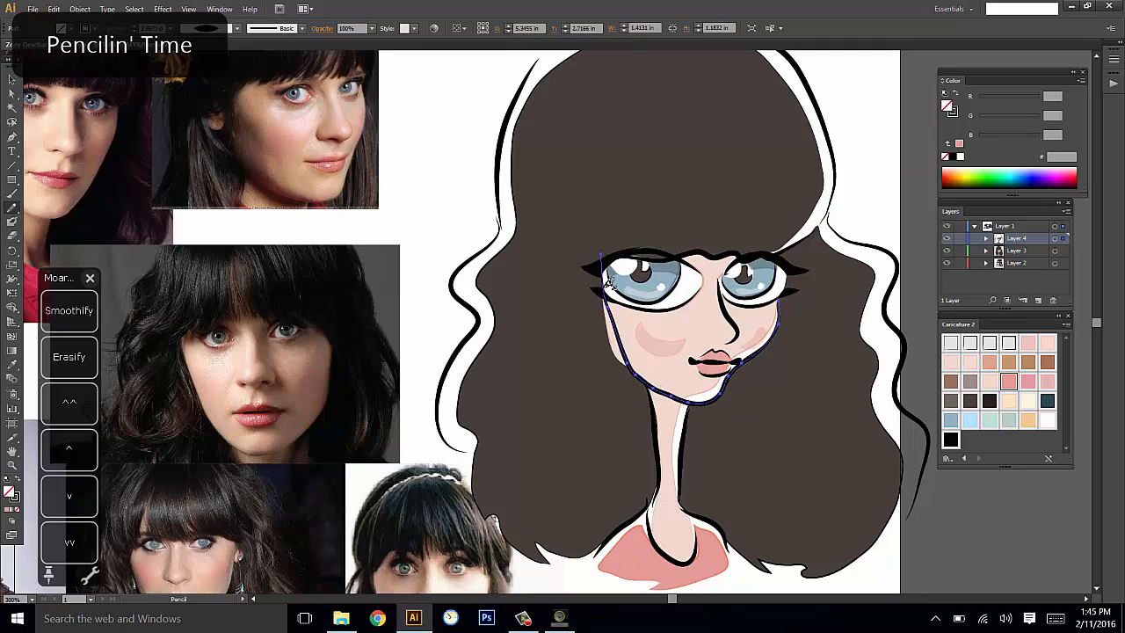
Redraw the inner edge of the brown hair fill so it follows the slimmer jawline.
ctrl+click(608, 249)
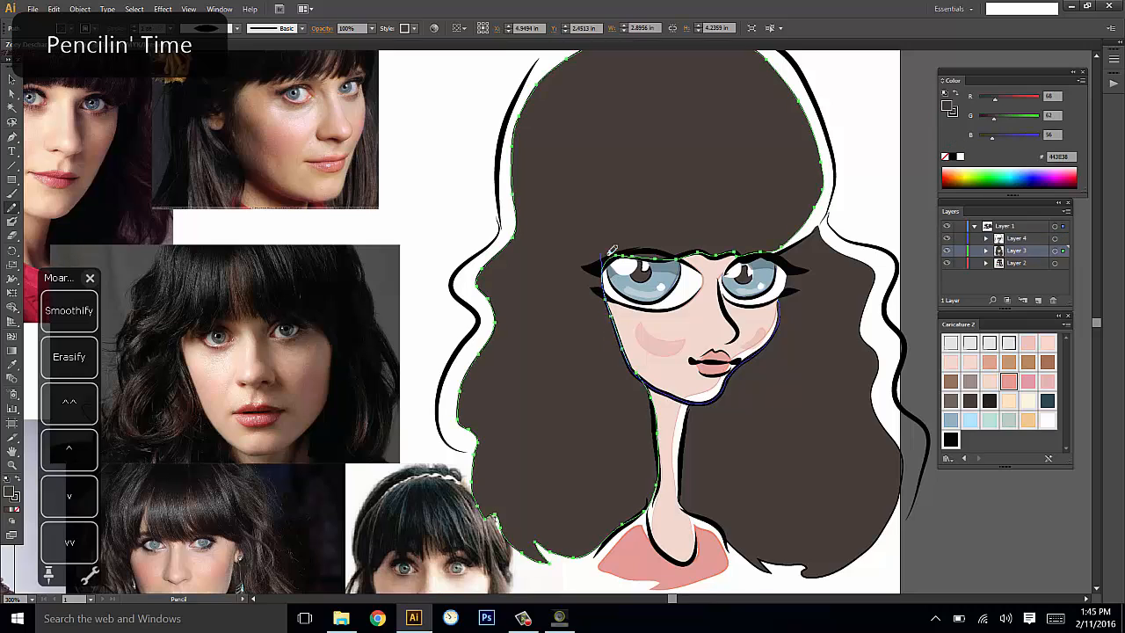
key(ctrl+shift+a)
mouse_move(852, 233)
mouse_down()
mouse_move(836, 255)
mouse_move(862, 232)
mouse_move(861, 261)
mouse_move(852, 259)
mouse_up()
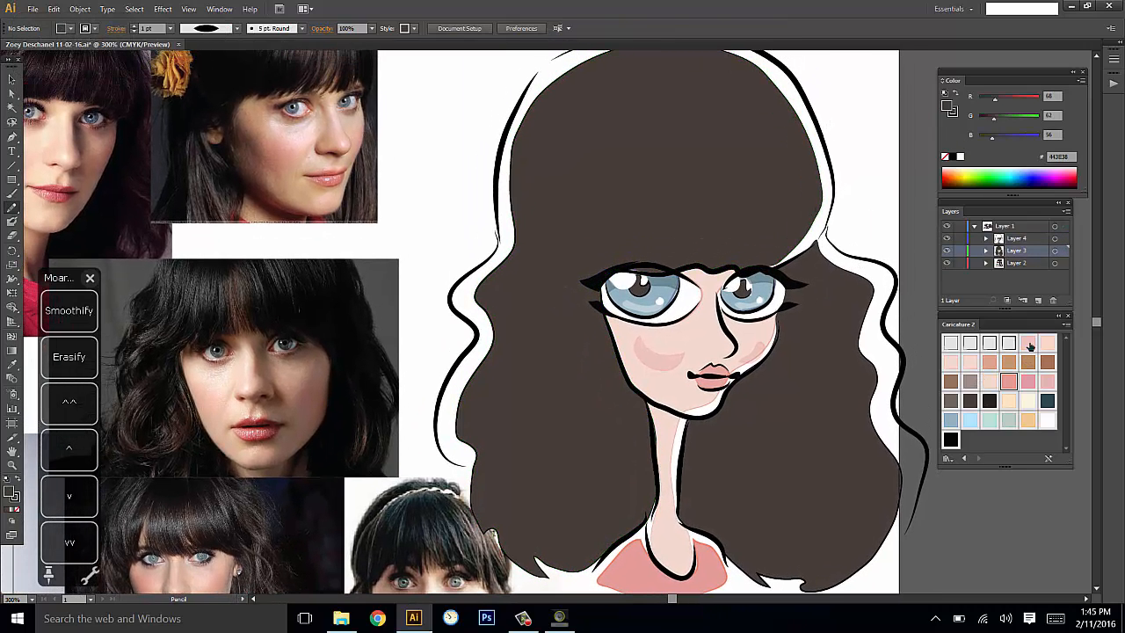
Sample the face's skin colour as the working colour and clear the selection.
click(1029, 346)
click(950, 358)
key(i)
click(700, 339)
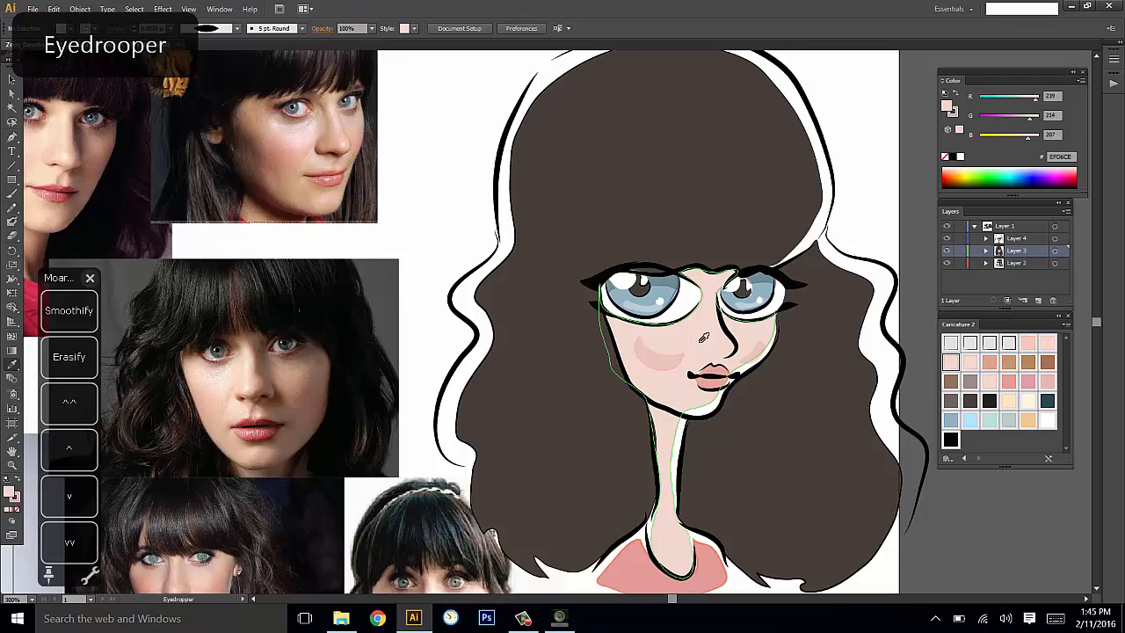
key(ctrl+shift+a)
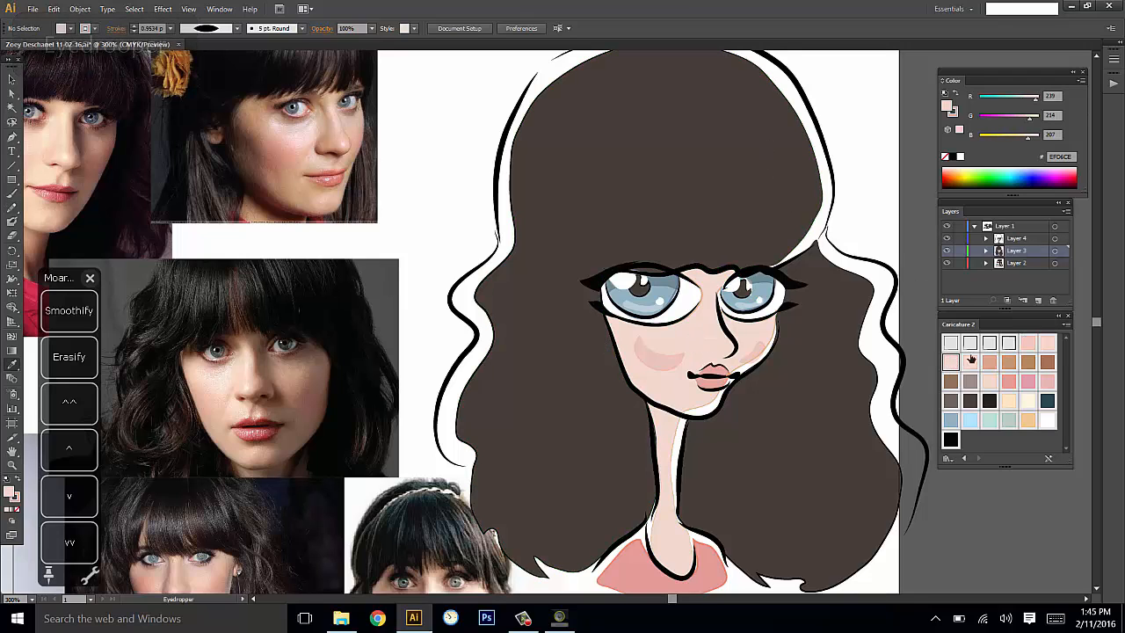
Remove the stroke colour, switch the colour sliders to HSB and darken the skin fill to 85% brightness.
key(n)
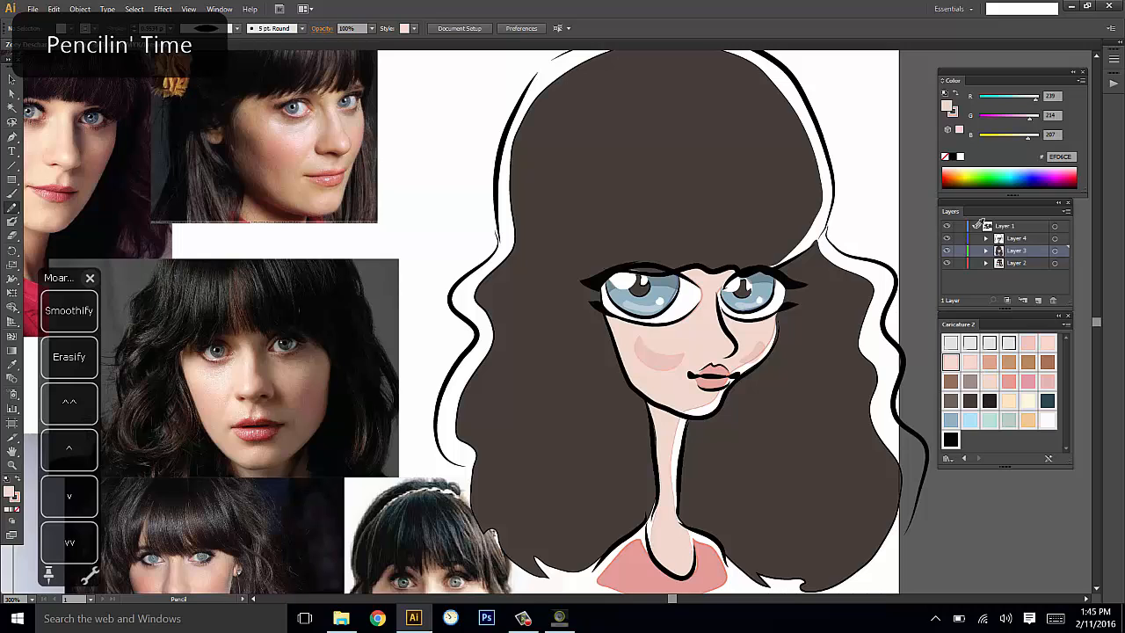
click(1081, 81)
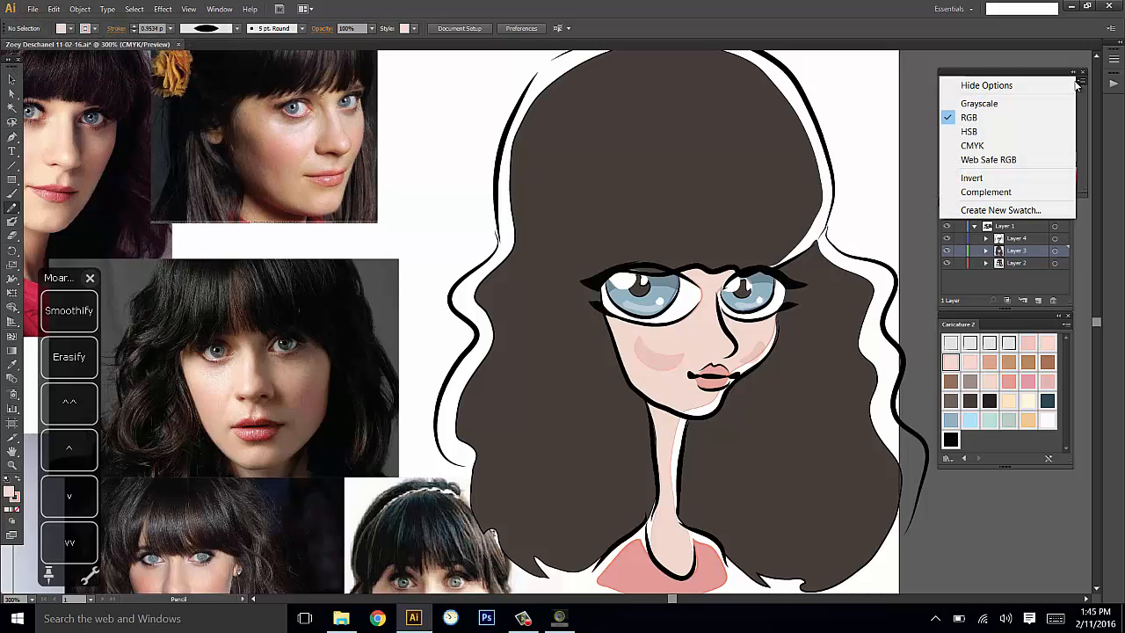
click(15, 502)
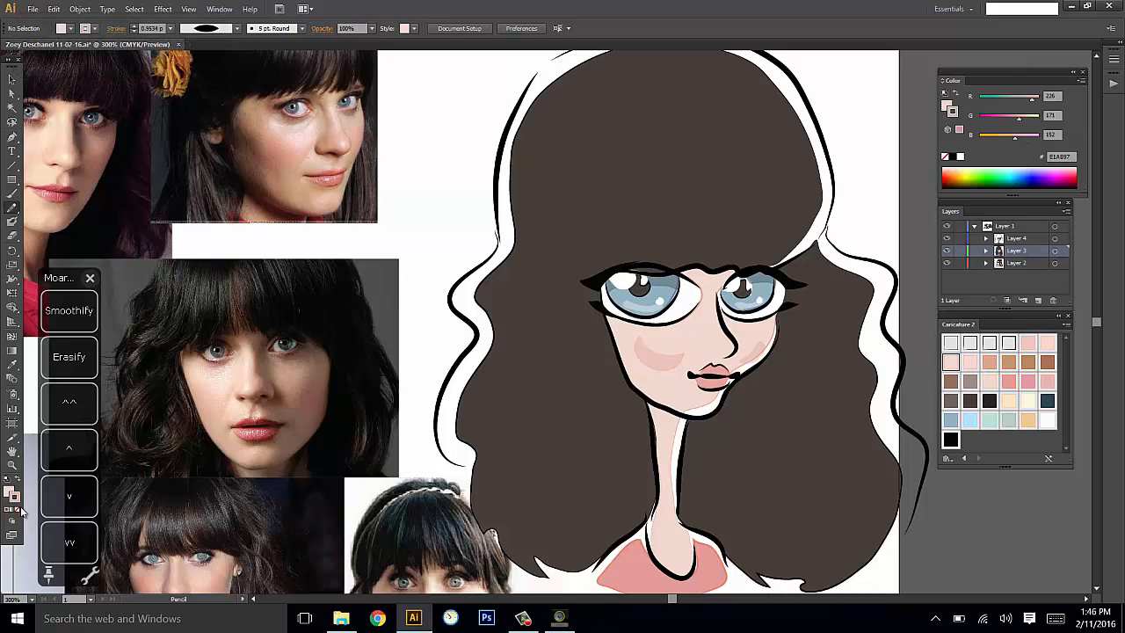
click(19, 510)
click(8, 493)
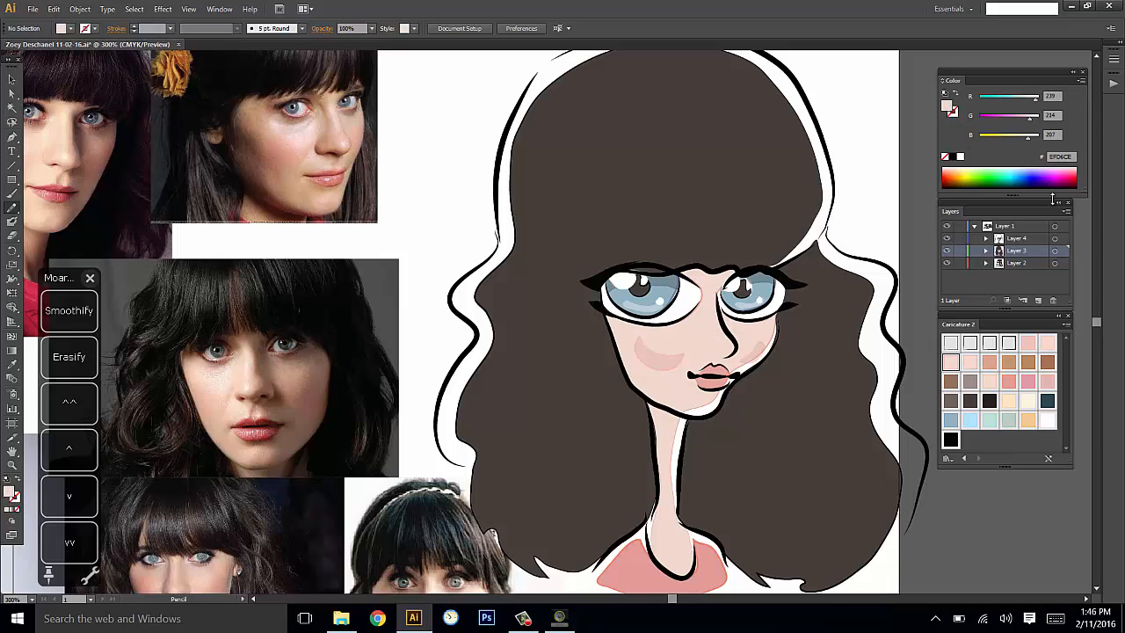
click(1082, 84)
click(1022, 132)
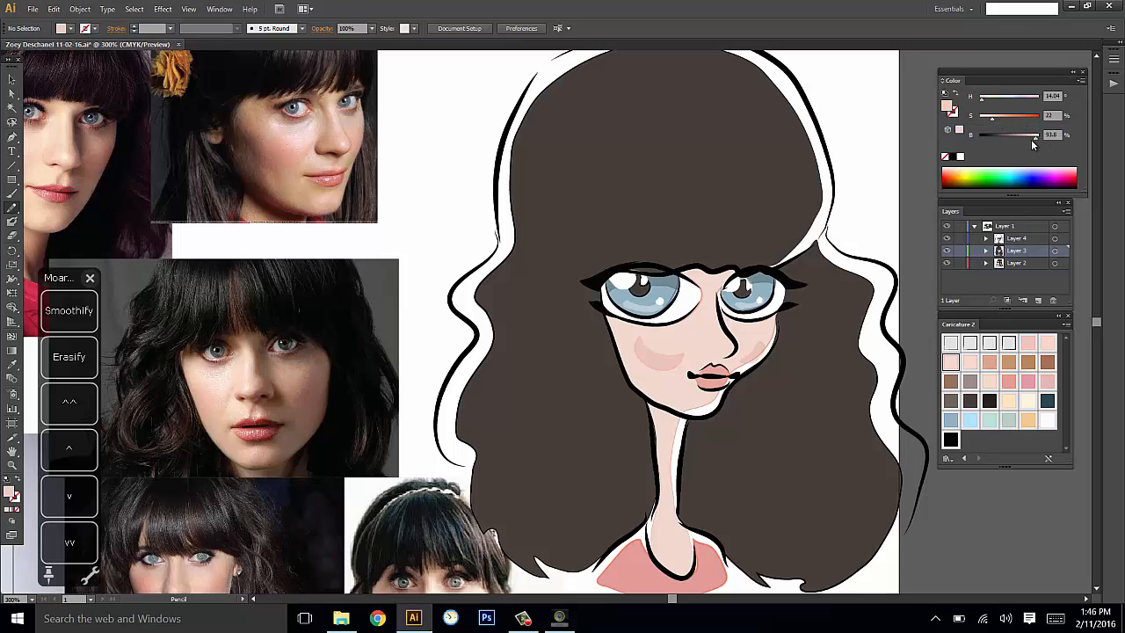
drag(1032, 139, 1029, 139)
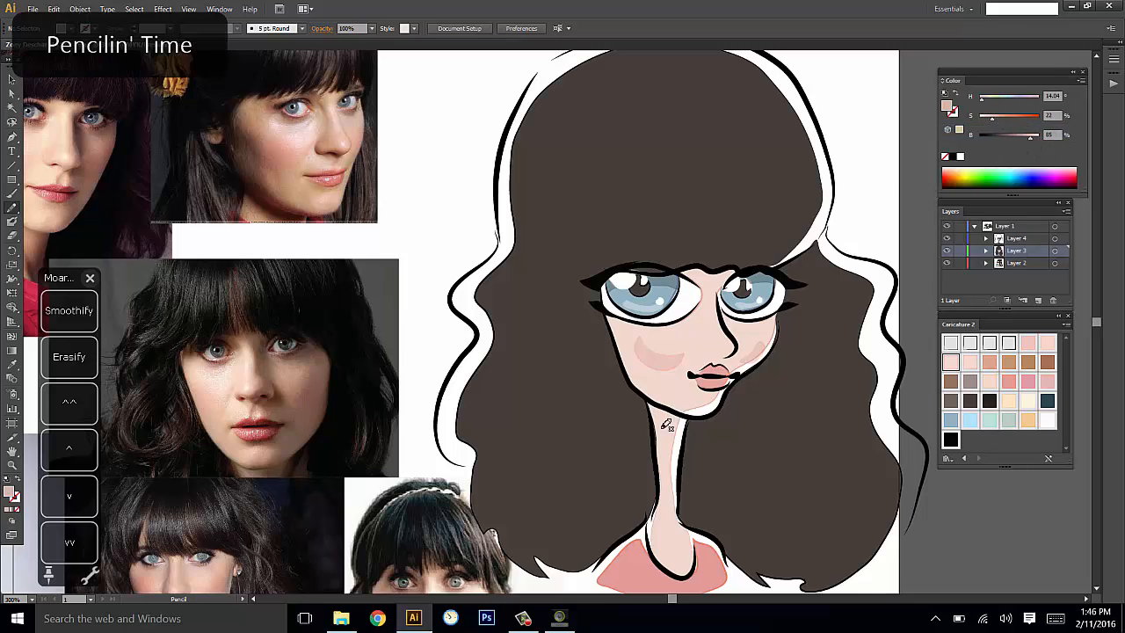
Draw a shadow shape on the upper neck just beneath the jawline with the Pencil tool.
drag(683, 411, 649, 401)
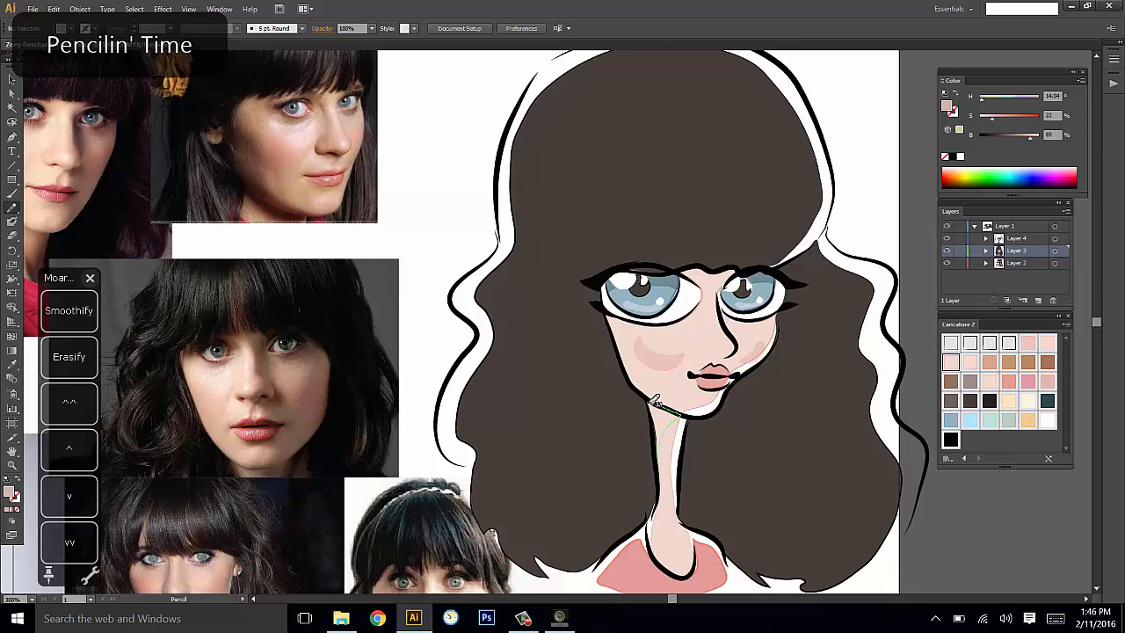
click(9, 512)
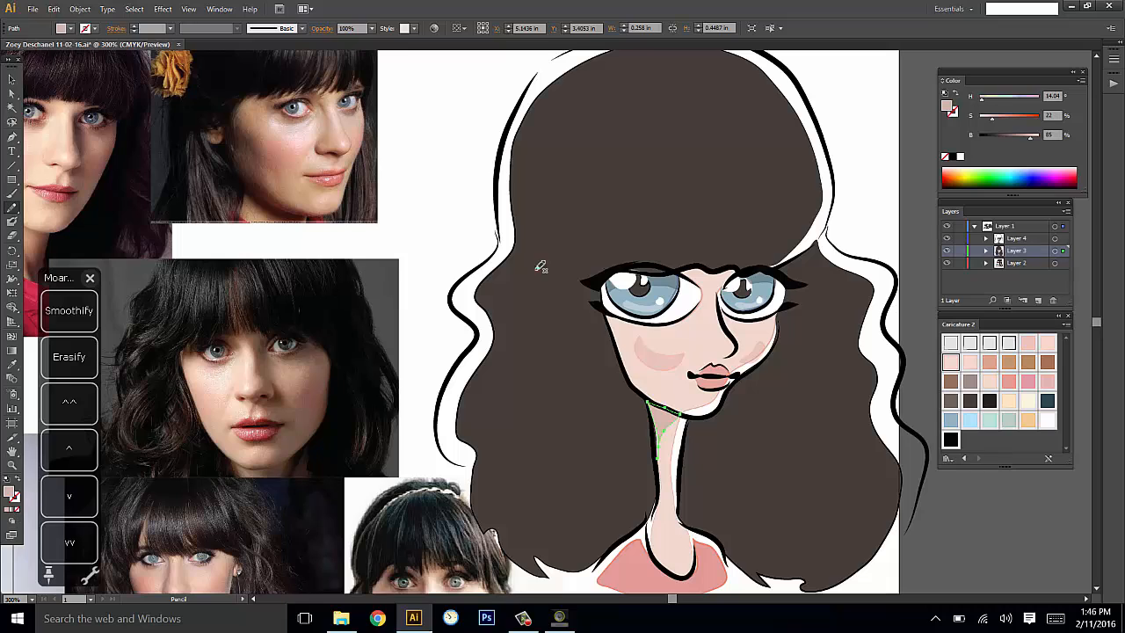
key(ctrl+shift+a)
Set the neck shadow's colour to 24% saturation and 90% brightness, then deselect it.
key(space)
key(v)
click(672, 417)
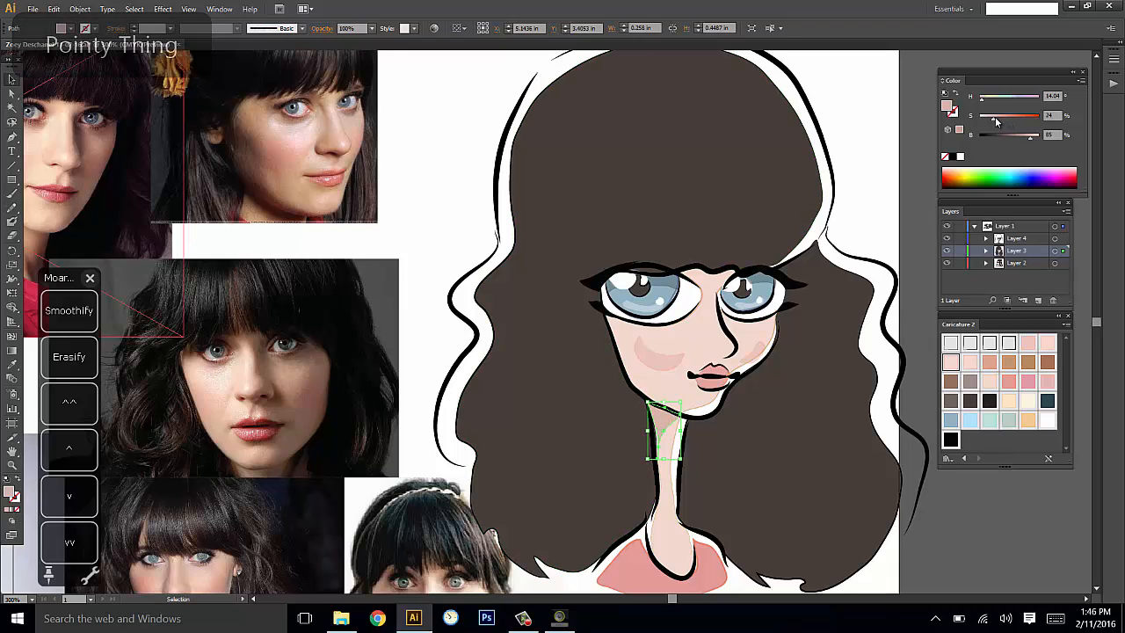
click(1031, 136)
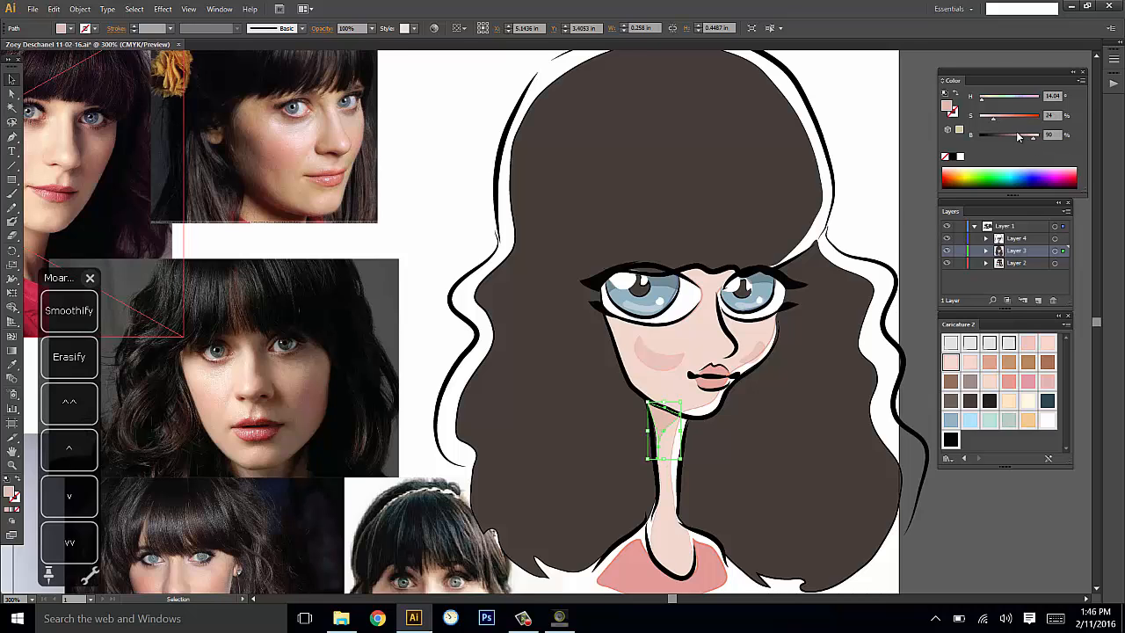
key(ctrl+shift+a)
Draw a shadow shape along the near side of the face, from eye to chin, in the neck shadow's colour.
key(n)
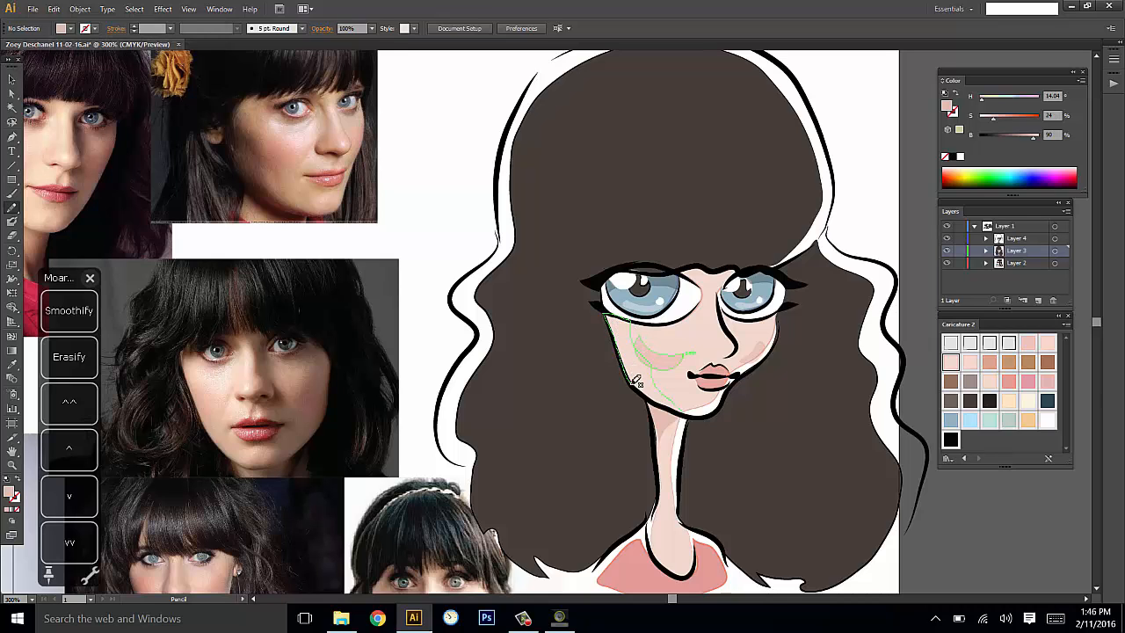
drag(669, 402, 671, 406)
key(i)
click(663, 414)
key(ctrl+shift+a)
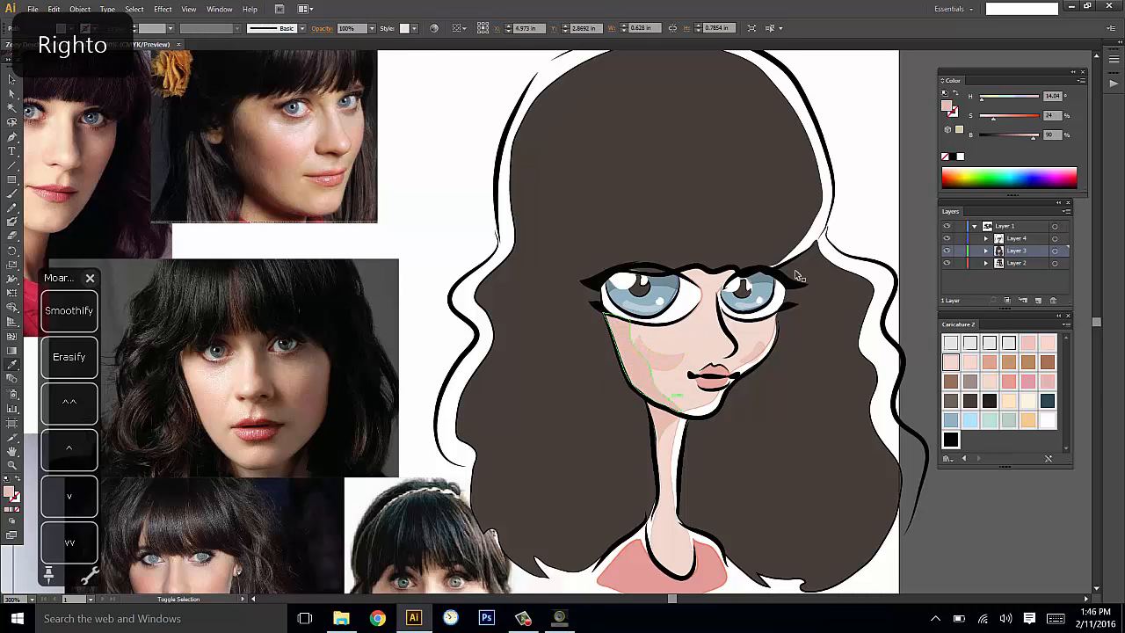
Redraw the near-side face shadow's edge with the Pencil tool and deselect it.
drag(876, 249, 852, 216)
key(v)
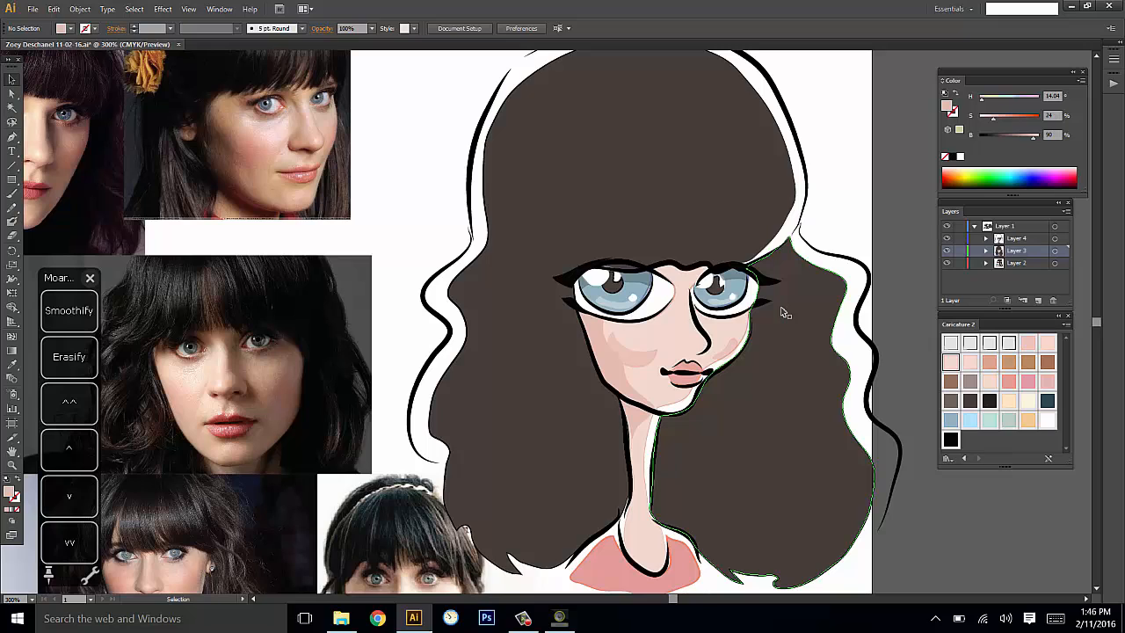
key(space)
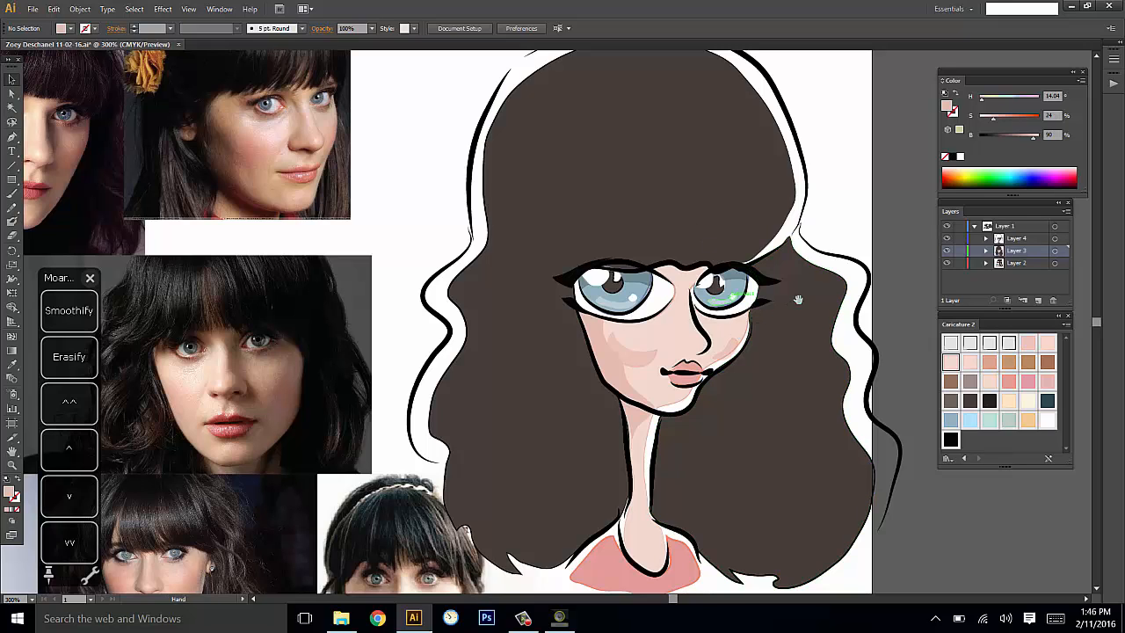
drag(782, 310, 771, 303)
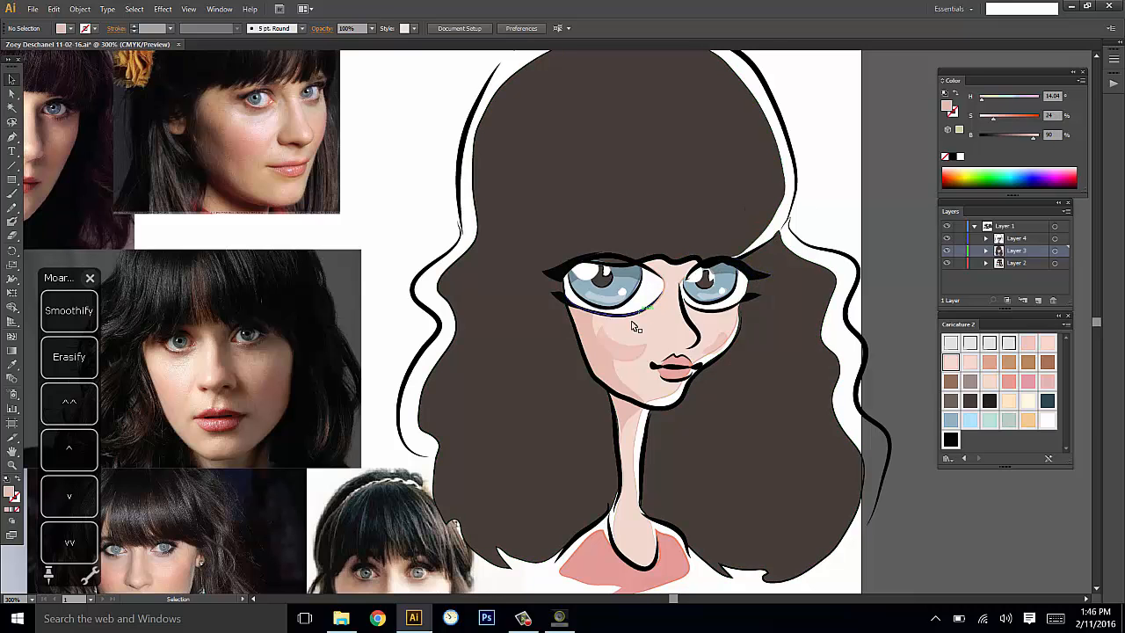
click(603, 363)
key(n)
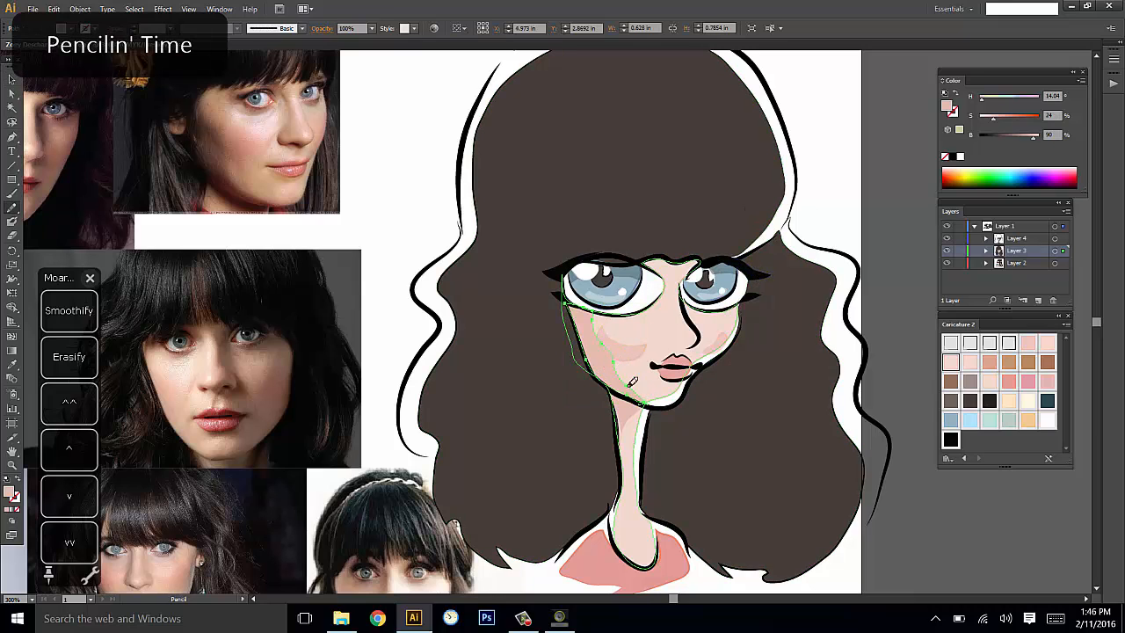
drag(614, 351, 566, 301)
key(ctrl+shift+a)
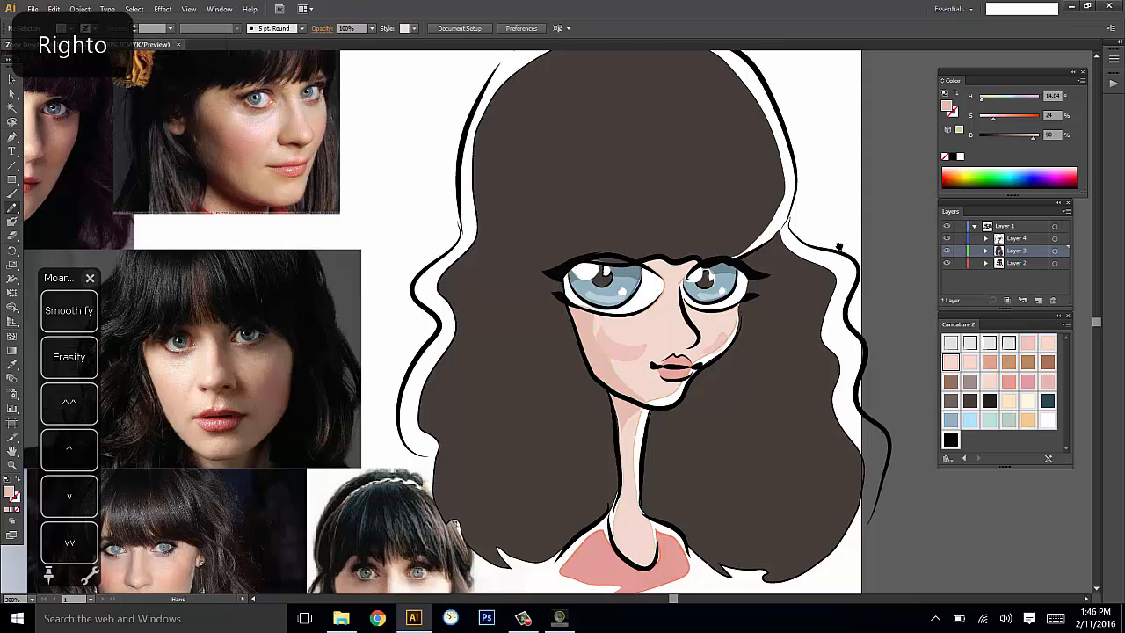
drag(839, 246, 814, 254)
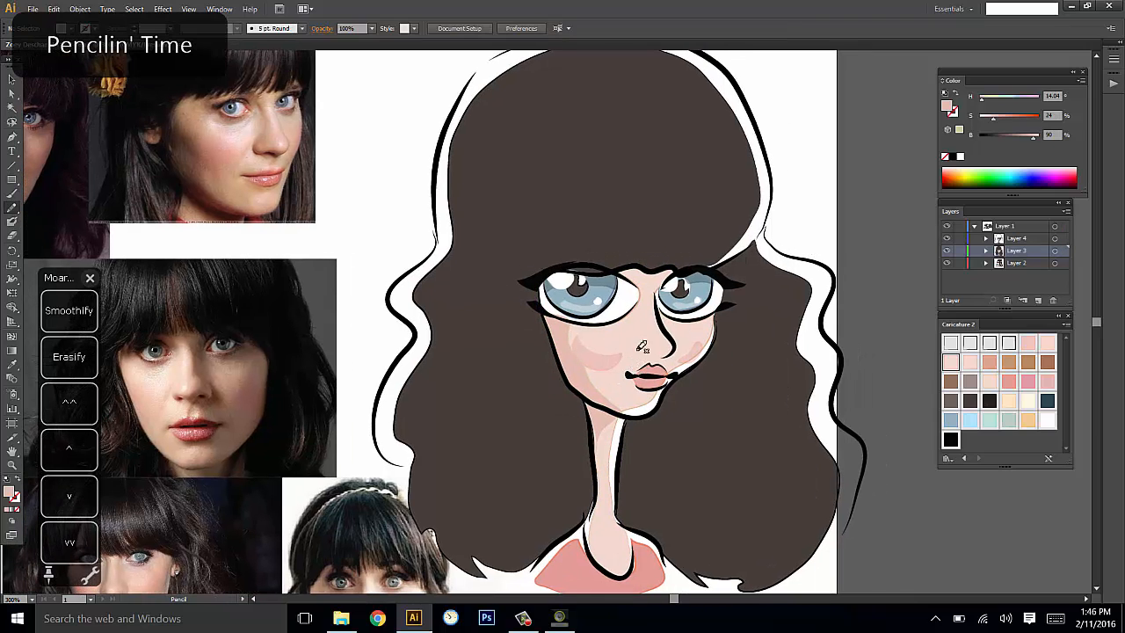
drag(626, 374, 629, 377)
key(i)
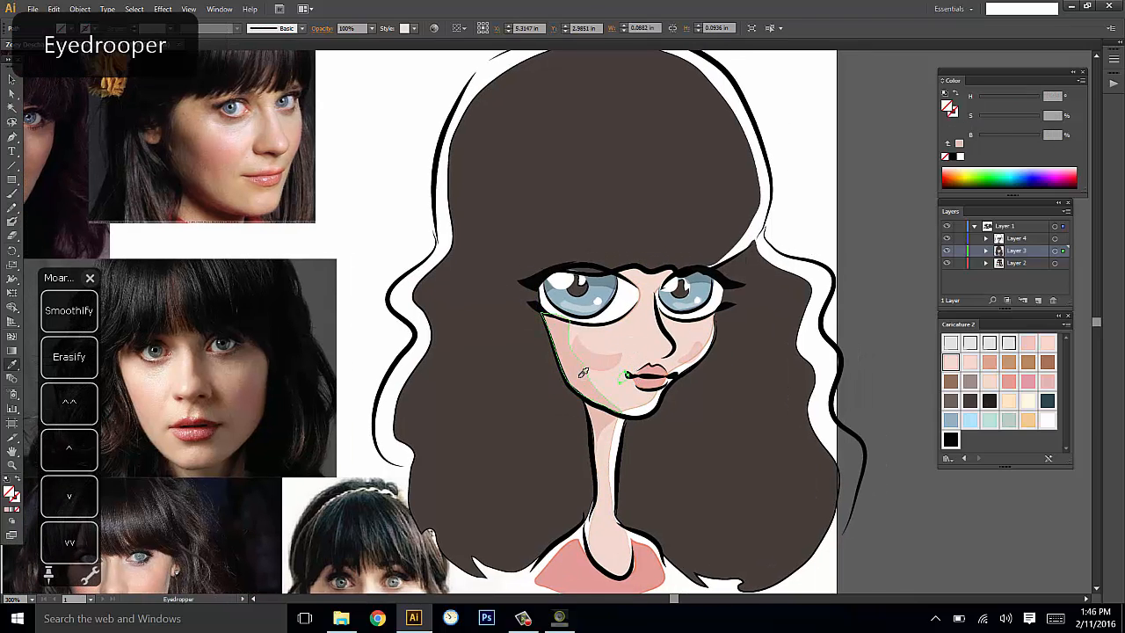
click(579, 378)
key(ctrl+shift+a)
drag(814, 275, 817, 277)
key(ctrl+z)
key(ctrl+z)
Draw a tiny shadow at the near corner of the mouth and match it to the face shadow's colour.
key(n)
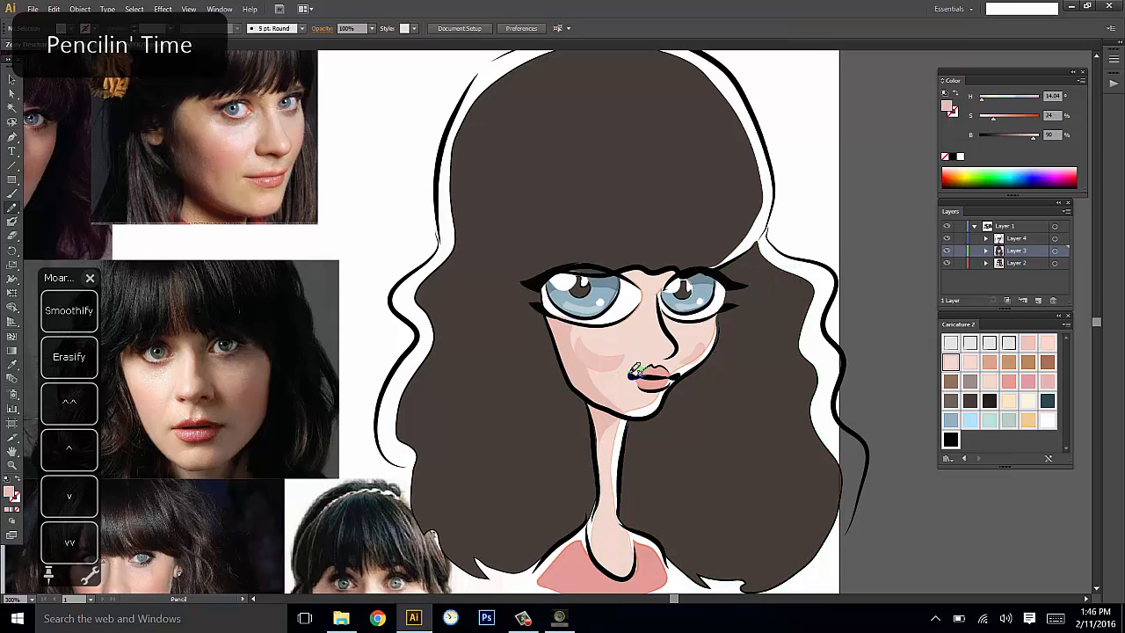
drag(632, 380, 628, 375)
key(i)
click(580, 377)
key(ctrl+shift+a)
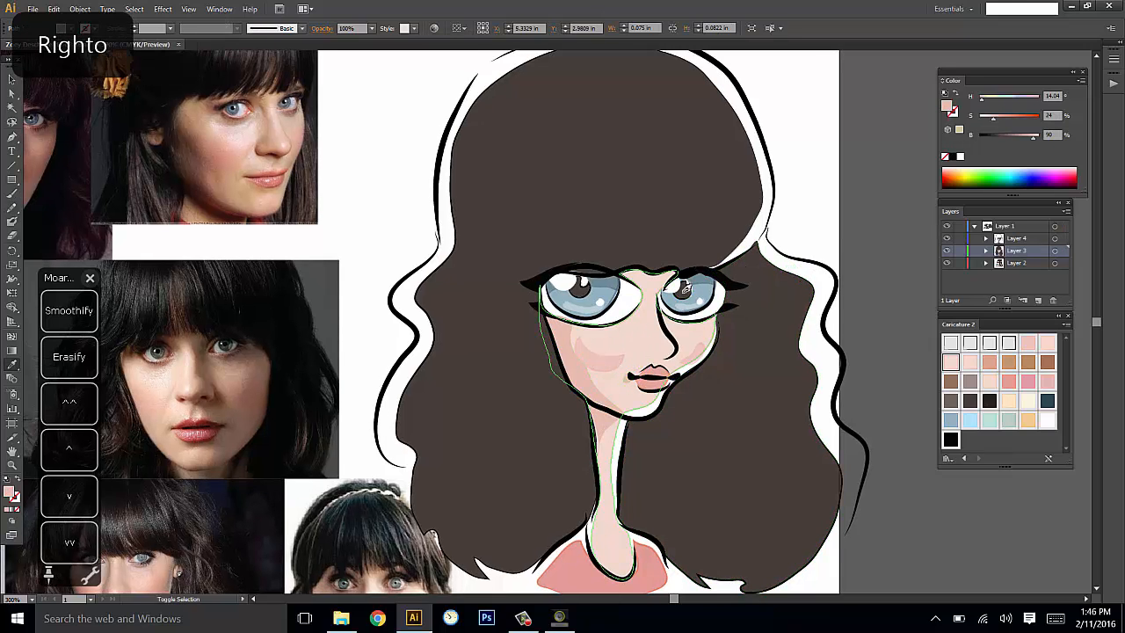
Reshape the near-cheek blush with the Pencil tool so its lower part extends down along the face shadow.
drag(819, 284, 824, 254)
key(a)
click(607, 336)
key(n)
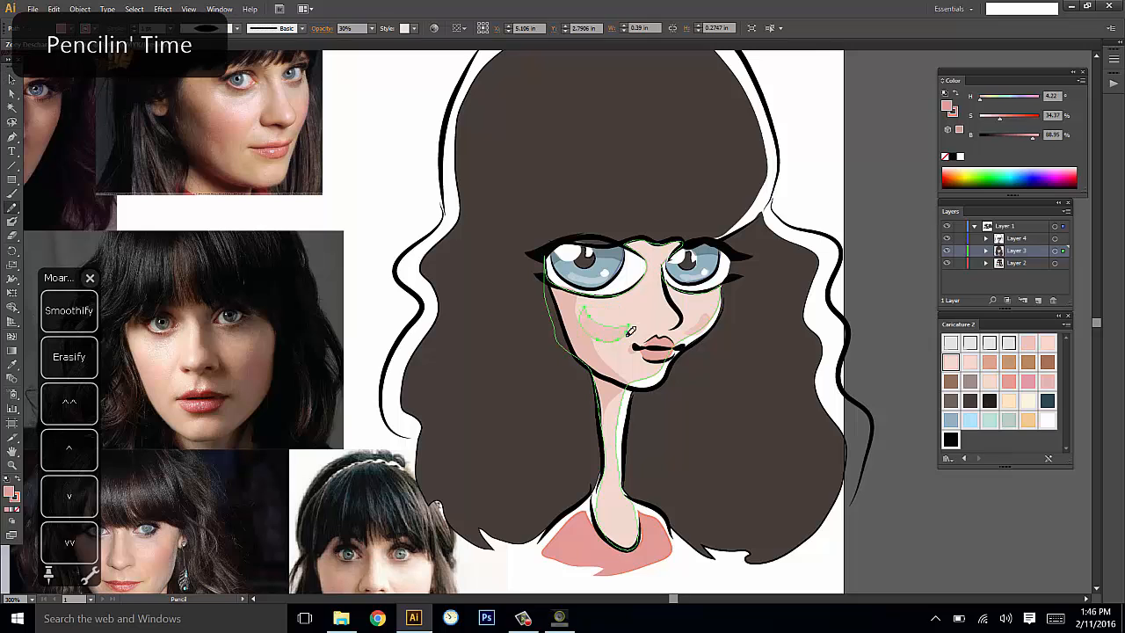
drag(808, 180, 798, 196)
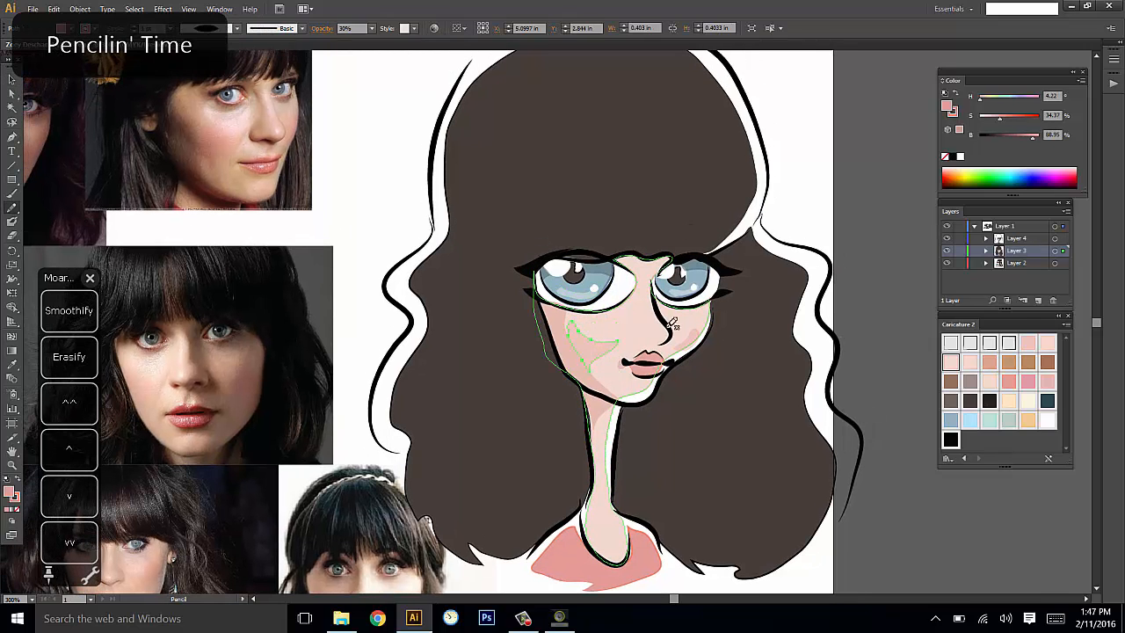
key(ctrl+shift+a)
key(a)
mouse_move(837, 248)
mouse_down()
mouse_move(837, 260)
mouse_move(781, 257)
mouse_up()
click(603, 356)
key(n)
key(ctrl+shift+a)
Draw a small shadow beside the tip of the nose and fill it with the face shadow's colour.
key(v)
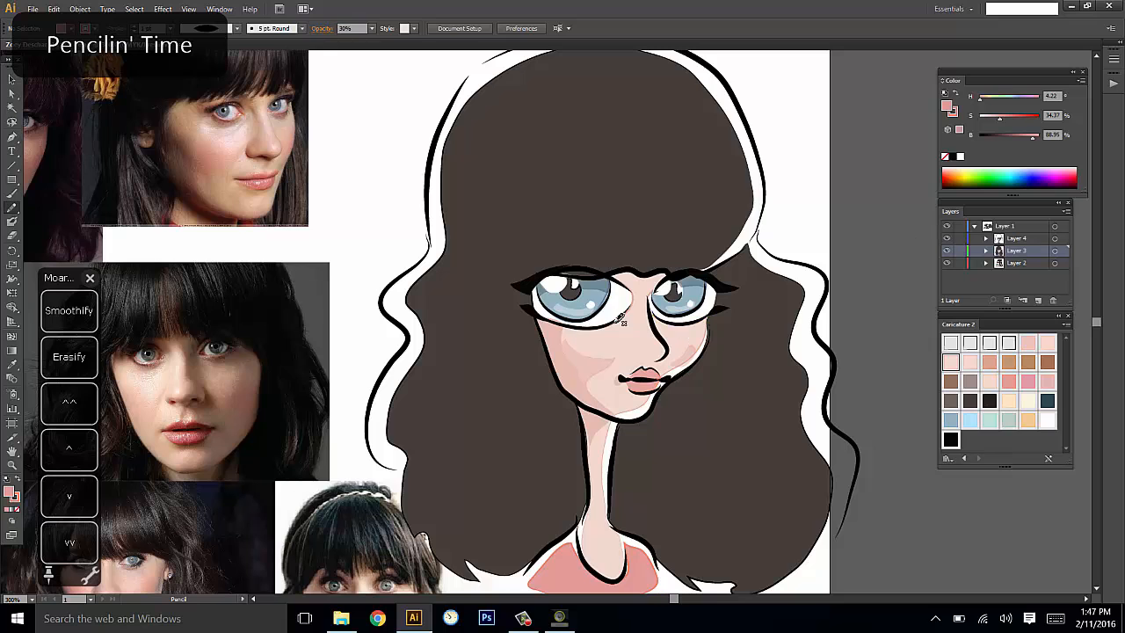
drag(645, 356, 653, 356)
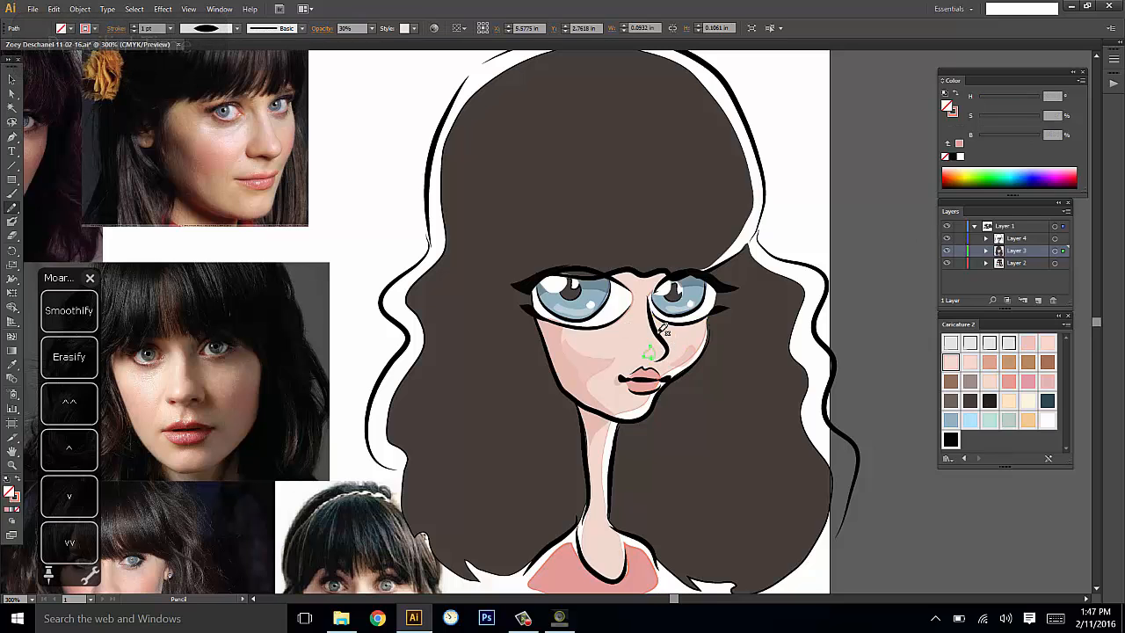
key(i)
click(570, 367)
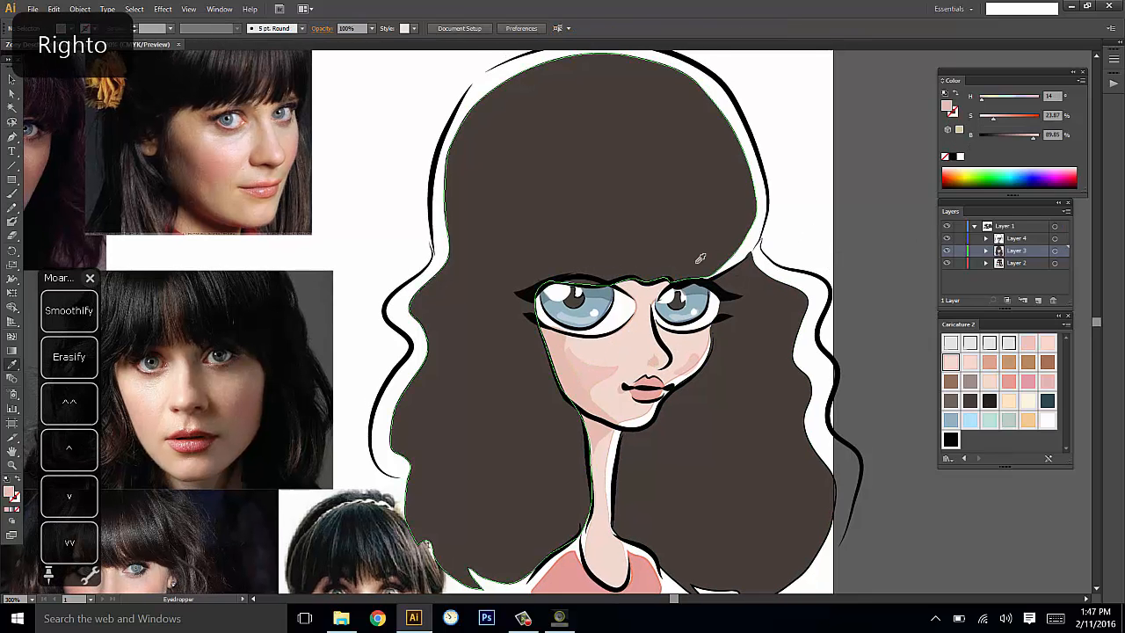
key(n)
key(ctrl+shift+a)
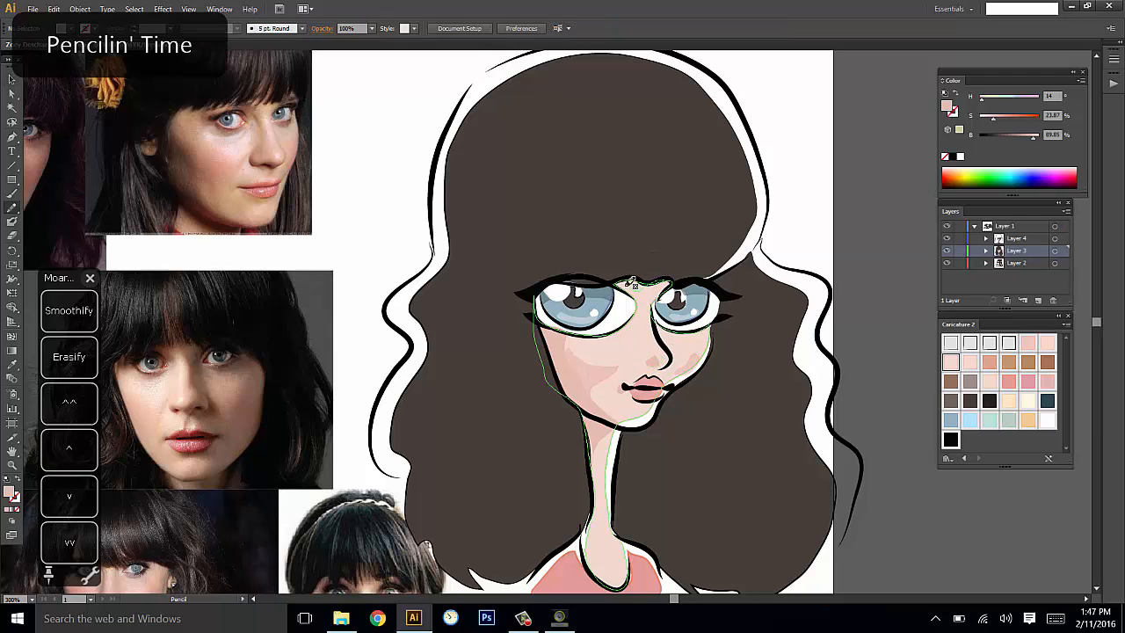
drag(633, 280, 650, 281)
key(i)
click(575, 379)
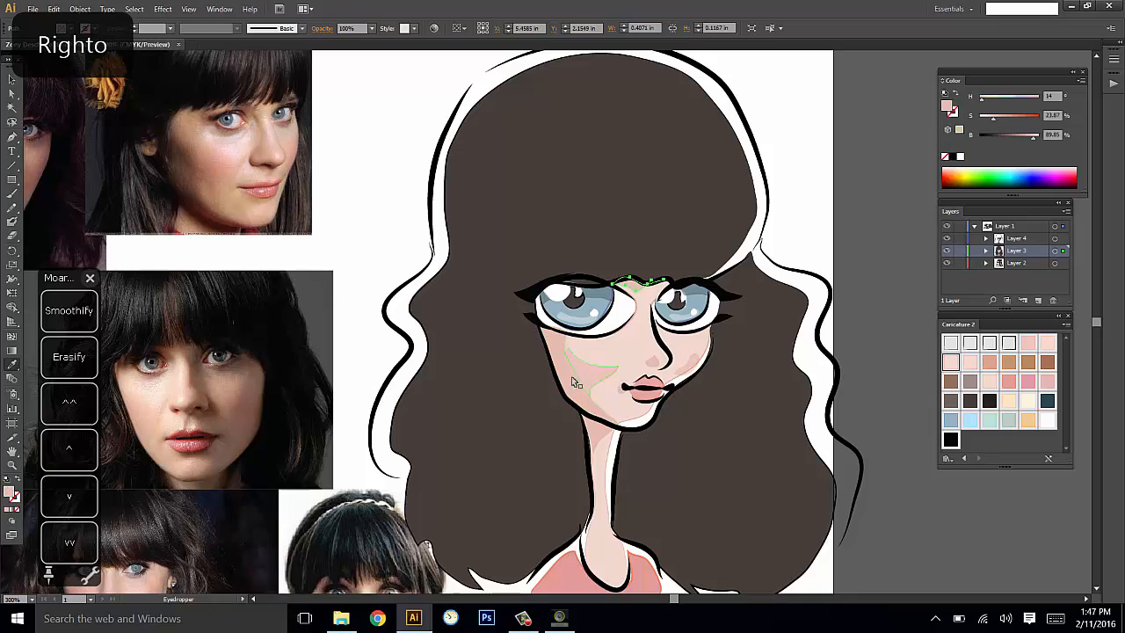
key(ctrl+shift+a)
drag(841, 224, 844, 201)
key(v)
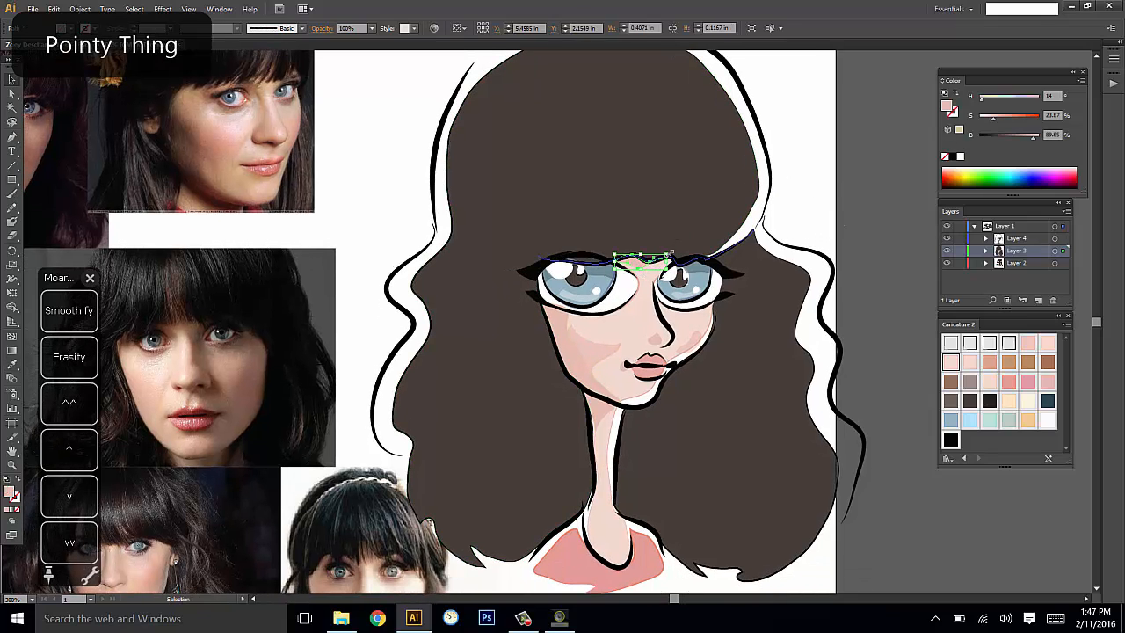
click(645, 262)
Draw a shadow beneath the bangs between the eyes and match it to the face shadow's colour.
key(n)
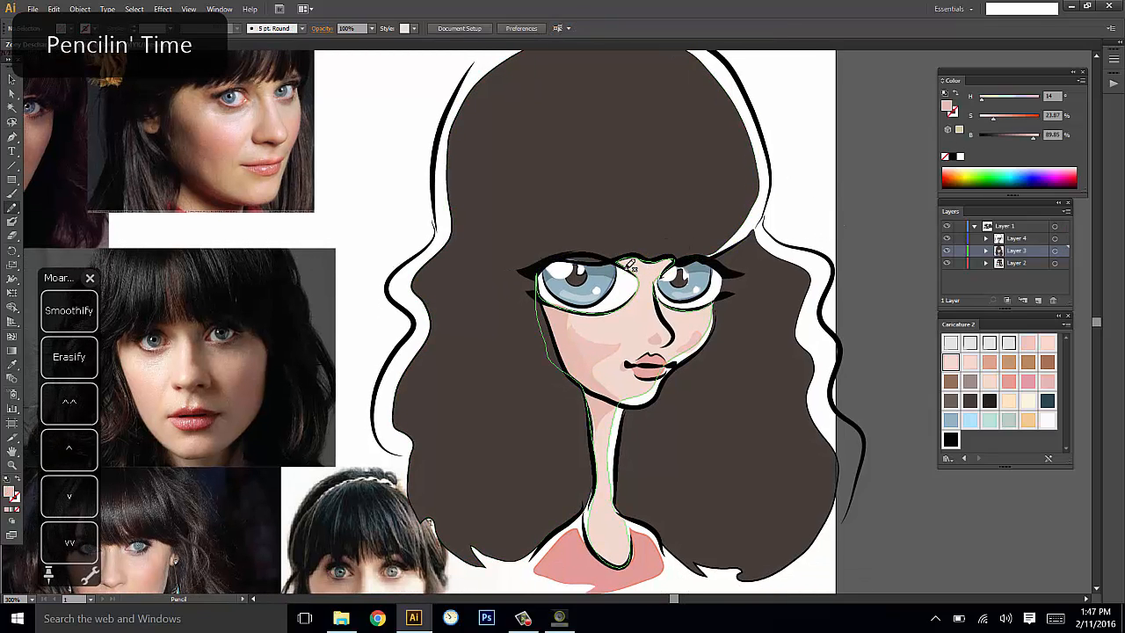
drag(676, 260, 617, 258)
key(i)
click(567, 329)
key(ctrl+shift+a)
Draw a small shadow beneath the lower lip and match it to the face shadow's colour.
drag(854, 210, 858, 229)
key(n)
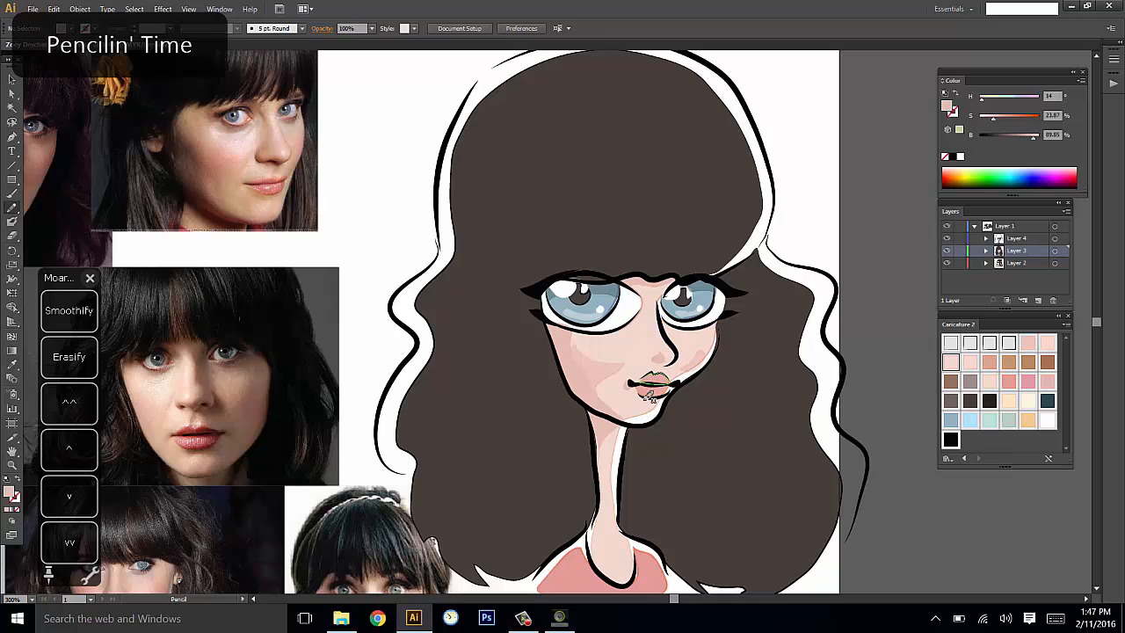
drag(631, 402, 670, 392)
key(i)
click(583, 374)
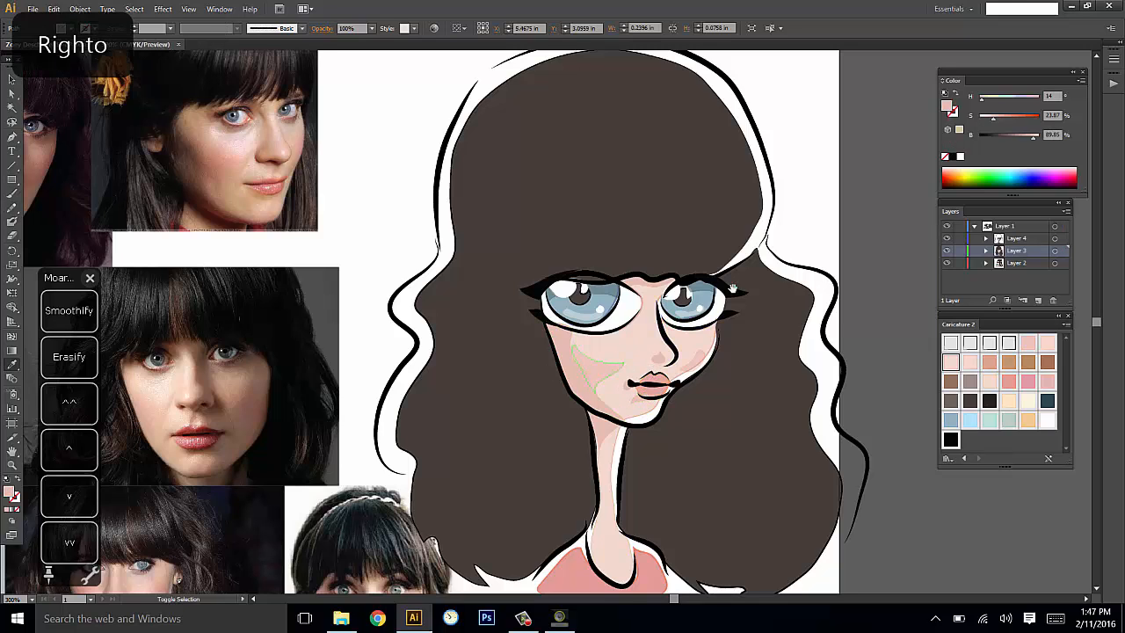
Refine the near-cheek blush's outline with the Pencil tool and deselect it.
mouse_move(582, 373)
mouse_down()
mouse_move(587, 340)
mouse_move(629, 336)
mouse_up()
key(v)
click(612, 341)
key(n)
key(ctrl+shift+a)
Refine the far-cheek blush's outline with the Pencil tool and deselect it.
mouse_move(809, 270)
mouse_down()
mouse_move(896, 273)
mouse_move(878, 256)
mouse_move(849, 256)
mouse_up()
key(v)
click(755, 350)
key(n)
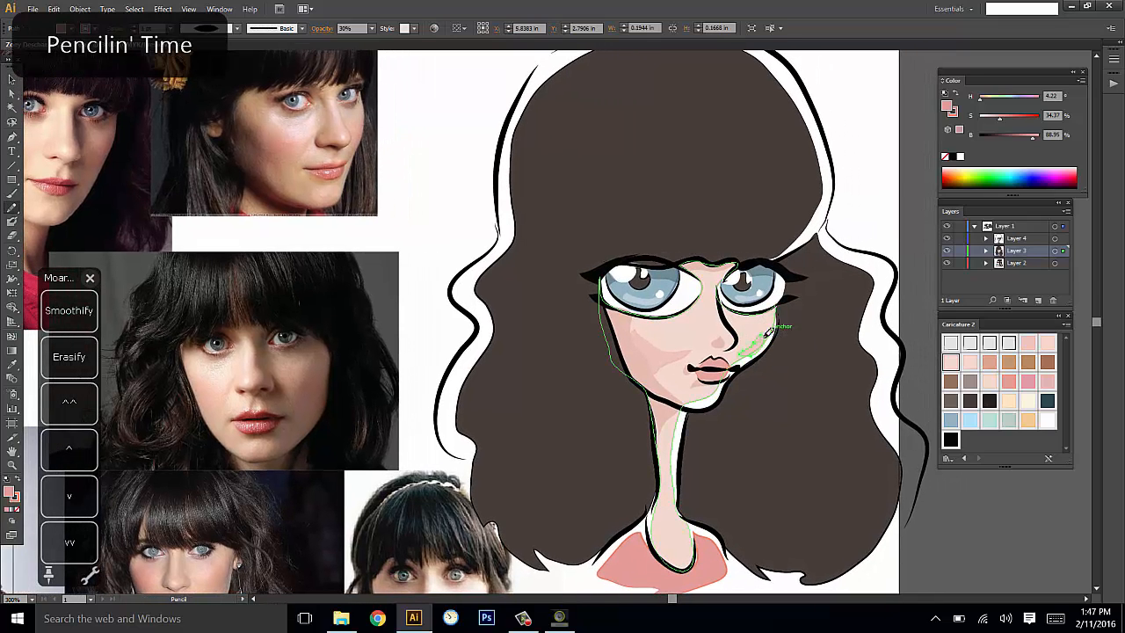
key(ctrl+shift+a)
Reshape the near-cheek blush's edge between the eye and the mouth with the Pencil tool and leave nothing selected.
drag(719, 291, 716, 328)
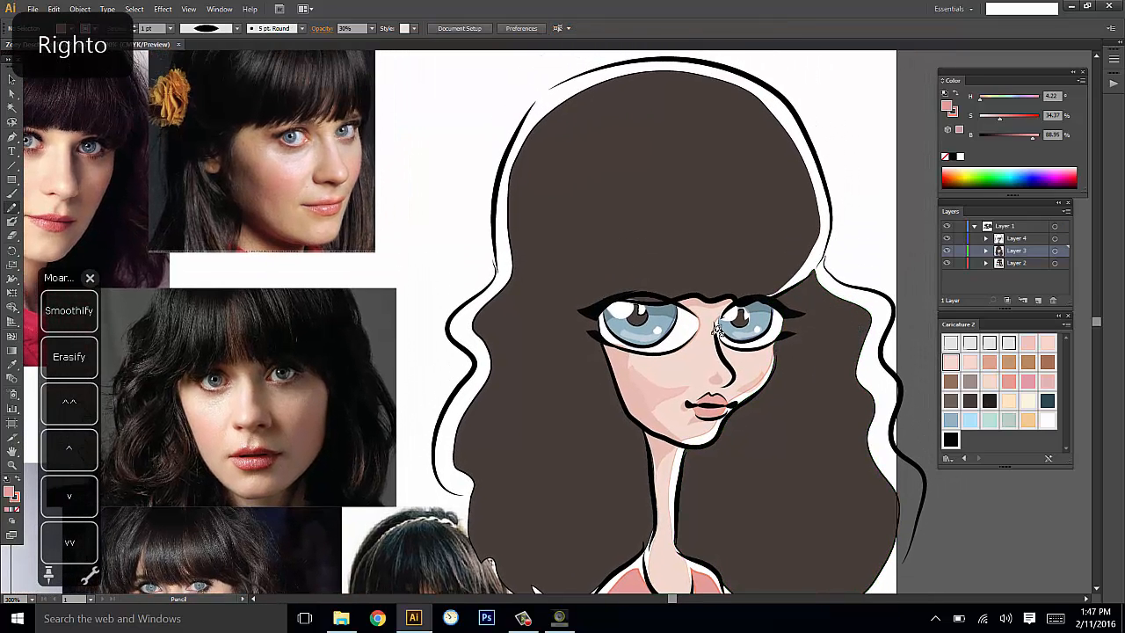
key(a)
click(651, 380)
key(n)
drag(634, 354, 703, 403)
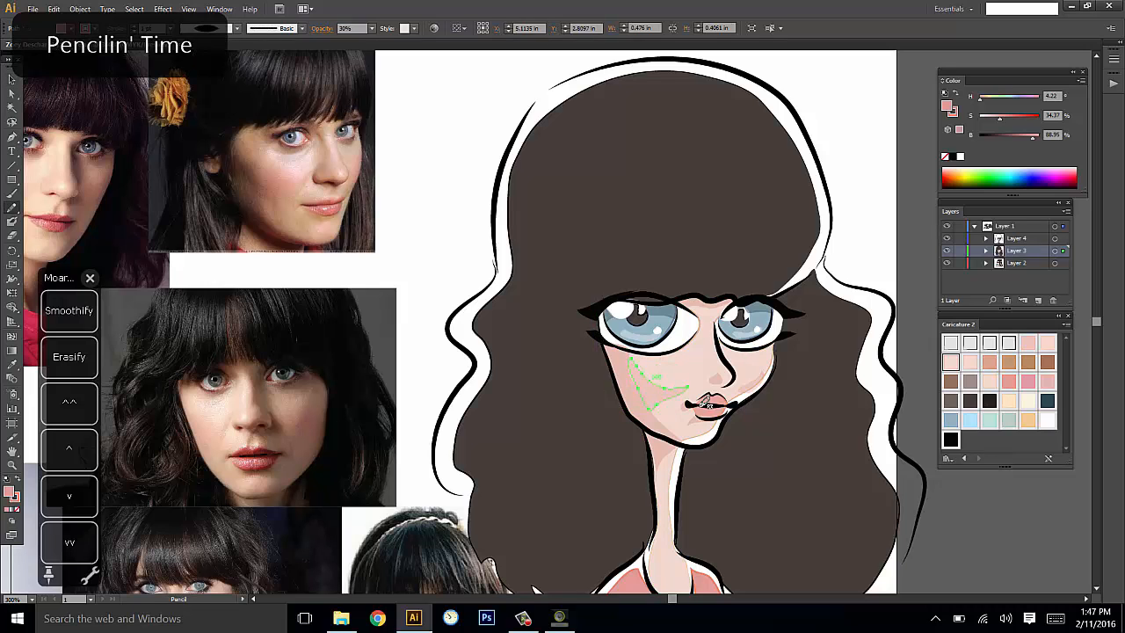
key(ctrl+shift+a)
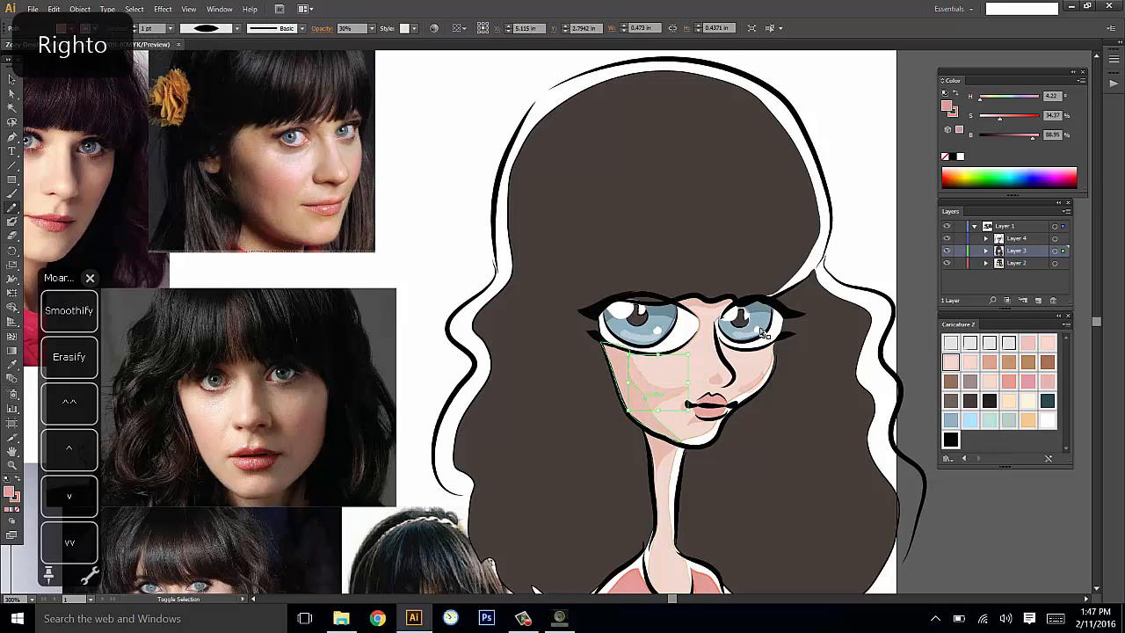
drag(848, 299, 848, 232)
key(v)
click(634, 358)
key(ctrl+shift+a)
Draw a narrow shadow about 0.2 by 0.55 in along the near side of the neck's base and match it to the face shadow's colour.
key(n)
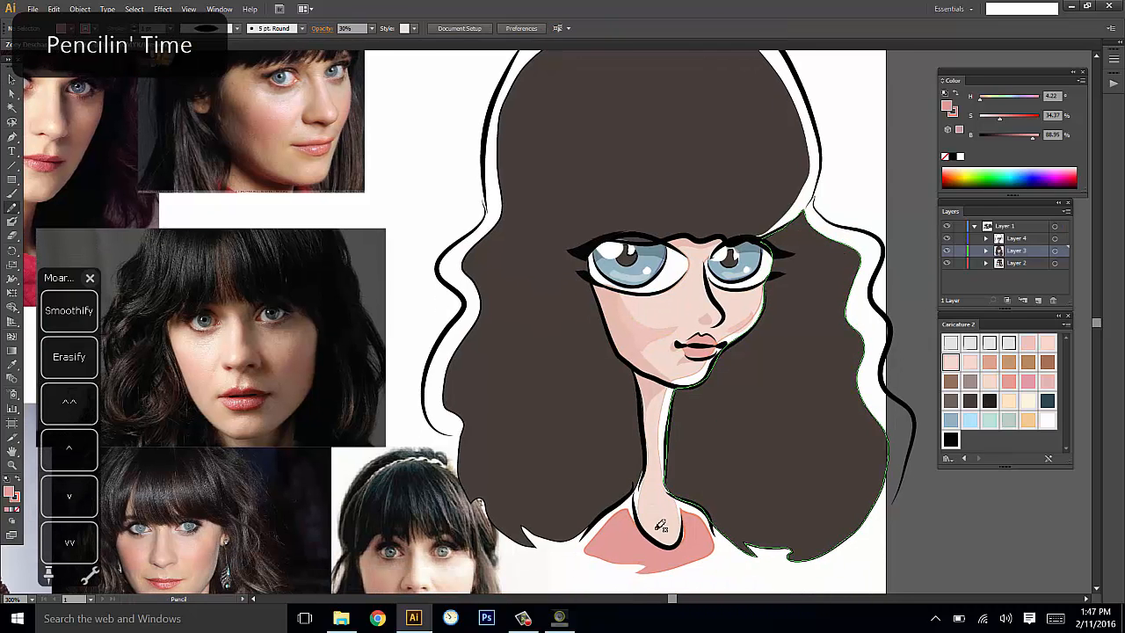
drag(642, 519, 643, 482)
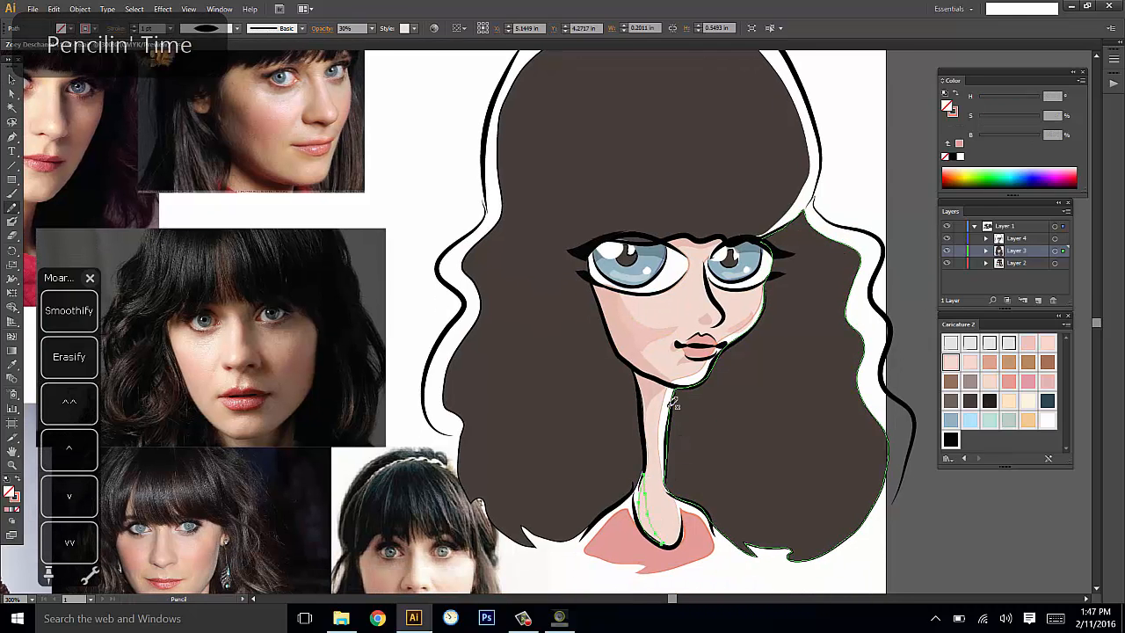
key(i)
click(627, 339)
key(ctrl+shift+a)
Add a small shadow about 0.18 in wide at the bottom of the neck, match it to the skin shadow's colour and deselect it.
drag(844, 356, 842, 382)
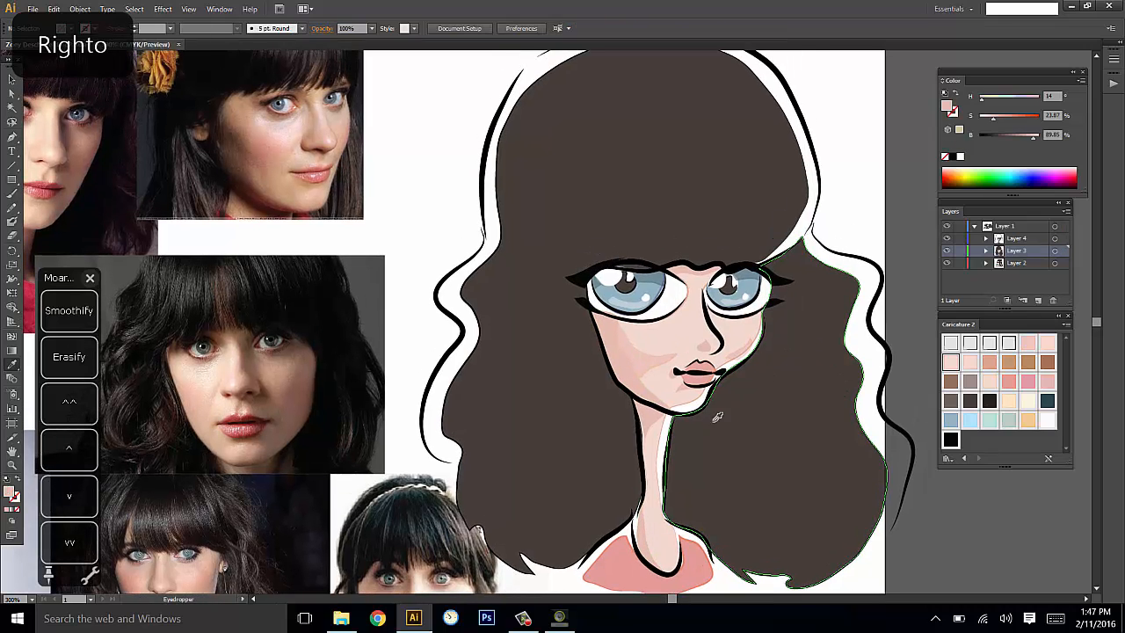
key(n)
drag(657, 554, 650, 499)
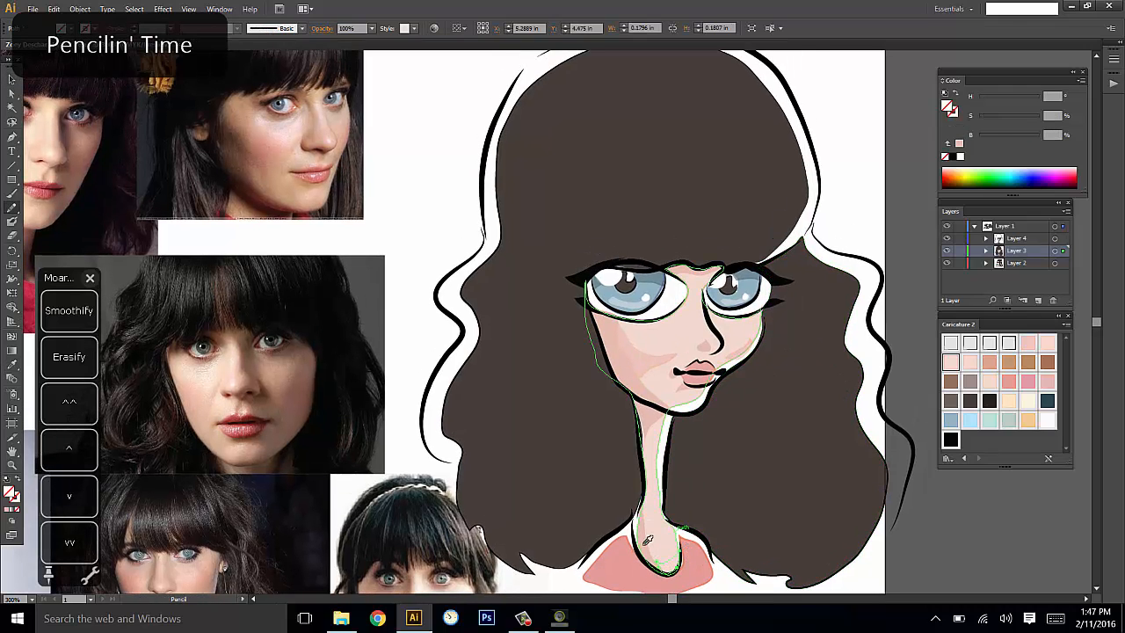
key(i)
click(647, 520)
key(ctrl+shift+a)
Sample the shirt's pink and draw a shadow shape about 0.47 by 0.46 in over the shirt's near shoulder.
key(space)
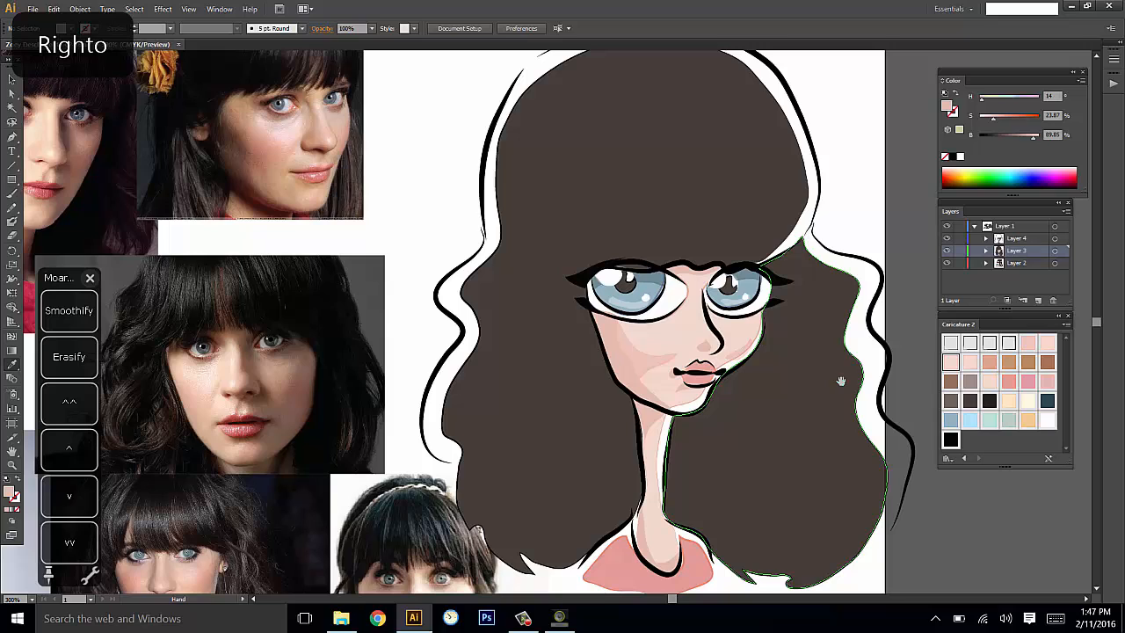
drag(841, 381, 846, 343)
key(i)
click(648, 528)
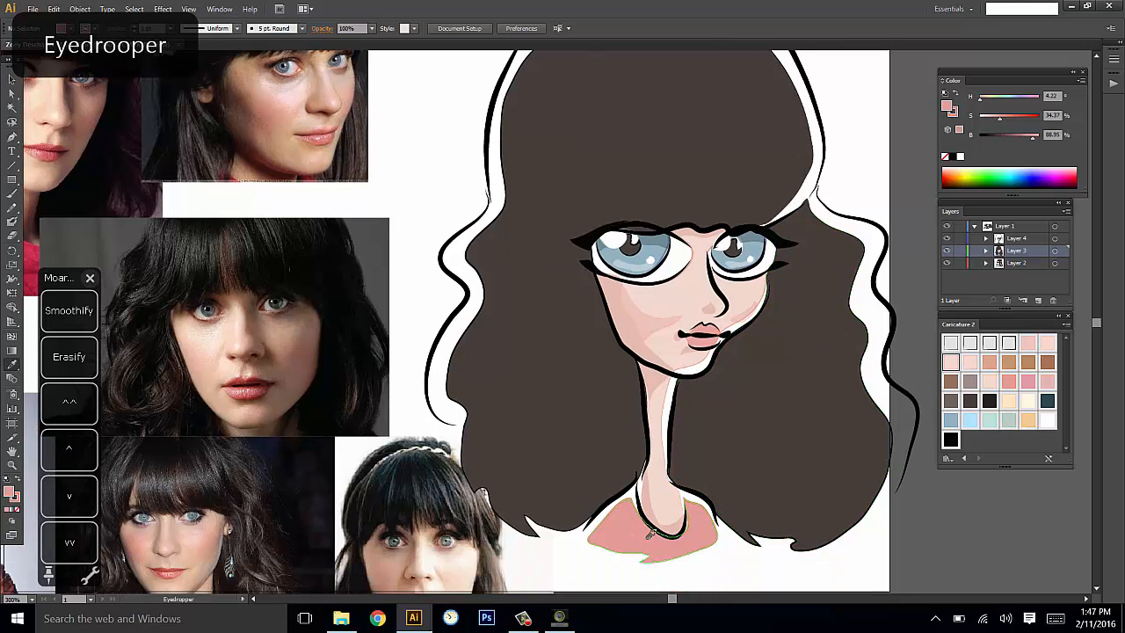
key(n)
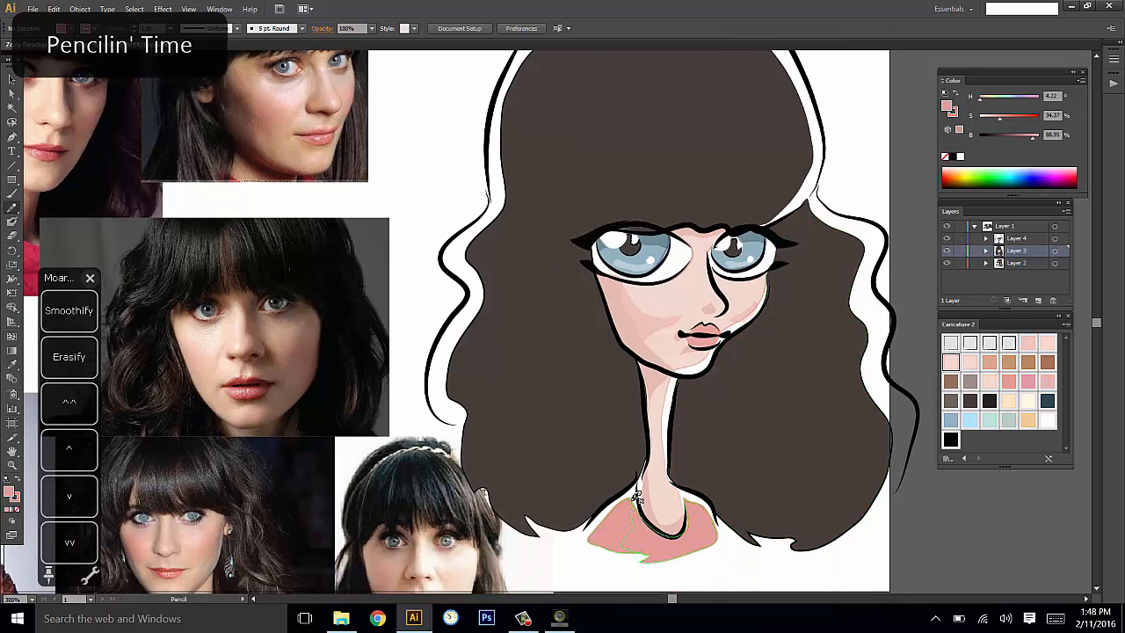
mouse_move(636, 496)
mouse_down()
mouse_move(592, 535)
mouse_move(637, 552)
mouse_up()
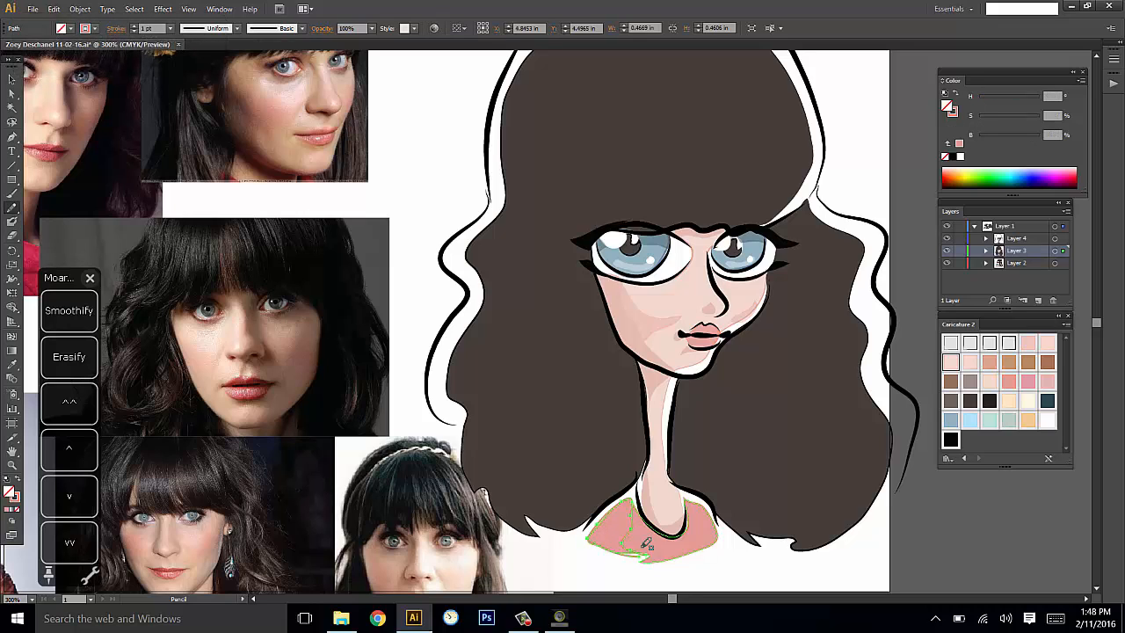
Fill the shoulder shadow with the shirt's colour and remove its stroke.
click(17, 482)
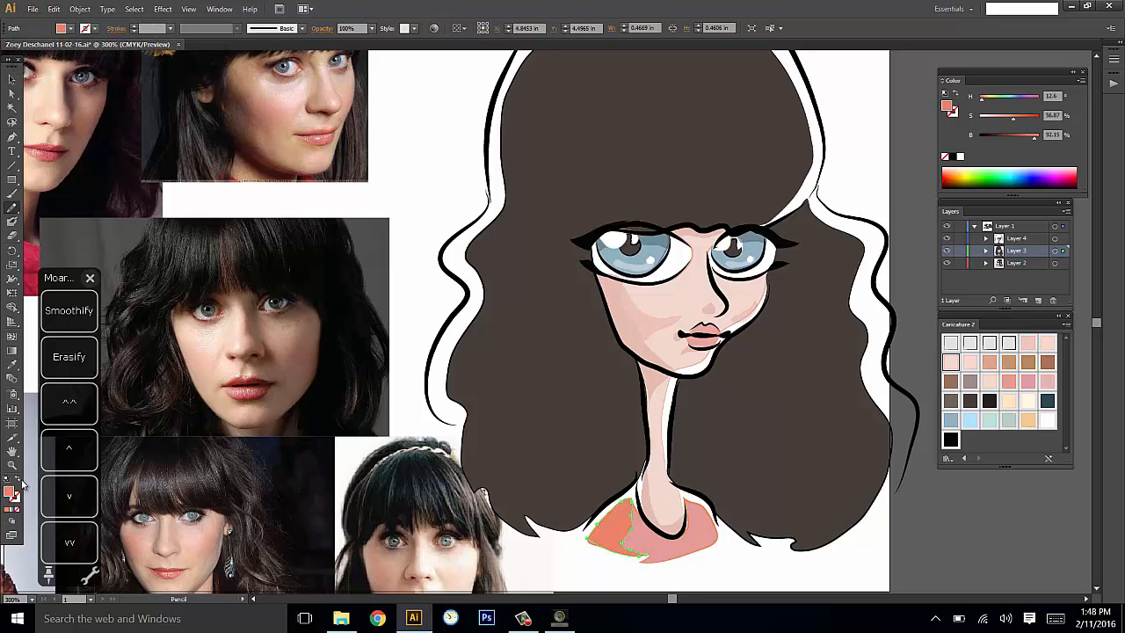
click(17, 482)
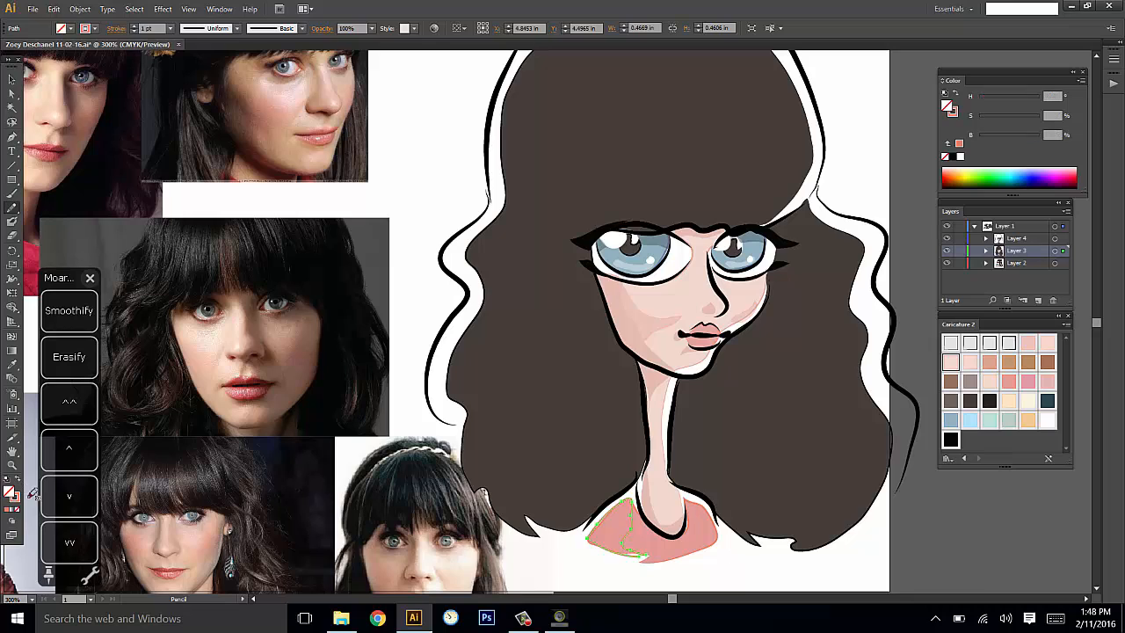
key(i)
click(653, 539)
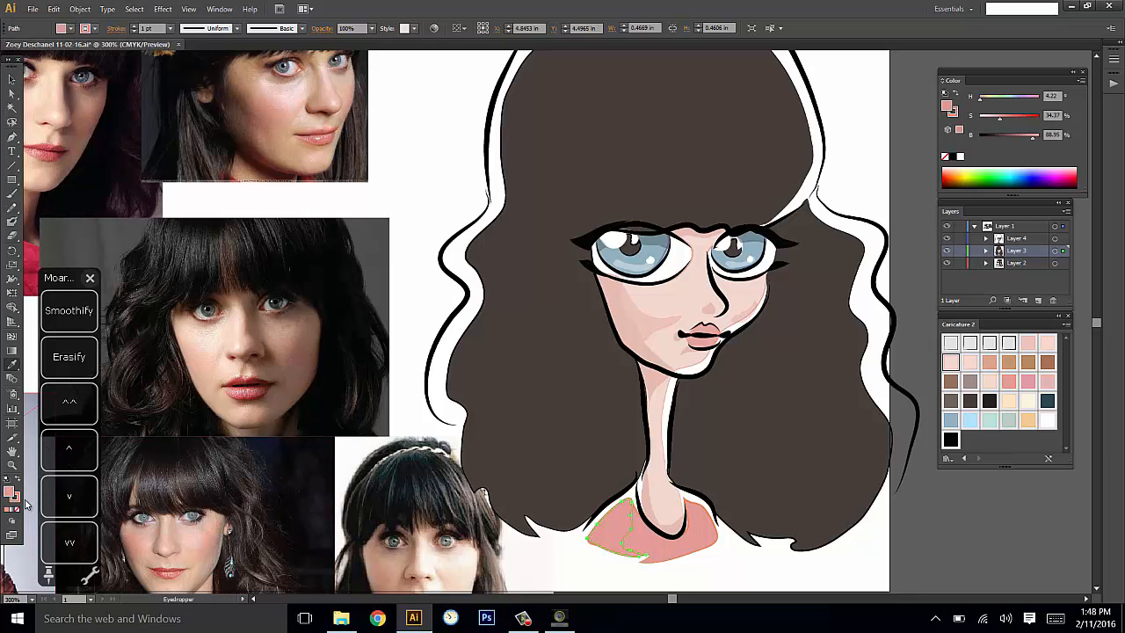
click(17, 509)
click(8, 492)
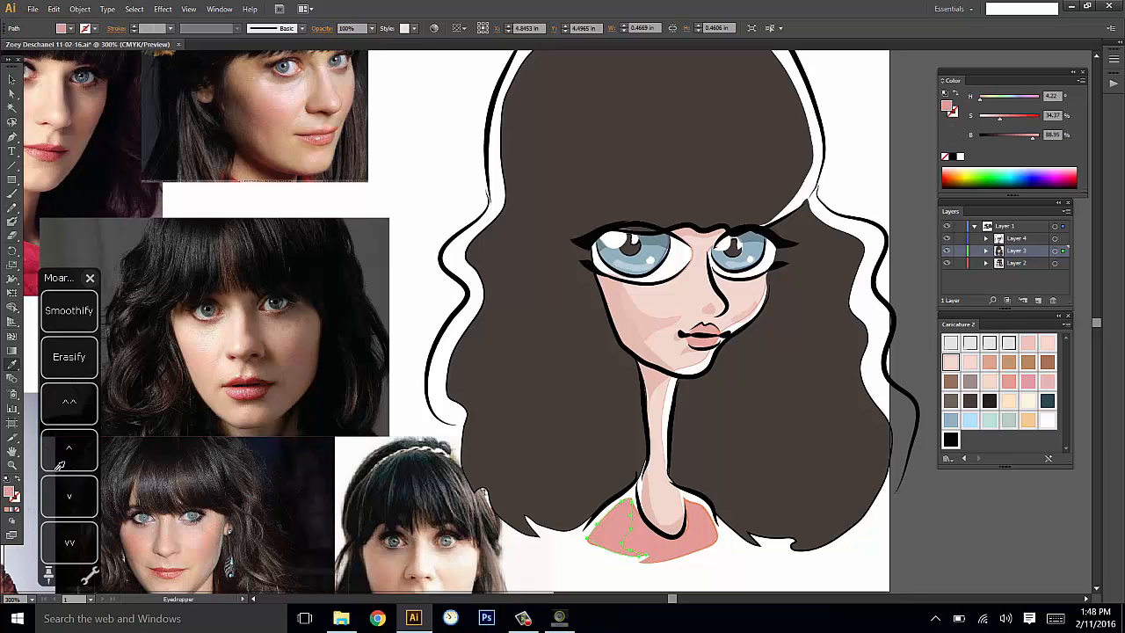
Darken the shoulder shadow's fill to 48% saturation and 76% brightness, and deselect it.
click(1011, 117)
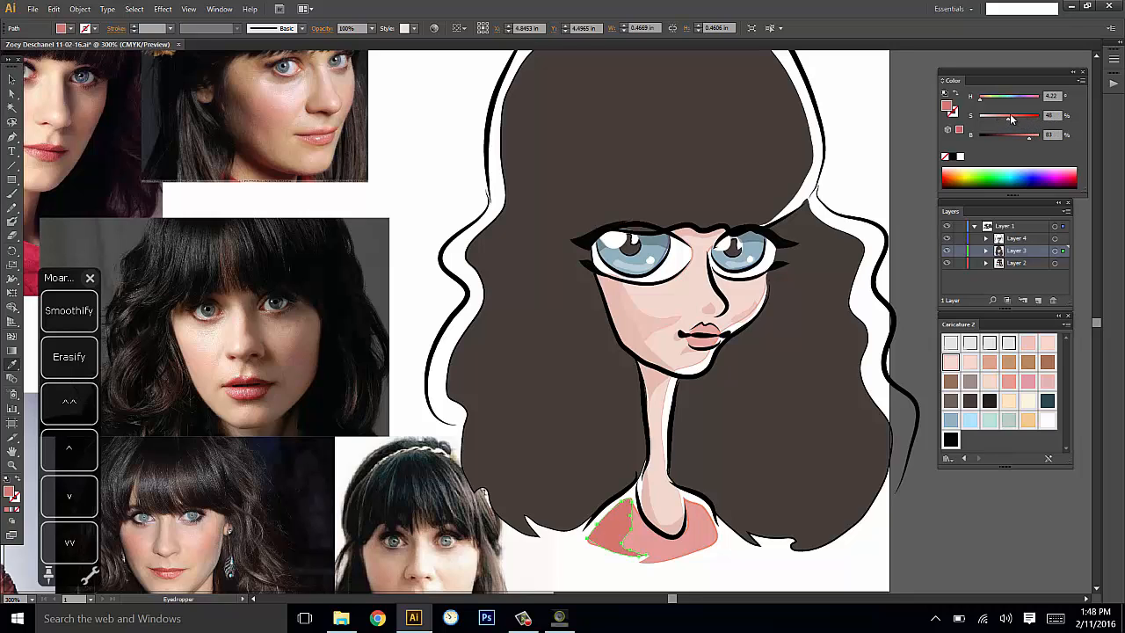
drag(1026, 139, 1023, 136)
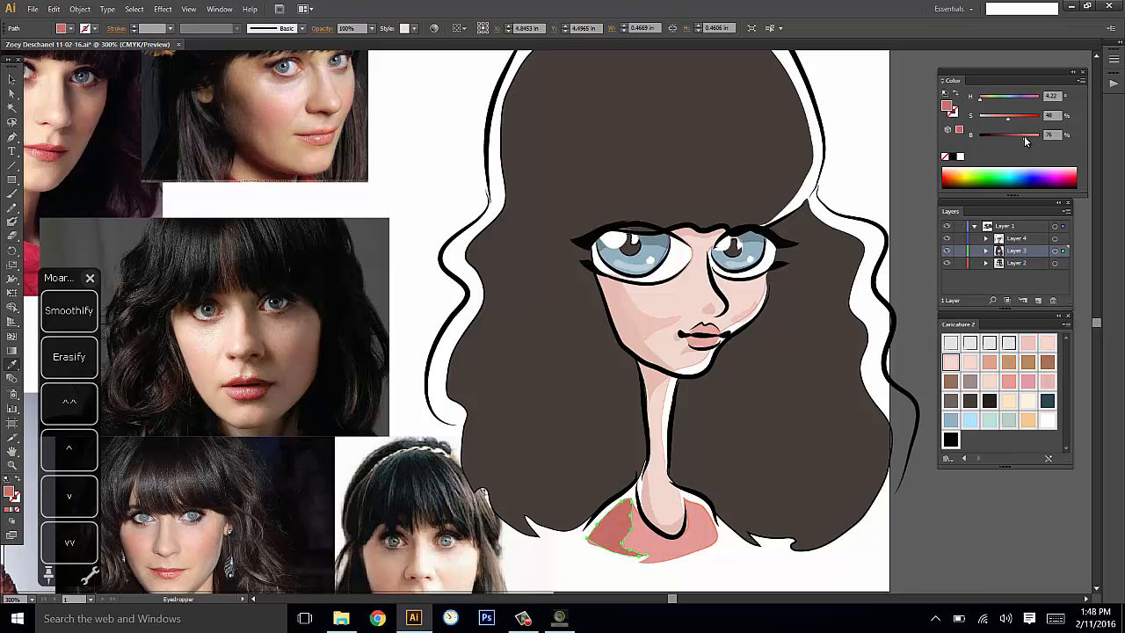
key(ctrl+shift+a)
Redraw the shoulder shadow's inner edge as a jagged fold with the Pencil tool and deselect it.
key(space)
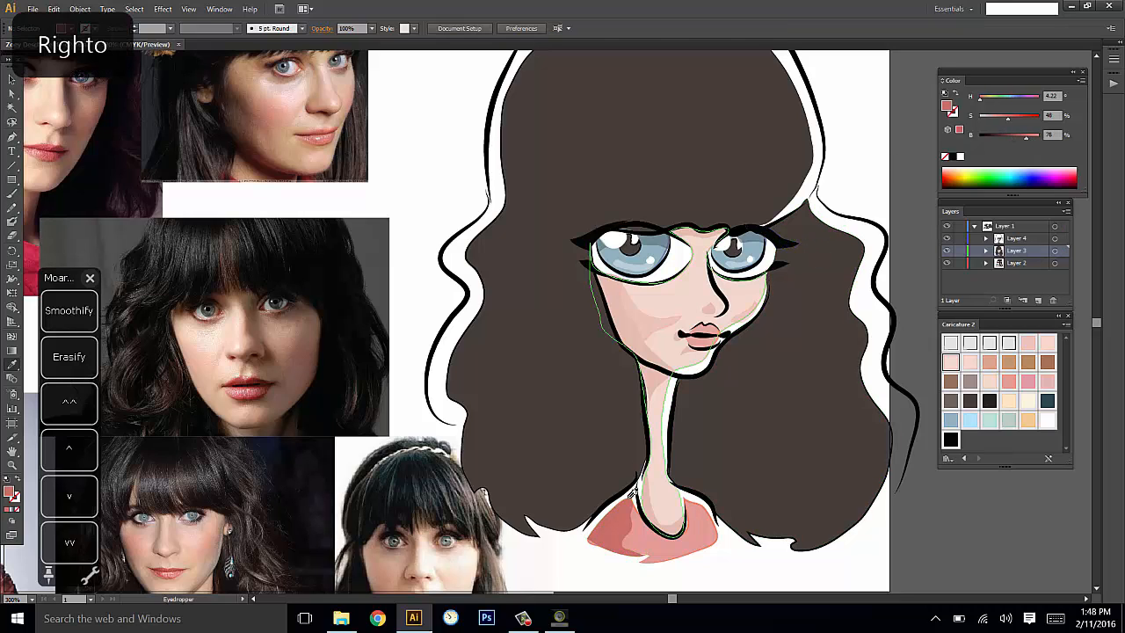
key(v)
click(627, 530)
key(n)
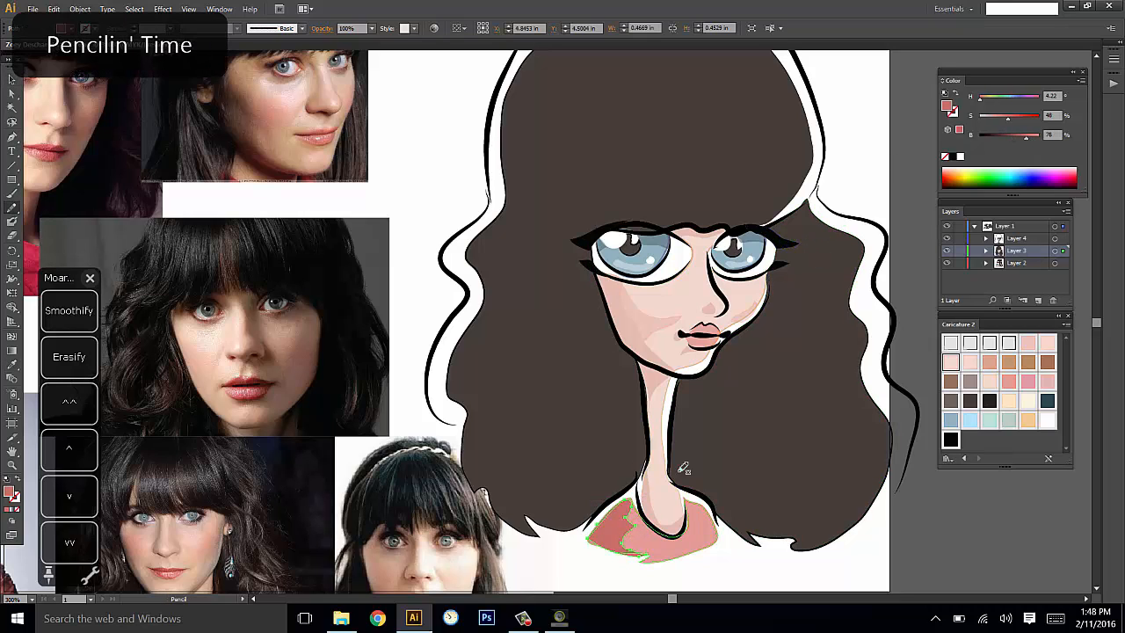
key(ctrl+shift+a)
Draw a fold shadow about 0.41 by 0.14 in along the shirt's lower edge and match it to the shoulder shadow's colour.
key(n)
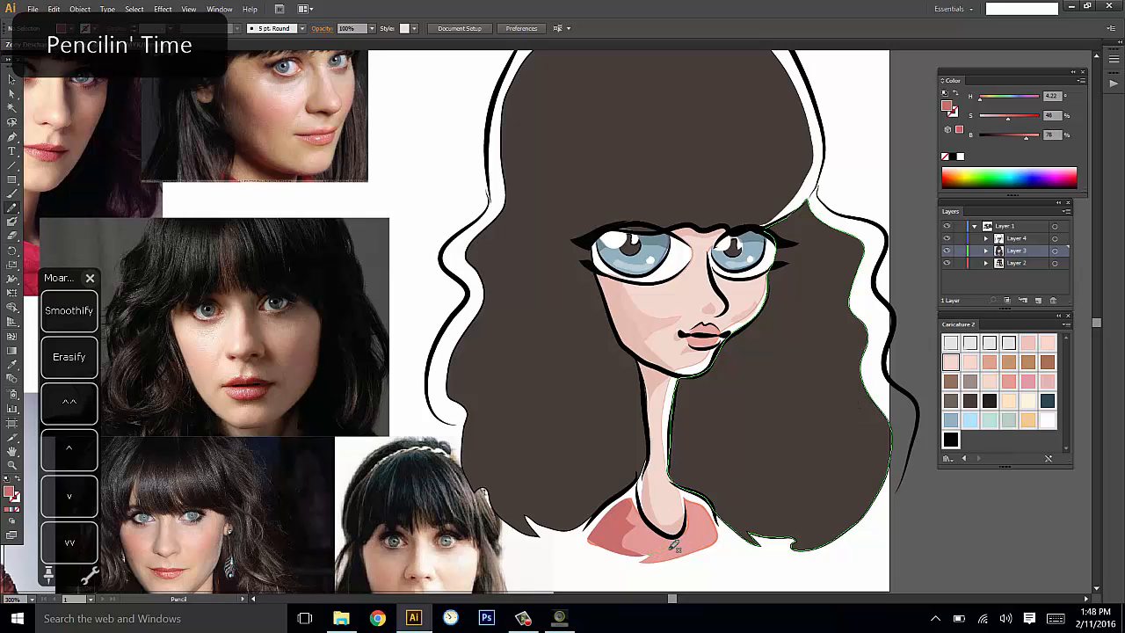
drag(642, 561, 647, 555)
key(i)
click(628, 531)
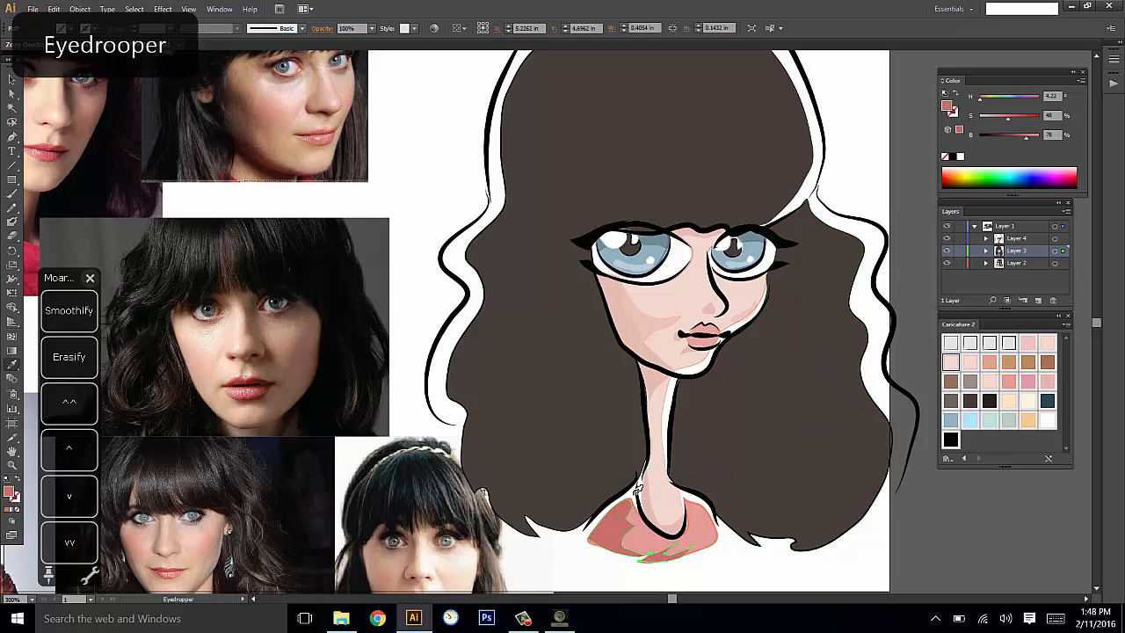
key(ctrl+shift+a)
Refine the shoulder shadow's edge between the neck and the lower fold with the Pencil tool and deselect it.
mouse_move(857, 365)
mouse_down()
mouse_move(853, 384)
mouse_move(863, 359)
mouse_up()
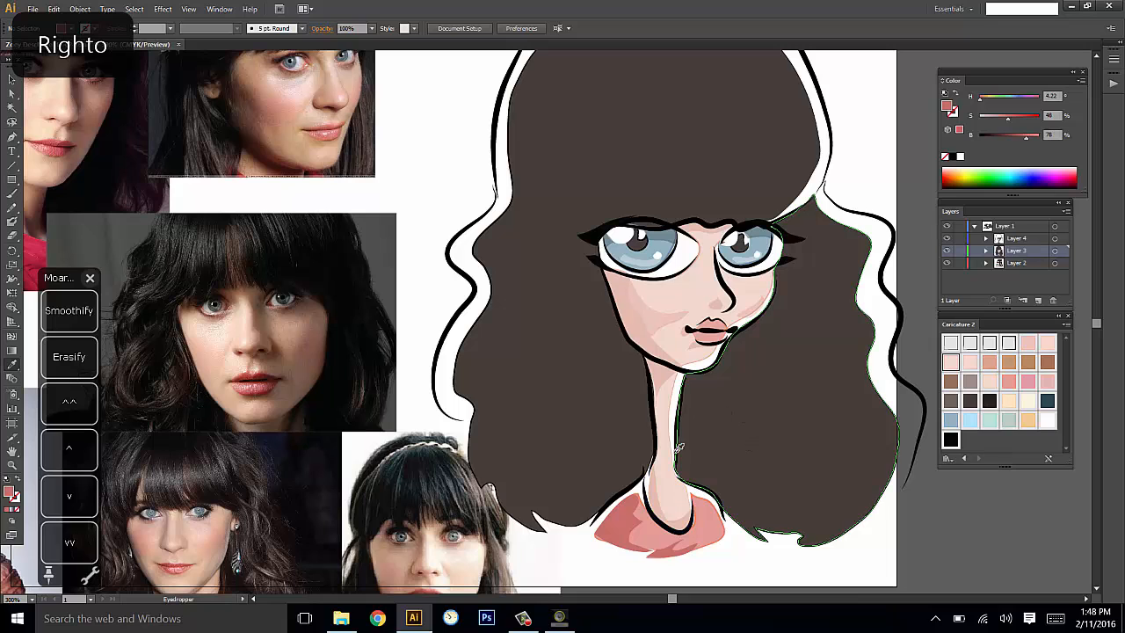
key(v)
click(629, 519)
key(n)
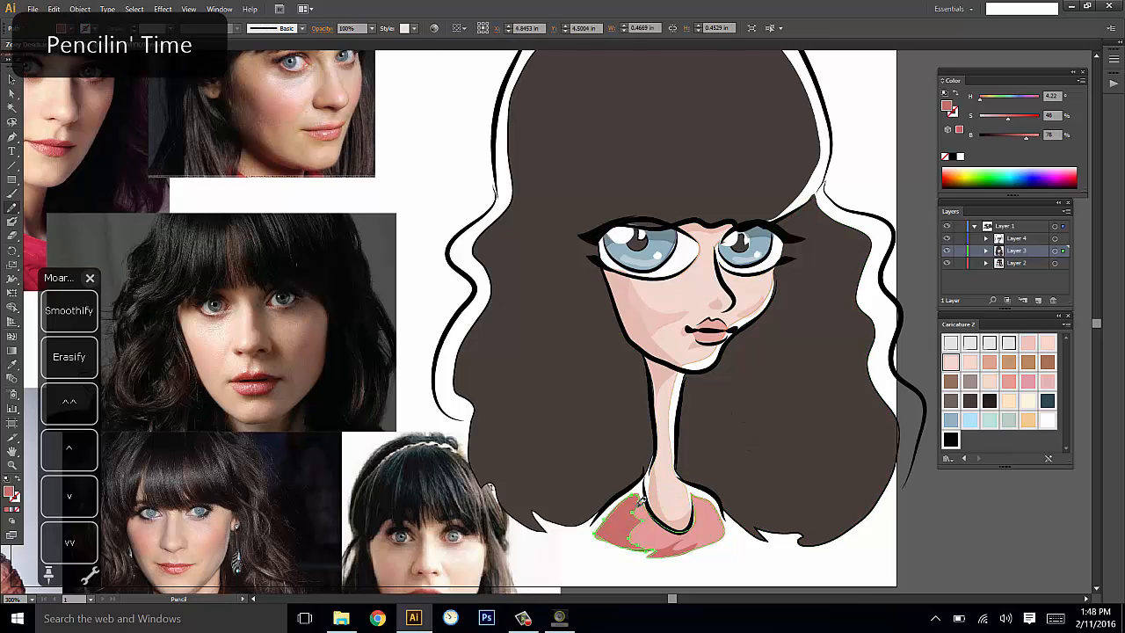
drag(662, 548, 634, 510)
key(ctrl+shift+a)
Draw a hair shadow about 0.68 by 1.77 in beside the near cheek and neck, and fill it with the near-black brown swatch.
drag(879, 346, 849, 374)
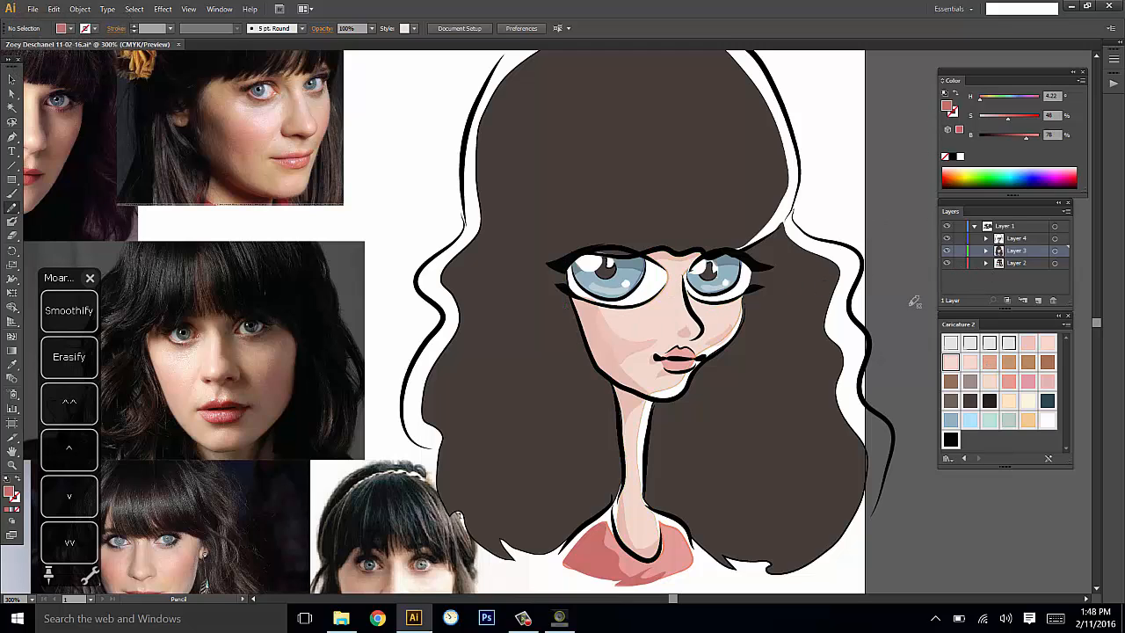
click(985, 401)
key(n)
scroll(802, 214, up, 1)
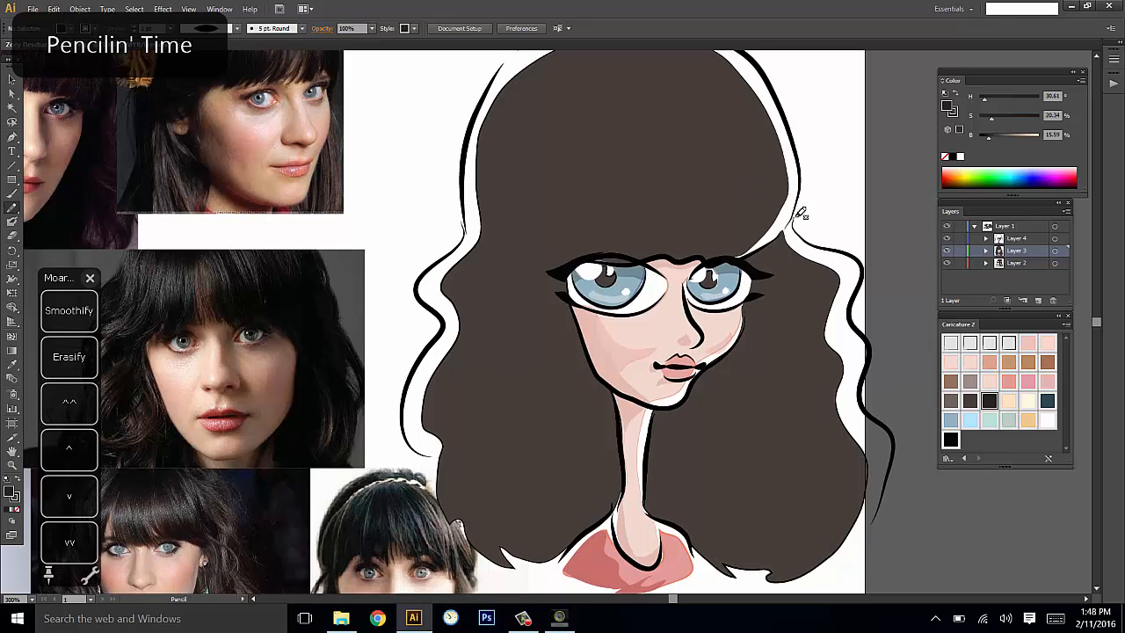
drag(792, 157, 808, 185)
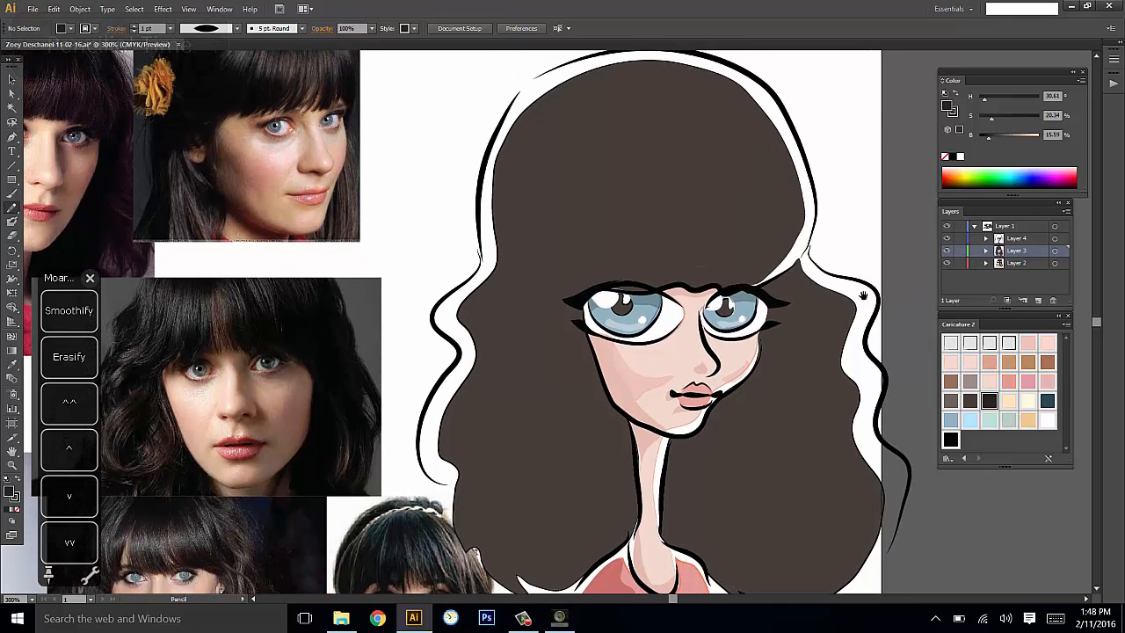
drag(839, 341, 847, 285)
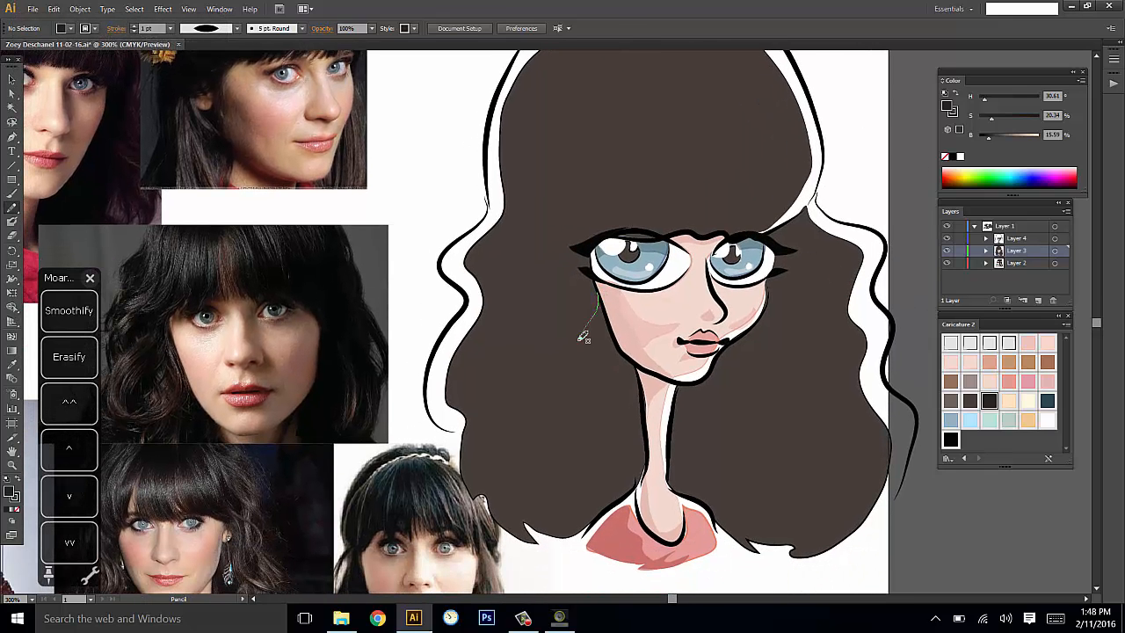
mouse_move(582, 337)
mouse_down()
mouse_move(561, 393)
mouse_move(585, 483)
mouse_up()
drag(629, 348, 606, 283)
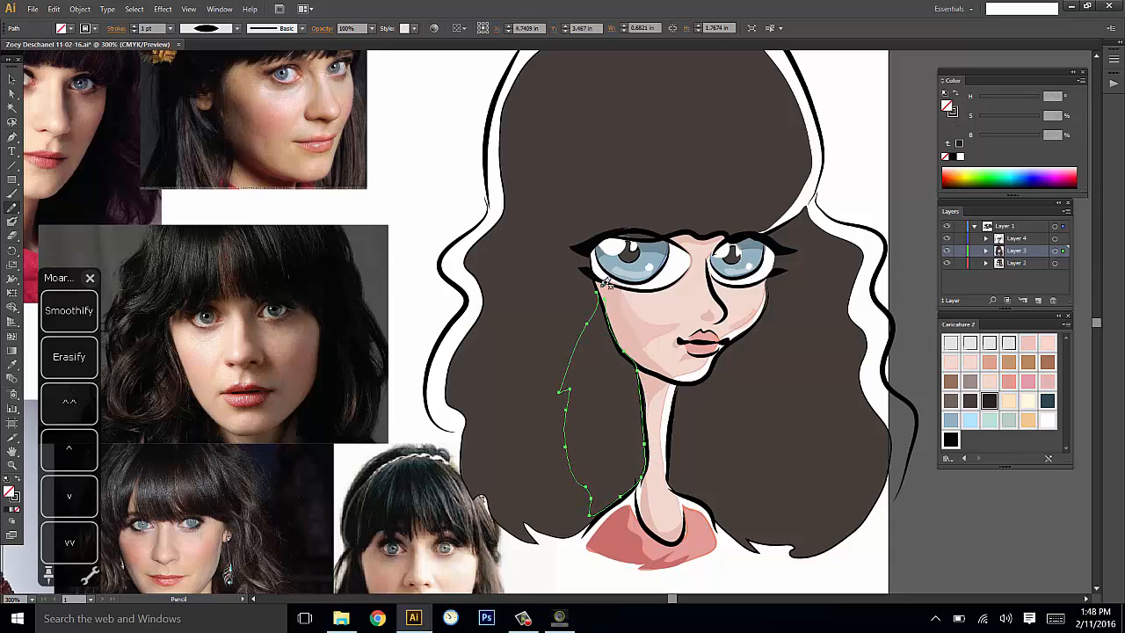
click(989, 400)
key(ctrl+shift+a)
Draw a hair shadow about 1.08 by 1.98 in beside the far cheek and neck, and fill it with the same near-black brown swatch.
drag(821, 306, 817, 327)
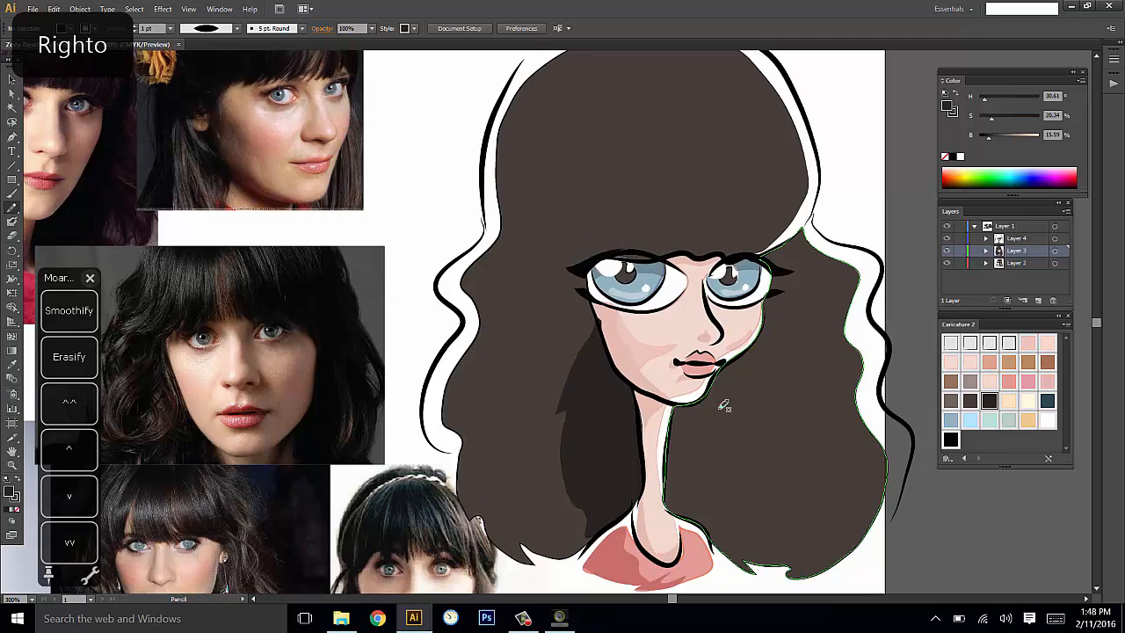
mouse_move(668, 479)
mouse_down()
mouse_move(667, 506)
mouse_move(740, 552)
mouse_up()
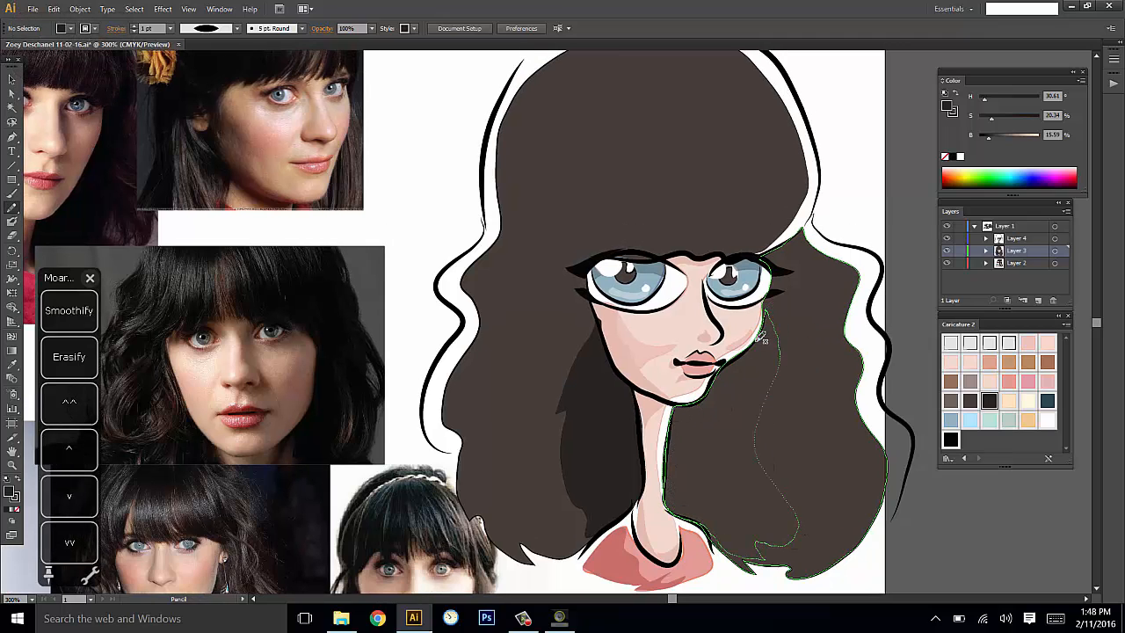
drag(761, 338, 690, 399)
drag(677, 446, 667, 476)
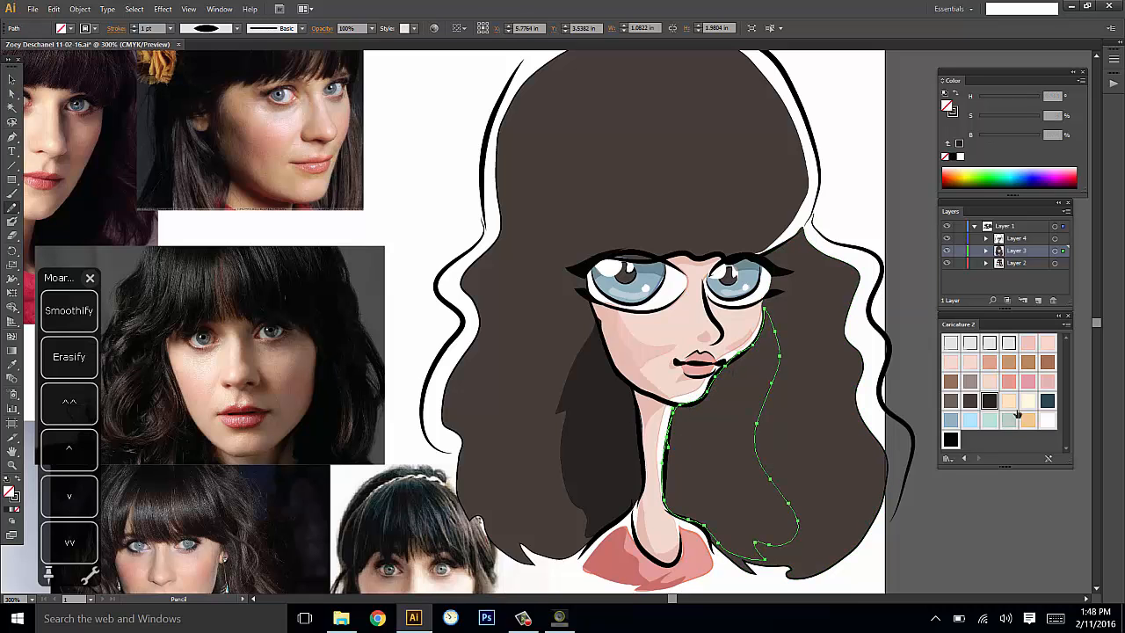
click(989, 401)
key(ctrl+shift+a)
Reshape the lower end of the far-side hair shadow into a pointed tip with the Pencil tool and deselect it.
drag(866, 269, 862, 299)
key(v)
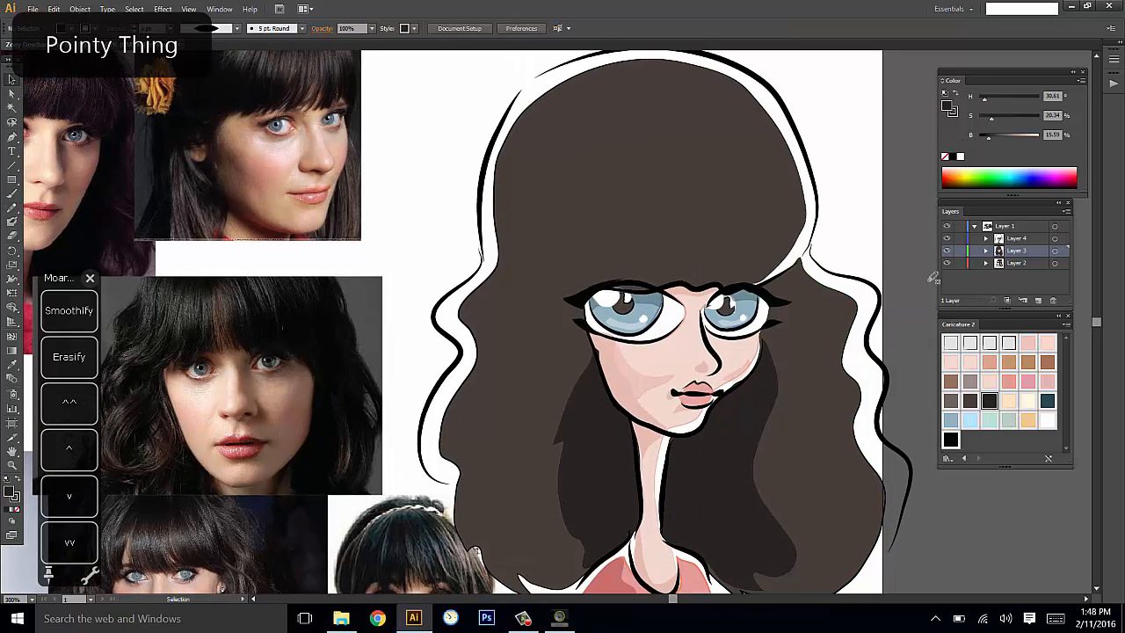
scroll(746, 430, down, 1)
click(740, 438)
key(n)
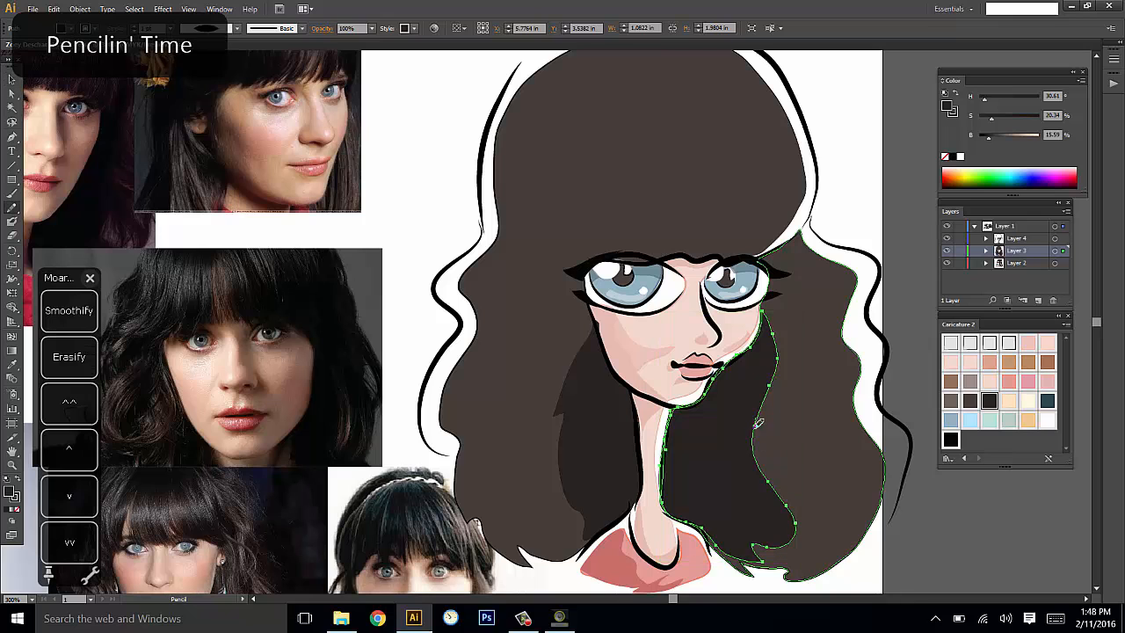
drag(804, 549, 760, 547)
key(ctrl+shift+a)
drag(849, 412, 872, 435)
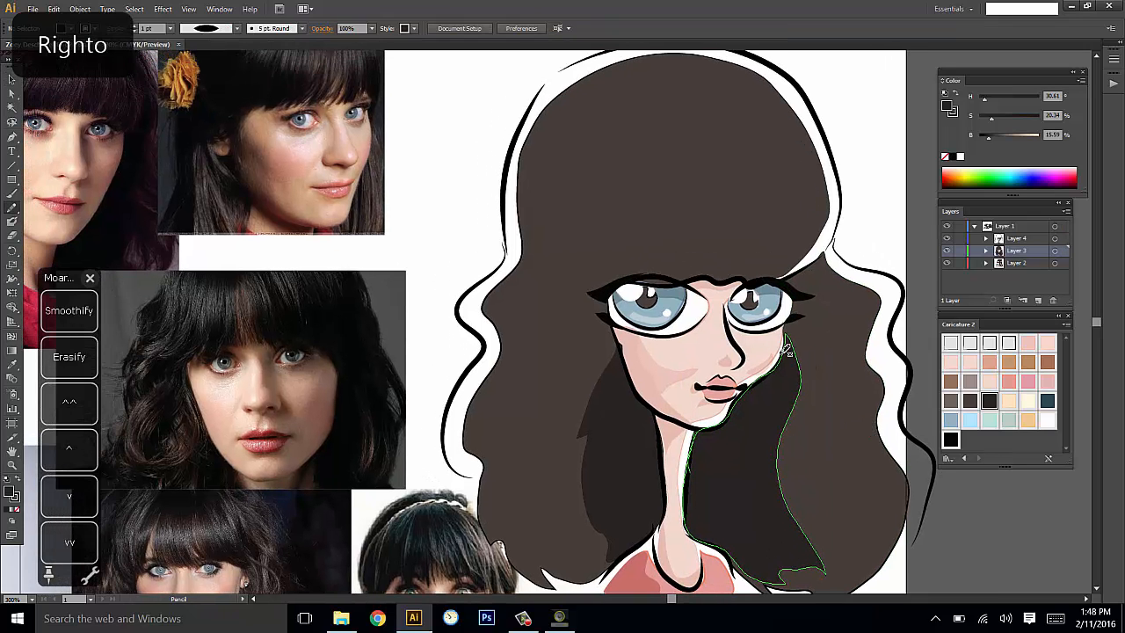
Draw a pointed hair shadow in the near side's lower lock and fill it with the neighbouring shadow's near-black brown.
mouse_move(590, 502)
mouse_down()
mouse_move(611, 465)
mouse_move(592, 376)
mouse_move(557, 428)
mouse_up()
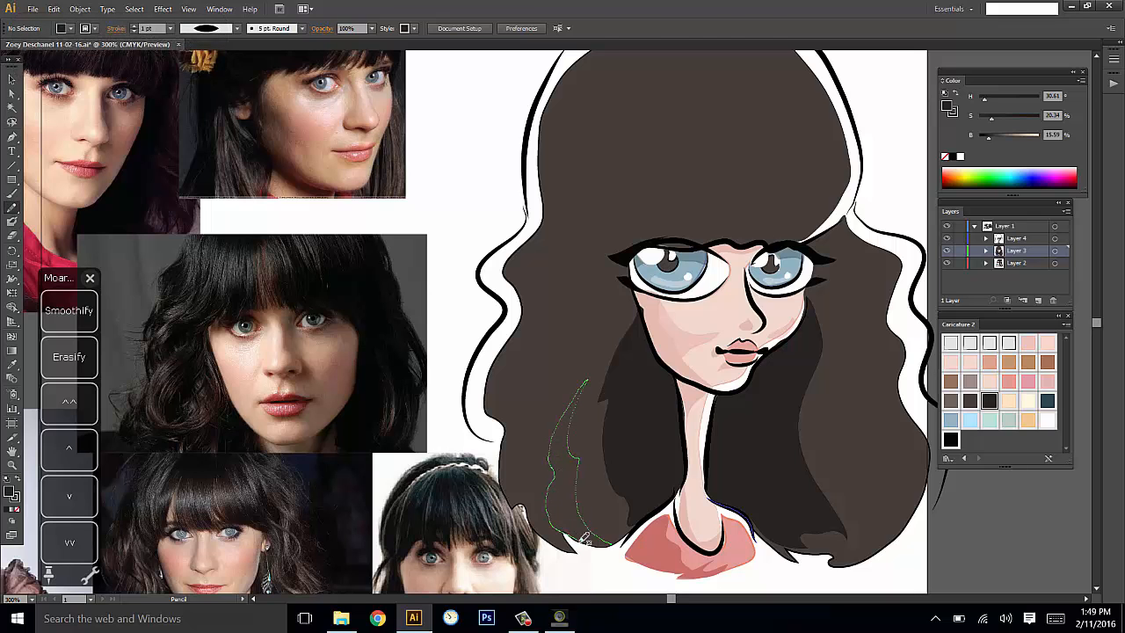
key(i)
click(651, 441)
drag(655, 435, 666, 447)
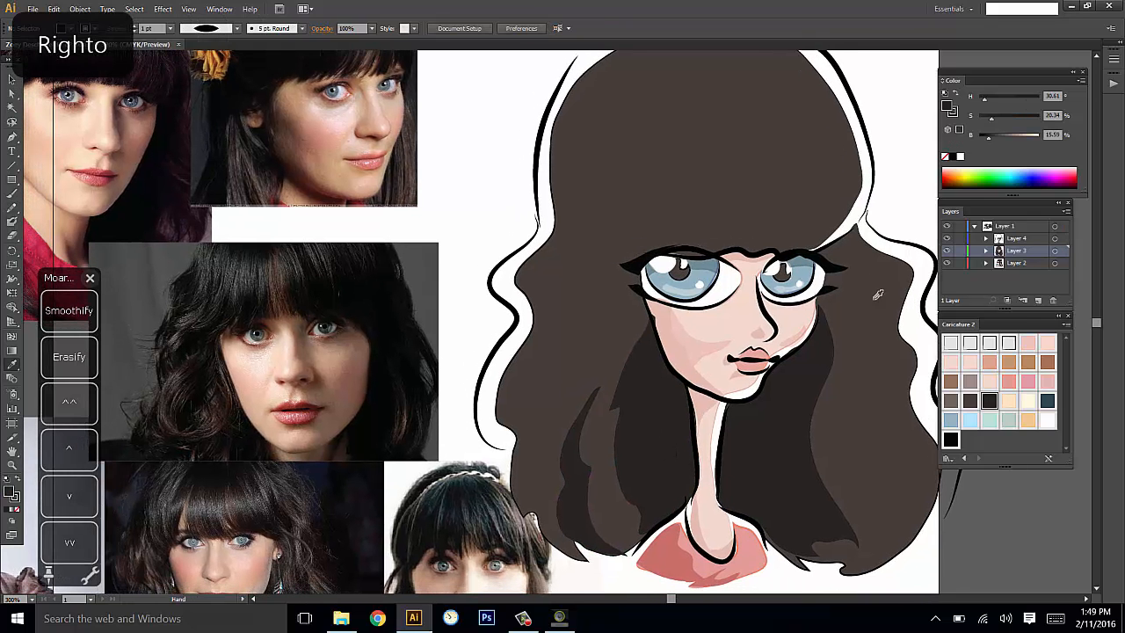
Draw an S-shaped curl shadow about 0.46 by 1.03 in in the near side's outer hair and give it the same near-black brown.
key(n)
drag(816, 352, 859, 342)
drag(700, 291, 719, 283)
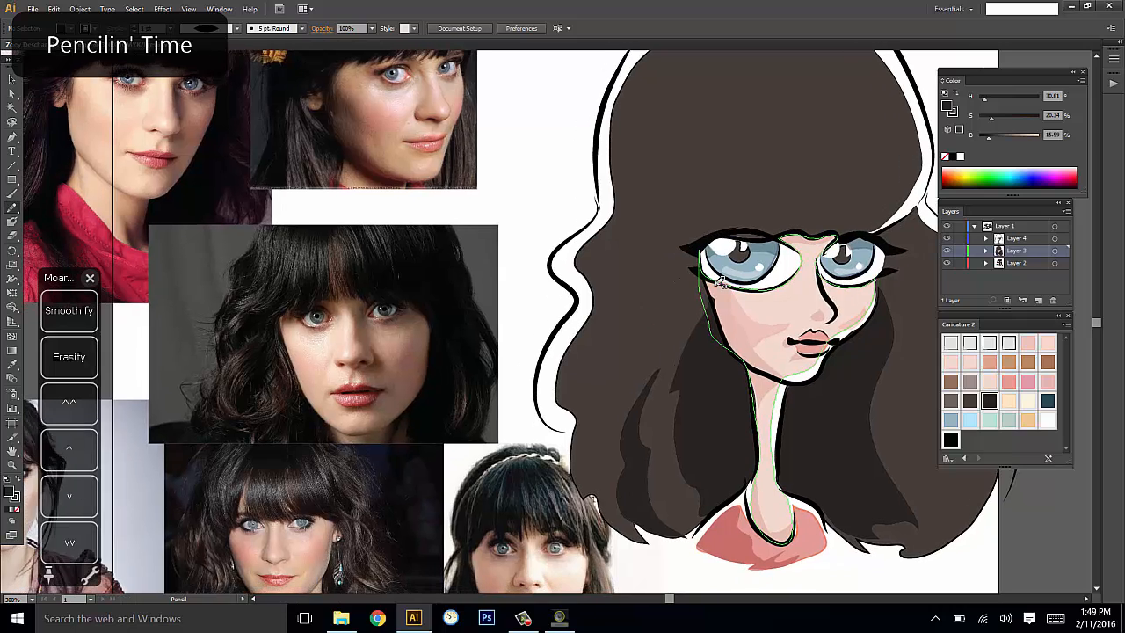
mouse_move(603, 325)
mouse_down()
mouse_move(580, 364)
mouse_move(639, 369)
mouse_up()
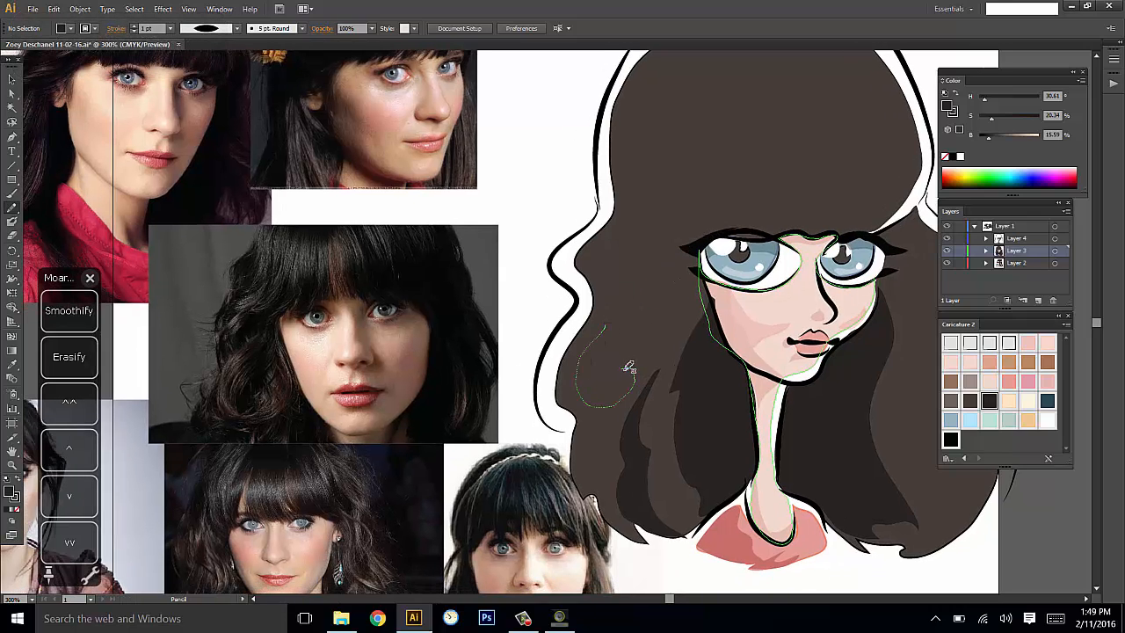
drag(603, 278, 596, 278)
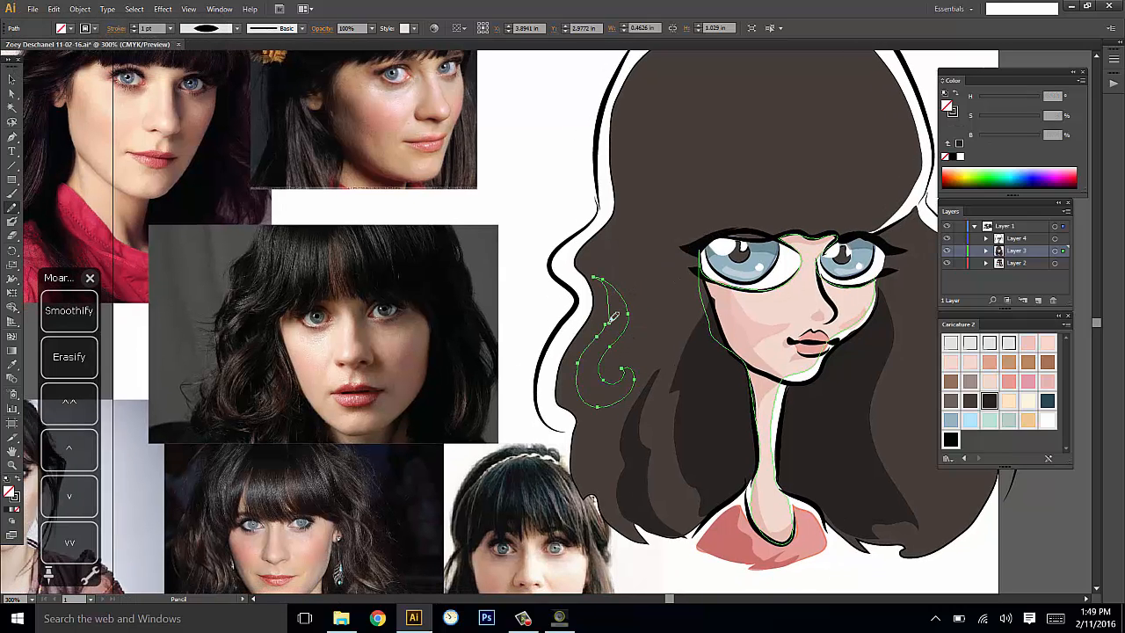
key(i)
click(692, 387)
key(ctrl+shift+a)
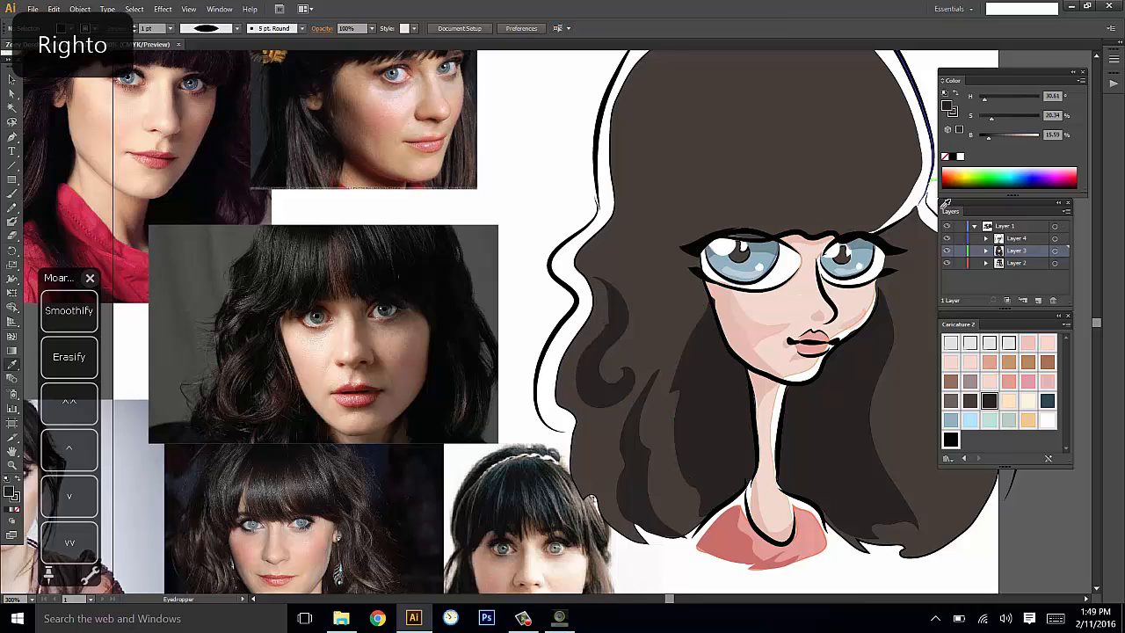
Refine the edge of the S-shaped curl shadow with the Pencil tool and deselect it.
key(v)
click(615, 323)
key(n)
drag(606, 297, 589, 342)
key(ctrl+shift+a)
Draw a curved hair shadow just below the S-shaped curl and fill it with the near-black brown of the existing shadows.
mouse_move(623, 392)
mouse_down()
mouse_move(605, 359)
mouse_move(564, 364)
mouse_up()
key(n)
key(i)
click(577, 335)
key(ctrl+shift+a)
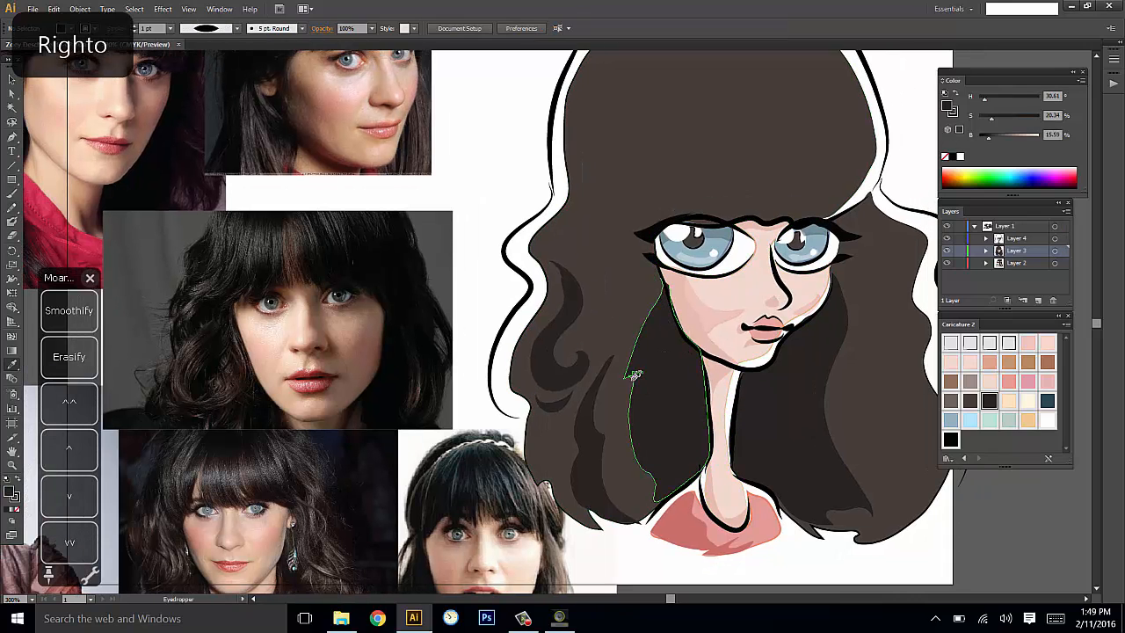
Draw a small curl shadow off the outer edge of the near-side neck shadow and fill it with the same near-black brown.
key(n)
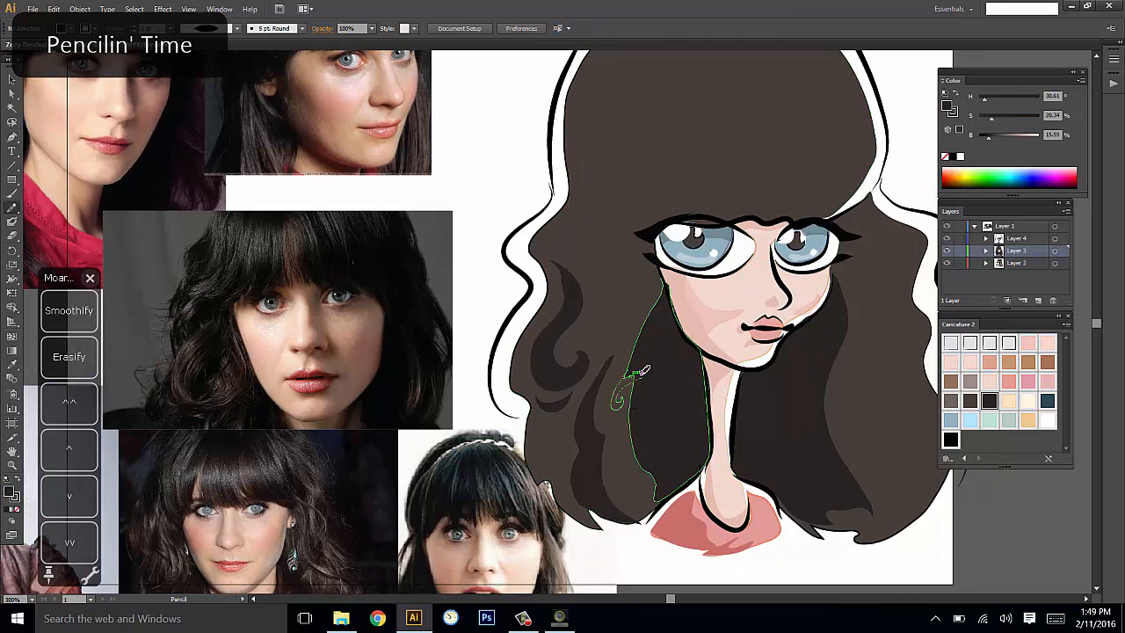
drag(639, 373, 634, 376)
key(i)
click(573, 371)
key(ctrl+shift+a)
Draw a crescent strand shadow at the near side's outer hair, below the curls, and fill it with the sampled shadow brown.
drag(913, 242, 881, 240)
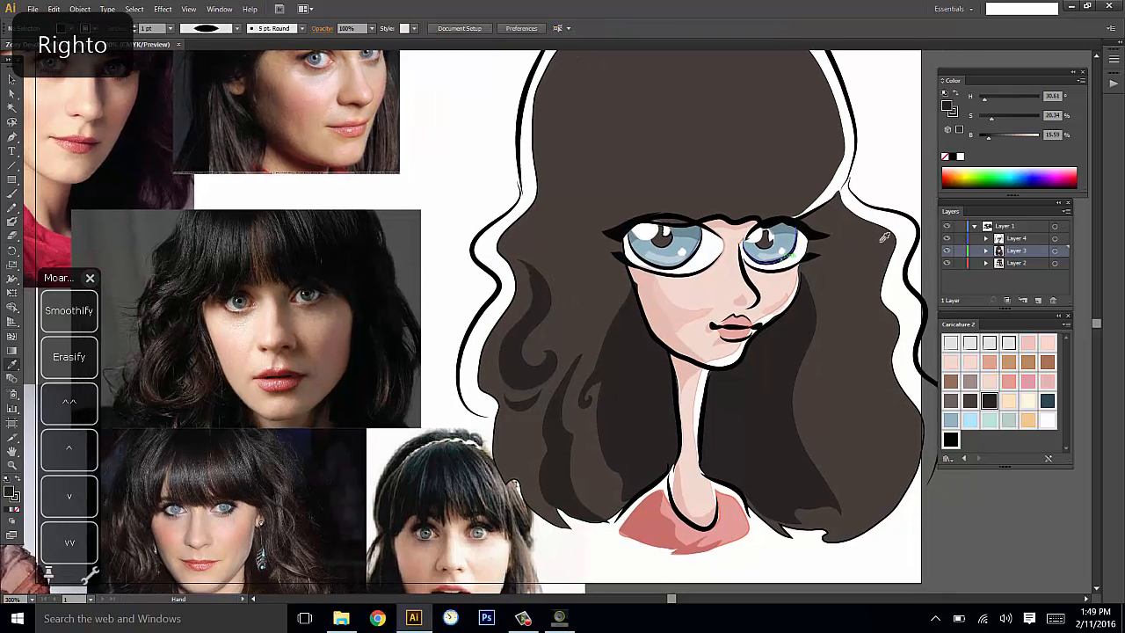
key(n)
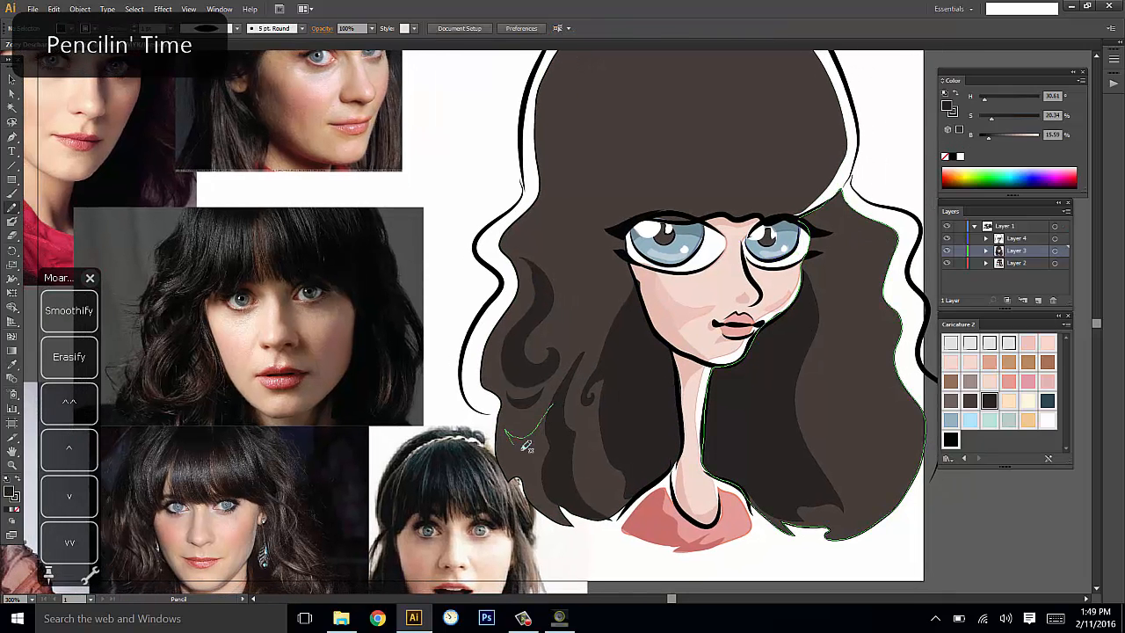
mouse_move(524, 448)
mouse_down()
mouse_move(553, 438)
mouse_move(552, 406)
mouse_up()
key(i)
click(556, 352)
key(ctrl+shift+a)
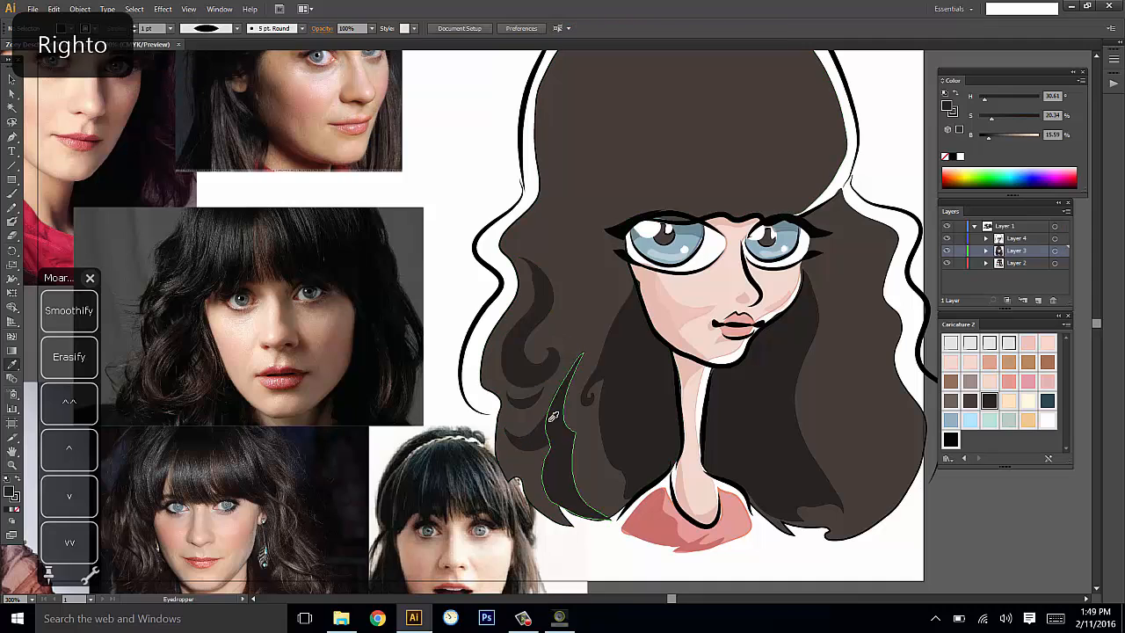
Draw a small strand shadow about 0.21 by 0.17 in under the outer crescent and match its fill to the hair shadows.
key(n)
drag(525, 463, 554, 453)
key(i)
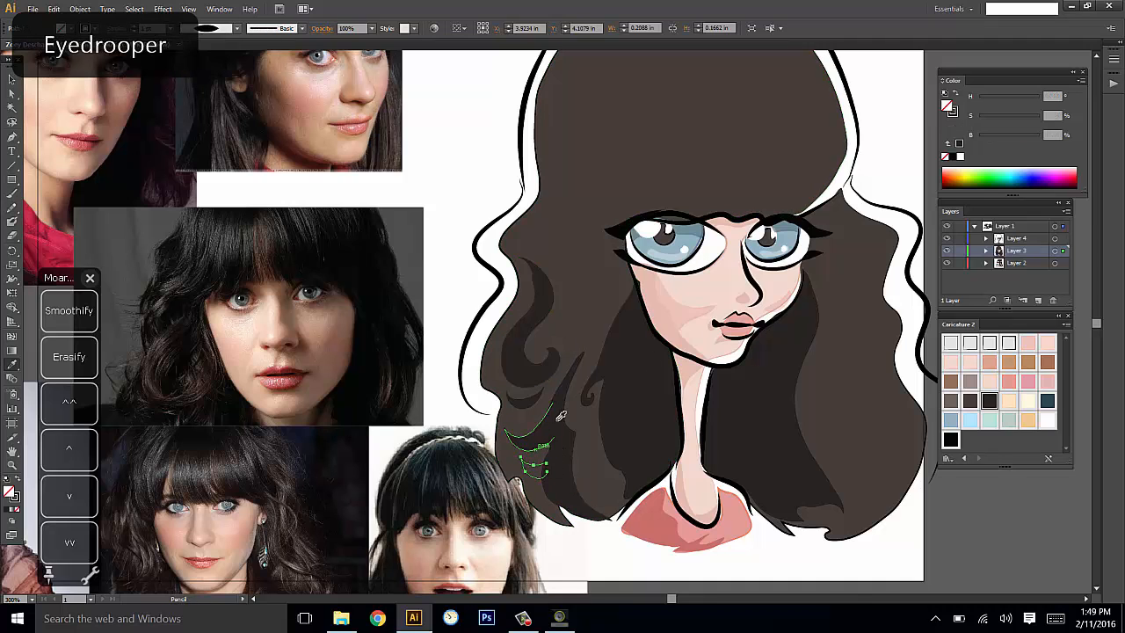
click(558, 412)
key(ctrl+shift+a)
Draw a long wavy hair shadow about 0.61 by 1.24 in from the near temple down to the neck shadow and fill it near-black brown.
mouse_move(860, 288)
mouse_down()
mouse_move(819, 311)
mouse_move(839, 342)
mouse_up()
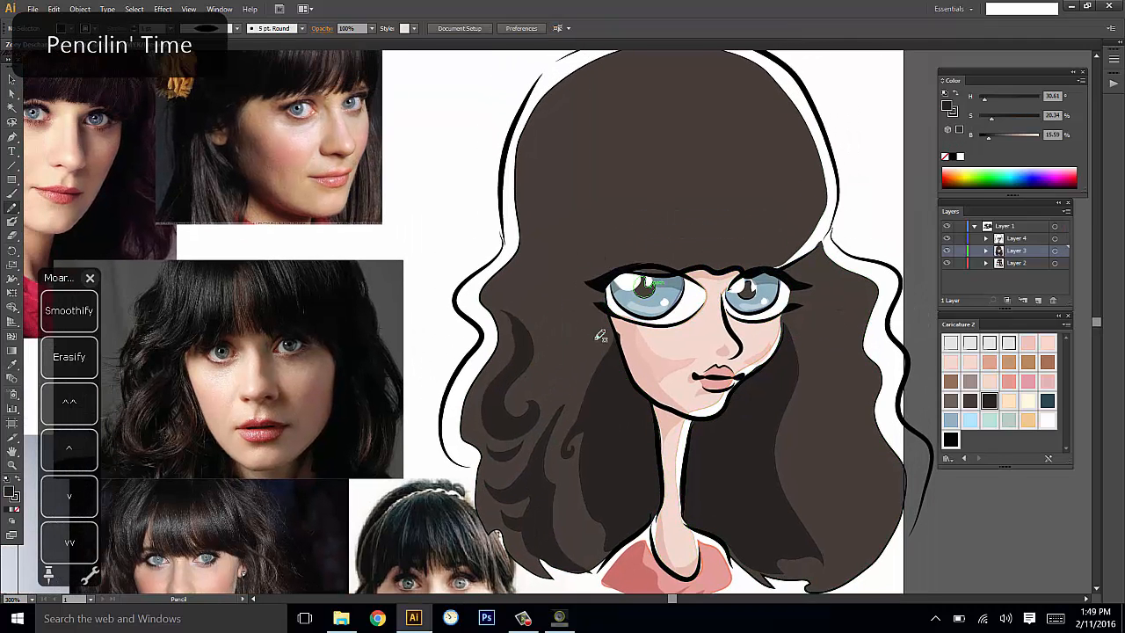
mouse_move(582, 389)
mouse_down()
mouse_move(595, 328)
mouse_move(523, 265)
mouse_move(531, 239)
mouse_move(522, 265)
mouse_move(569, 309)
mouse_up()
drag(581, 393, 584, 391)
key(i)
click(621, 392)
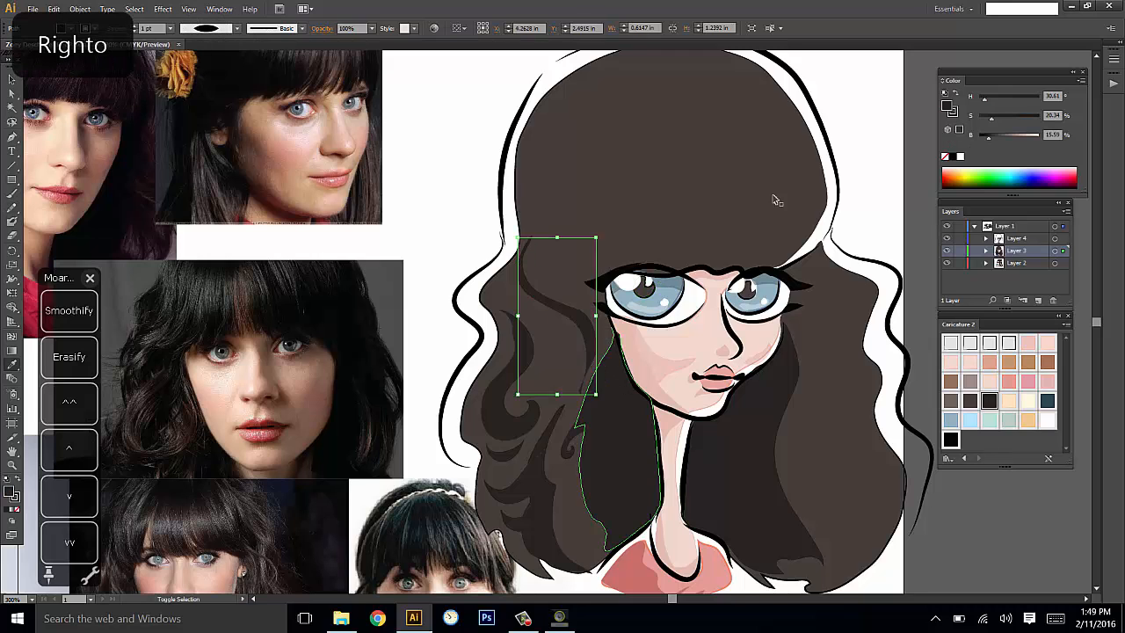
key(ctrl+shift+a)
drag(805, 212, 798, 226)
key(n)
drag(555, 340, 565, 379)
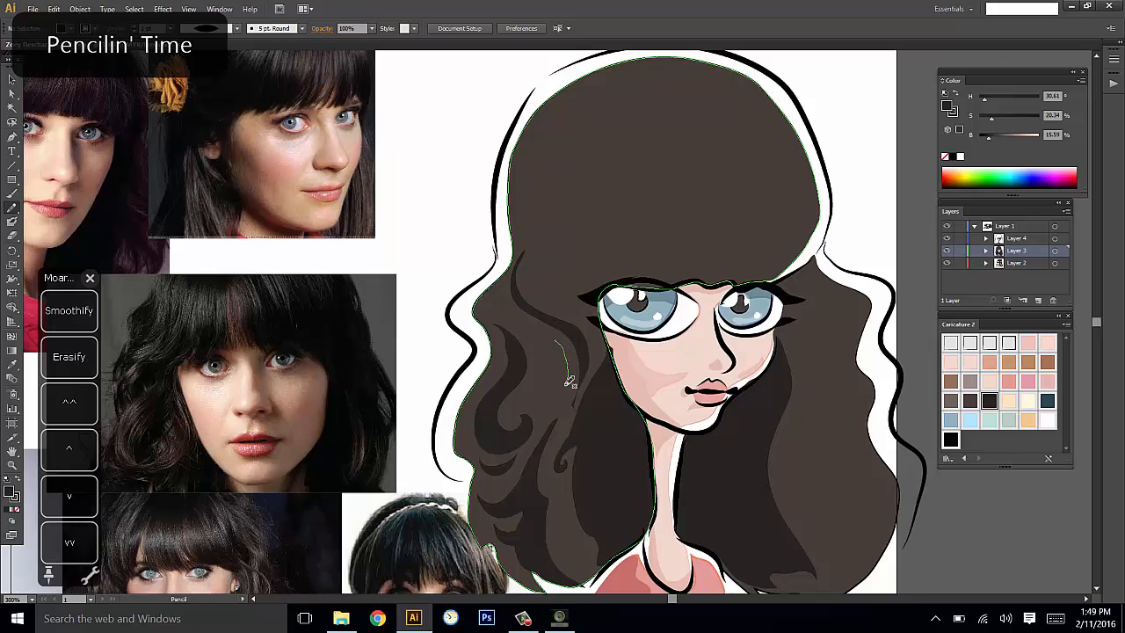
mouse_move(549, 416)
mouse_down()
mouse_move(547, 360)
mouse_move(526, 320)
mouse_up()
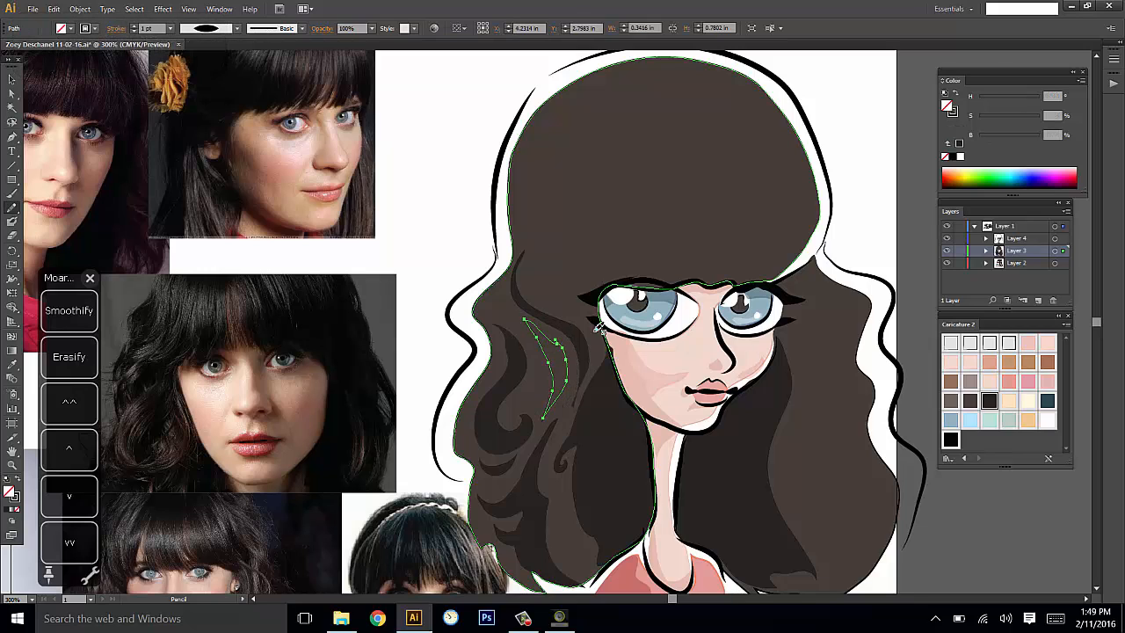
key(ctrl+z)
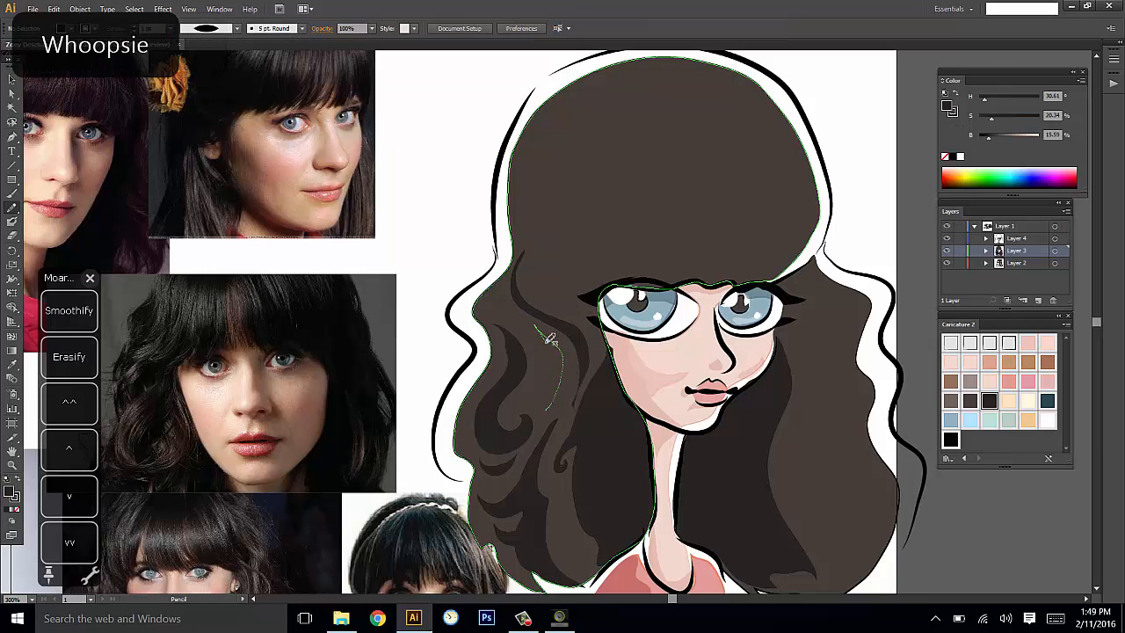
Draw a slender curved strand shadow between the long wavy shadow and the S-shaped curl, and fill it with the shadow brown.
drag(546, 342, 546, 408)
key(i)
click(517, 263)
key(ctrl+shift+a)
Draw a long strand shadow about 0.57 by 1.55 in down the far-side hair and fill it with the sampled near-black brown.
mouse_move(793, 195)
mouse_down()
mouse_move(784, 205)
mouse_move(754, 168)
mouse_up()
key(n)
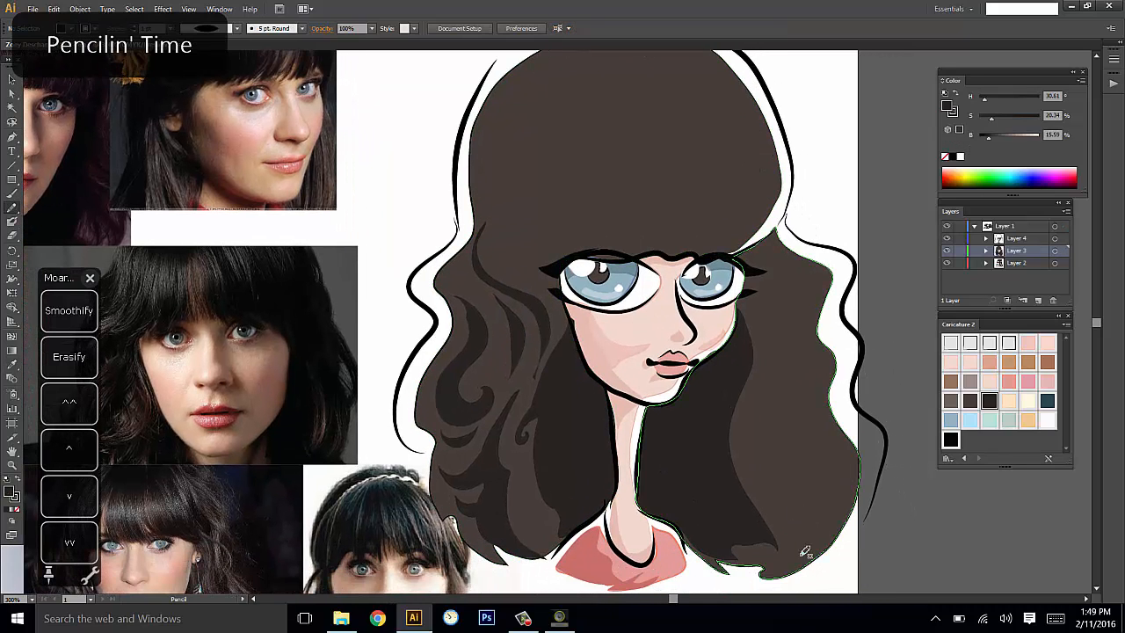
mouse_move(777, 497)
mouse_down()
mouse_move(765, 382)
mouse_move(770, 445)
mouse_move(826, 526)
mouse_move(794, 537)
mouse_up()
key(i)
click(731, 486)
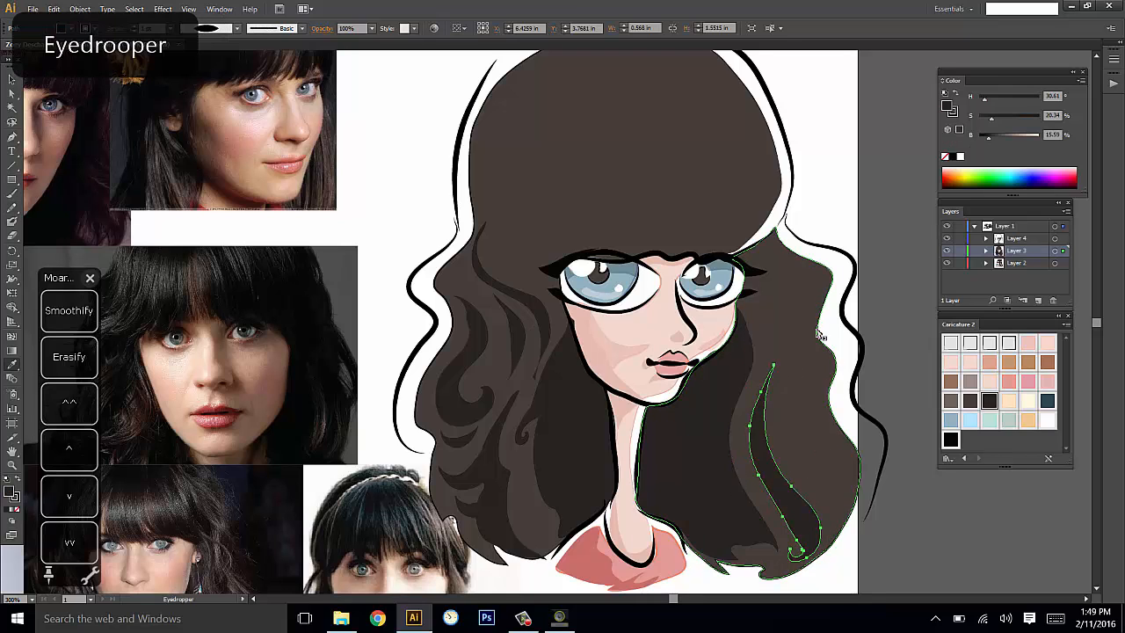
key(ctrl+shift+a)
Draw a wavy strand shadow about 0.27 by 1.43 in near the far side's outer edge and fill it with the same near-black brown.
drag(853, 343, 825, 364)
key(n)
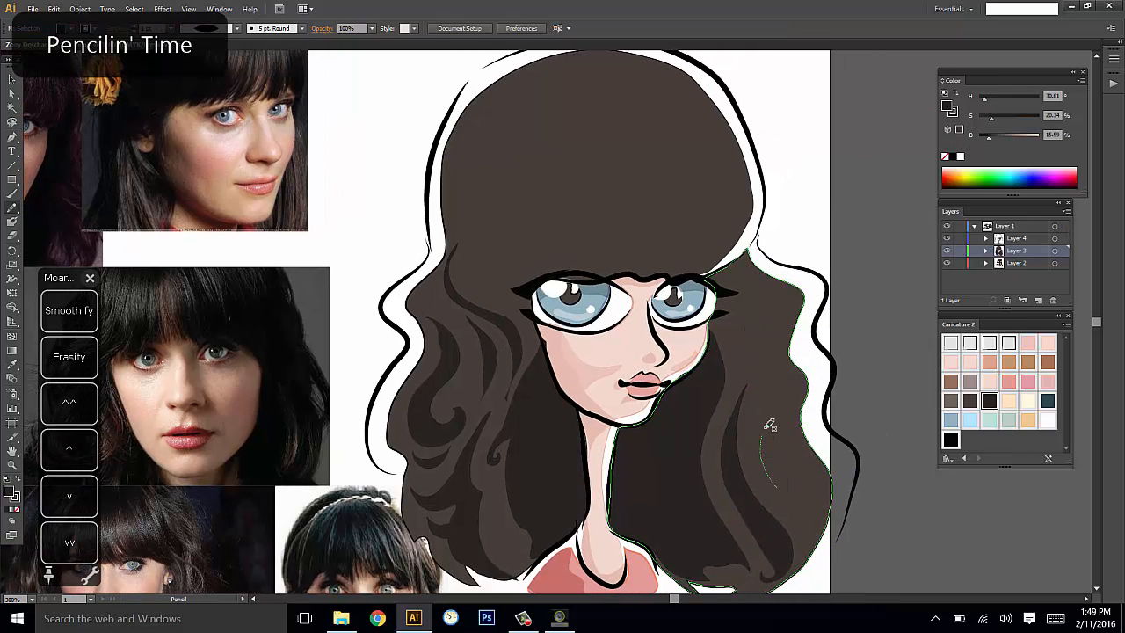
mouse_move(769, 424)
mouse_down()
mouse_move(780, 332)
mouse_move(798, 491)
mouse_up()
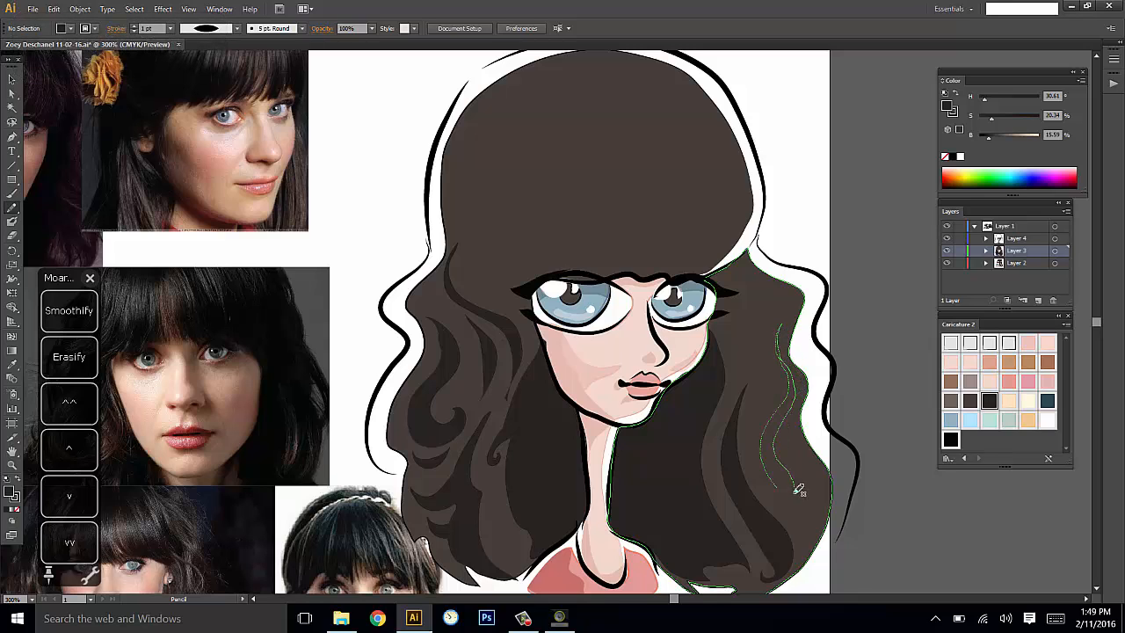
key(i)
click(739, 369)
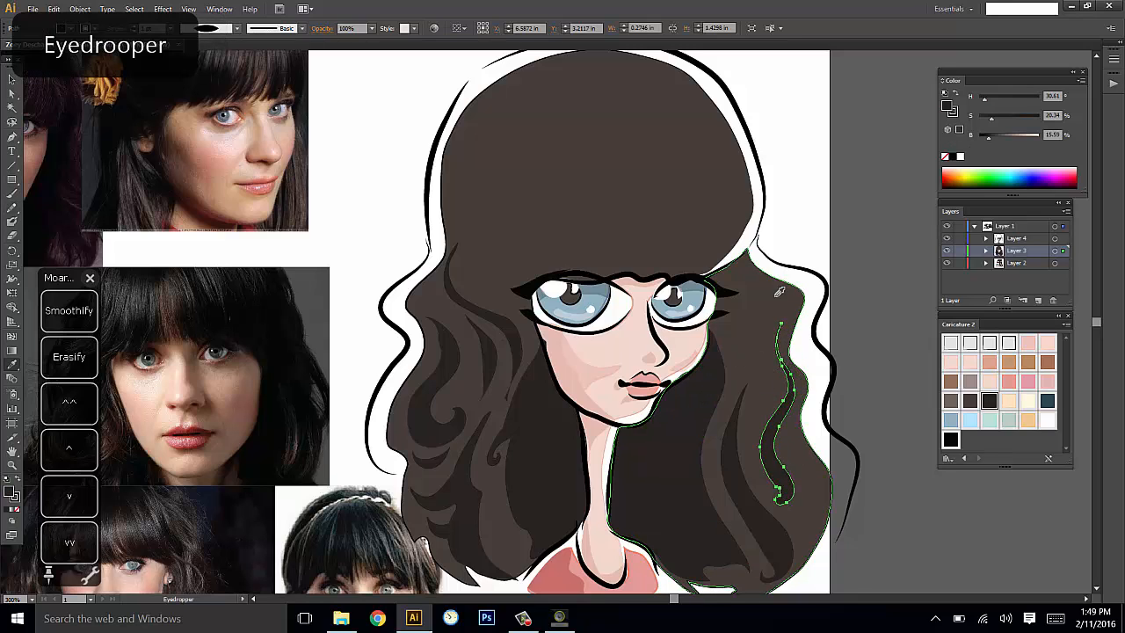
key(ctrl+shift+a)
Draw a crescent shadow about 0.22 by 0.76 in at the far side's lower outer hair edge and fill it with the shadow brown.
key(n)
drag(801, 447, 827, 488)
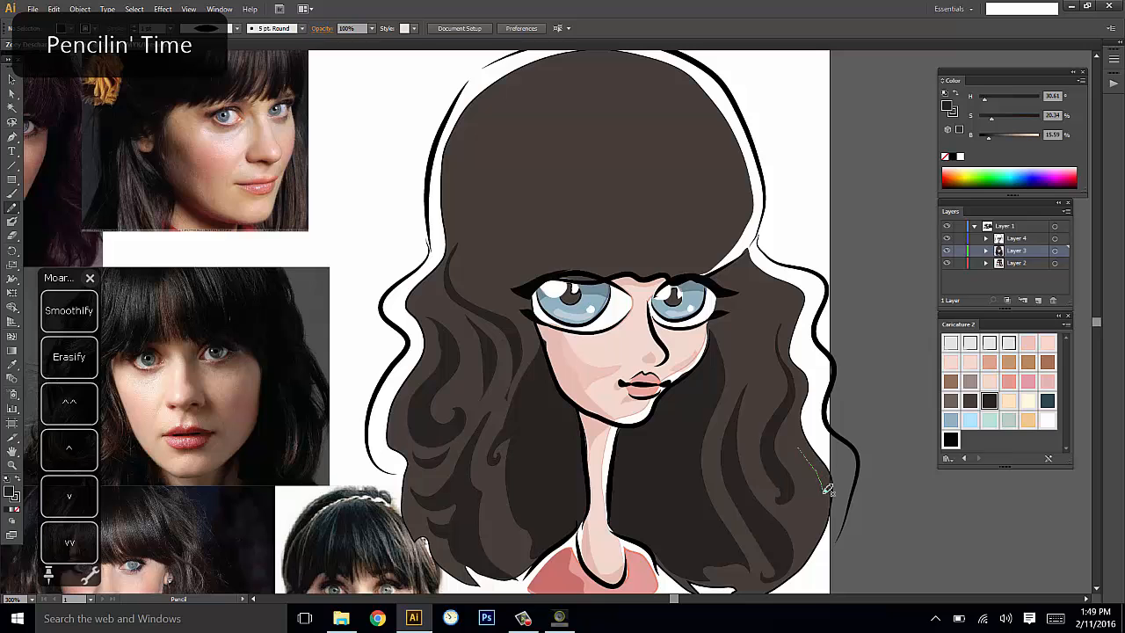
drag(813, 530, 798, 447)
key(i)
click(683, 412)
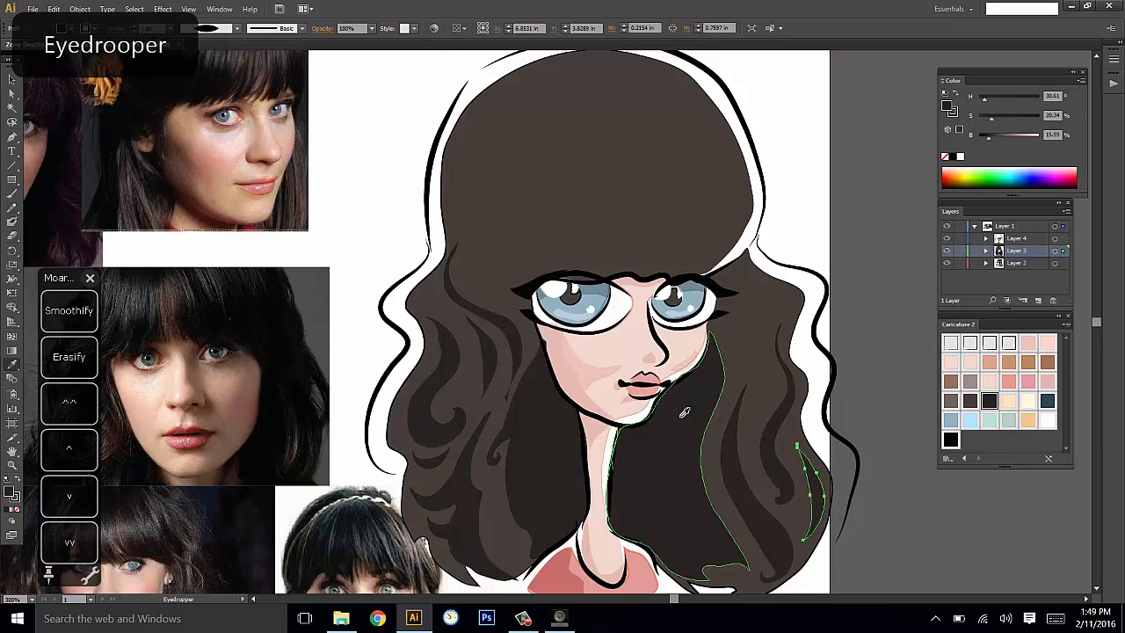
key(ctrl+shift+a)
Draw a large shadow over the near half of the crown and fringe, and fill it with the near-black brown of the hair shadows.
mouse_move(819, 327)
mouse_down()
mouse_move(860, 346)
mouse_move(865, 367)
mouse_up()
key(n)
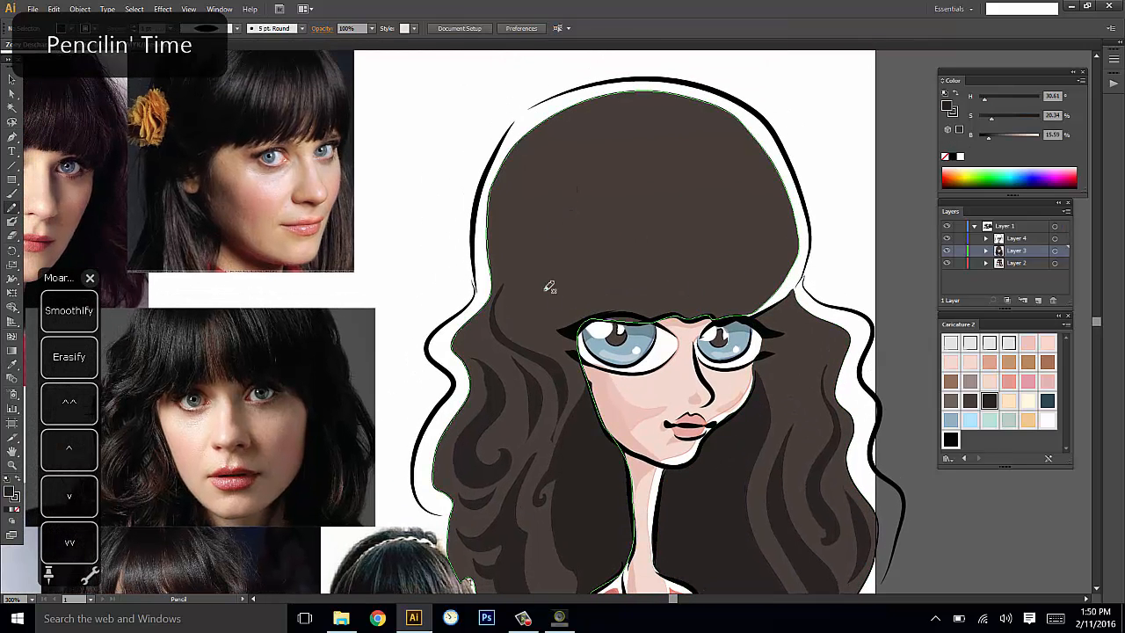
mouse_move(503, 216)
mouse_down()
mouse_move(583, 114)
mouse_move(609, 240)
mouse_up()
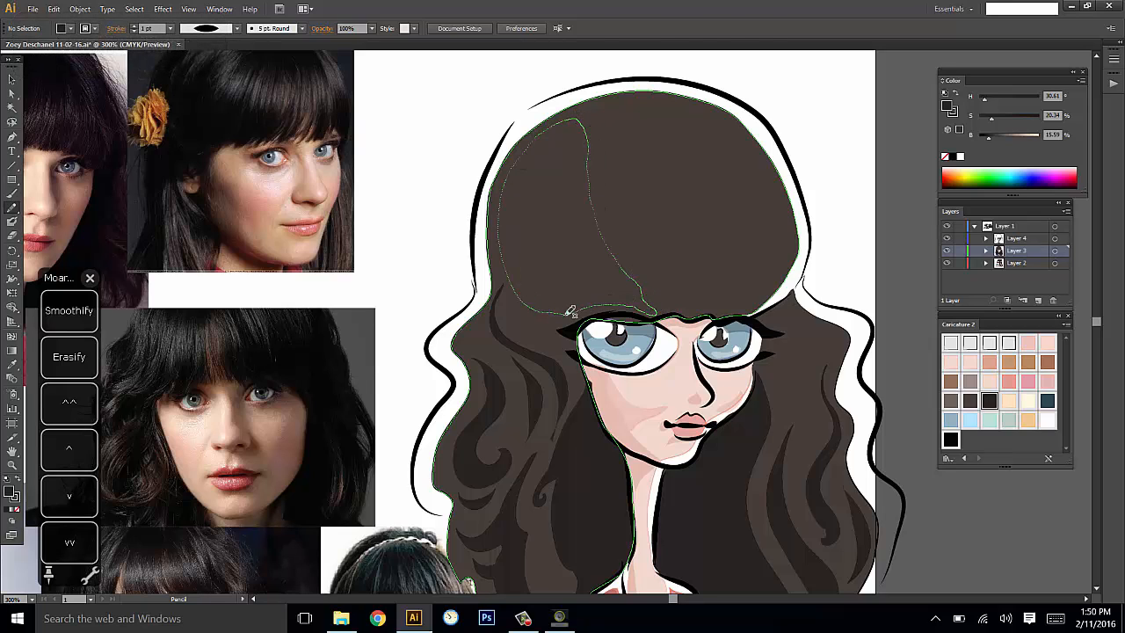
drag(569, 311, 569, 313)
key(i)
click(587, 420)
key(ctrl+shift+a)
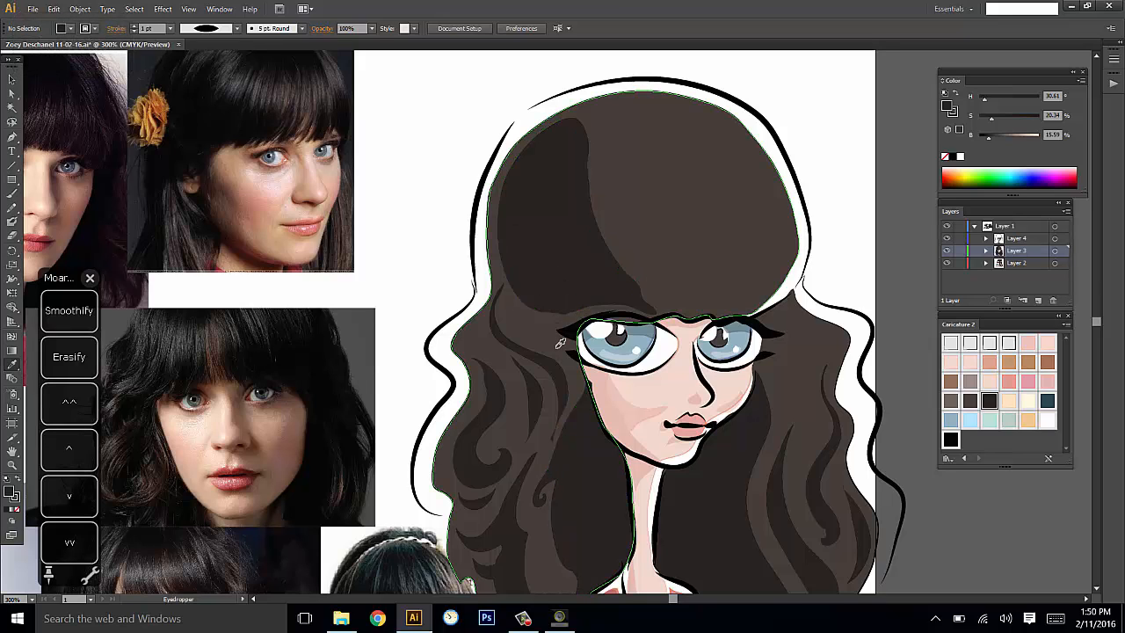
Draw a shadow about 0.60 by 0.66 in at the near temple below the fringe and fill it with the same near-black brown.
key(n)
drag(560, 343, 545, 258)
key(i)
click(559, 243)
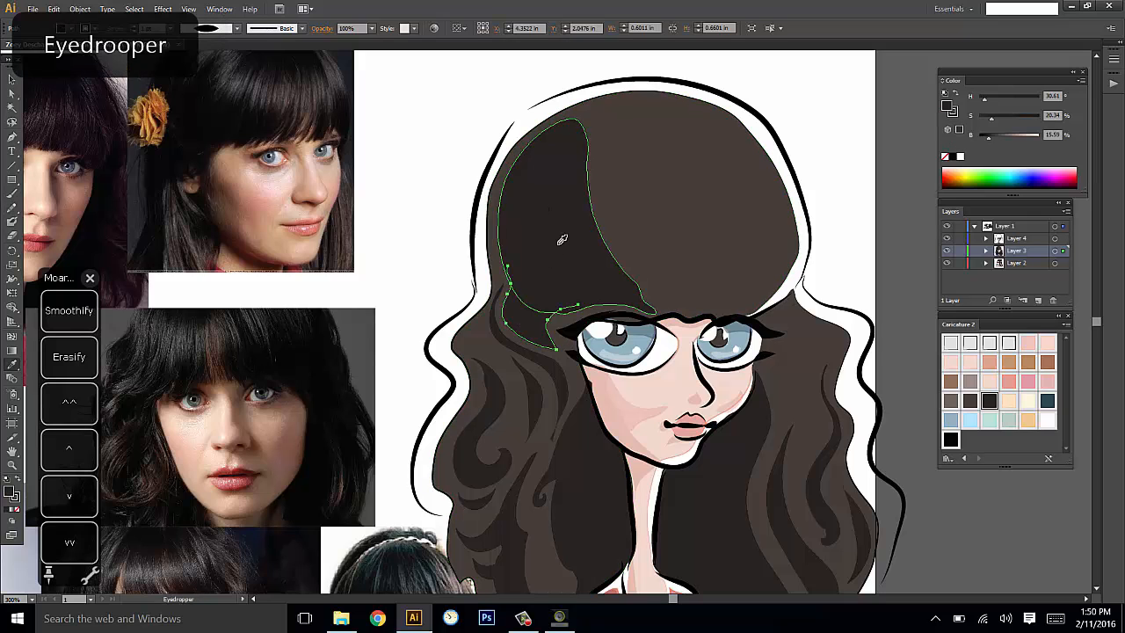
key(ctrl+shift+a)
Reshape the inner and upper edges of the large crown shadow with the Pencil tool and deselect it.
drag(753, 141, 749, 84)
key(v)
click(600, 221)
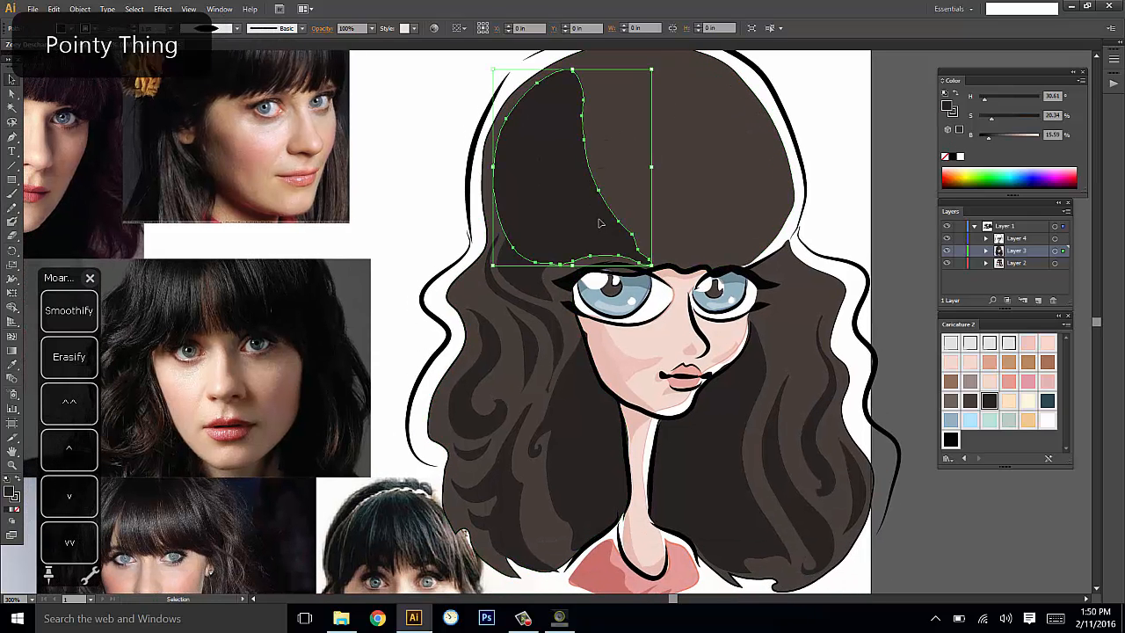
key(n)
mouse_move(652, 254)
mouse_down()
mouse_move(596, 101)
mouse_move(600, 61)
mouse_move(524, 99)
mouse_up()
key(ctrl+shift+a)
Smooth the crown shadow's inner curve into a pointed upper tip and refine its upper outer edge, making it about 1.25 by 1.73 in.
drag(746, 135, 739, 157)
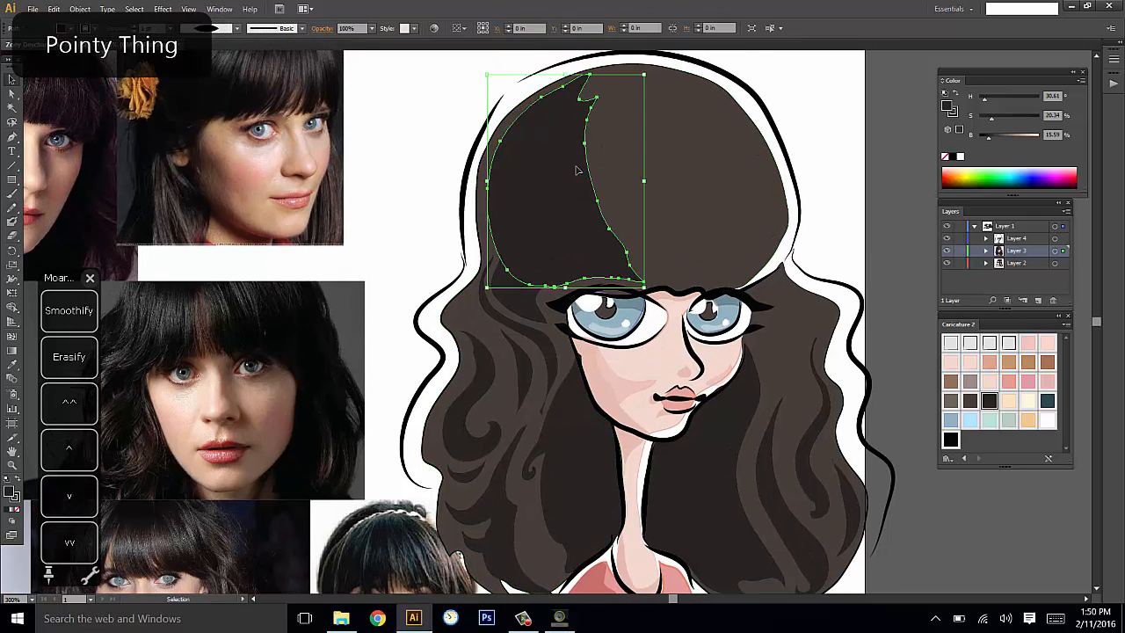
key(n)
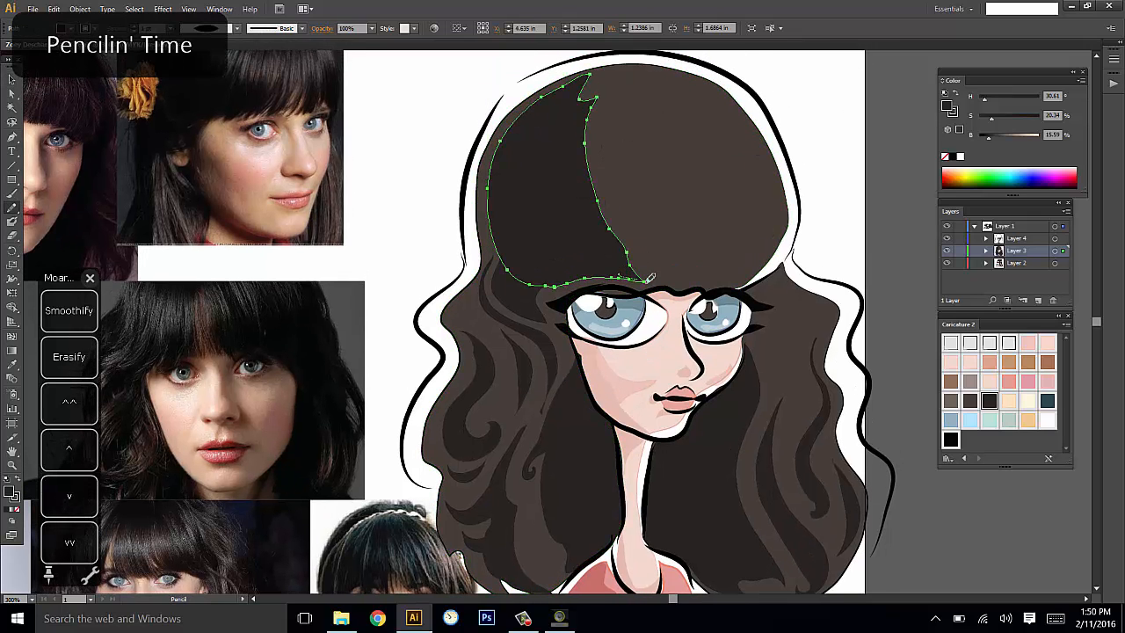
drag(648, 278, 585, 175)
drag(615, 73, 610, 69)
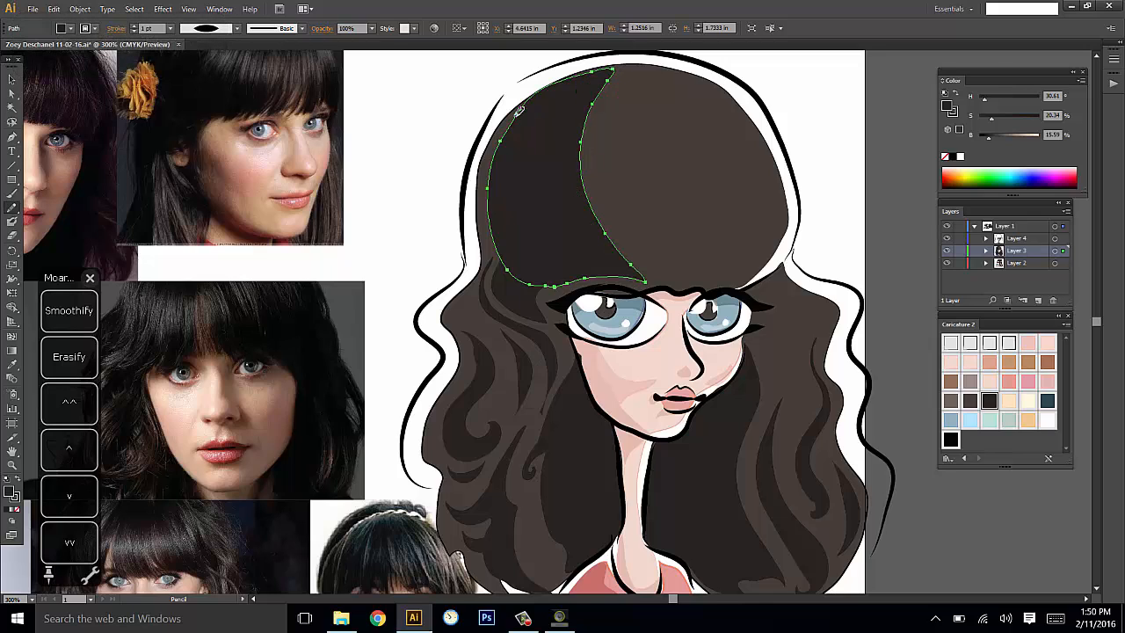
drag(547, 91, 523, 109)
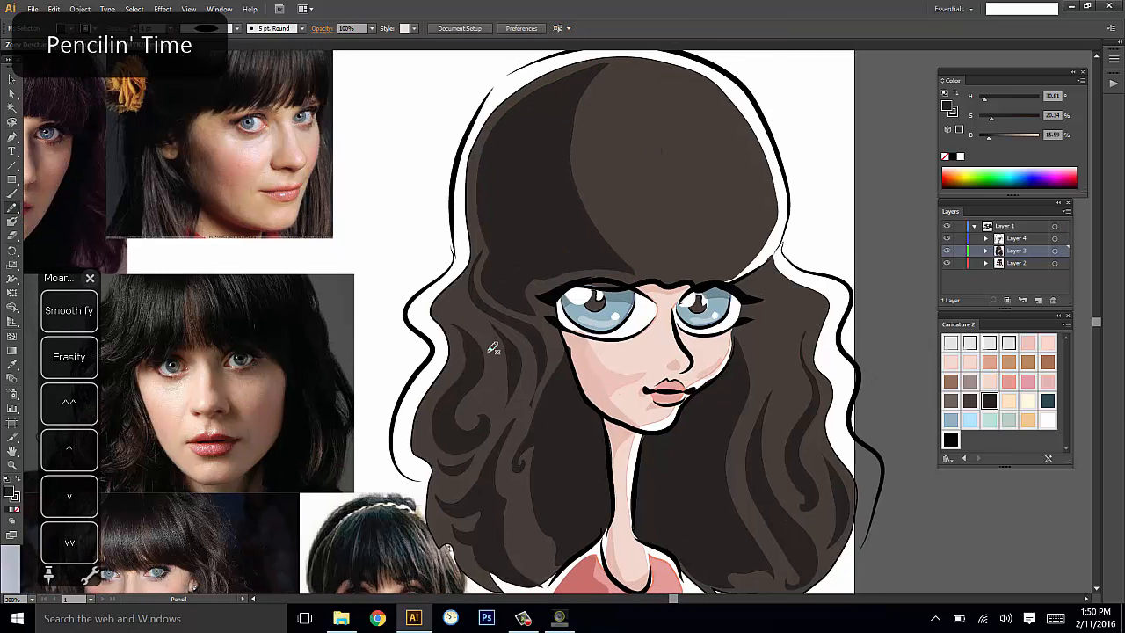
Draw a strand shadow about 0.38 by 0.55 in in the near side's upper outer hair and fill it with the crown shadow's near-black brown.
drag(446, 300, 489, 350)
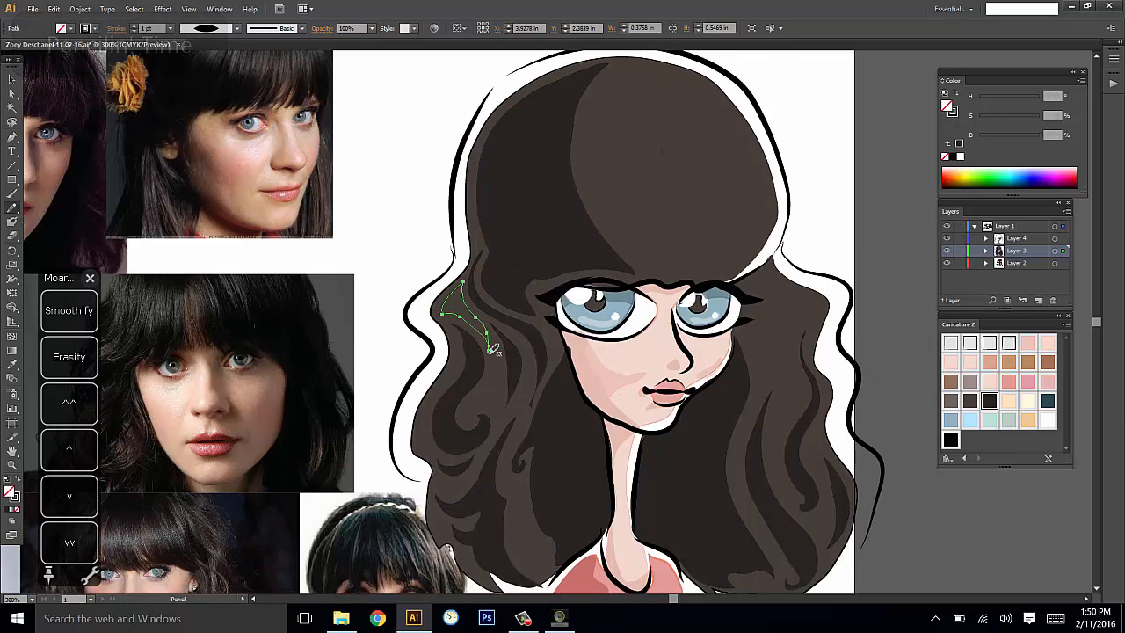
key(i)
click(528, 244)
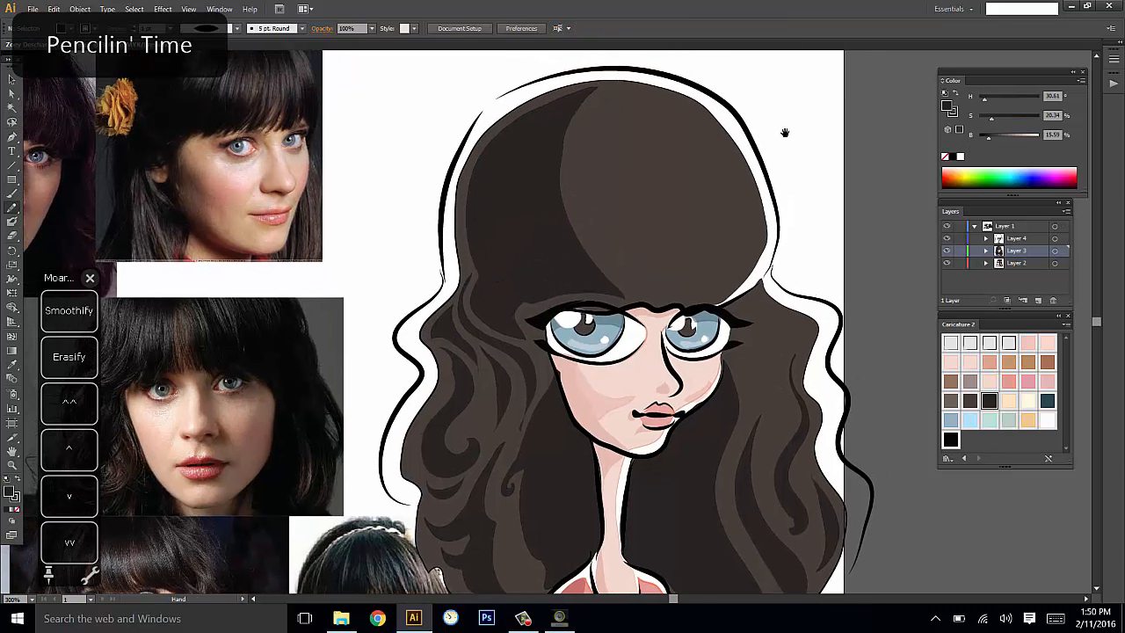
Draw a curved shadow about 0.98 by 0.22 in along the fringe above the far eye and fill it with near-black brown.
drag(785, 132, 815, 134)
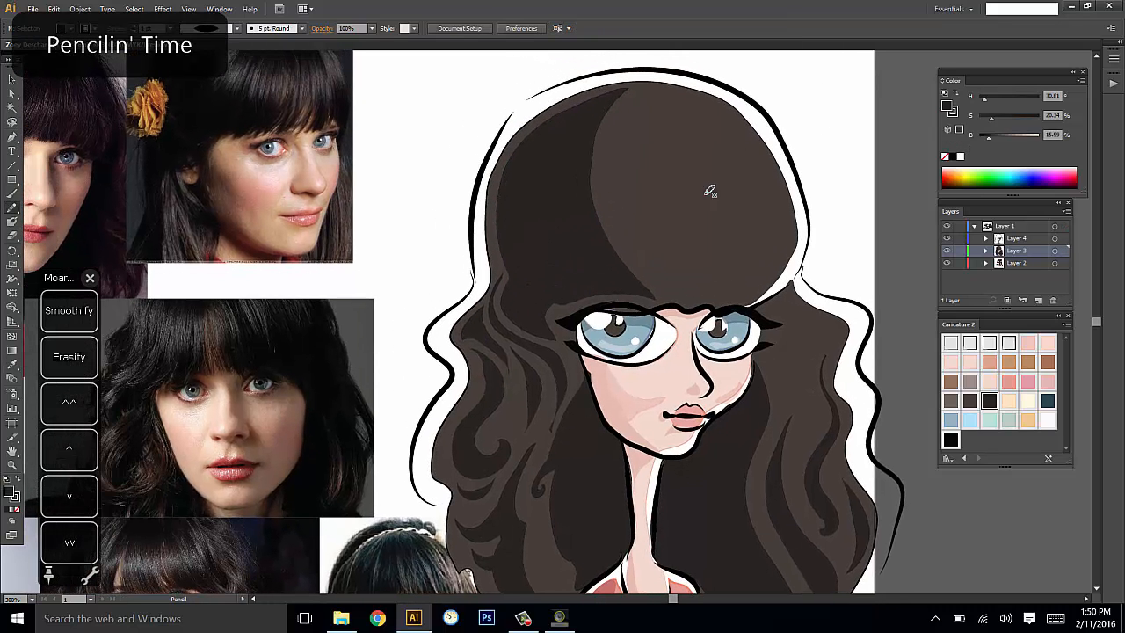
mouse_move(660, 291)
mouse_down()
mouse_move(653, 270)
mouse_move(710, 247)
mouse_up()
key(i)
click(602, 263)
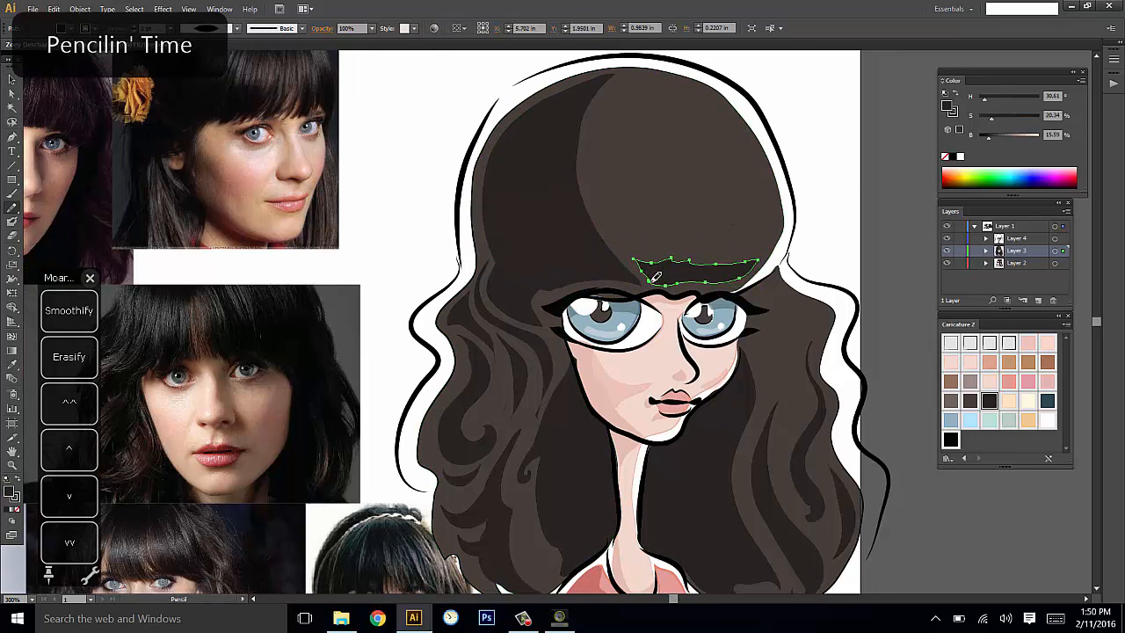
drag(764, 258, 768, 255)
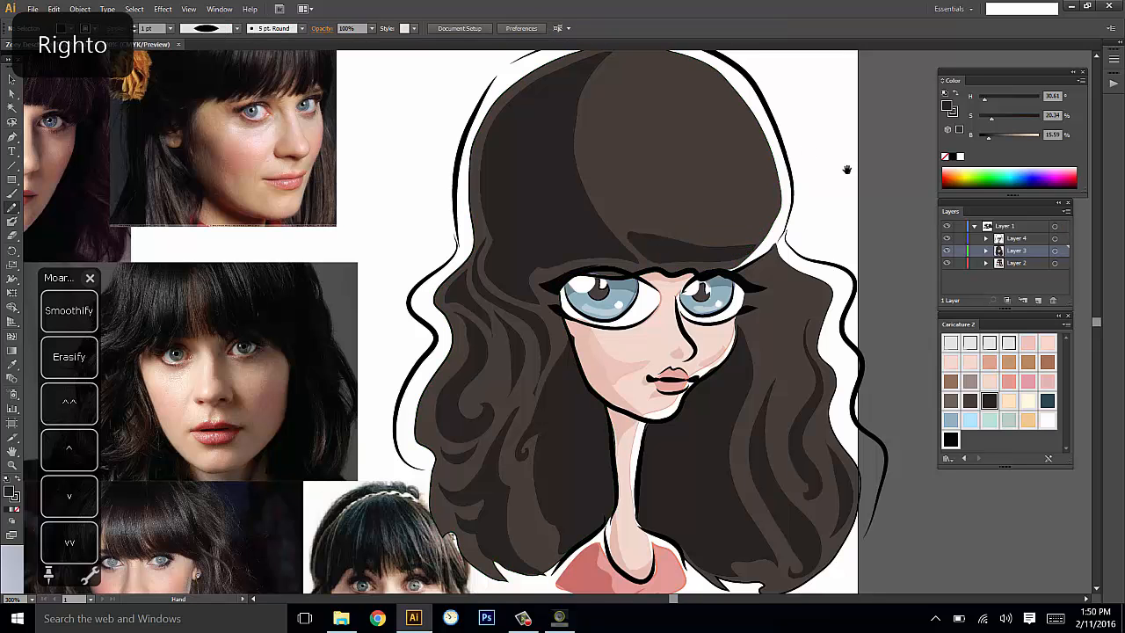
Draw curled strand shadows through the middle of the far side's hair in the same near-black brown.
drag(853, 171, 857, 179)
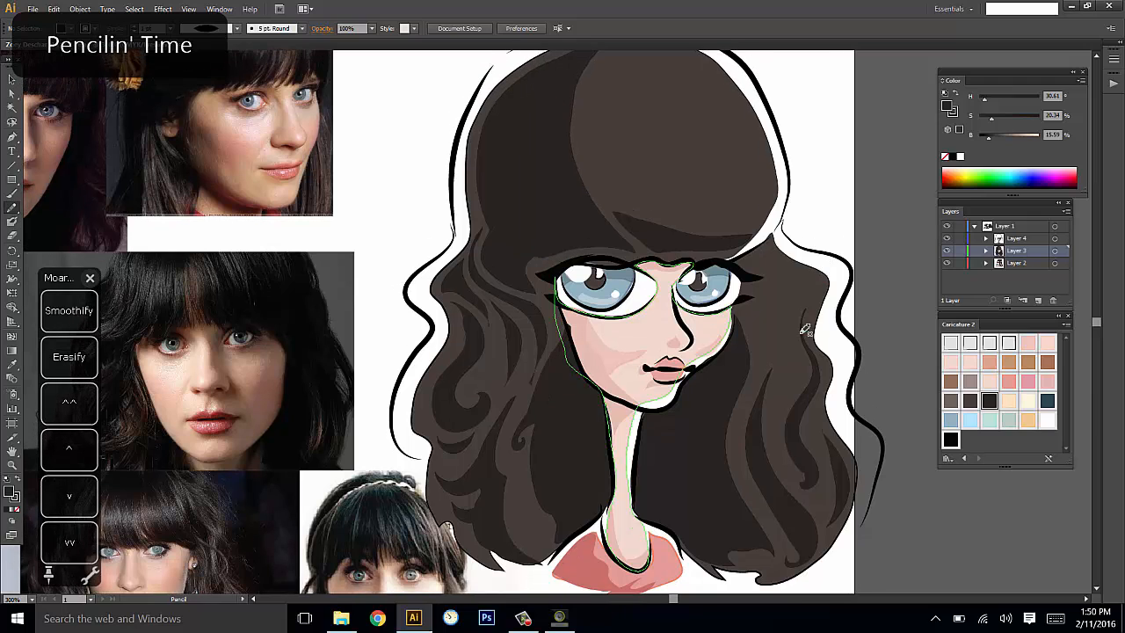
mouse_move(778, 384)
mouse_down()
mouse_move(775, 345)
mouse_move(770, 431)
mouse_up()
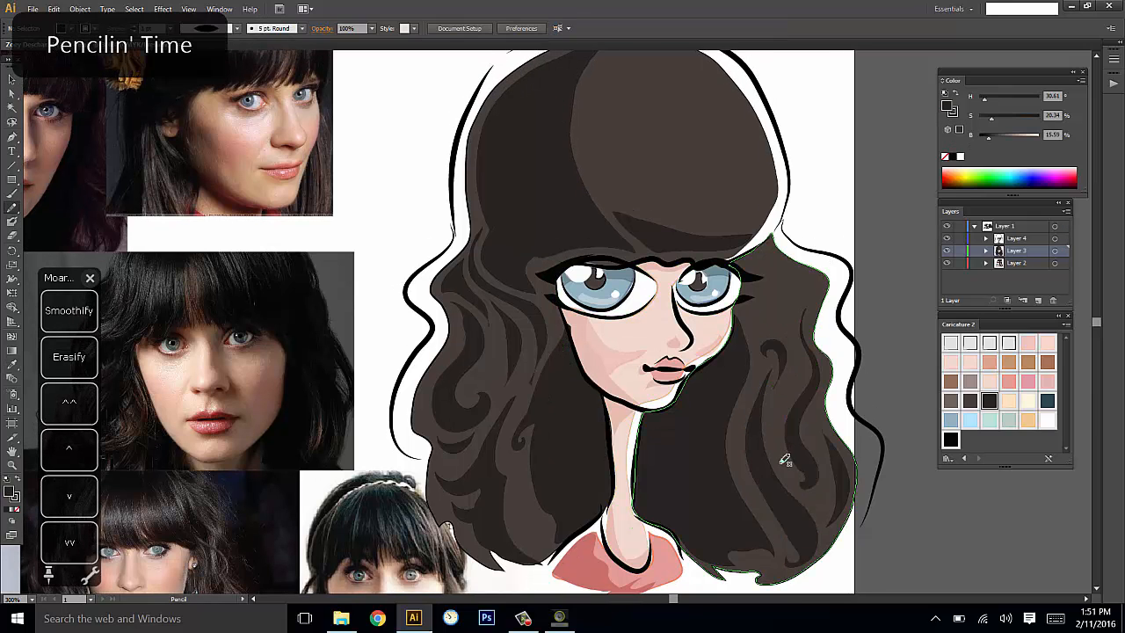
drag(774, 418, 782, 453)
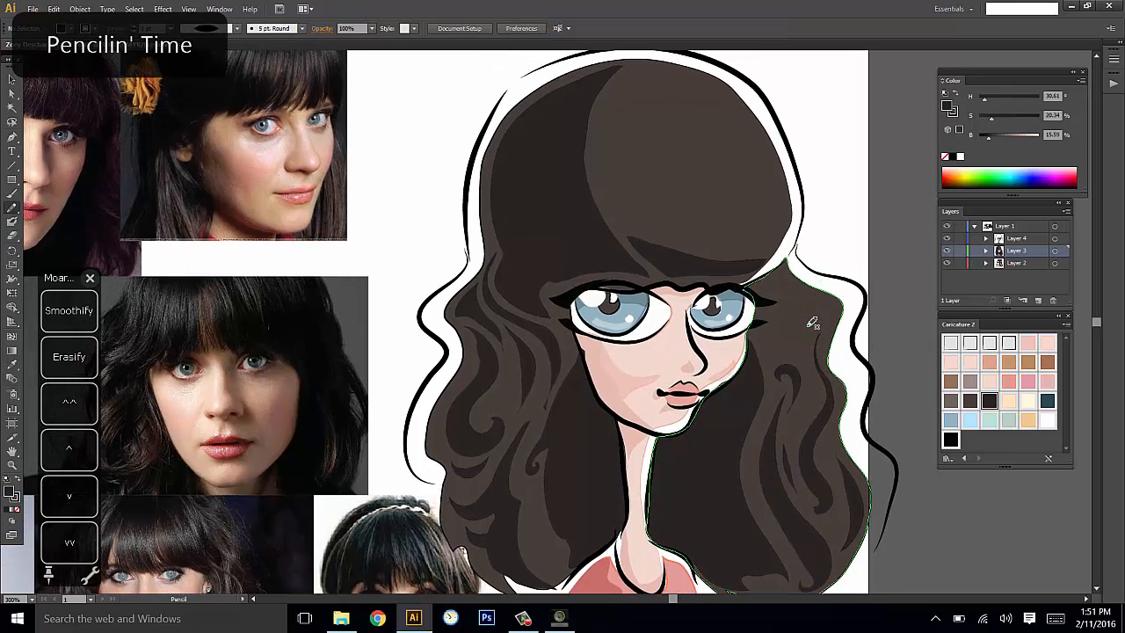
drag(807, 327, 795, 284)
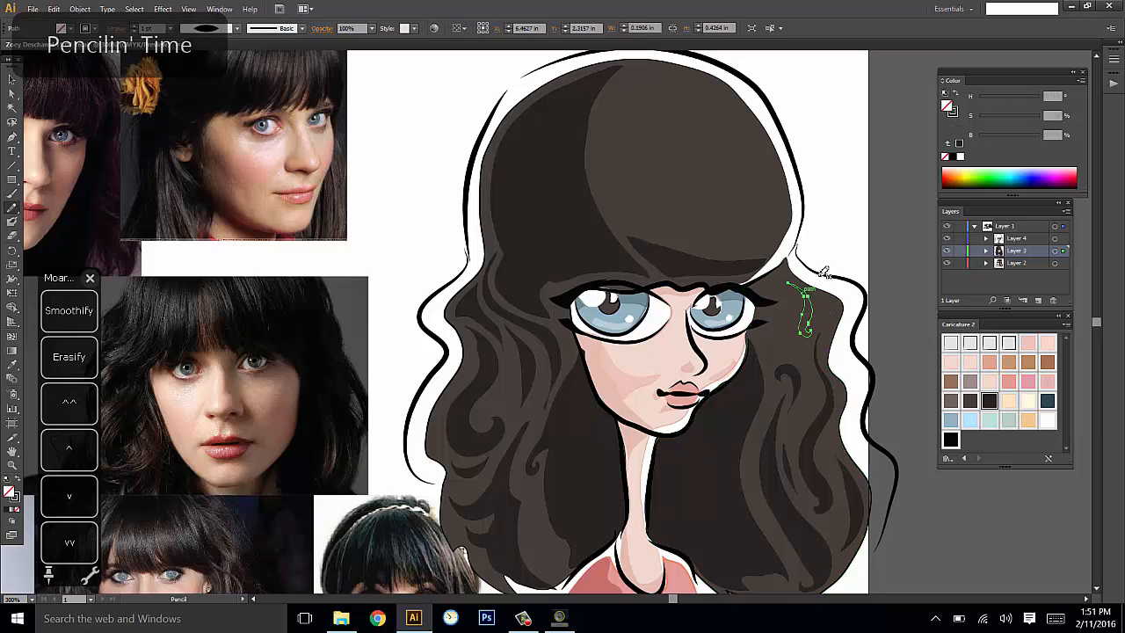
key(ctrl+z)
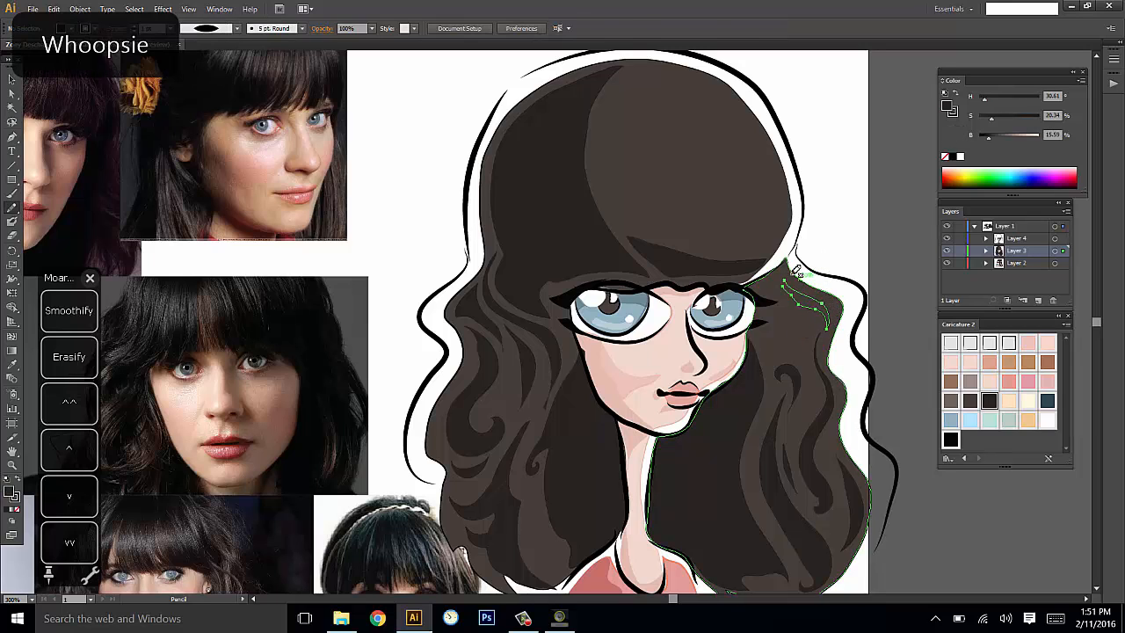
key(ctrl+z)
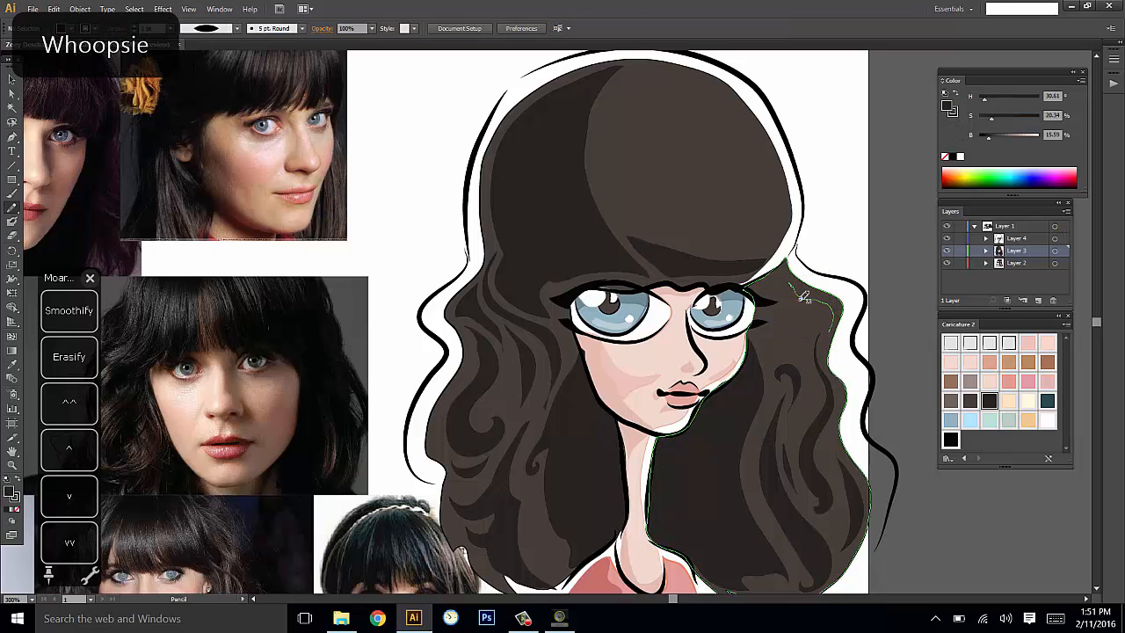
Add near-black brown strand shadows in the far side's upper outer hair and beside the far cheek, the latter about 0.19 by 0.27 in.
key(i)
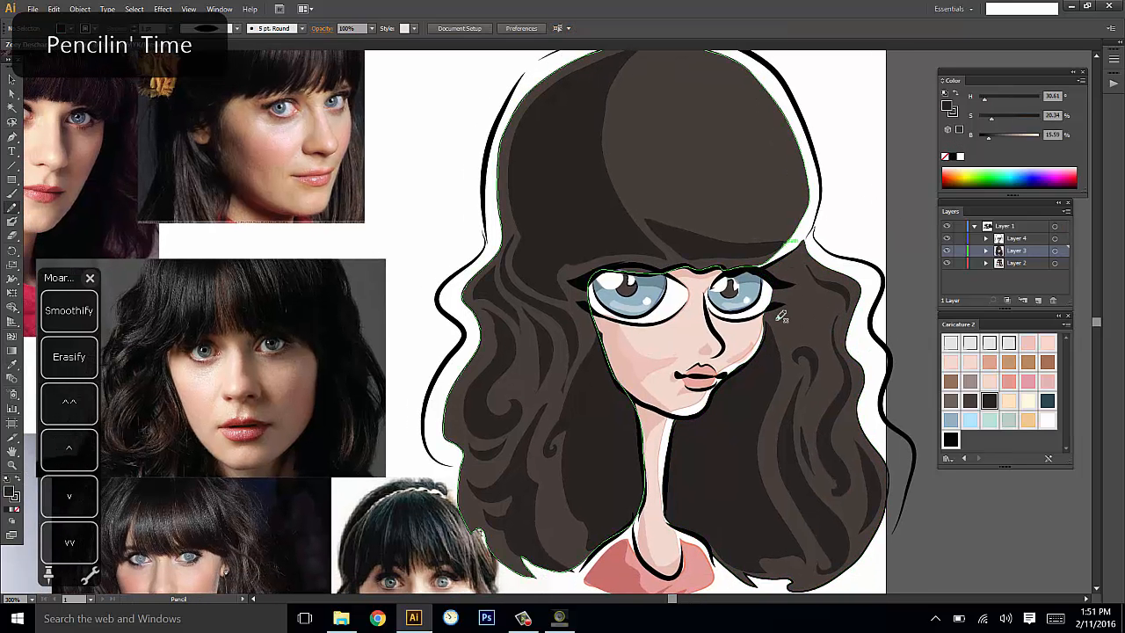
drag(776, 315, 786, 342)
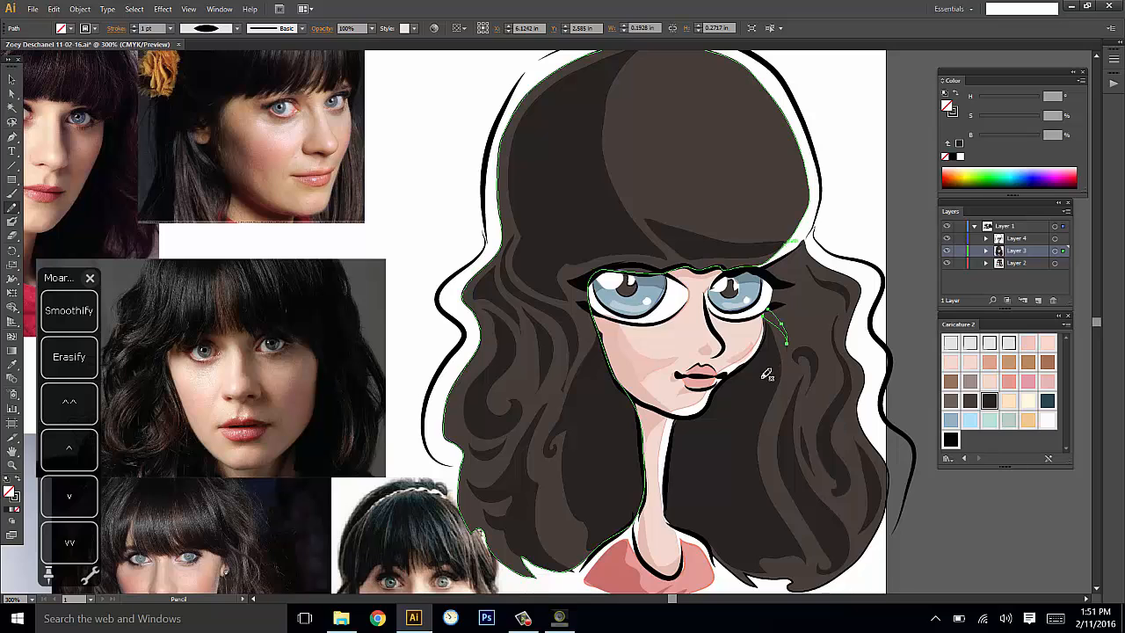
key(i)
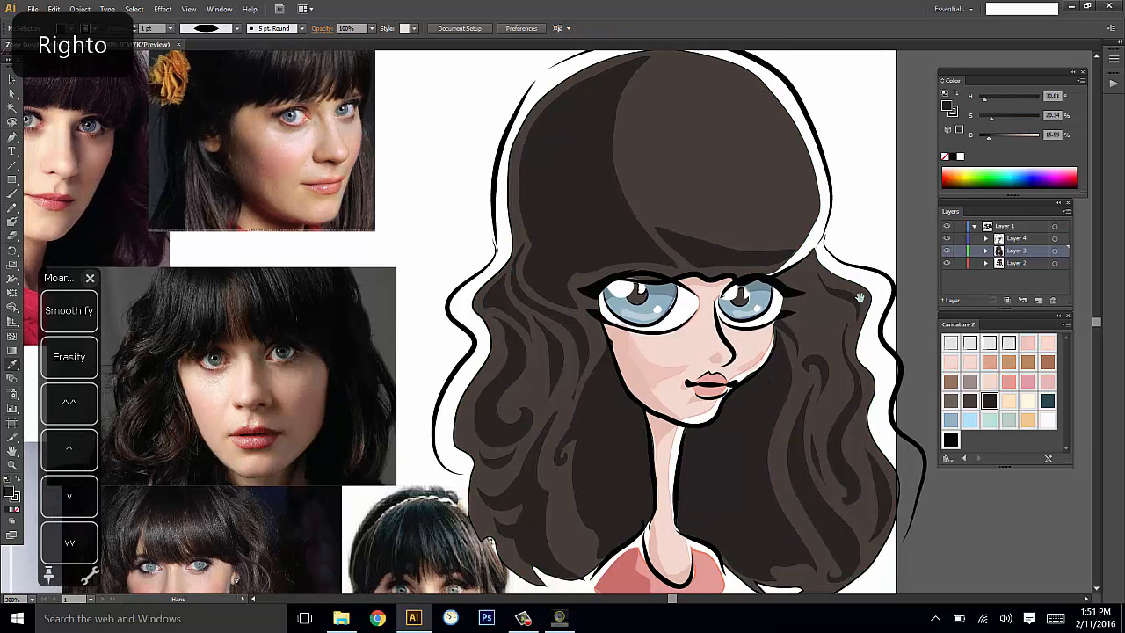
click(523, 618)
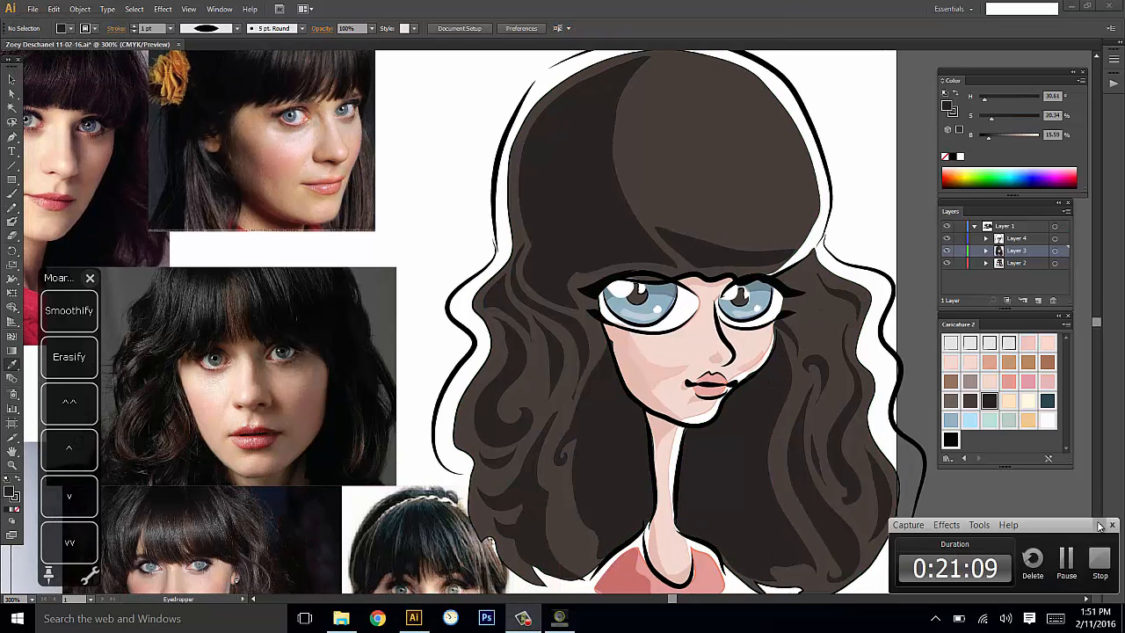
click(523, 618)
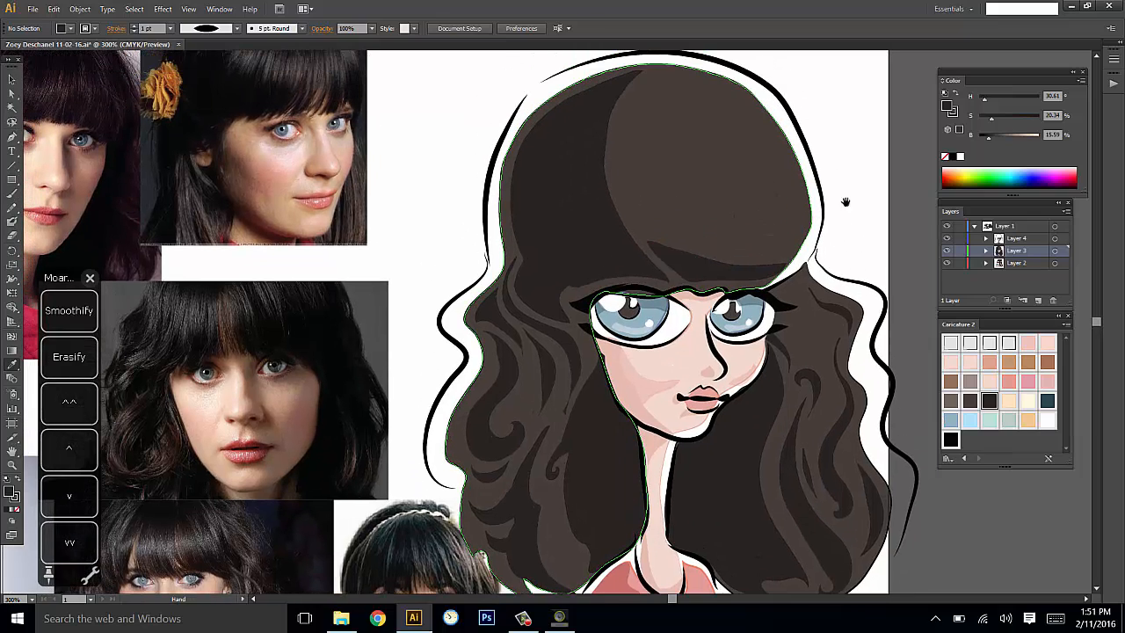
Draw a jagged zigzag highlight about 1.38 by 0.64 in across the crown's far half, filled white without a stroke.
click(1048, 419)
drag(777, 253, 869, 262)
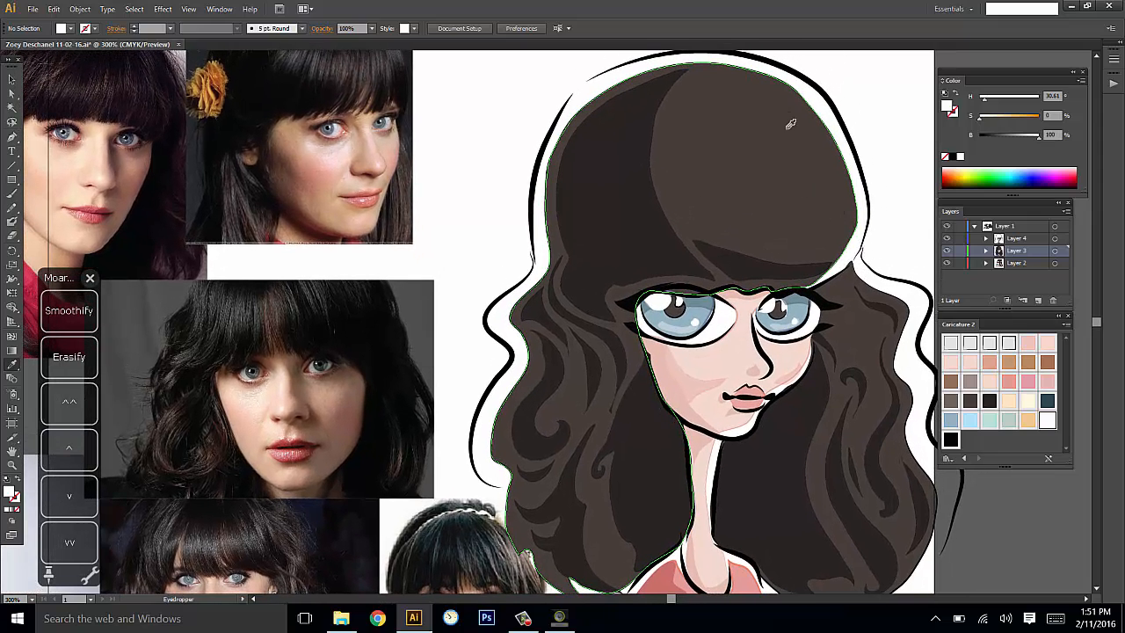
ctrl+click(855, 132)
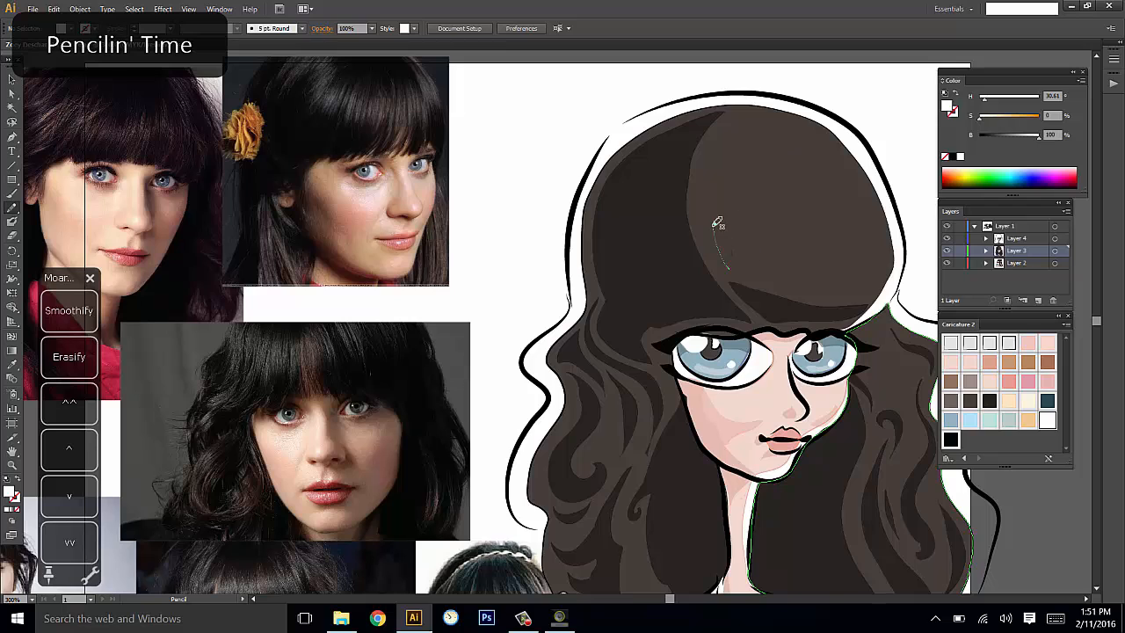
drag(713, 227, 738, 232)
key(ctrl+z)
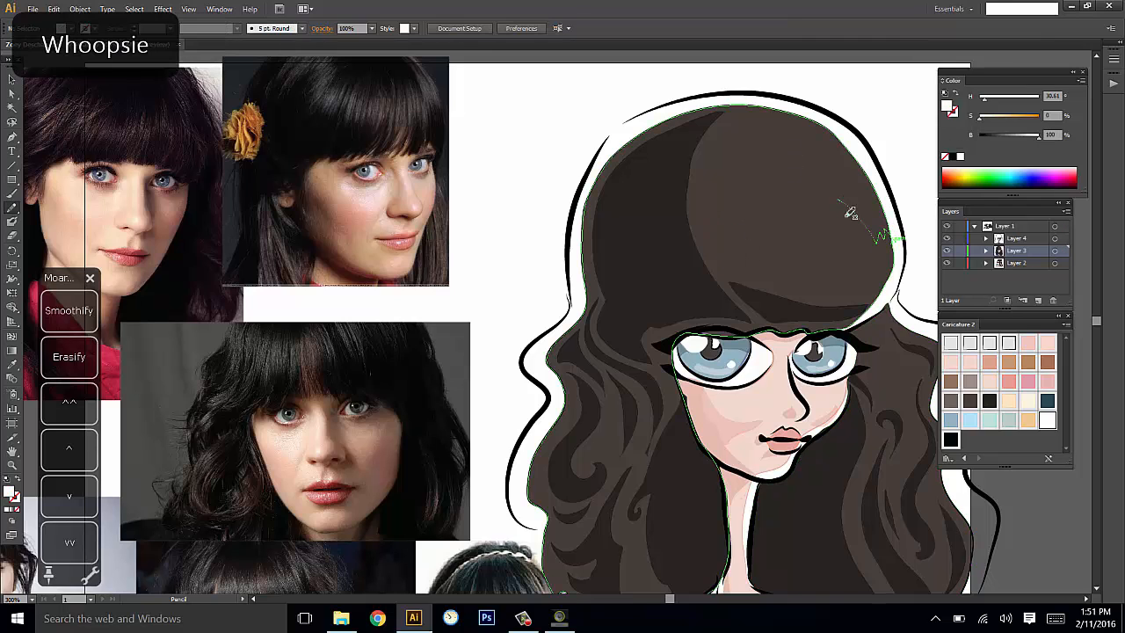
mouse_move(811, 217)
mouse_down()
mouse_move(779, 235)
mouse_move(725, 231)
mouse_up()
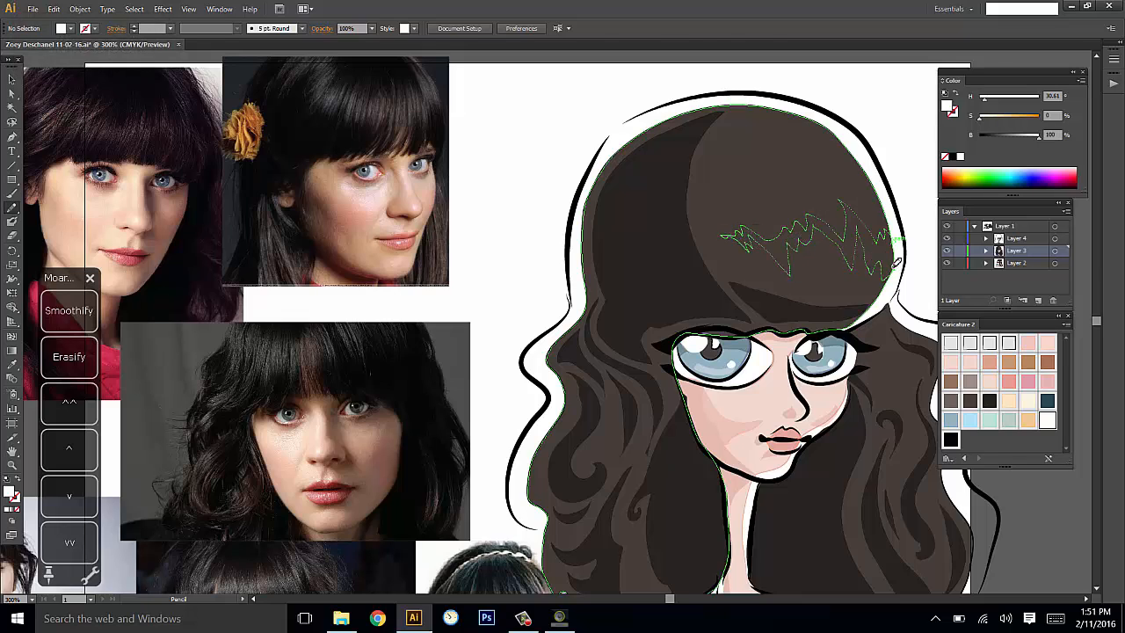
drag(896, 264, 902, 239)
click(1045, 419)
key(ctrl+shift+a)
Reshape the middle of the white highlight with the Pencil tool, adding a longer lower spike and sharper upper spikes.
mouse_move(874, 410)
mouse_down()
mouse_move(883, 376)
mouse_move(844, 379)
mouse_up()
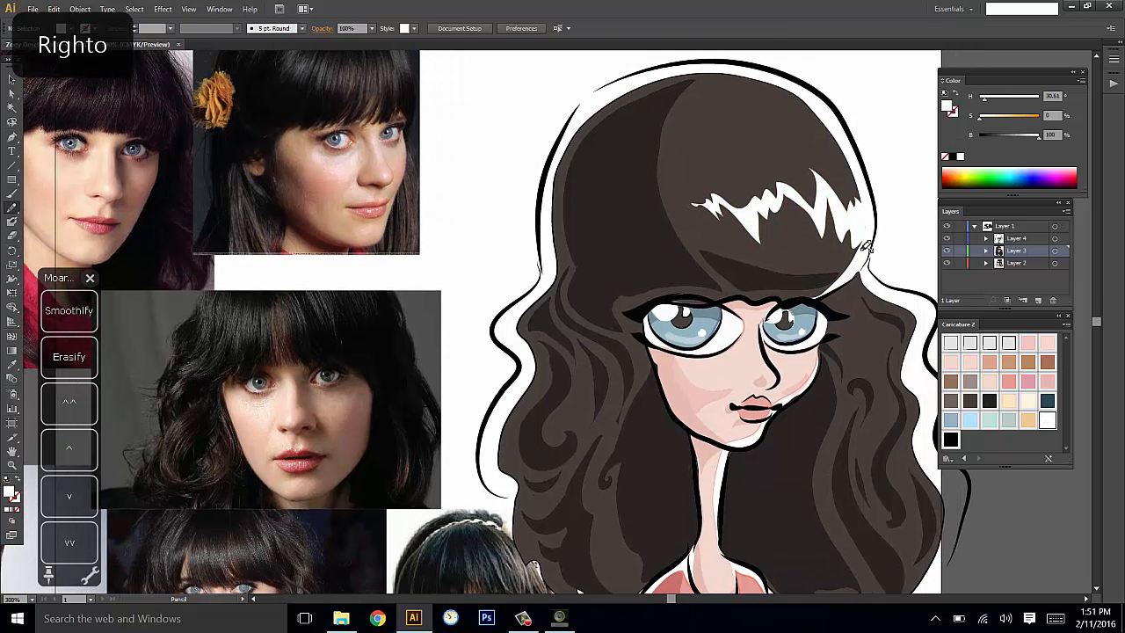
ctrl+click(828, 215)
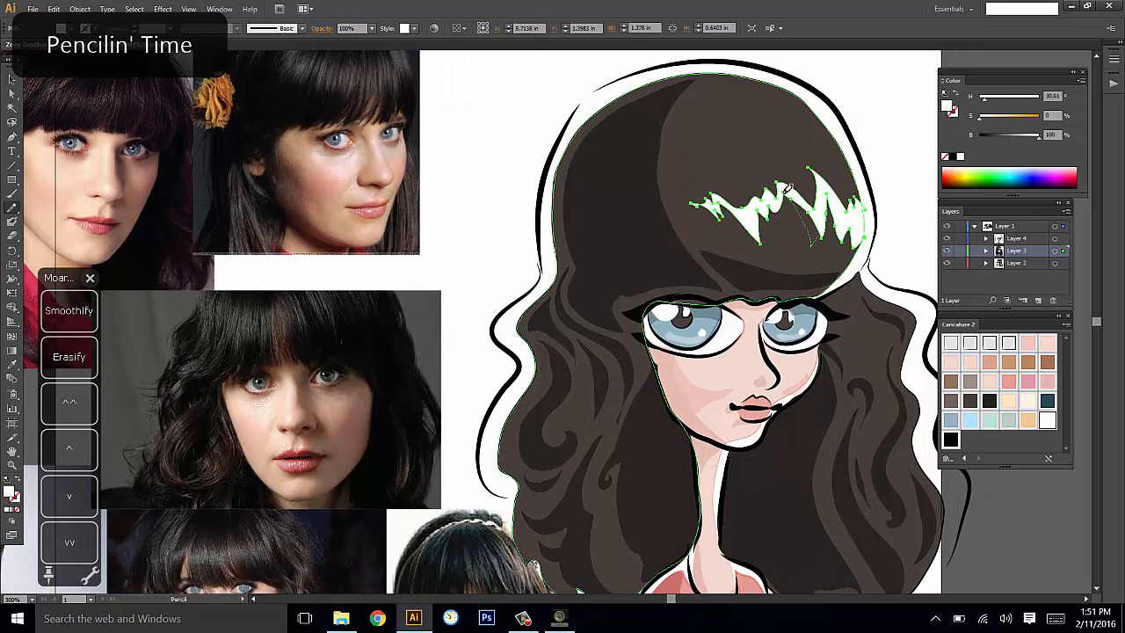
drag(769, 210, 757, 242)
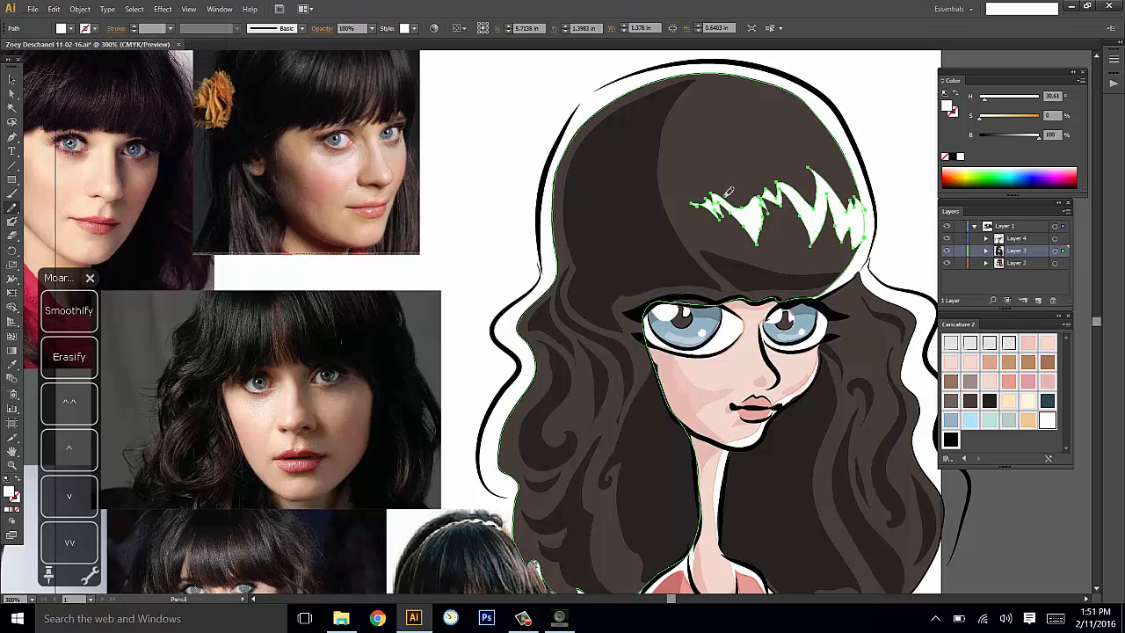
key(ctrl+shift+a)
drag(885, 171, 890, 170)
ctrl+click(723, 188)
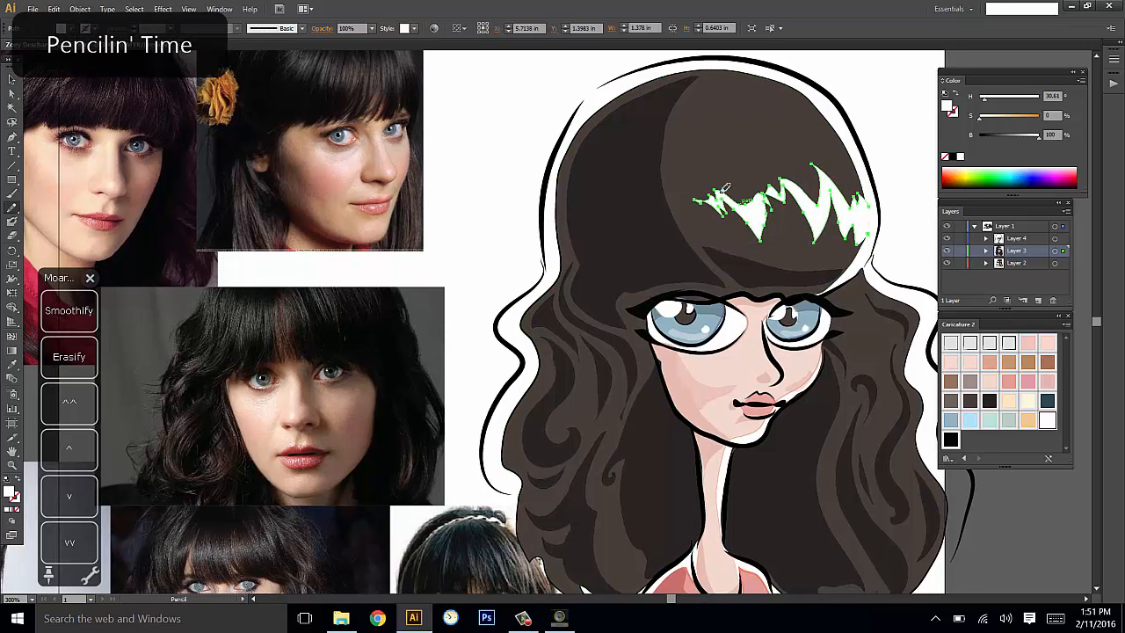
mouse_move(773, 190)
mouse_down()
mouse_move(783, 180)
mouse_move(815, 199)
mouse_move(821, 167)
mouse_up()
key(ctrl+shift+a)
drag(900, 243, 877, 227)
Add taller upper spikes and deeper notches to the middle of the highlight, making it about 1.38 by 0.70 in.
ctrl+click(753, 179)
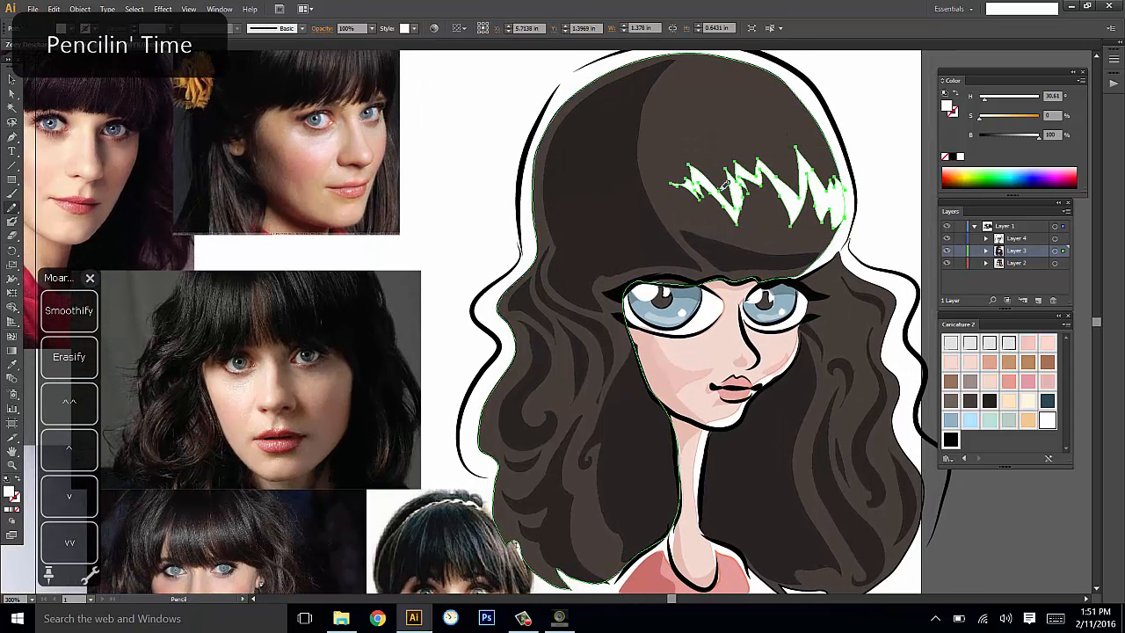
drag(739, 159, 764, 163)
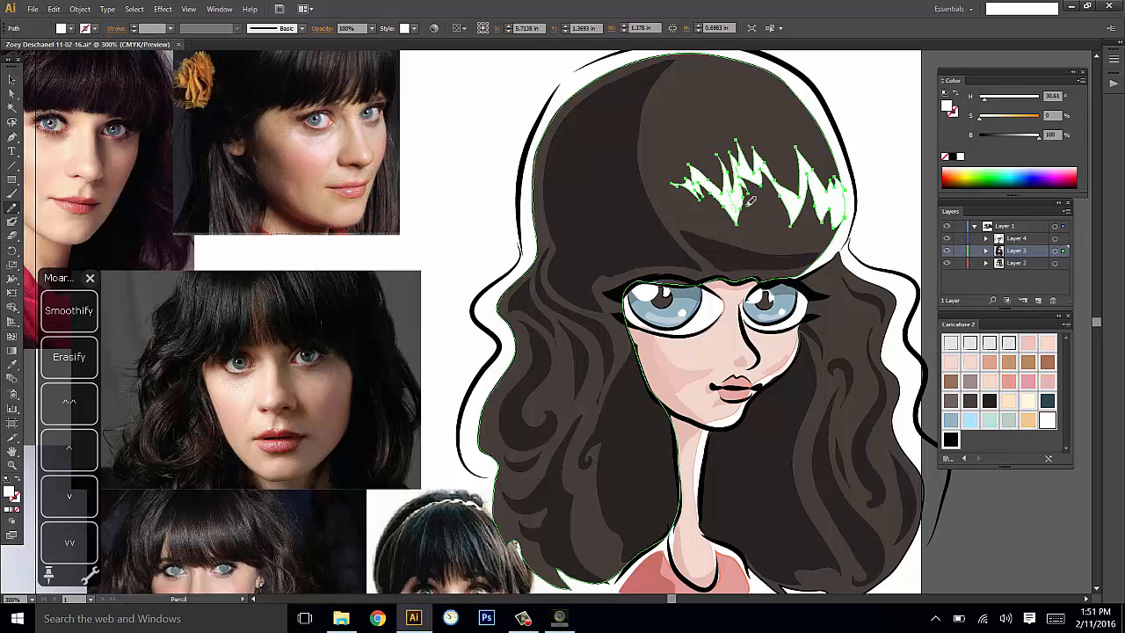
drag(809, 198, 814, 200)
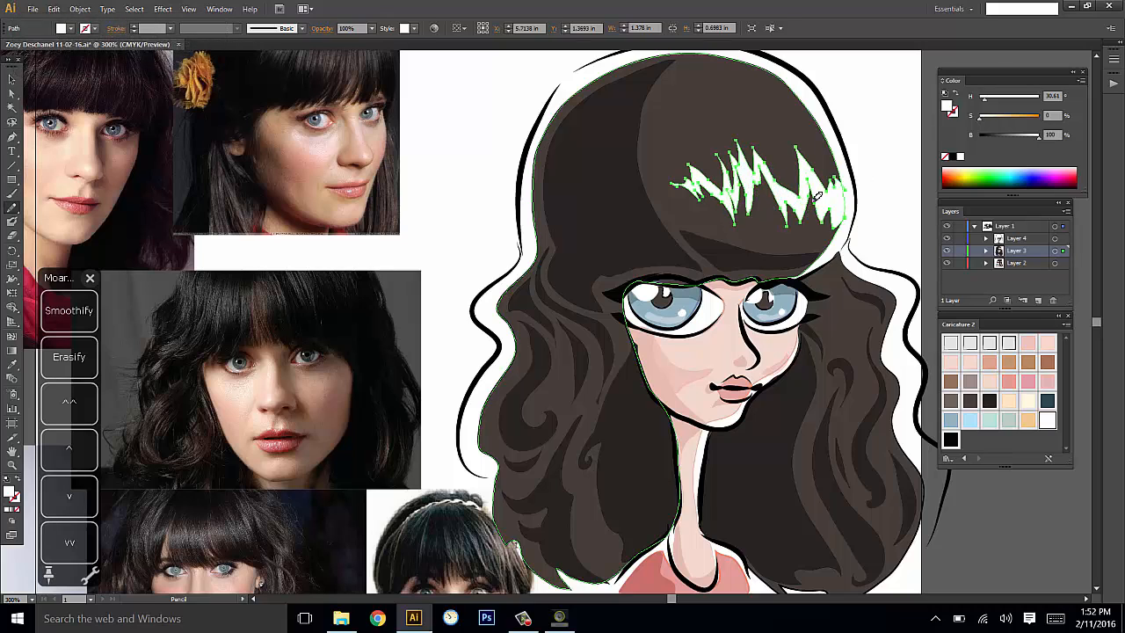
key(ctrl+shift+a)
drag(878, 166, 863, 179)
key(v)
click(731, 202)
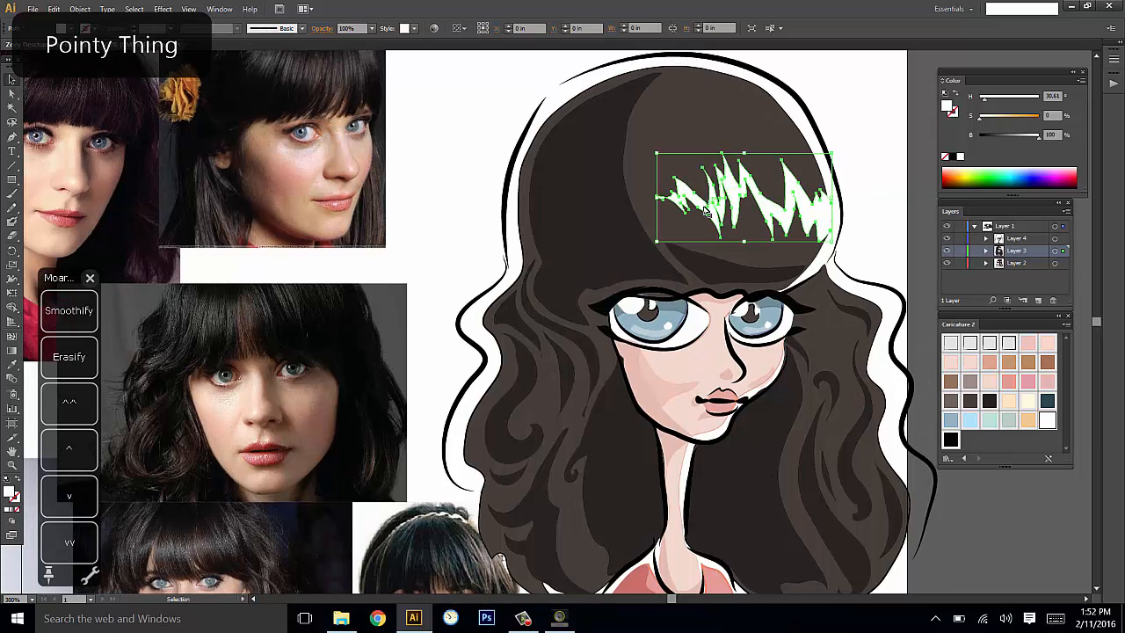
key(n)
drag(726, 182, 734, 179)
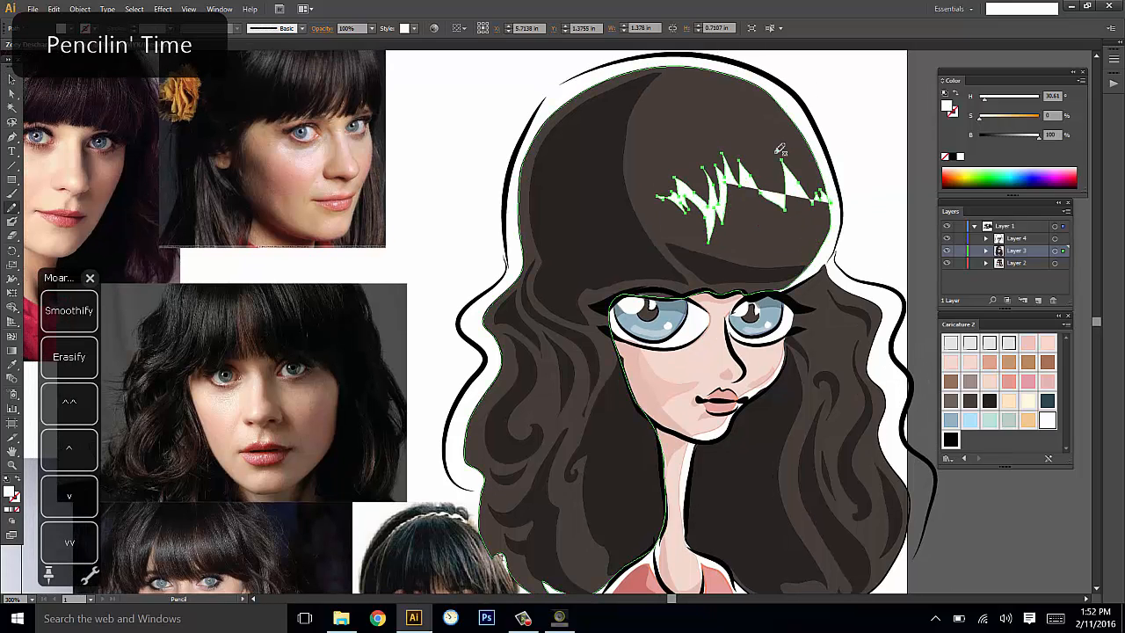
key(ctrl+z)
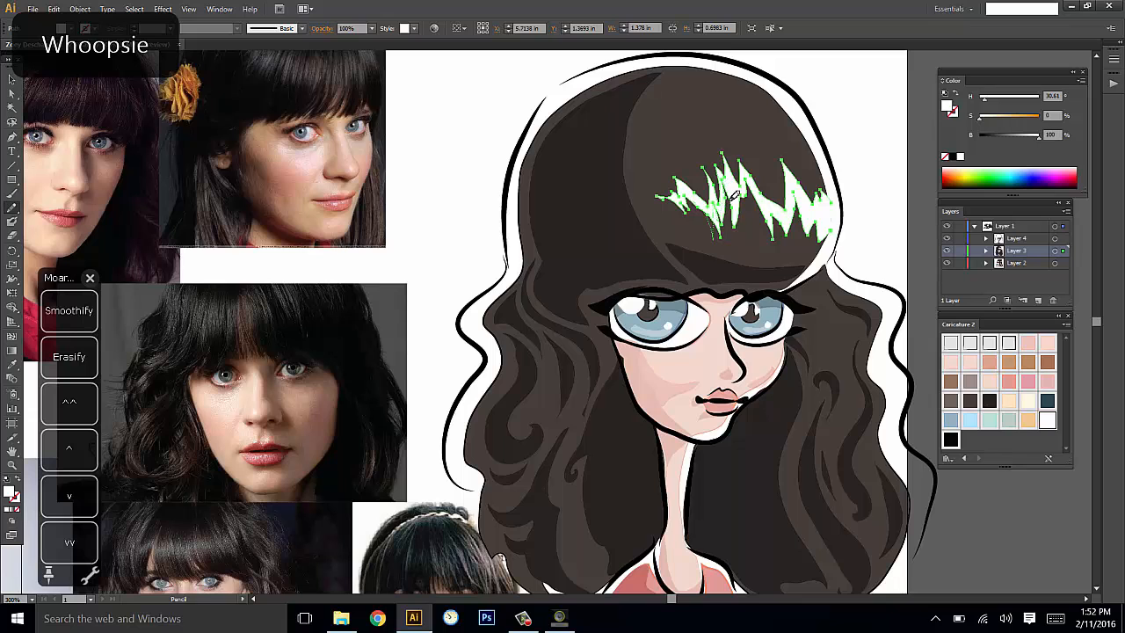
key(ctrl+shift+a)
Add a tall pointed spike to the highlight's upper middle edge, making it about 1.38 by 0.78 in.
drag(852, 148, 876, 166)
drag(462, 151, 486, 169)
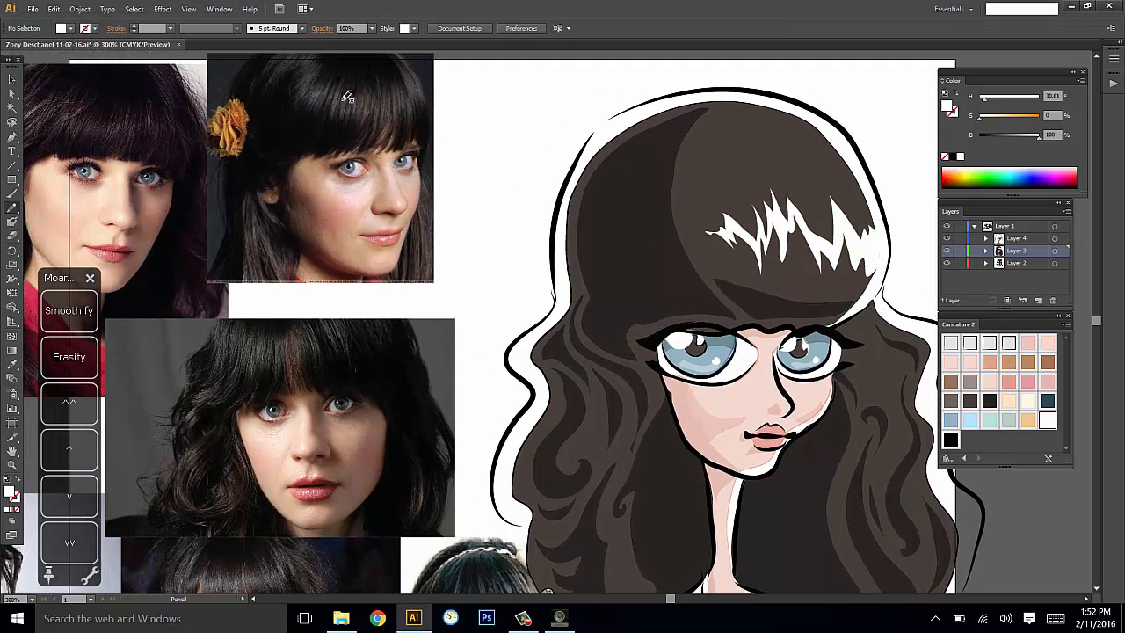
drag(907, 236, 842, 195)
key(v)
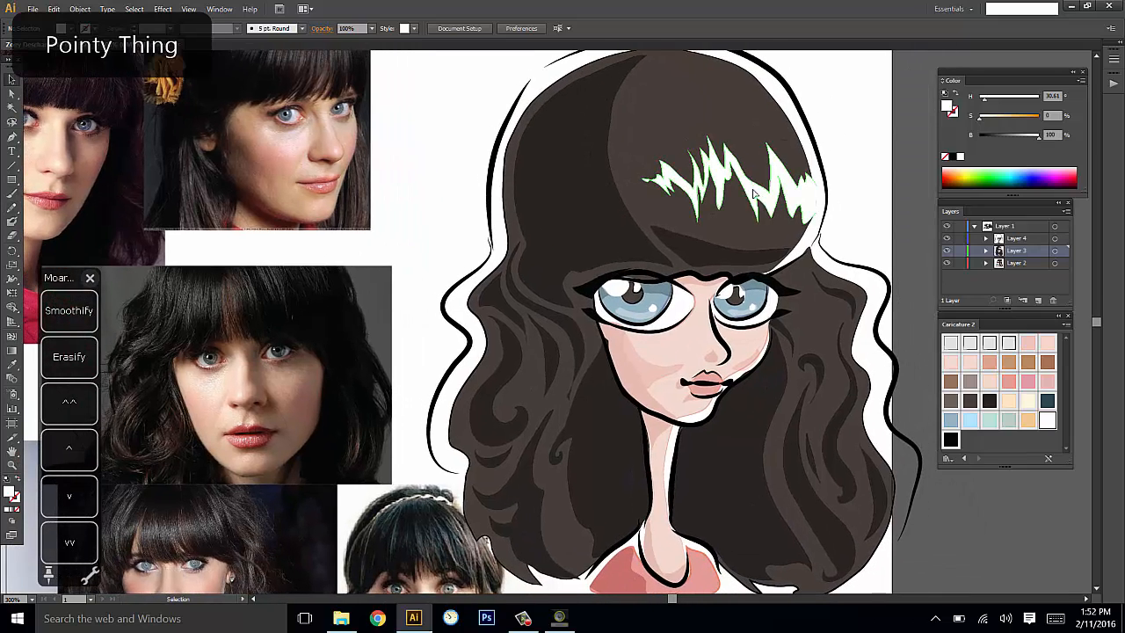
click(754, 193)
key(n)
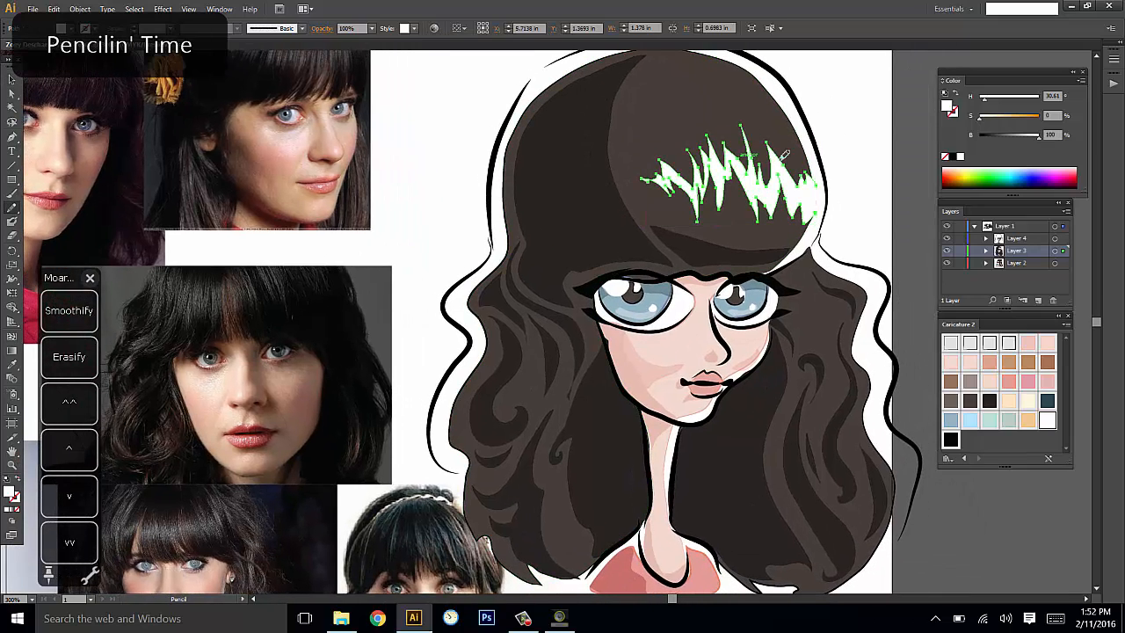
drag(843, 155, 849, 159)
Draw tall upper spikes at the highlight's far end with the Pencil tool and deselect it.
key(v)
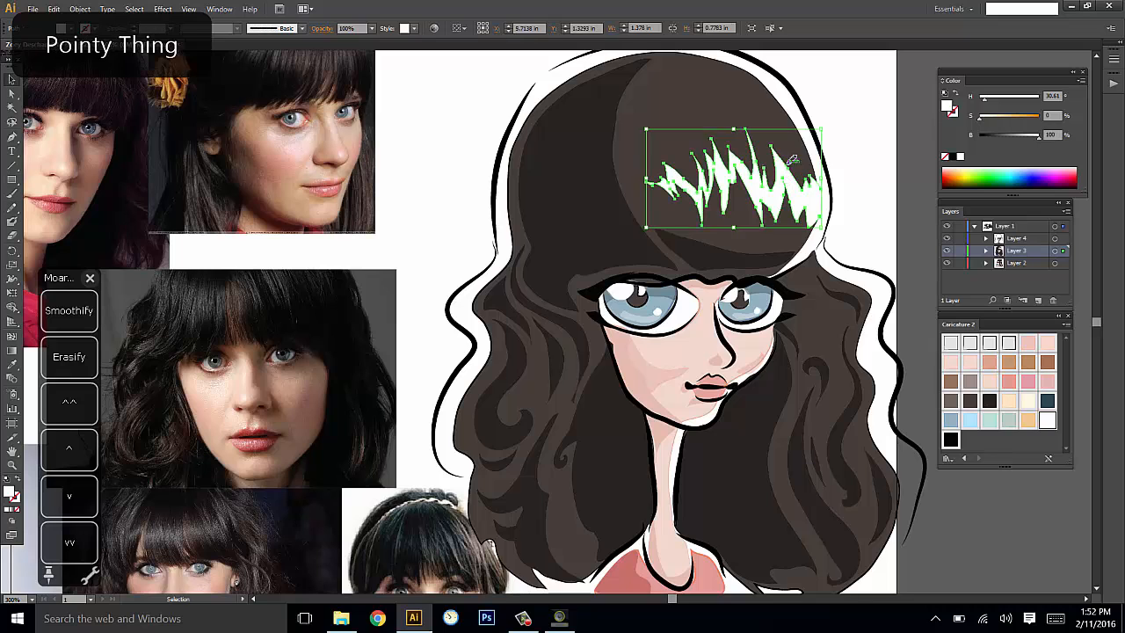
key(n)
key(ctrl+shift+a)
mouse_move(864, 198)
mouse_down()
mouse_move(863, 181)
mouse_move(880, 201)
mouse_up()
Squash the white highlight vertically to about 1.38 by 0.54 in and reselect it with the Pencil tool active.
key(v)
click(817, 191)
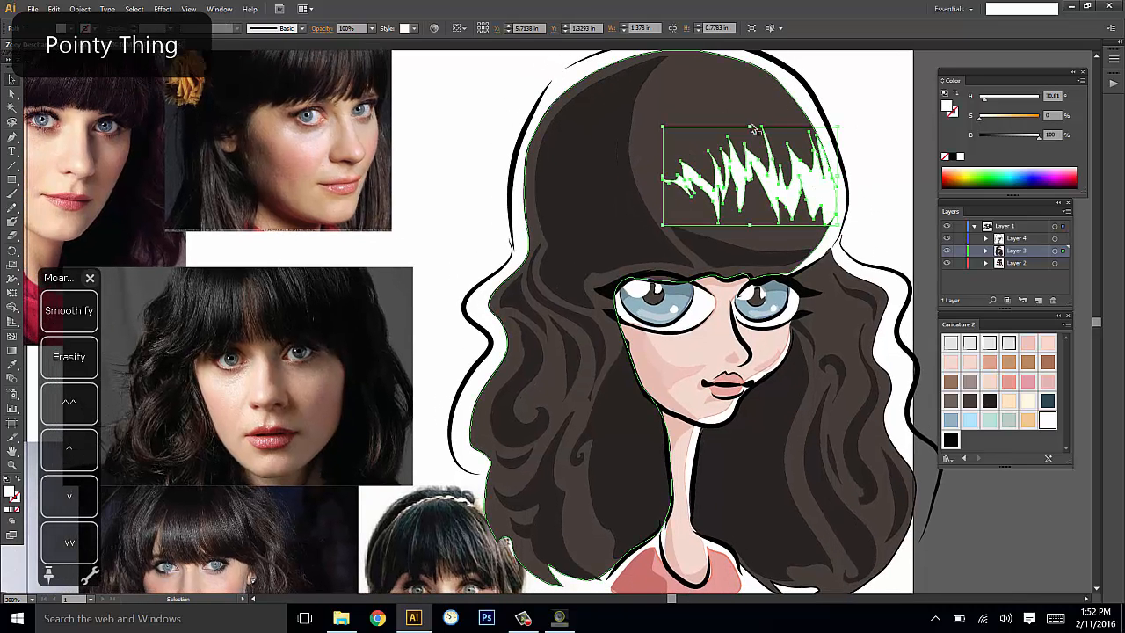
click(763, 140)
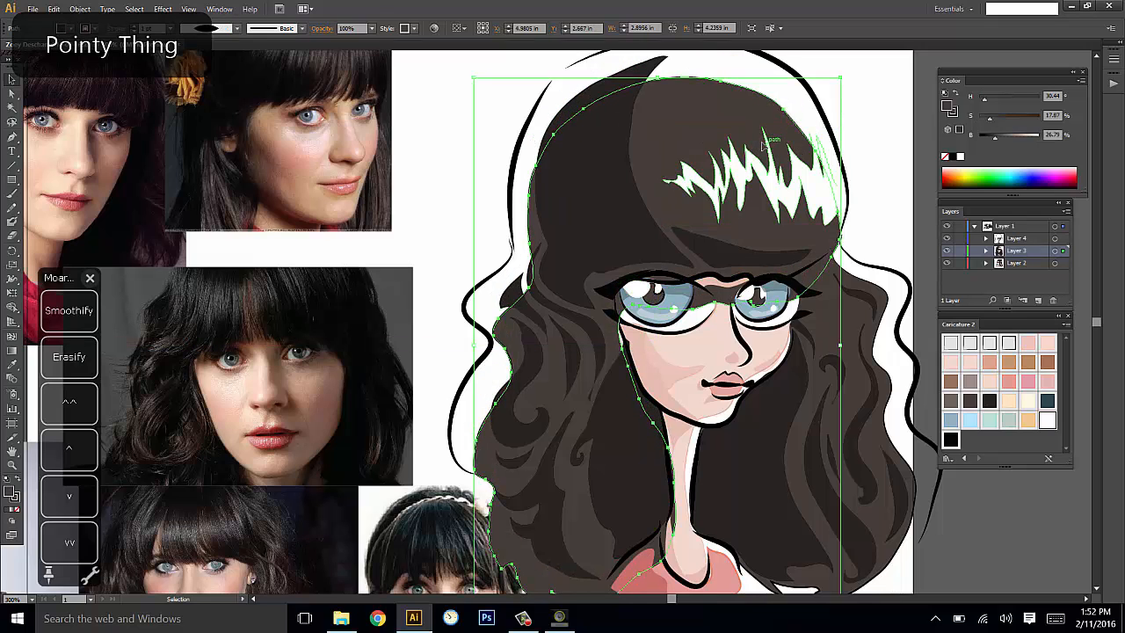
click(766, 149)
click(869, 120)
drag(882, 159, 884, 143)
click(754, 157)
key(n)
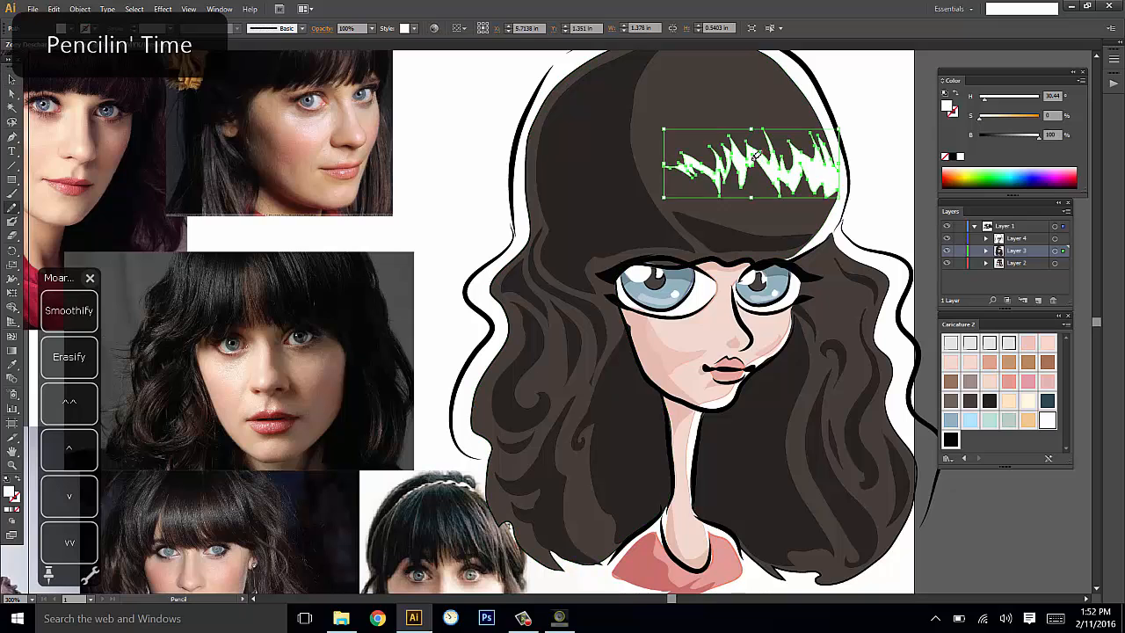
Redraw the tapered inner end of the white crown highlight with the Pencil tool, shortening the shape to about 1.22 by 0.54 in.
key(ctrl+shift+a)
drag(894, 122, 894, 127)
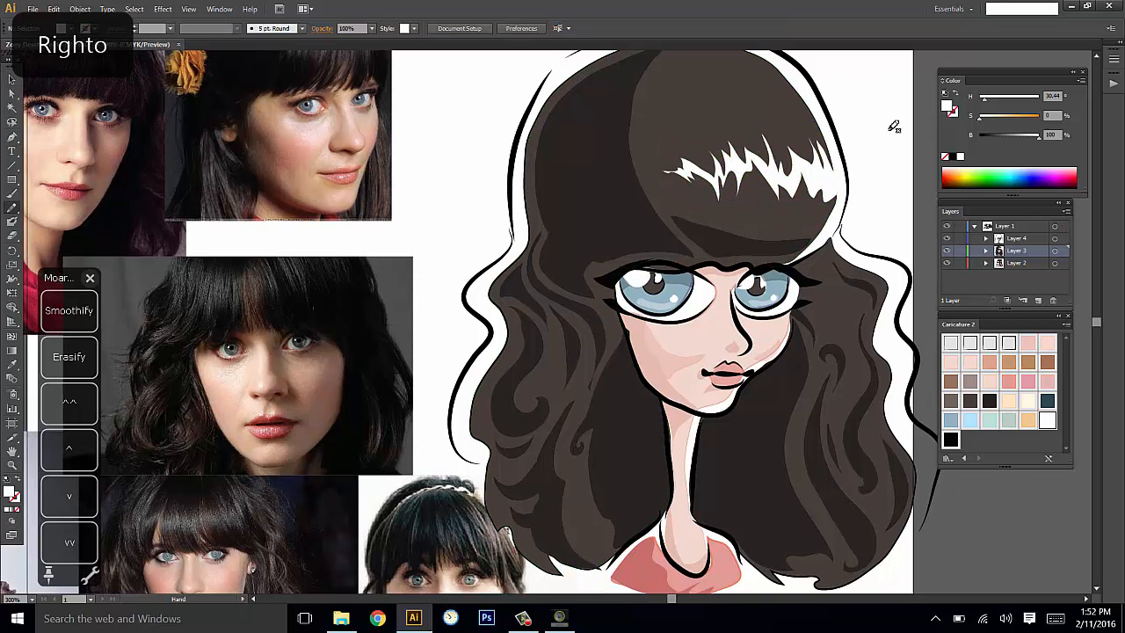
key(v)
click(736, 163)
key(n)
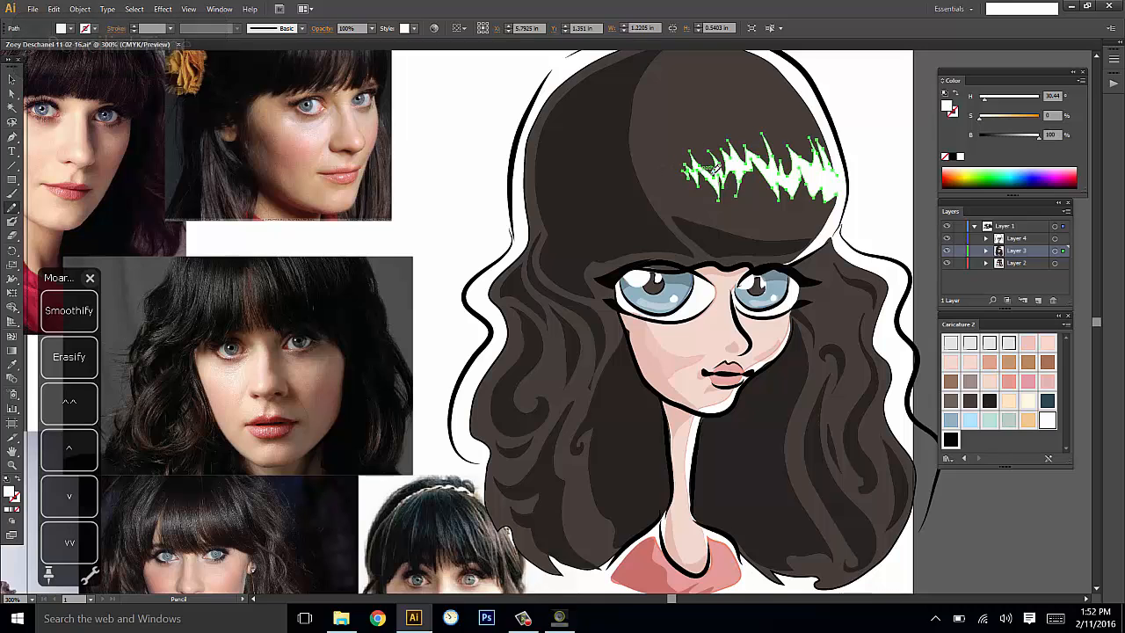
key(ctrl+shift+a)
mouse_move(906, 133)
mouse_down()
mouse_move(885, 139)
mouse_move(884, 166)
mouse_move(891, 143)
mouse_up()
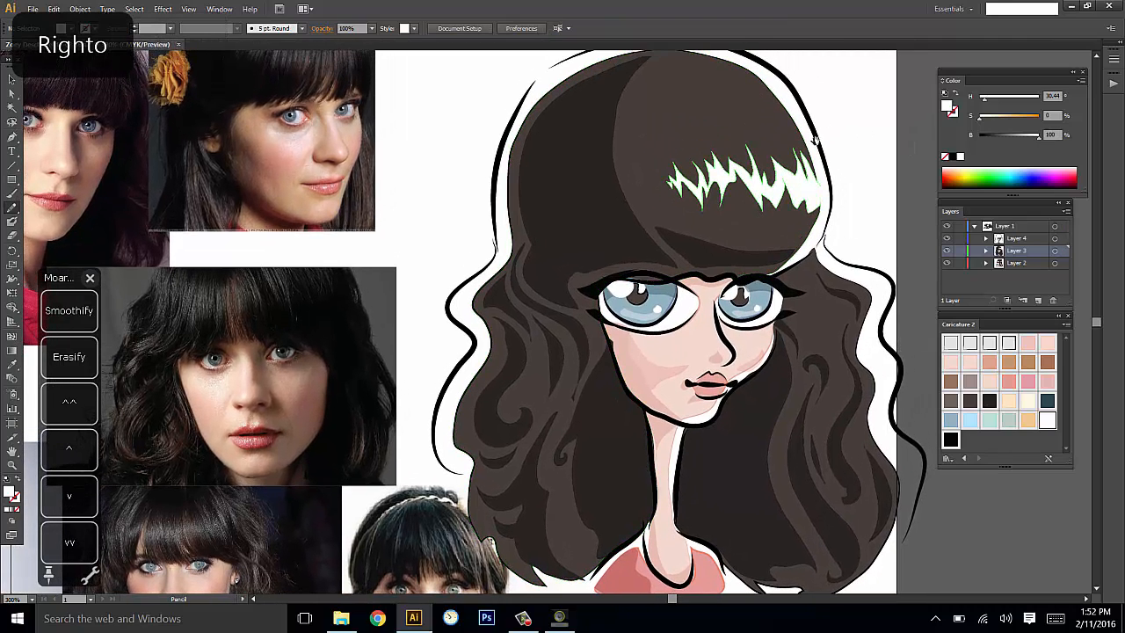
Lengthen the highlight's spikes with the Pencil tool, making it about 1.22 by 0.60 in, and keep it selected.
key(v)
drag(775, 197, 791, 183)
key(n)
key(ctrl+shift+a)
mouse_move(863, 172)
mouse_down()
mouse_move(864, 203)
mouse_move(894, 188)
mouse_up()
key(v)
click(847, 211)
key(n)
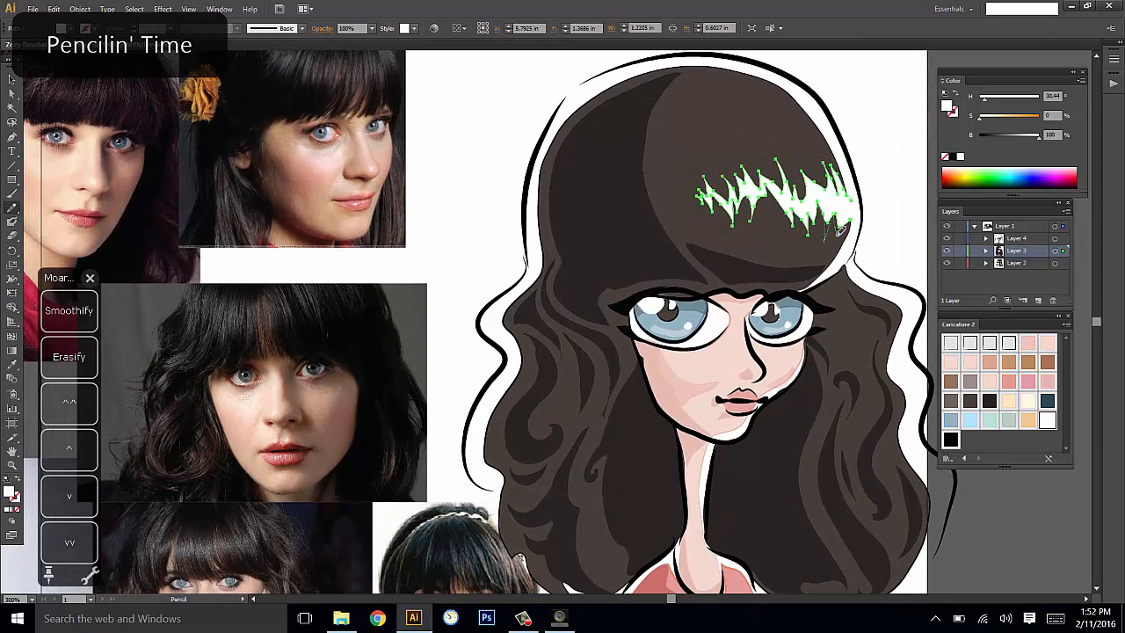
Try reshaping the lower edge of the highlight's far end with the Pencil tool, undo the stroke and deselect the highlight.
drag(839, 231, 863, 201)
key(ctrl+shift+a)
key(ctrl+z)
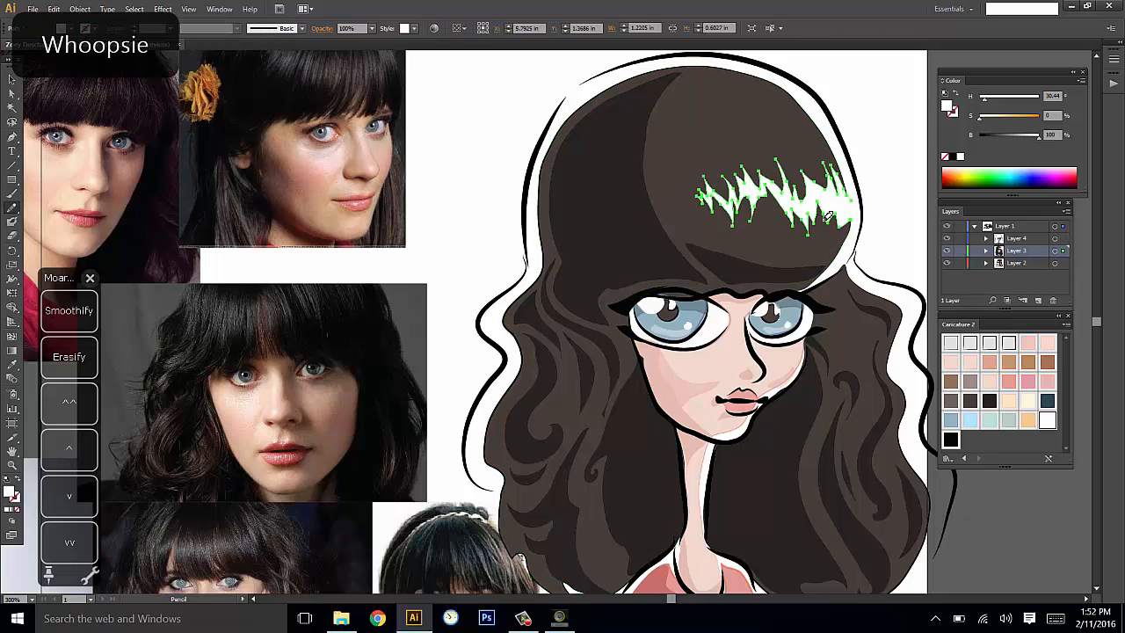
key(ctrl+shift+a)
mouse_move(891, 166)
mouse_down()
mouse_move(884, 181)
mouse_move(884, 146)
mouse_move(879, 188)
mouse_up()
Draw small white highlights on the nose tip, about 0.07 by 0.11 in, and on the lower lip, about 0.06 by 0.06 in.
key(n)
drag(764, 358, 760, 373)
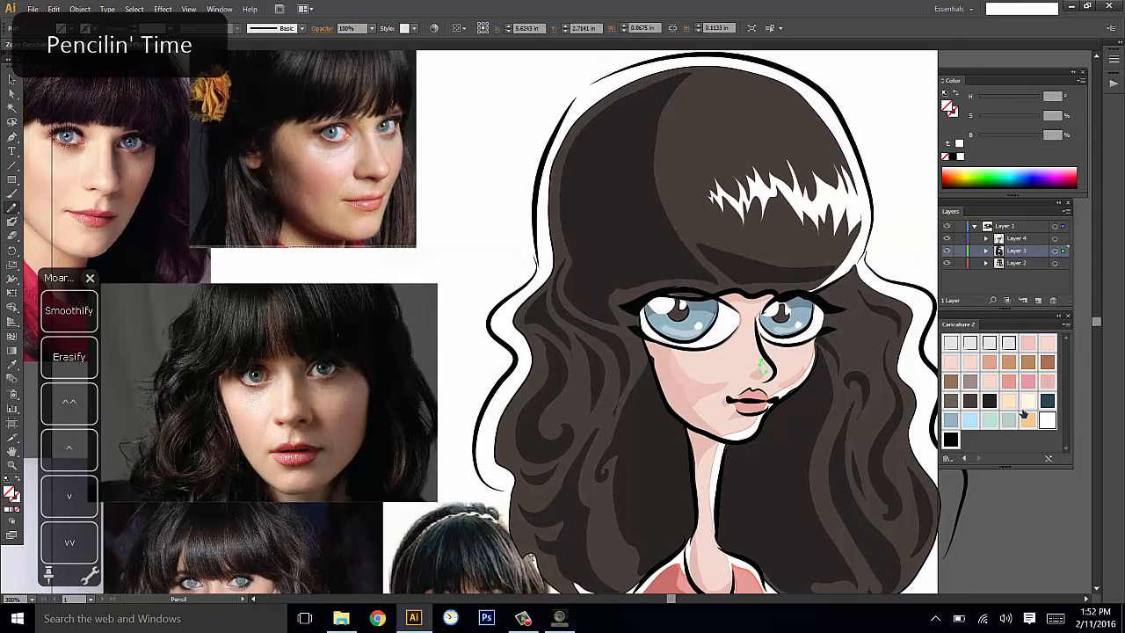
click(1045, 419)
key(ctrl+shift+a)
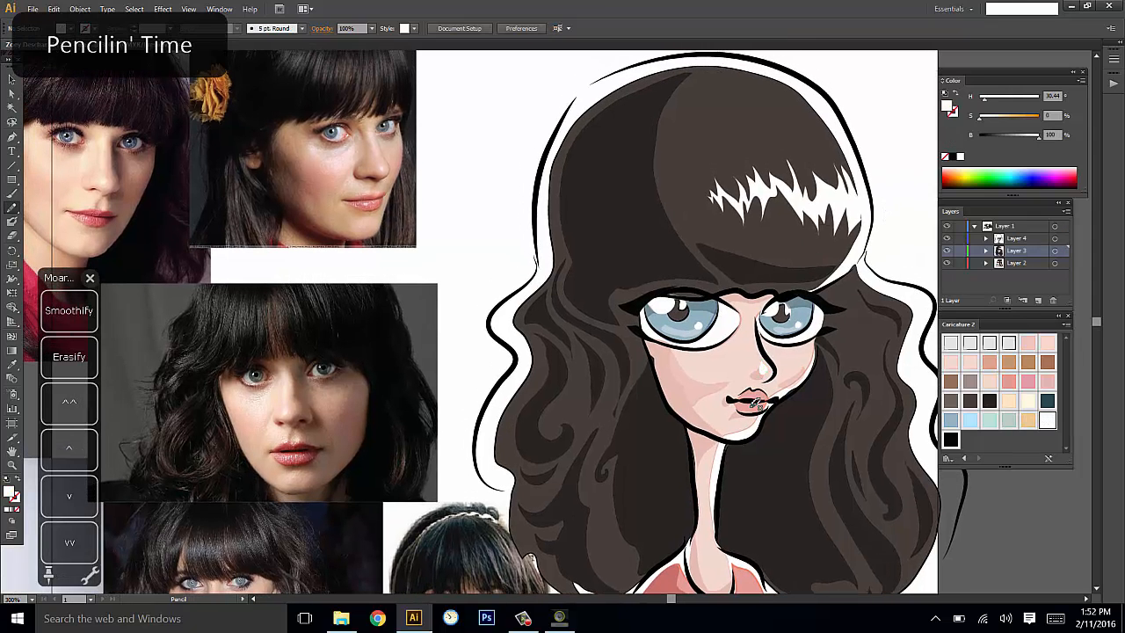
drag(752, 406, 757, 409)
key(ctrl+shift+a)
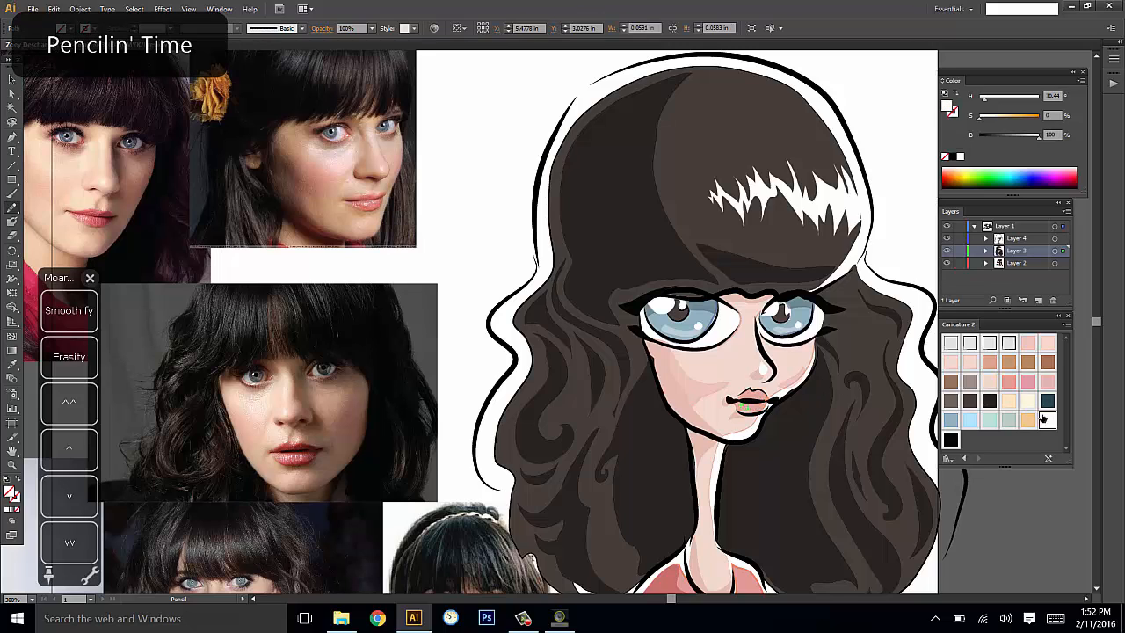
key(ctrl+shift+a)
Draw a white highlight about 0.19 by 0.08 in on the near cheek below the larger eye.
drag(877, 351, 899, 318)
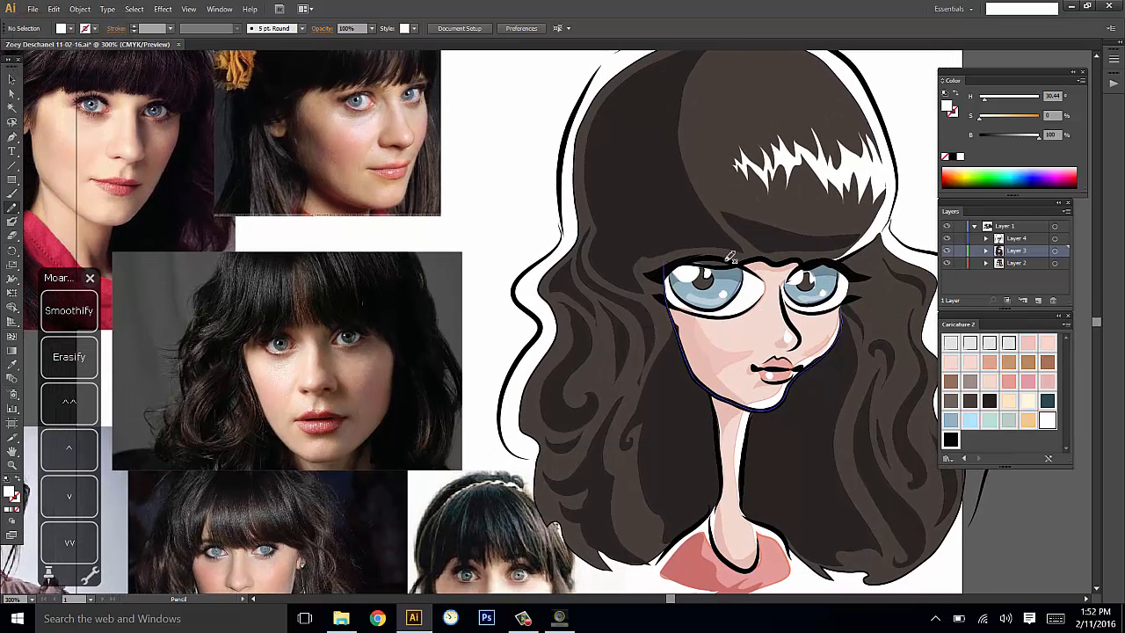
drag(756, 331, 734, 330)
click(1046, 420)
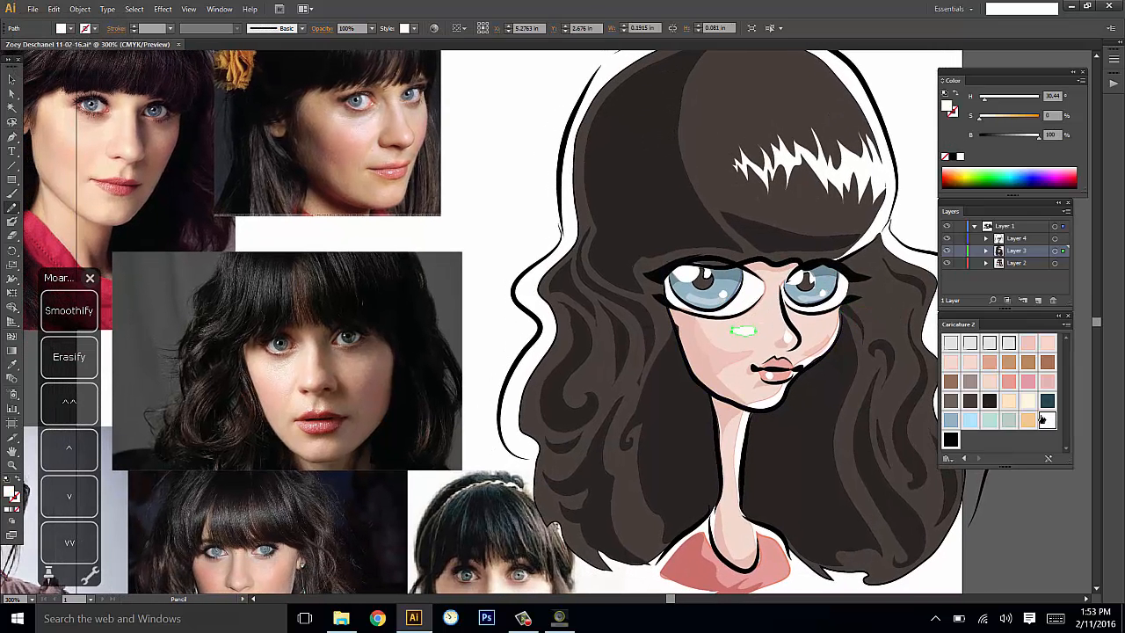
key(ctrl+shift+a)
key(space)
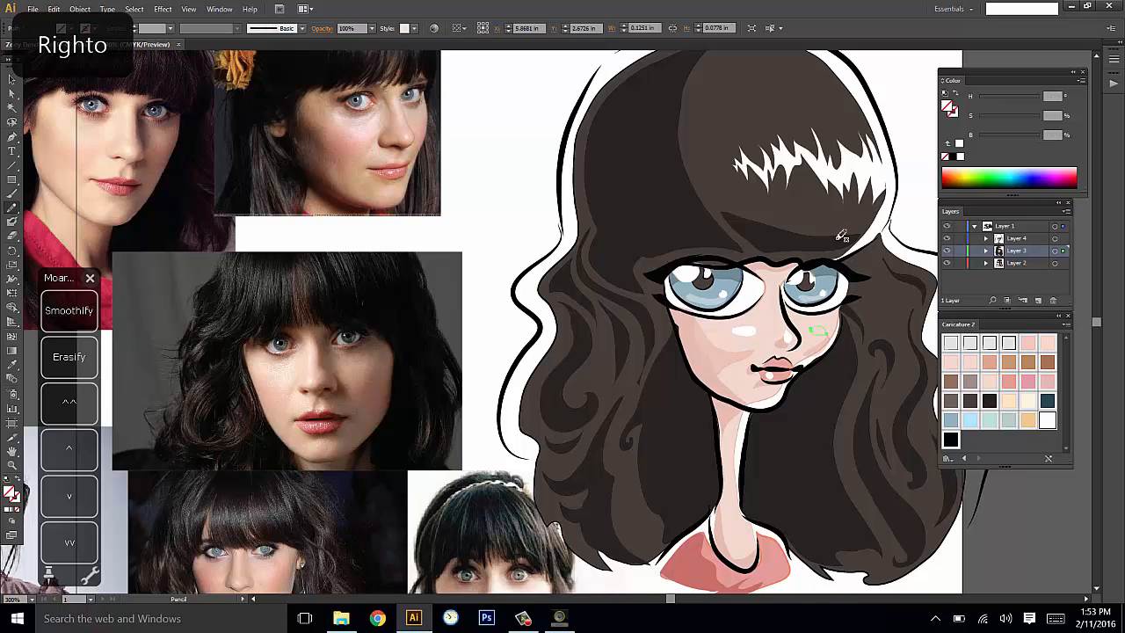
Try two white highlights of about 0.16 by 0.06 in, one after the other, on the far cheek, undoing each.
drag(808, 331, 826, 330)
click(1047, 420)
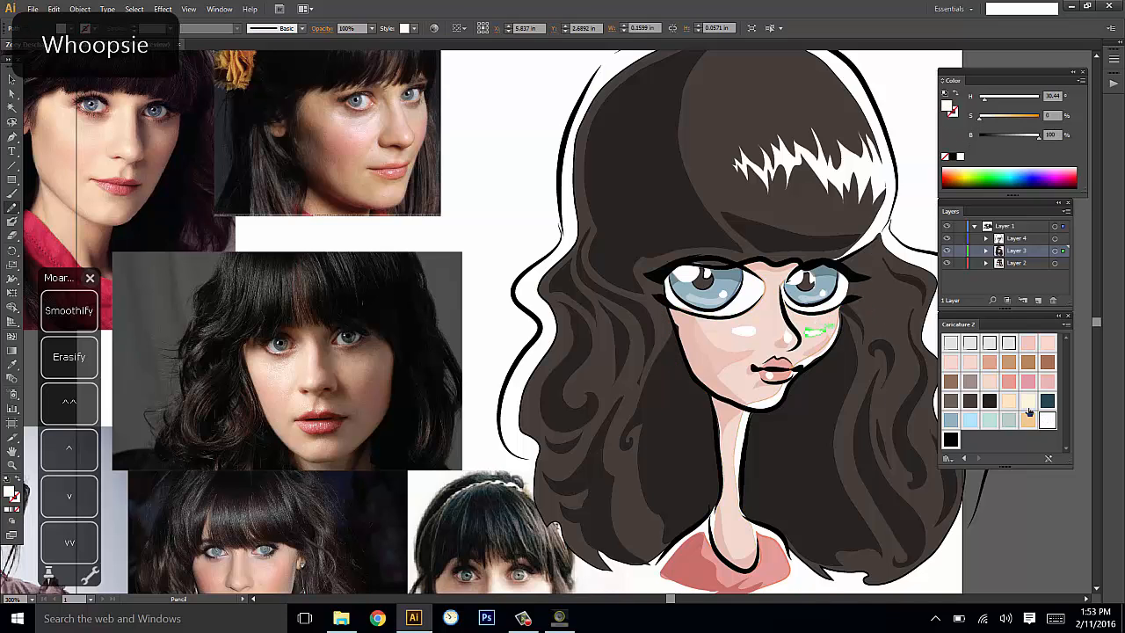
key(ctrl+shift+a)
key(space)
mouse_move(868, 382)
mouse_down()
mouse_move(859, 396)
mouse_move(866, 325)
mouse_up()
key(ctrl+z)
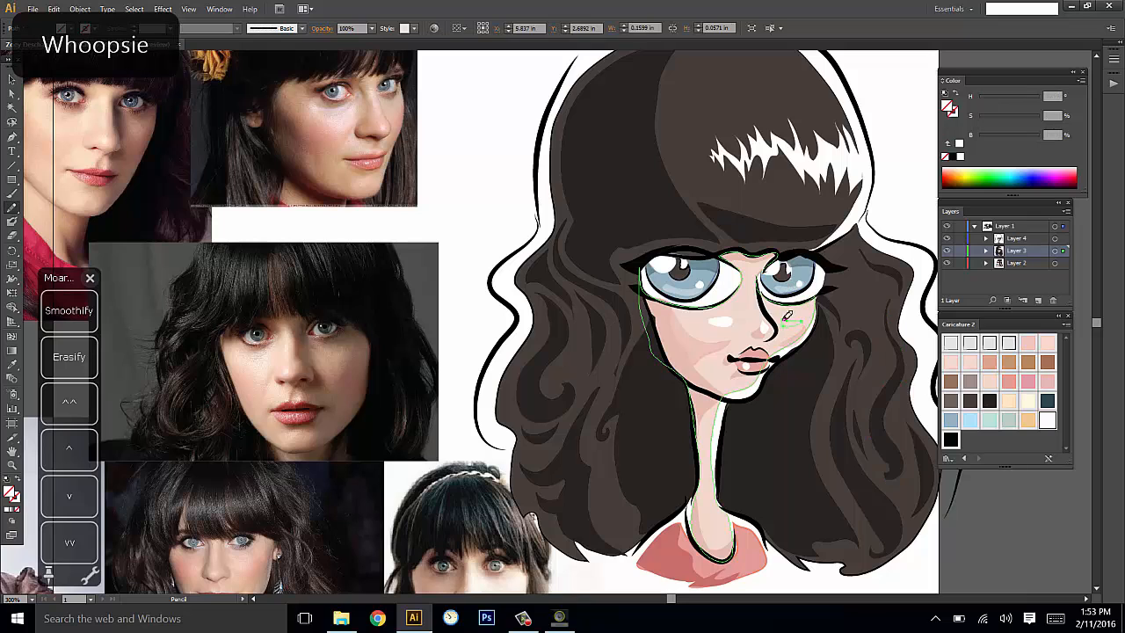
key(ctrl+shift+a)
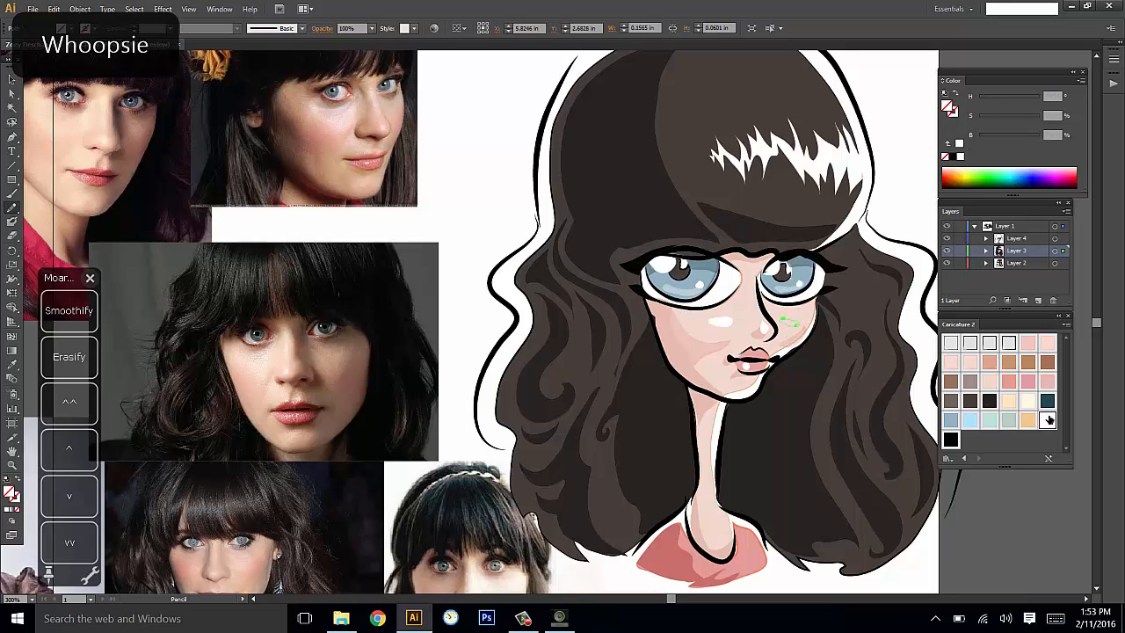
click(1048, 420)
key(ctrl+shift+a)
key(space)
mouse_move(869, 355)
mouse_down()
mouse_move(859, 389)
mouse_move(869, 361)
mouse_up()
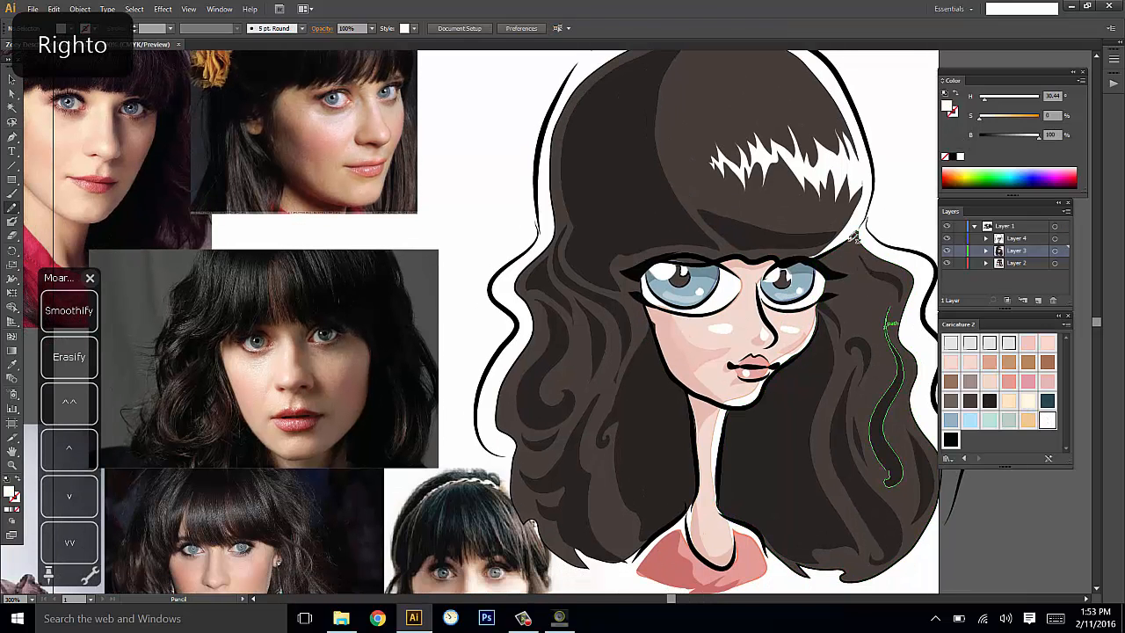
key(ctrl+z)
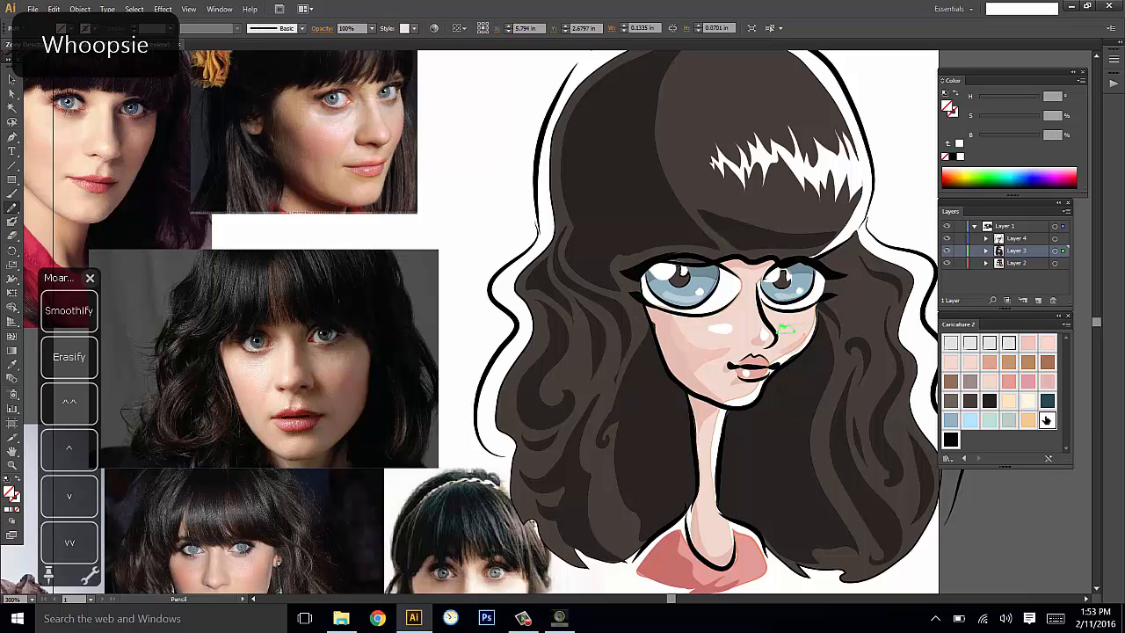
Try a shorter white highlight about 0.13 by 0.07 in on the far cheek and undo it.
click(1047, 420)
key(ctrl+shift+a)
key(space)
drag(866, 363, 871, 379)
key(ctrl+z)
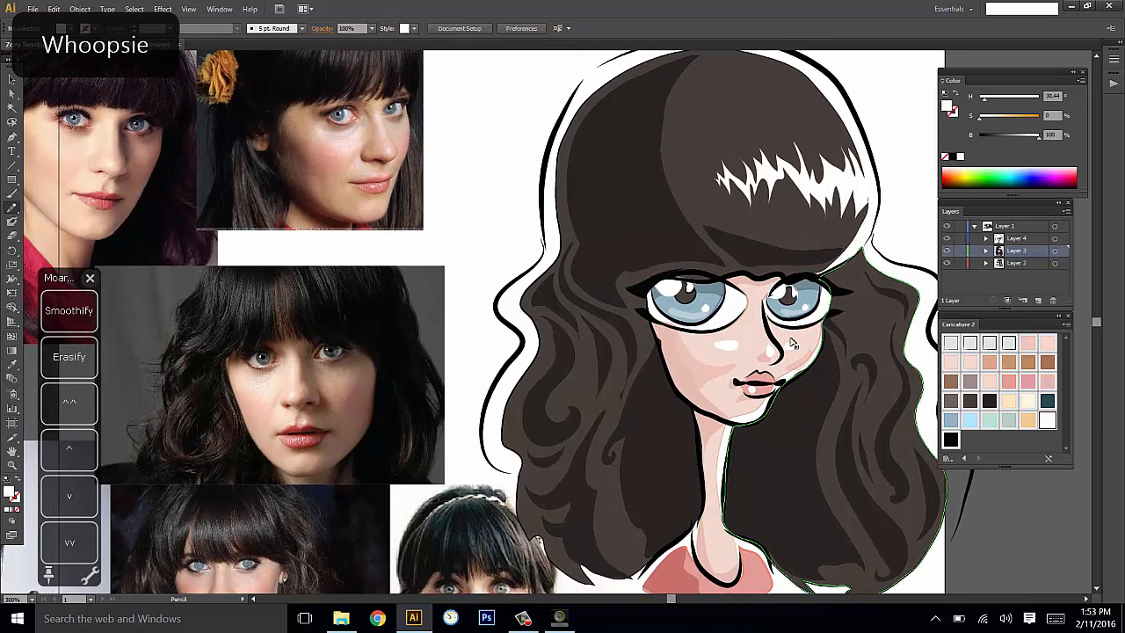
key(ctrl+z)
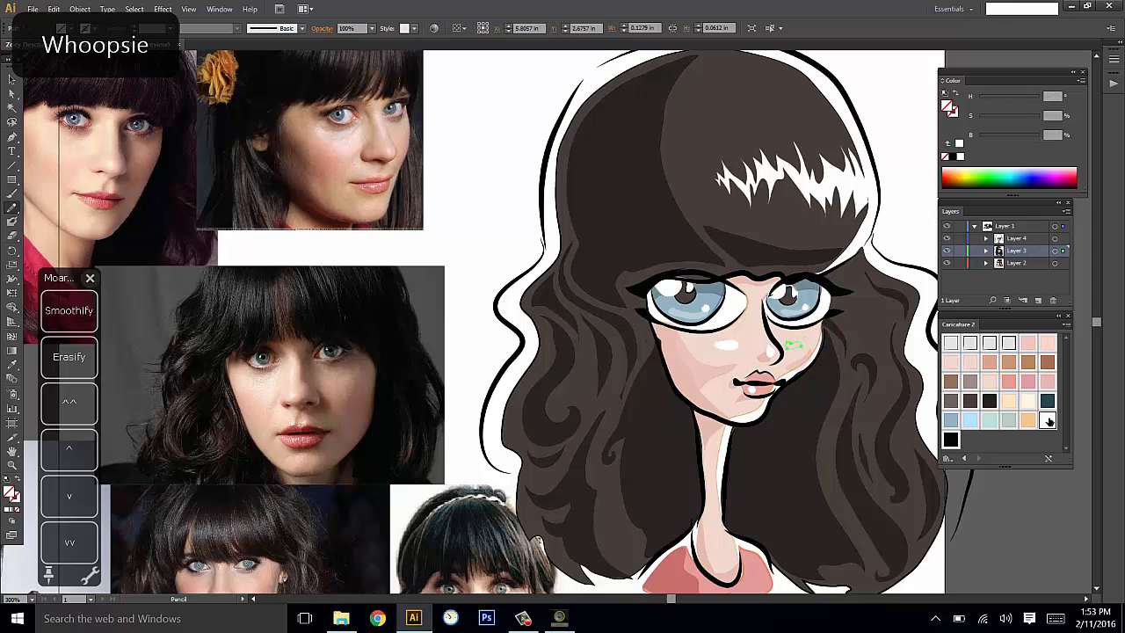
Draw and refine the far cheek's white highlight to about 0.15 by 0.06 in, undo the last stroke and deselect it.
key(ctrl+shift+z)
key(a)
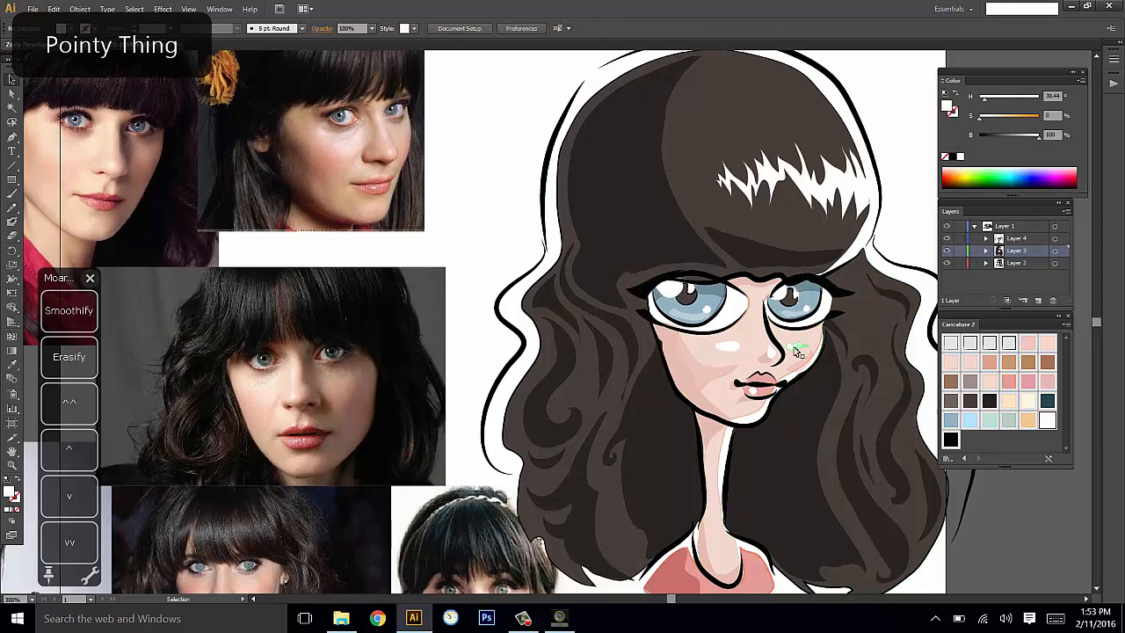
click(794, 347)
key(n)
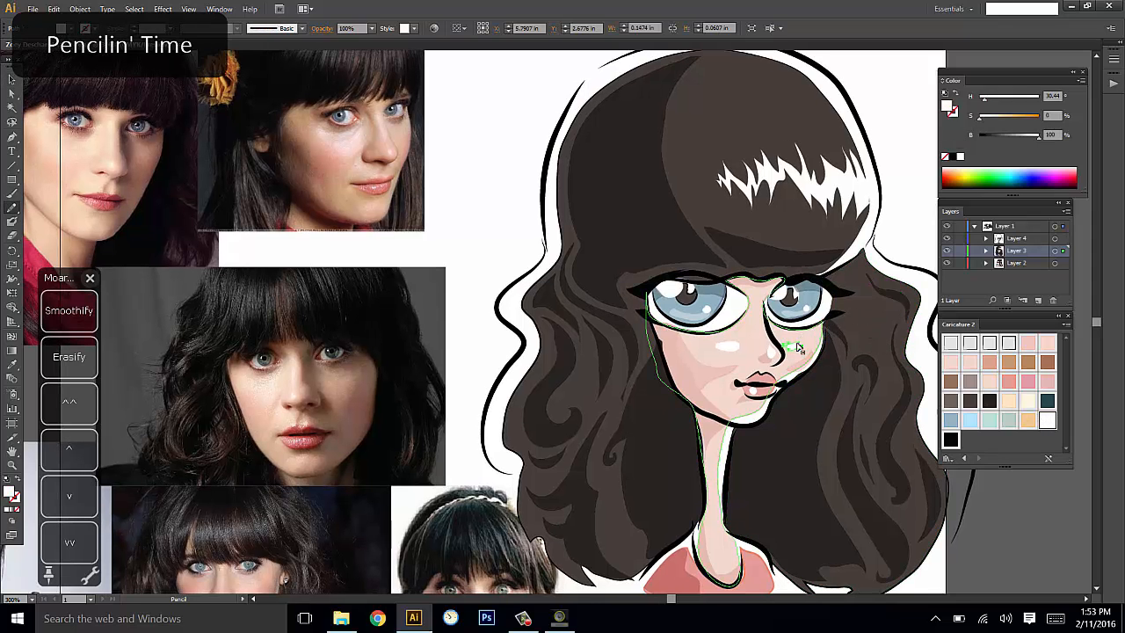
key(ctrl+z)
key(ctrl+shift+a)
Draw the first short lashes under the larger eye on Layer 4 with a tapered 1 pt stroke, each about 0.07 by 0.06 in.
drag(847, 321, 870, 314)
drag(876, 268, 882, 204)
key(v)
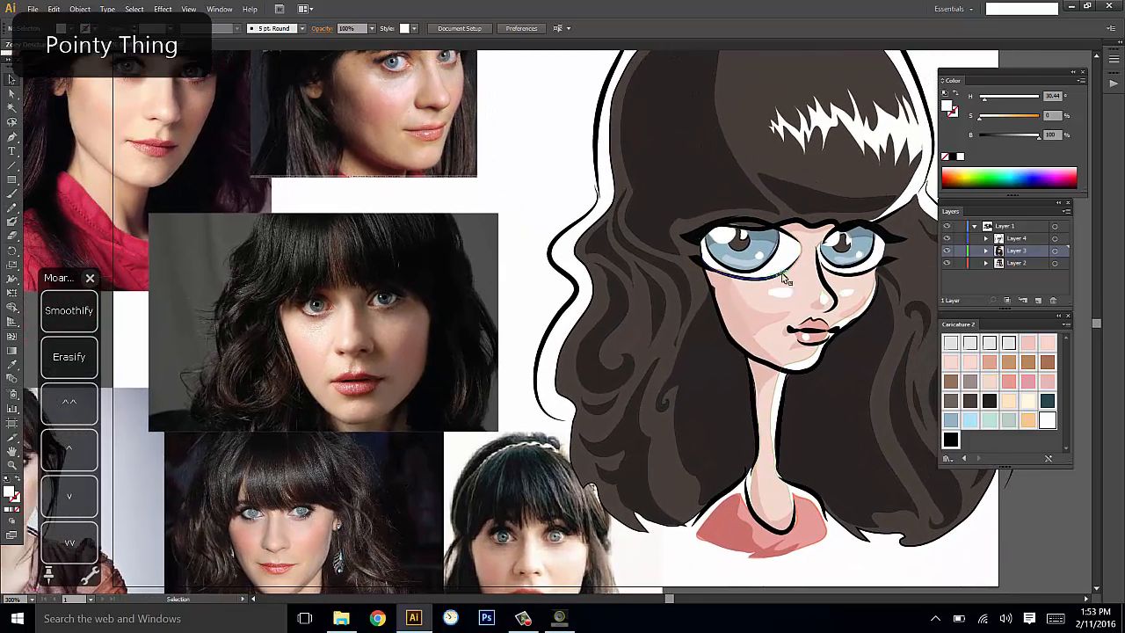
click(971, 343)
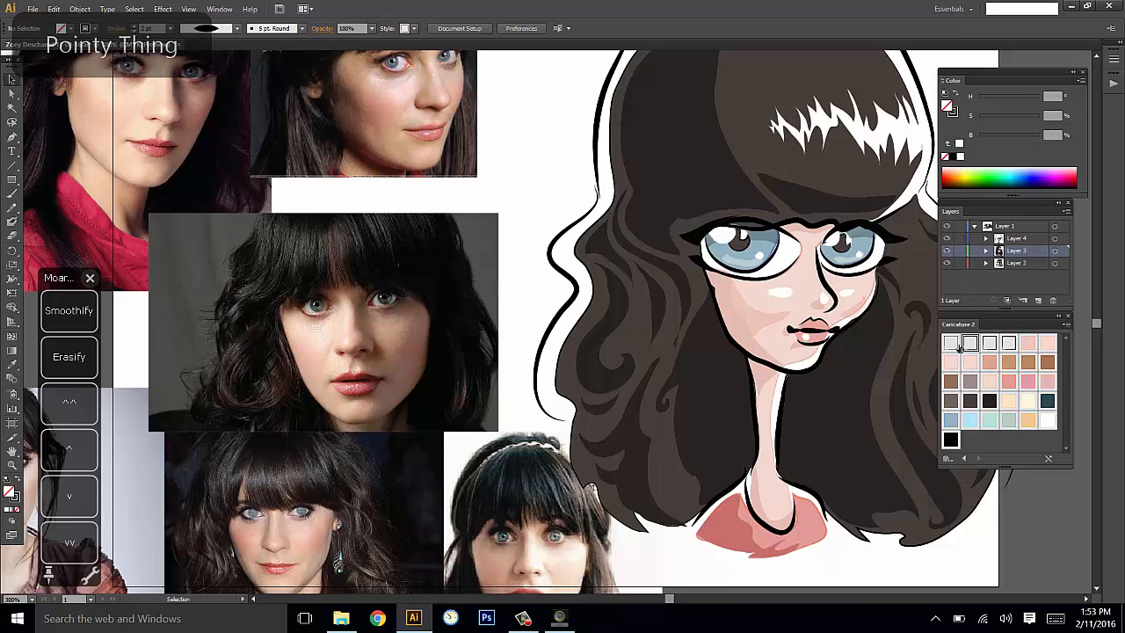
click(950, 343)
click(1016, 238)
key(n)
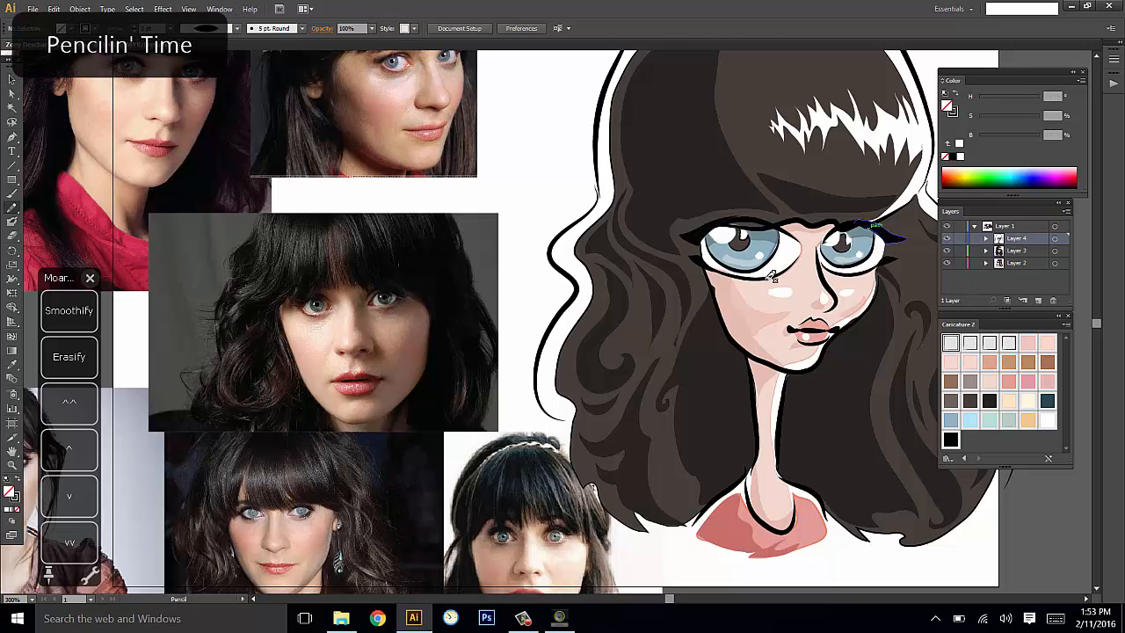
drag(770, 277, 761, 272)
key(ctrl+z)
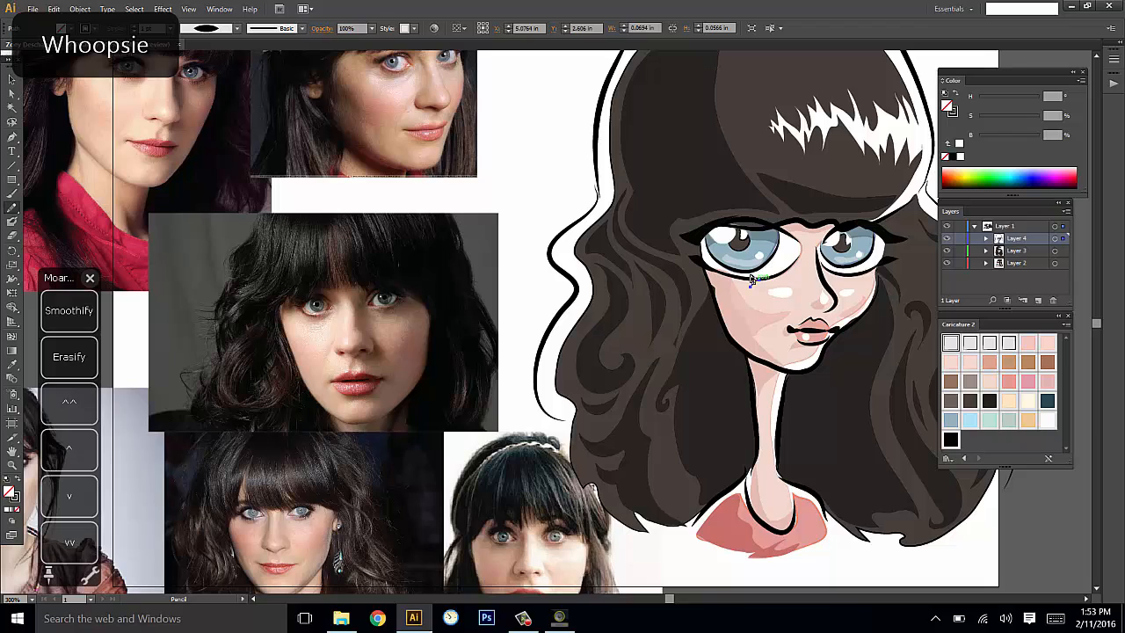
key(ctrl+shift+a)
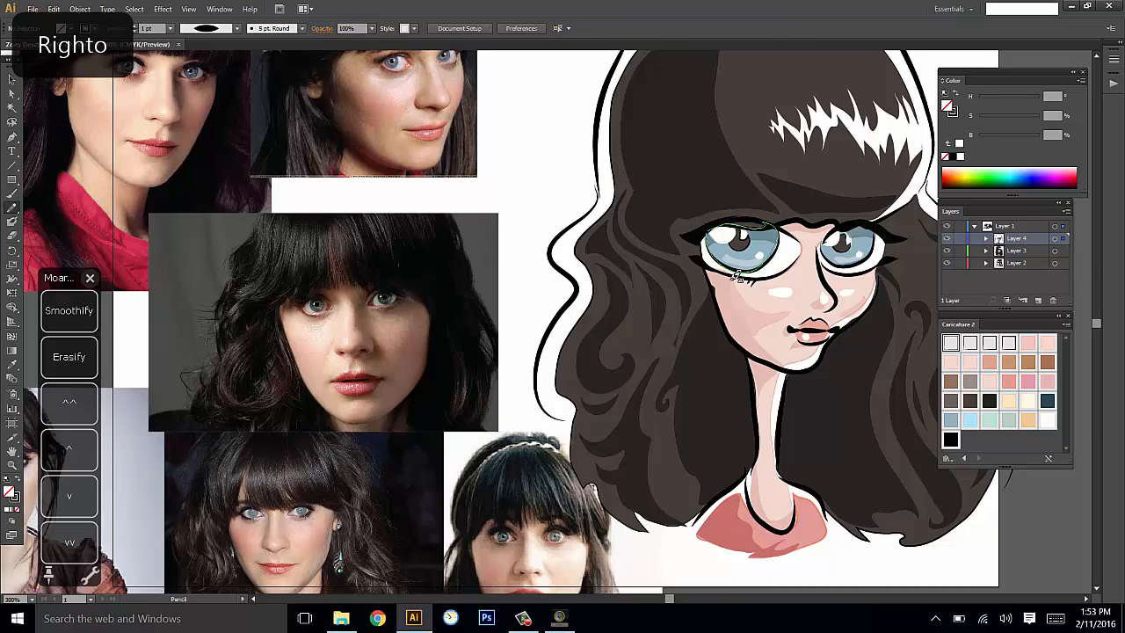
Add more short lashes along the larger eye's lower lid out to its outer corner, each about 0.06 by 0.06 in.
drag(703, 229, 910, 208)
key(ctrl+z)
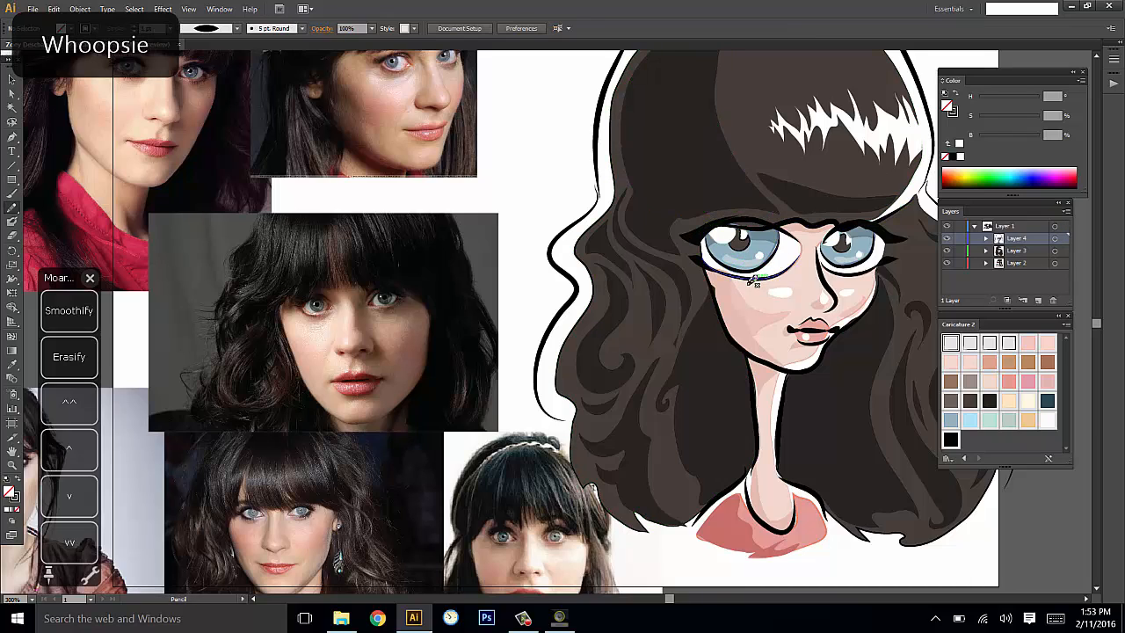
drag(753, 278, 712, 278)
key(ctrl+shift+a)
key(ctrl+shift+a)
key(ctrl+shift+a)
key(ctrl+shift+a)
key(ctrl+shift+a)
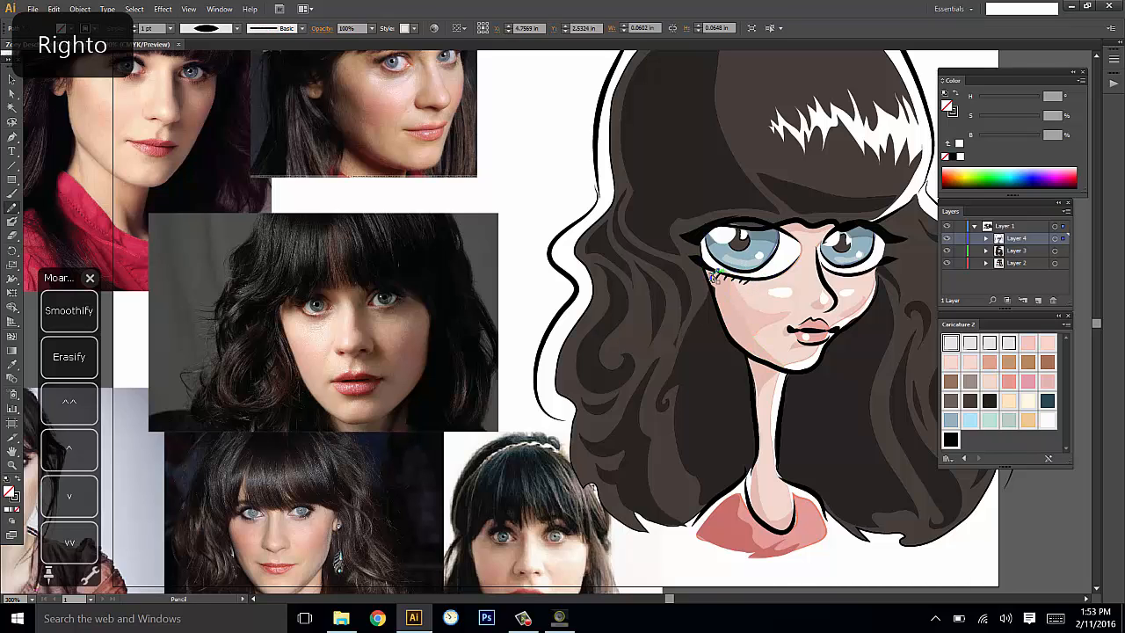
key(ctrl+shift+a)
Draw short lashes along the smaller eye's lower lid toward its outer corner, each about 0.05 by 0.06 in, undoing stray strokes.
drag(913, 240, 884, 266)
drag(829, 300, 840, 307)
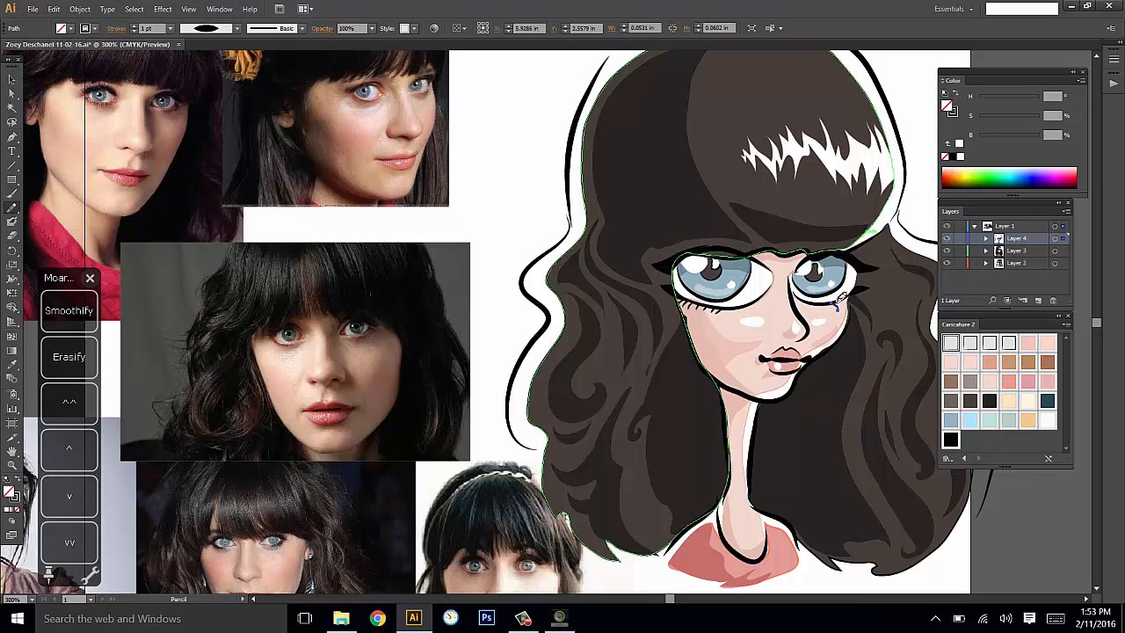
key(ctrl+z)
key(ctrl+shift+a)
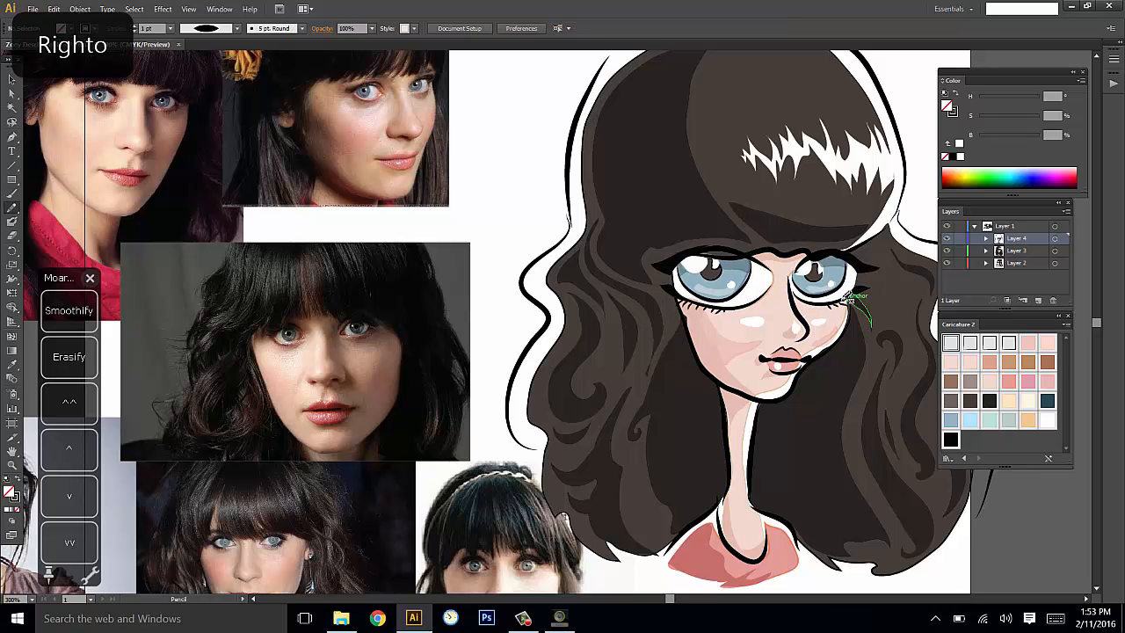
drag(847, 299, 866, 290)
mouse_move(907, 251)
mouse_down()
mouse_move(899, 287)
mouse_move(803, 292)
mouse_move(832, 292)
mouse_up()
key(ctrl+z)
key(ctrl+shift+a)
key(ctrl+shift+a)
drag(896, 230, 893, 229)
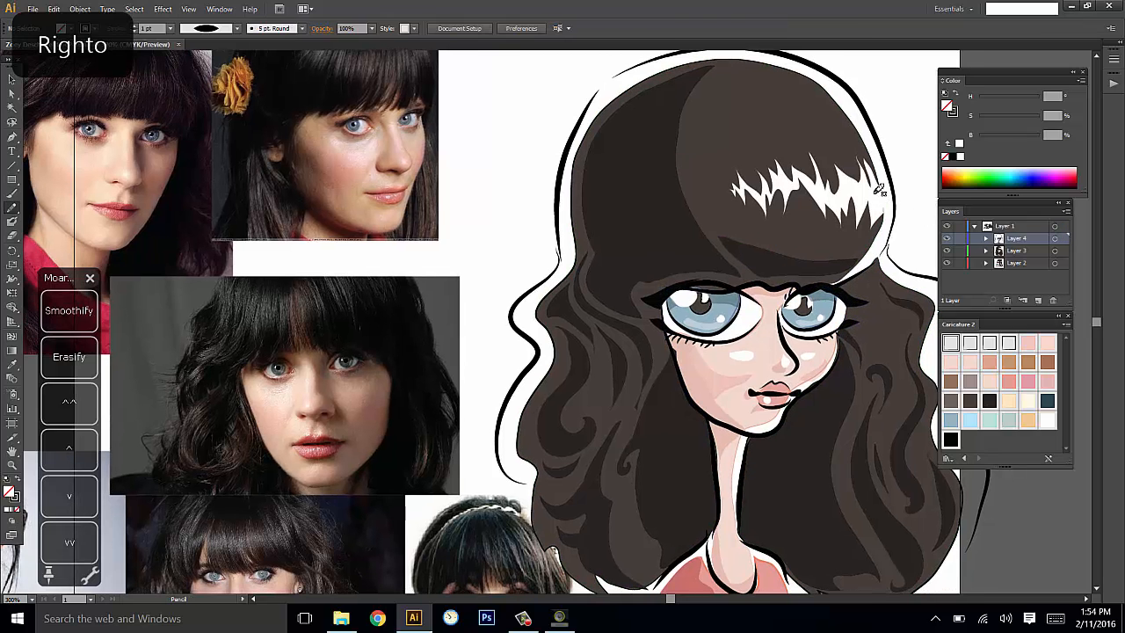
key(ctrl+z)
Set the stroke weight of both eyes' lower-lid outlines, and of both upper-lid outlines, to 4 pt.
key(v)
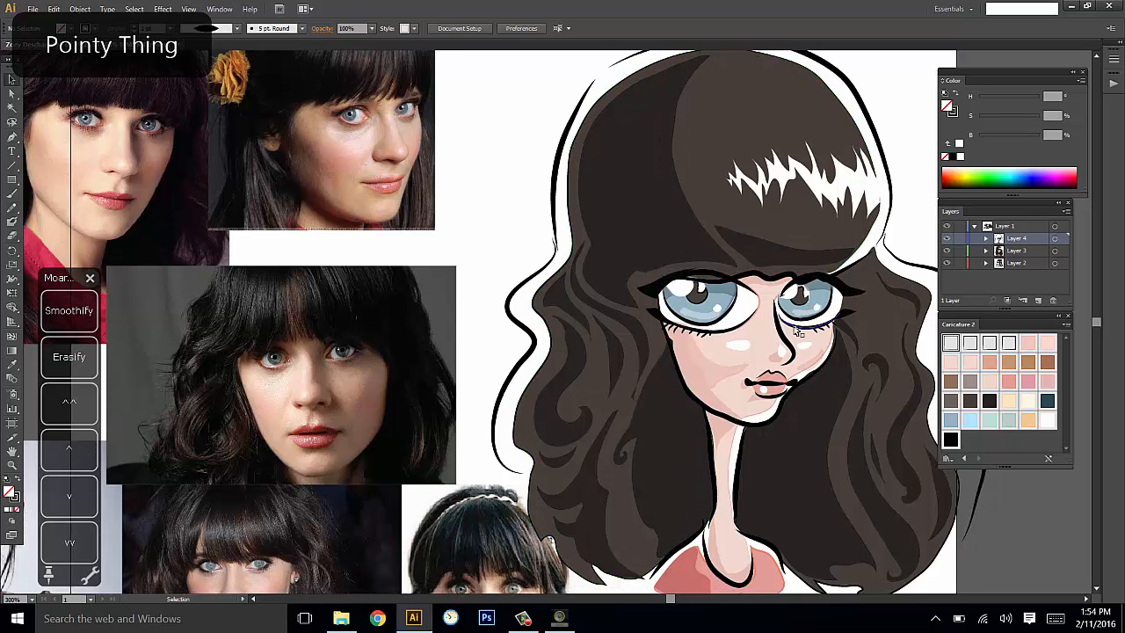
click(798, 332)
shift+click(726, 205)
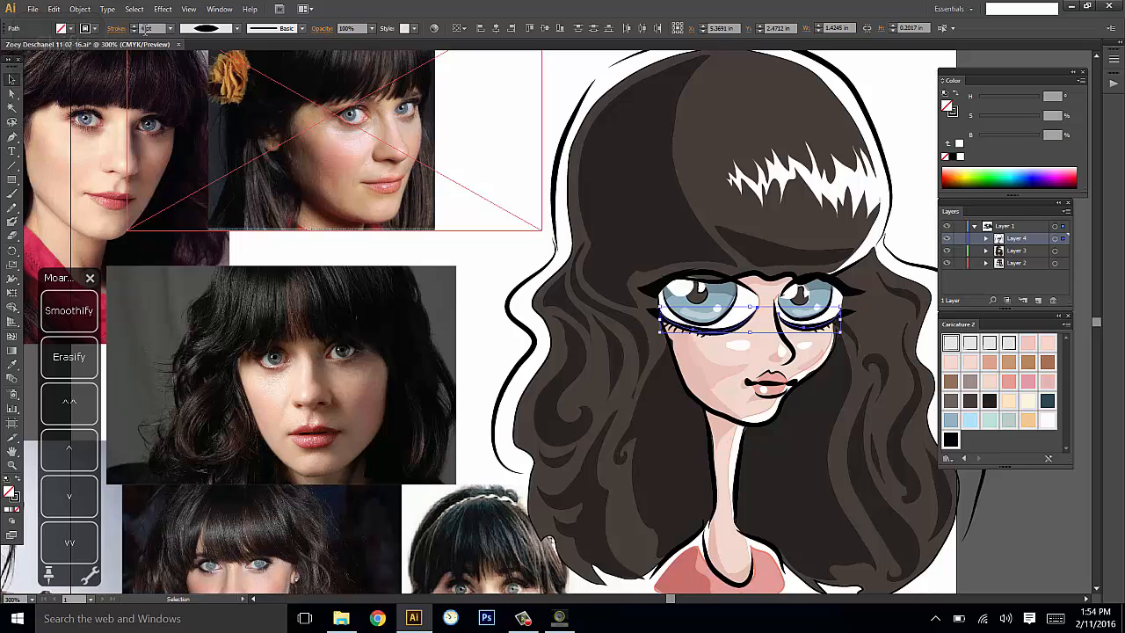
text(4)
key(Return)
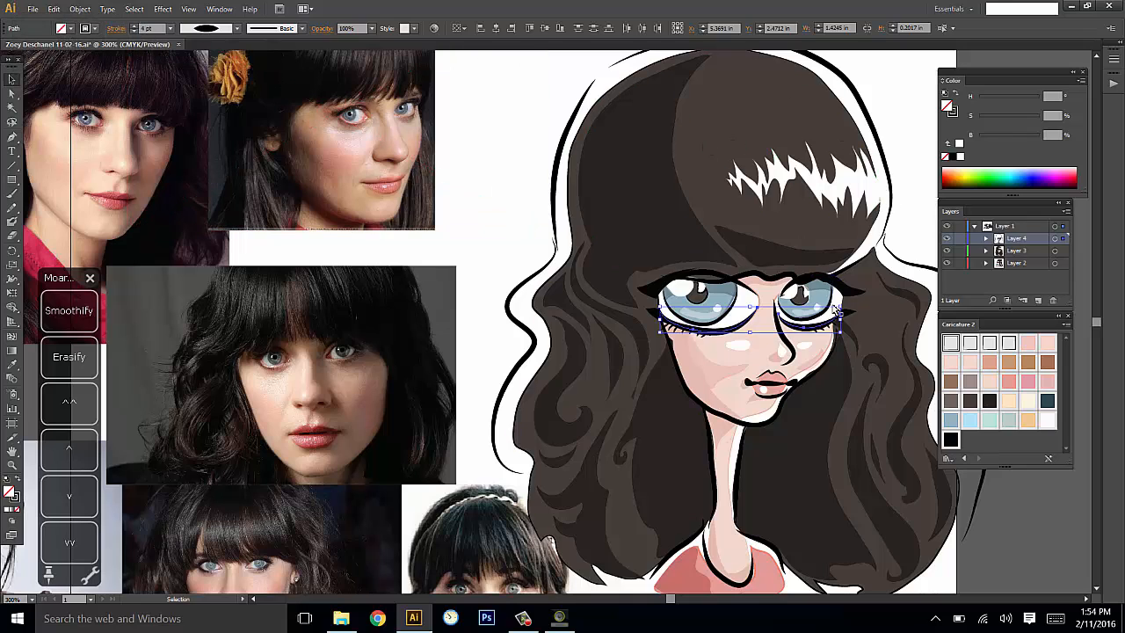
click(752, 279)
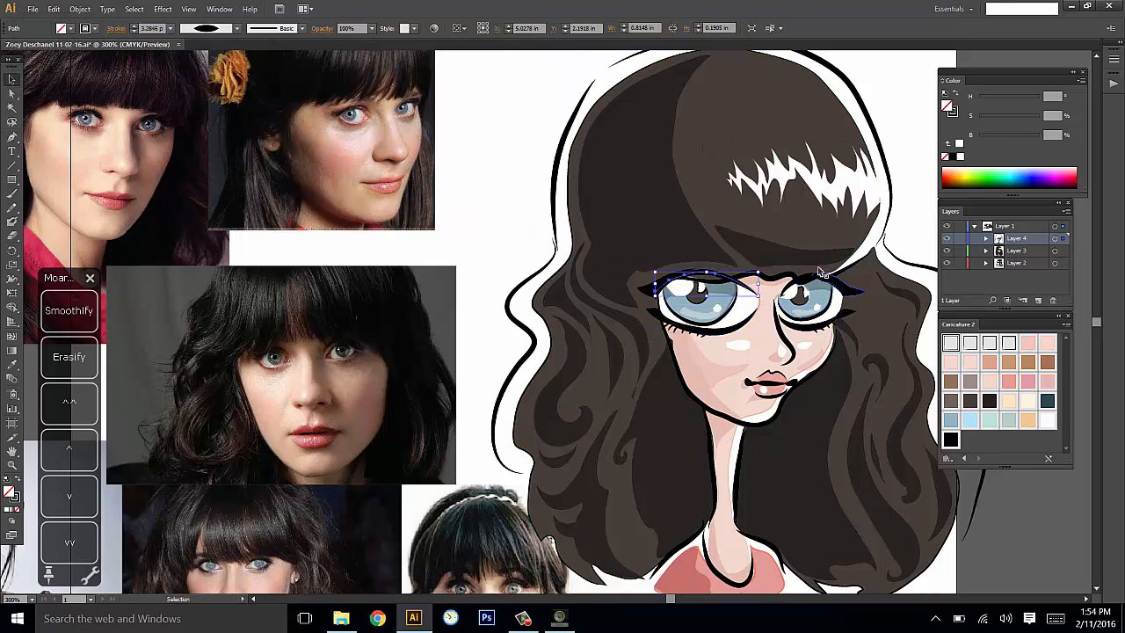
shift+click(789, 287)
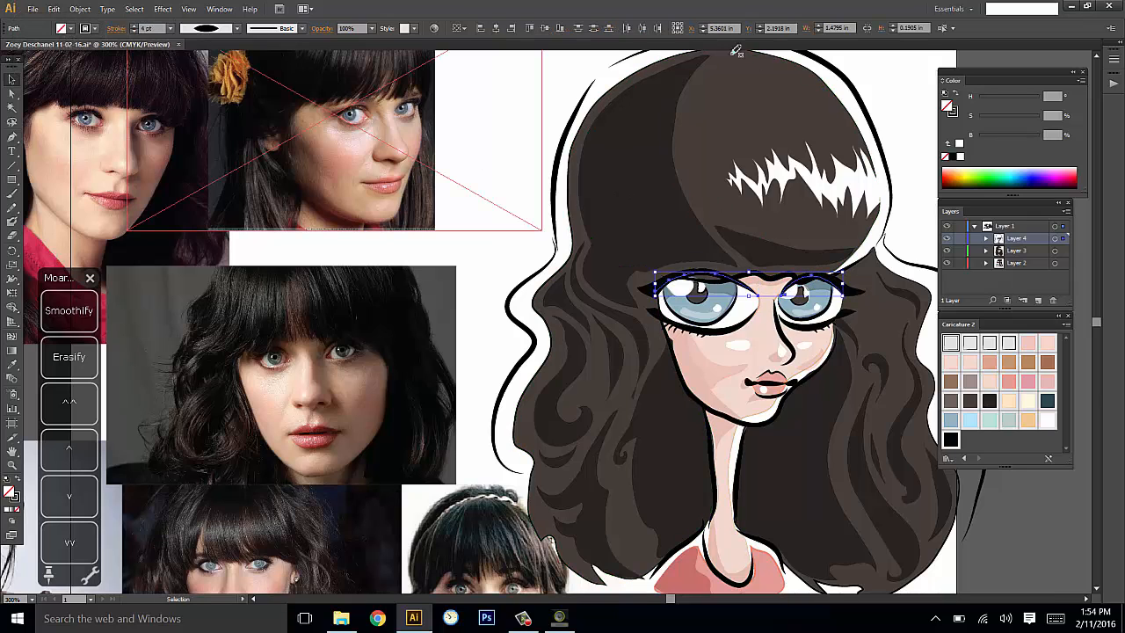
Reshape the dark hair shadow beside the larger eye's side of the face with the Pencil tool so its upper tip meets the cheek.
key(n)
click(920, 192)
mouse_move(917, 190)
mouse_down()
mouse_move(901, 162)
mouse_move(927, 157)
mouse_move(918, 128)
mouse_up()
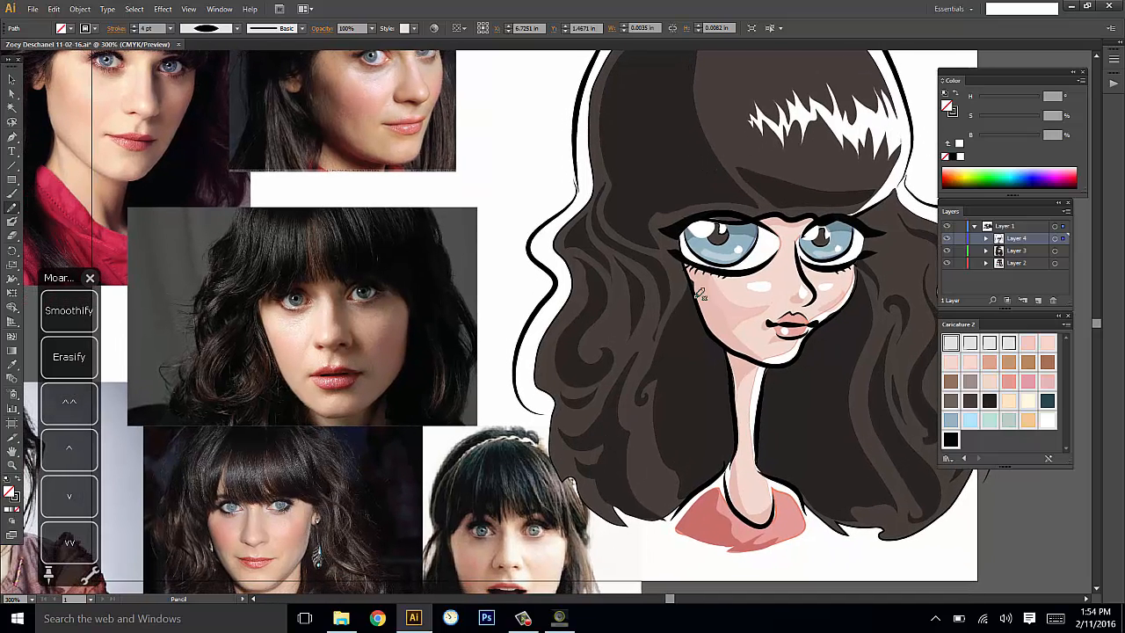
drag(708, 297, 702, 292)
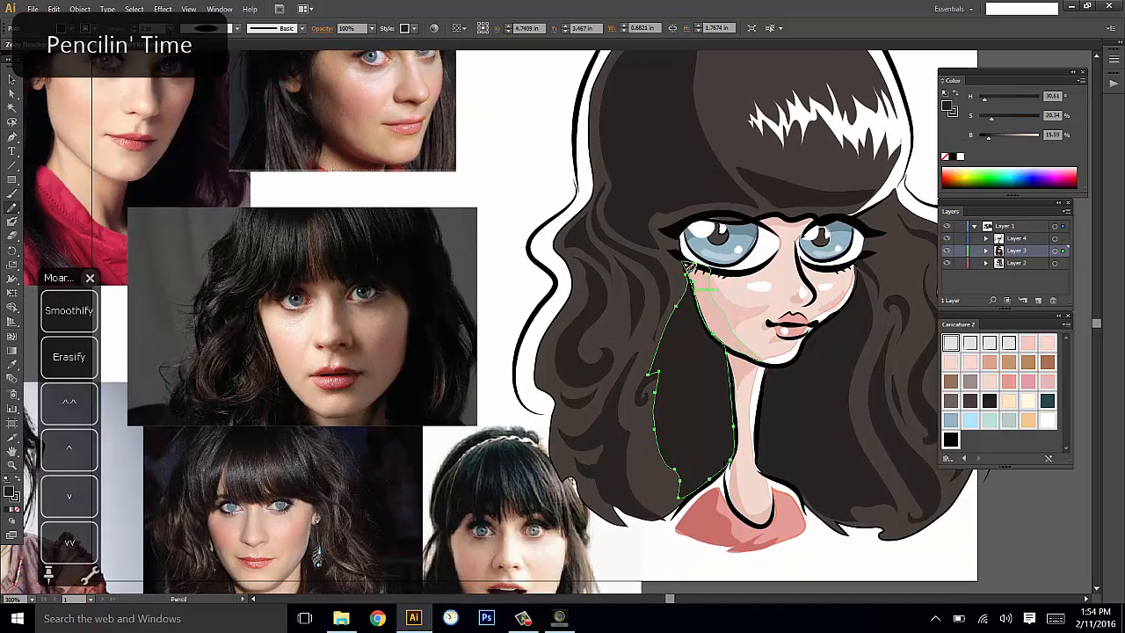
key(ctrl+shift+a)
Redraw the upper tip of the dark hair shadow beside the smaller eye so it follows the cheek up to the lower lashes.
mouse_move(911, 192)
mouse_down()
mouse_move(890, 145)
mouse_move(846, 306)
mouse_move(846, 260)
mouse_up()
drag(880, 219, 942, 66)
mouse_move(729, 226)
mouse_down()
mouse_move(800, 193)
mouse_move(882, 211)
mouse_move(910, 193)
mouse_move(845, 169)
mouse_move(712, 293)
mouse_up()
drag(884, 163, 810, 233)
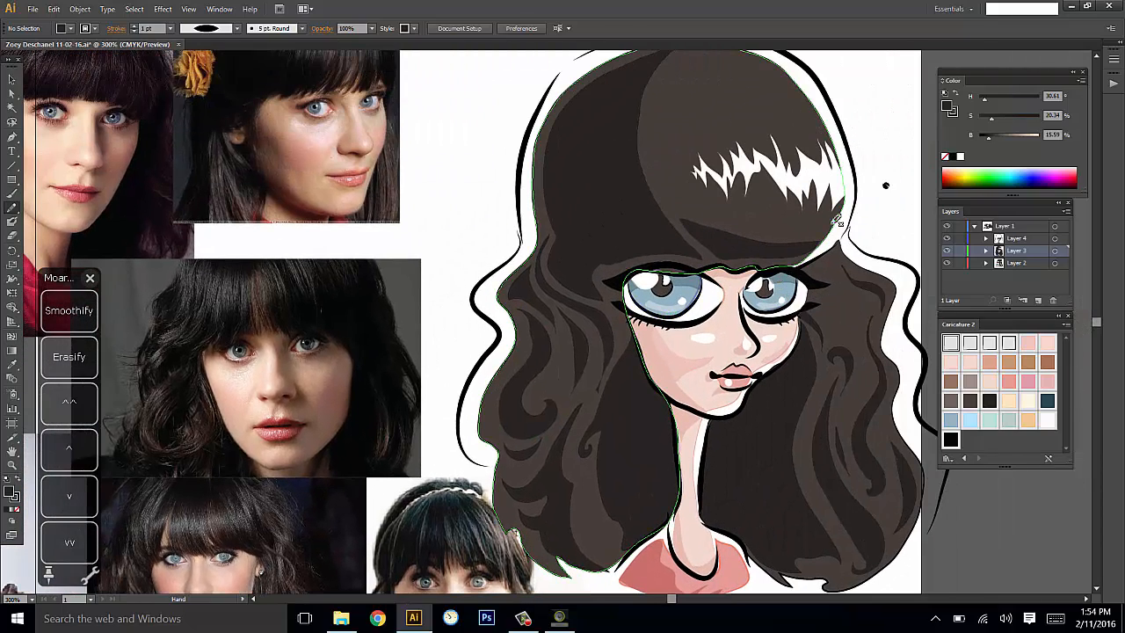
key(v)
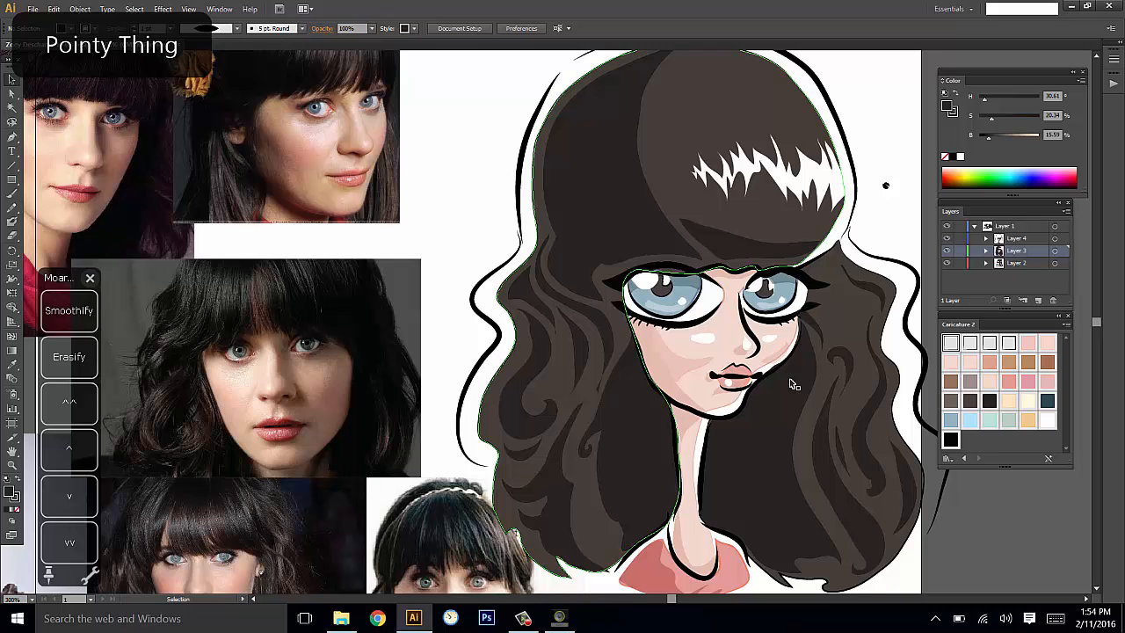
key(ctrl+z)
key(n)
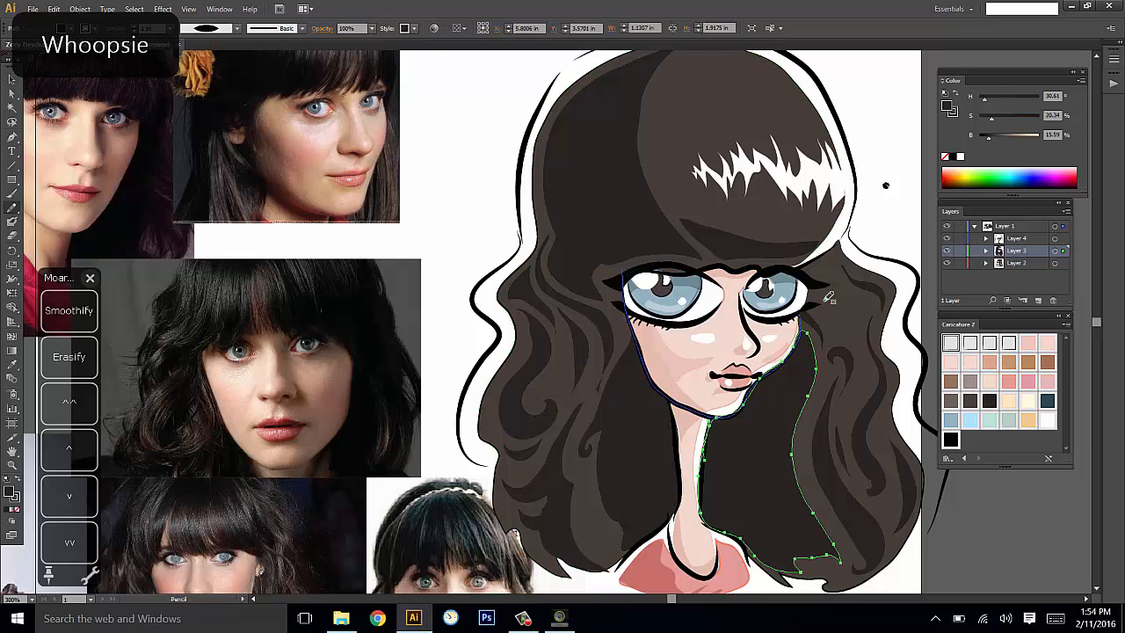
drag(796, 332, 813, 347)
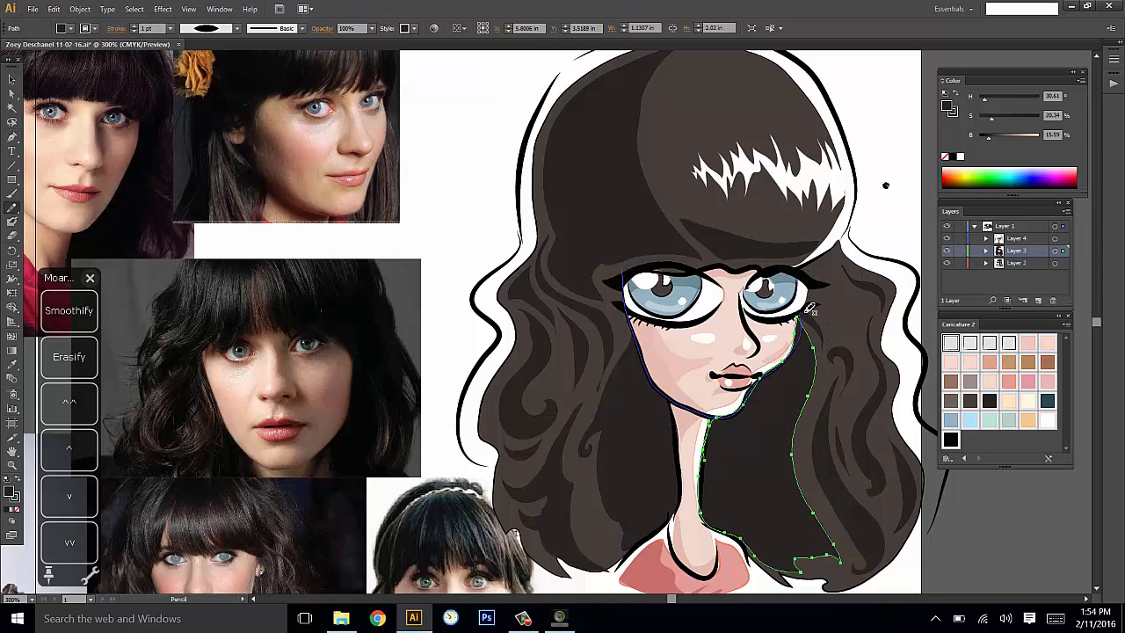
key(ctrl+shift+a)
Delete the stray black dot outside the hair outline.
drag(876, 287, 862, 287)
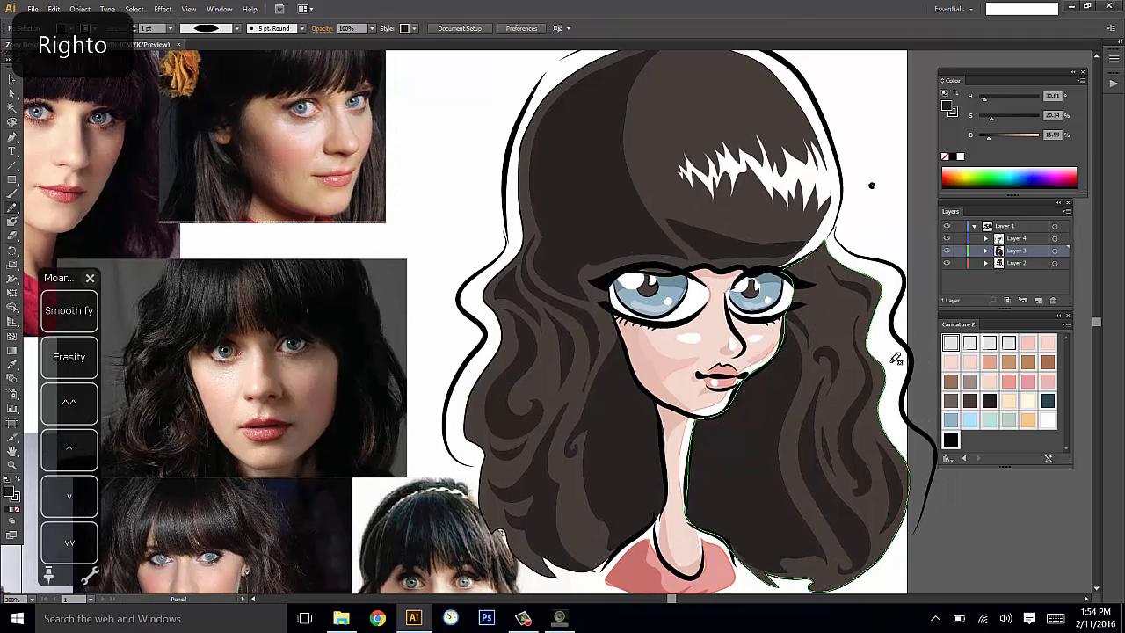
key(v)
click(871, 185)
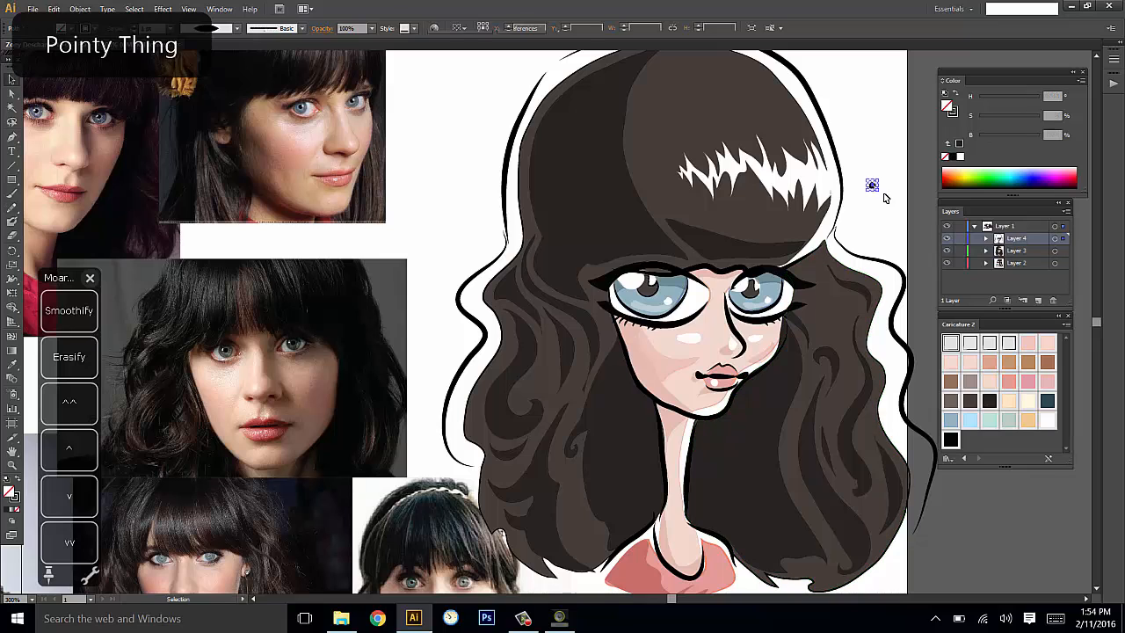
key(Delete)
Redraw the outer end of the white fringe highlight with longer spikes reaching the hair's edge, undoing the last stray change.
drag(886, 159, 855, 180)
click(777, 187)
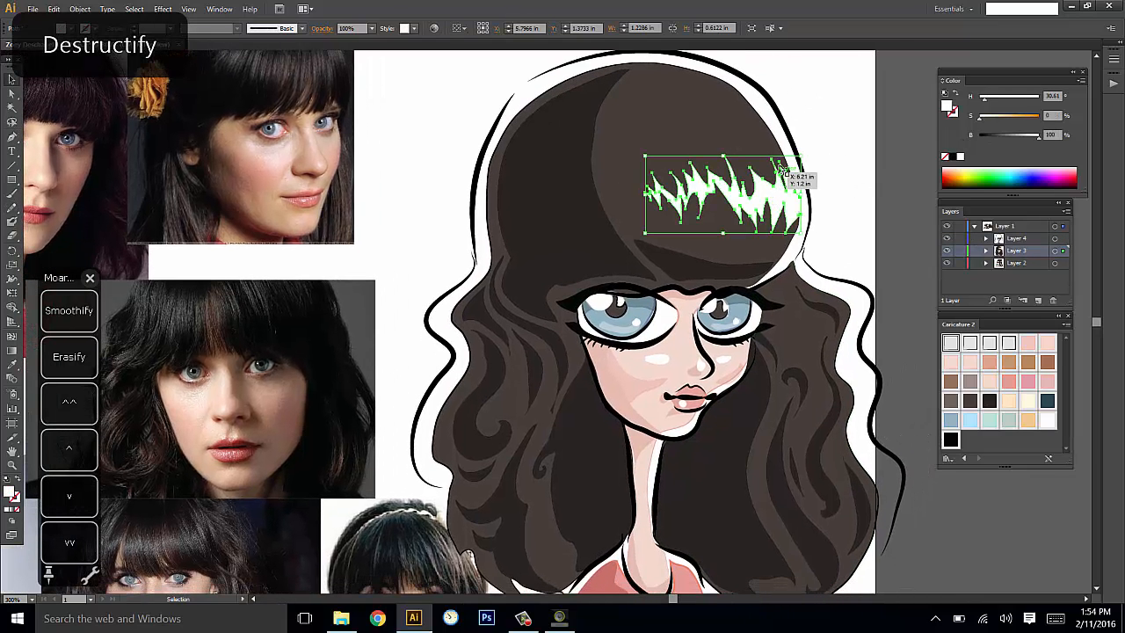
key(n)
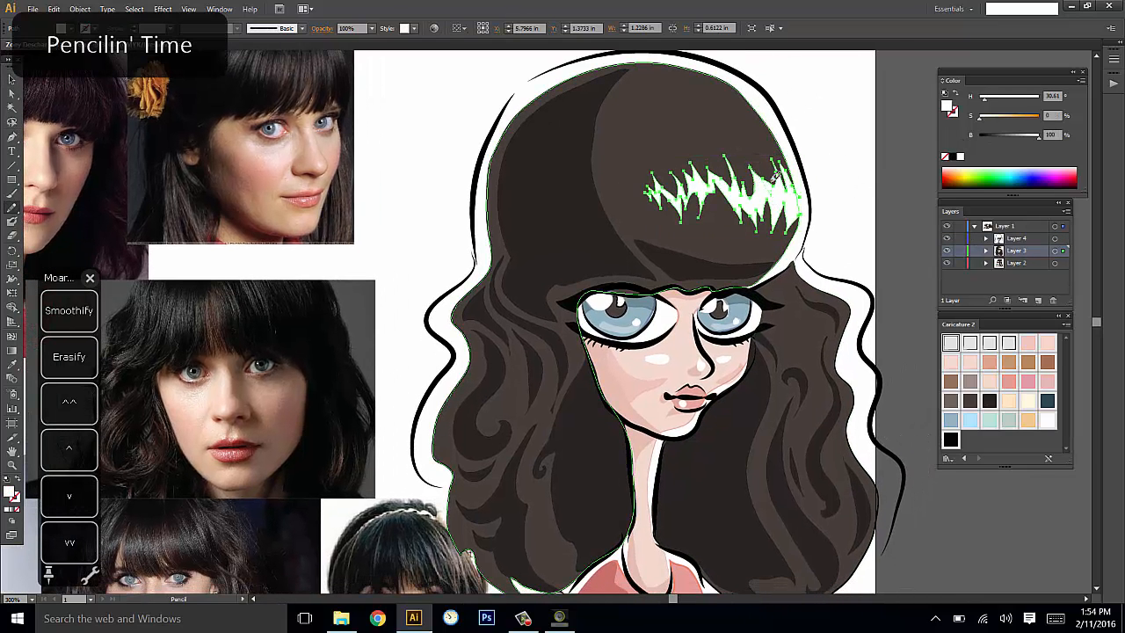
key(v)
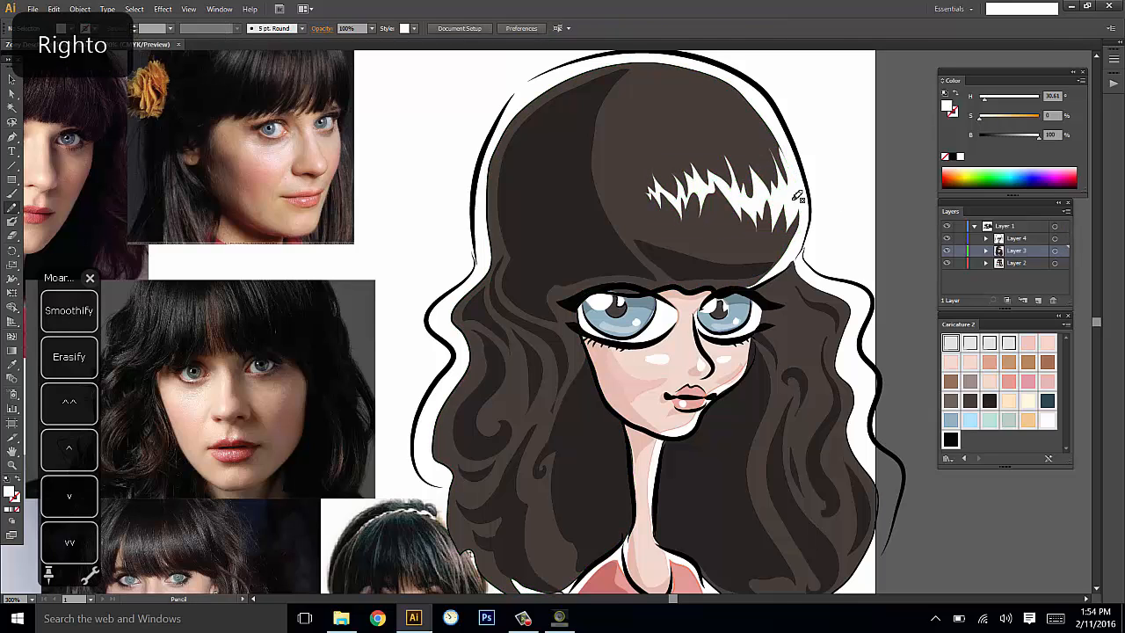
click(789, 220)
key(n)
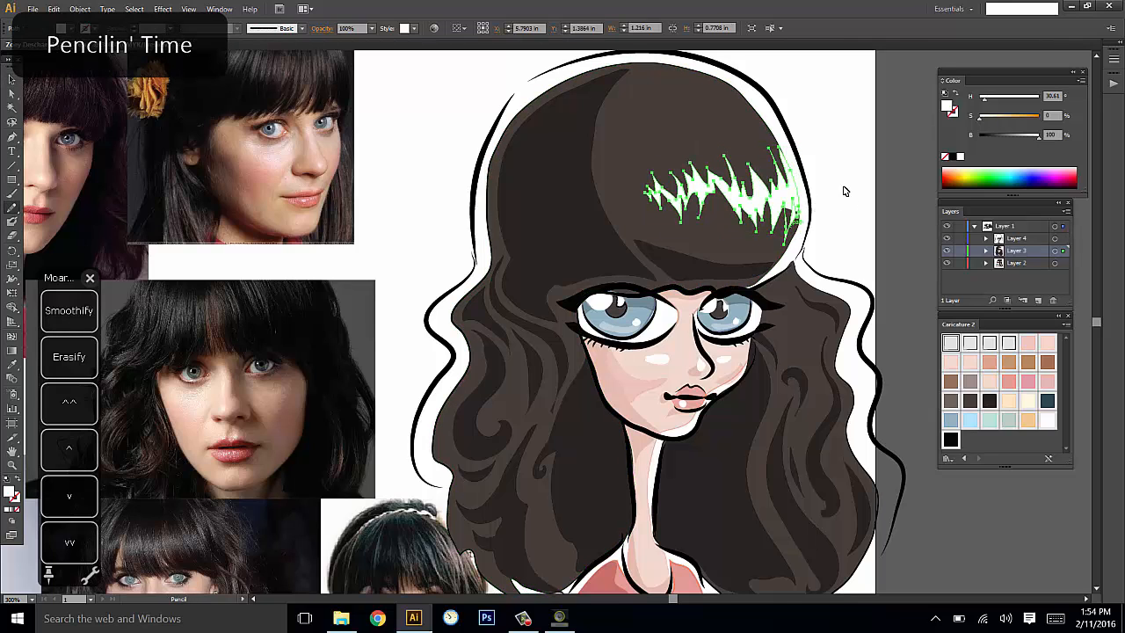
key(ctrl+shift+a)
key(ctrl+z)
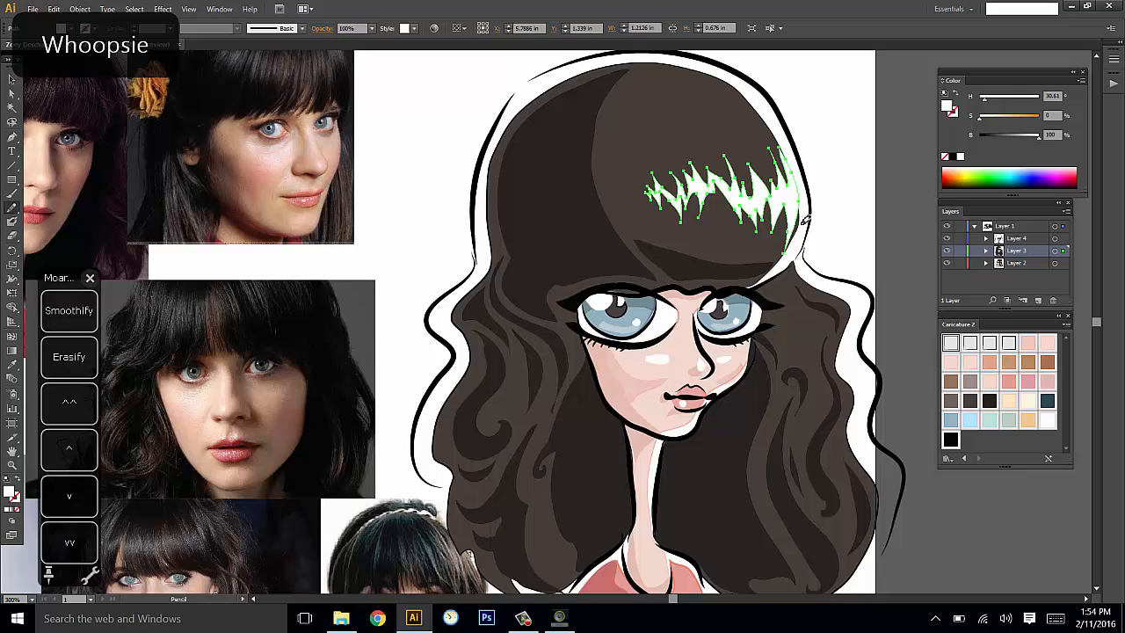
key(ctrl+shift+a)
key(space)
mouse_move(890, 167)
mouse_down()
mouse_move(893, 150)
mouse_move(884, 193)
mouse_move(897, 171)
mouse_up()
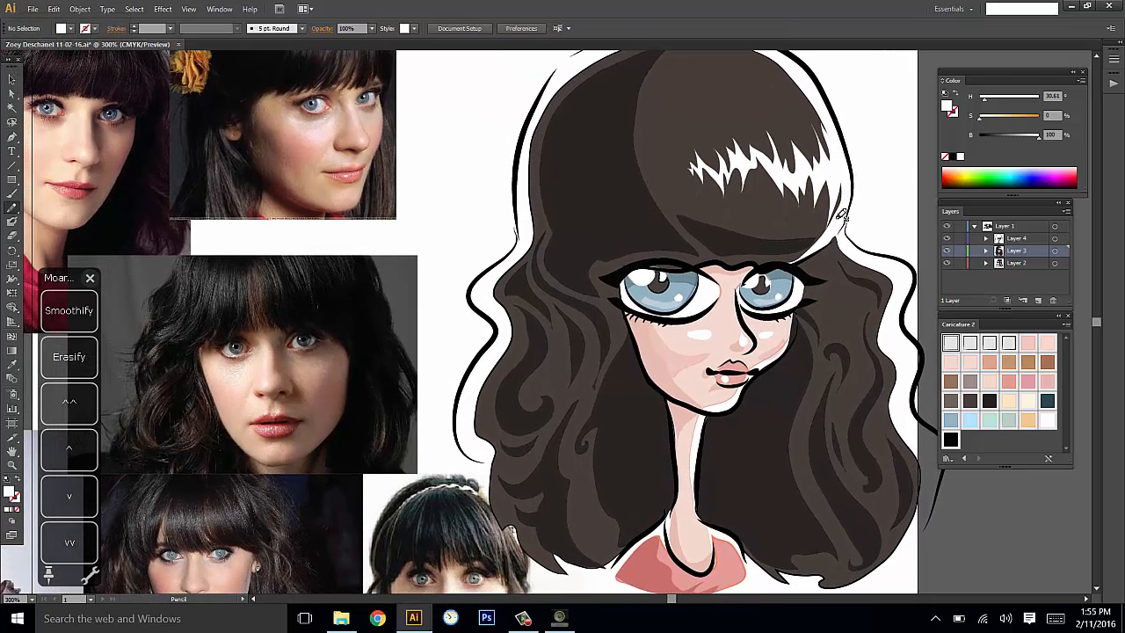
key(space)
mouse_move(841, 213)
mouse_down()
mouse_move(867, 181)
mouse_move(878, 190)
mouse_move(870, 220)
mouse_move(894, 174)
mouse_move(906, 254)
mouse_move(897, 222)
mouse_move(982, 178)
mouse_move(976, 222)
mouse_up()
drag(515, 145, 636, 153)
mouse_move(915, 151)
mouse_down()
mouse_move(732, 201)
mouse_move(810, 186)
mouse_move(818, 235)
mouse_move(814, 204)
mouse_up()
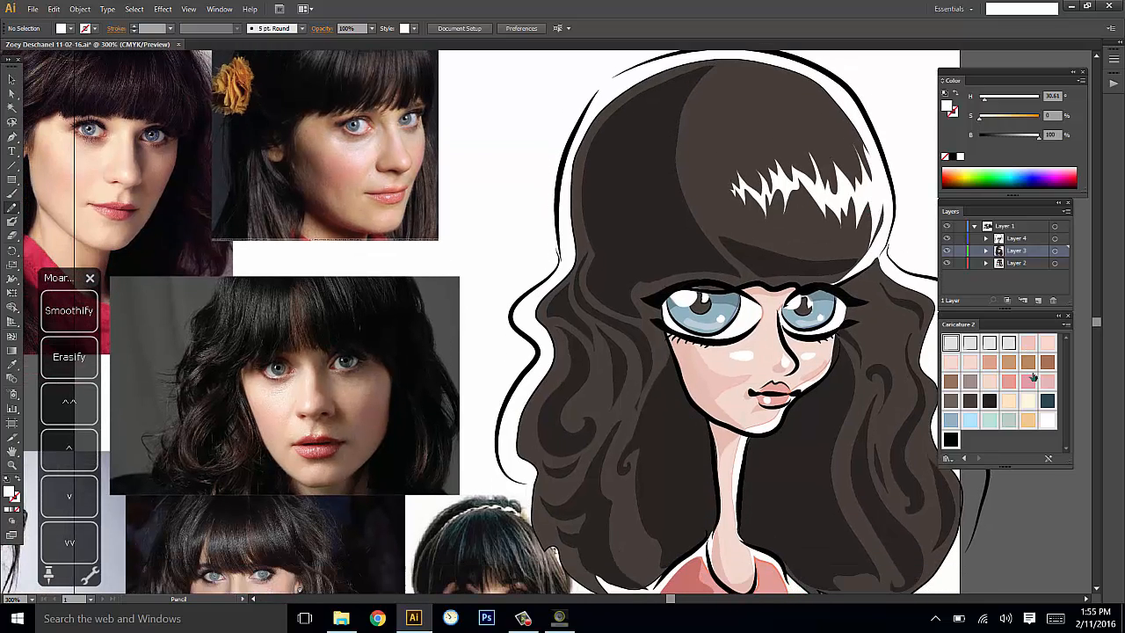
drag(887, 353, 883, 353)
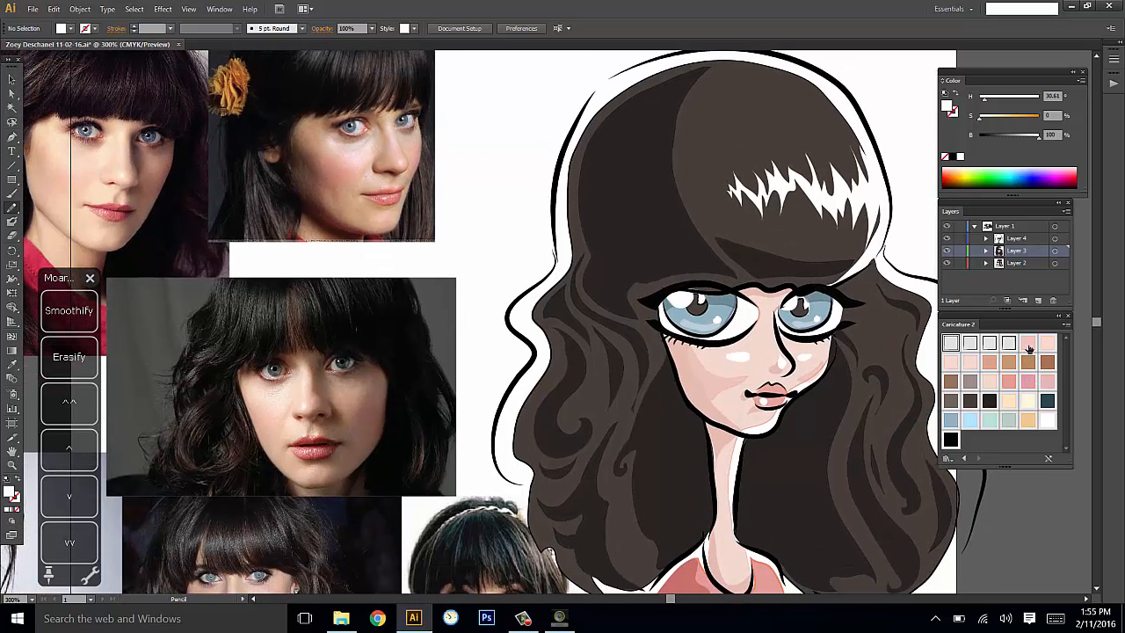
Draw a wavy flower shape about 0.63 by 0.76 in on the dark left side of the hair and fill it with cream.
click(1007, 401)
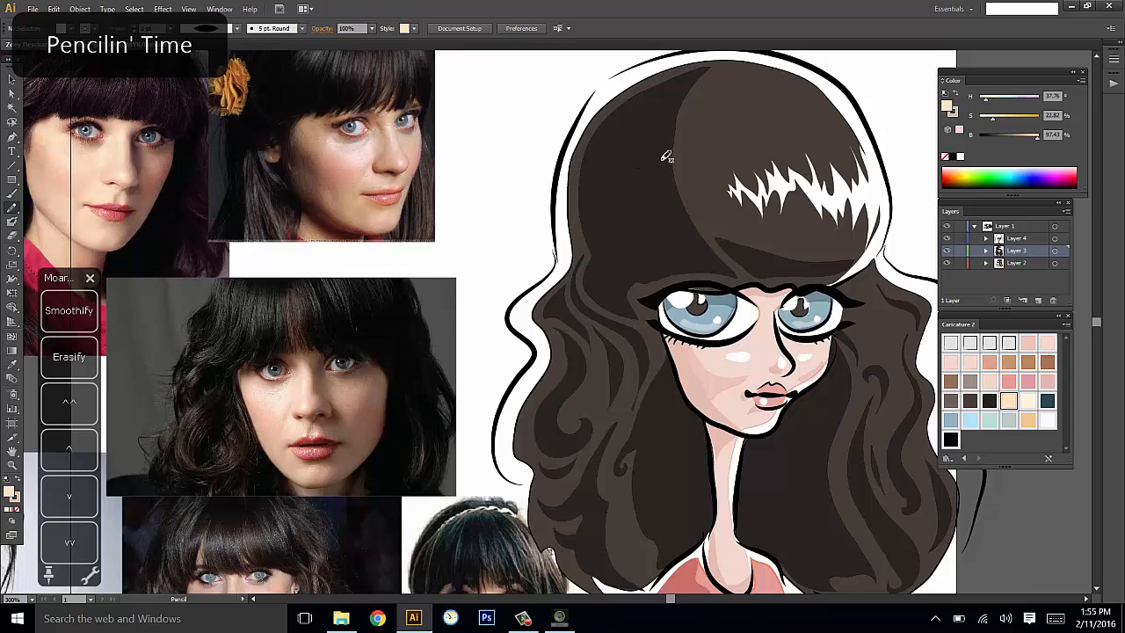
mouse_move(617, 204)
mouse_down()
mouse_move(588, 167)
mouse_move(606, 126)
mouse_move(656, 121)
mouse_move(663, 176)
mouse_move(625, 207)
mouse_up()
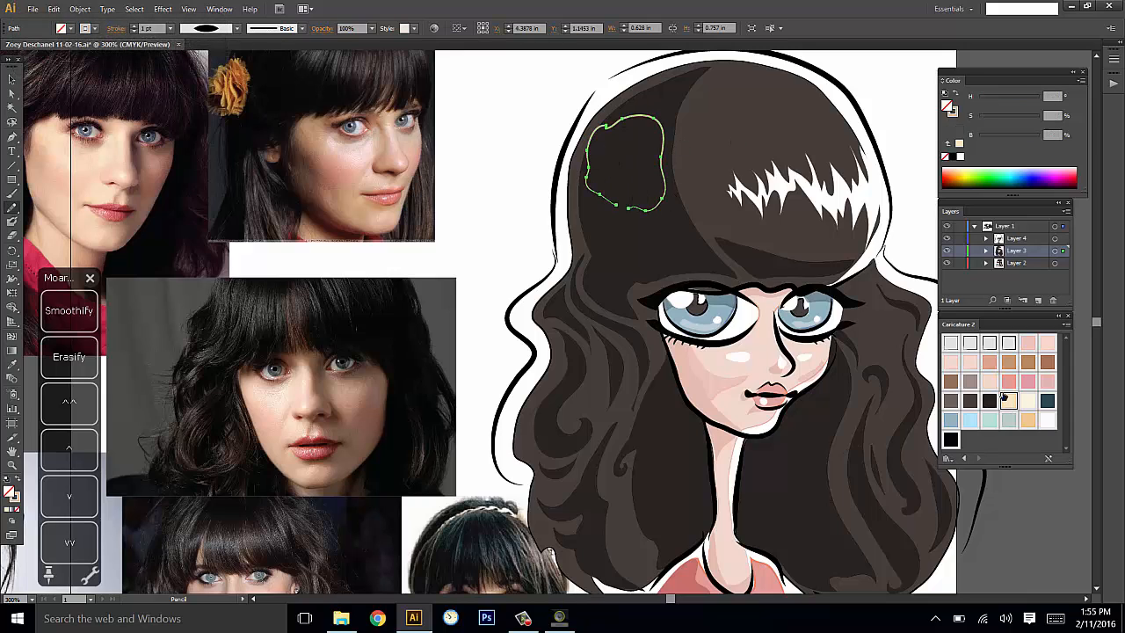
click(1004, 398)
key(ctrl+shift+a)
Reshape the cream flower's outline into wavier petals with the Pencil tool, undoing a stray stroke.
mouse_move(904, 351)
mouse_down()
mouse_move(895, 307)
mouse_move(887, 329)
mouse_up()
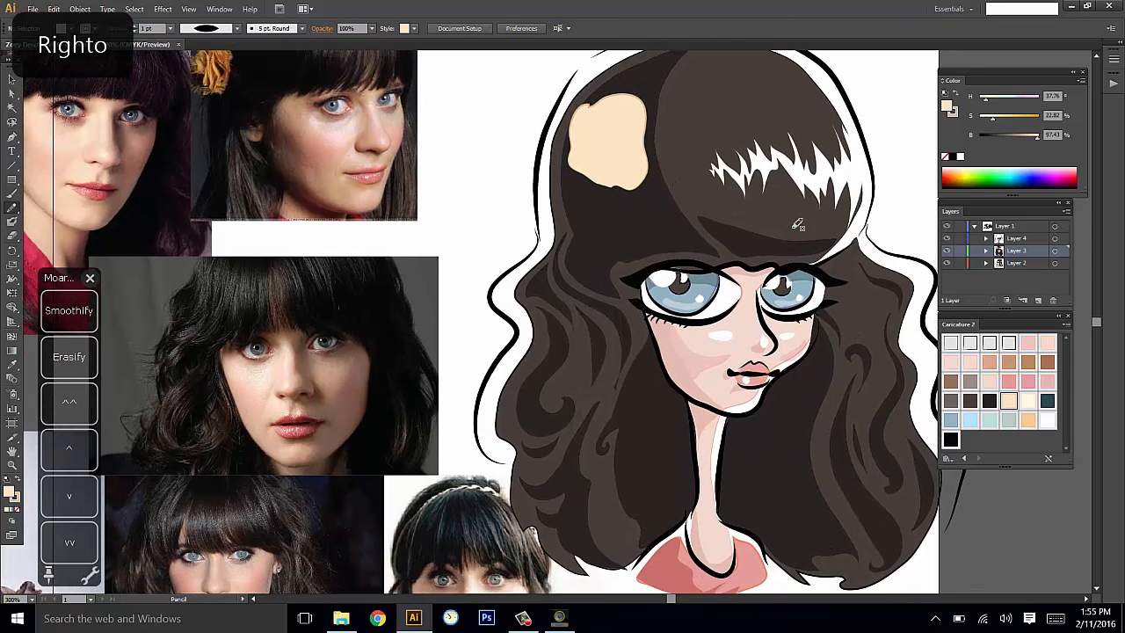
ctrl+click(620, 144)
drag(591, 183, 622, 188)
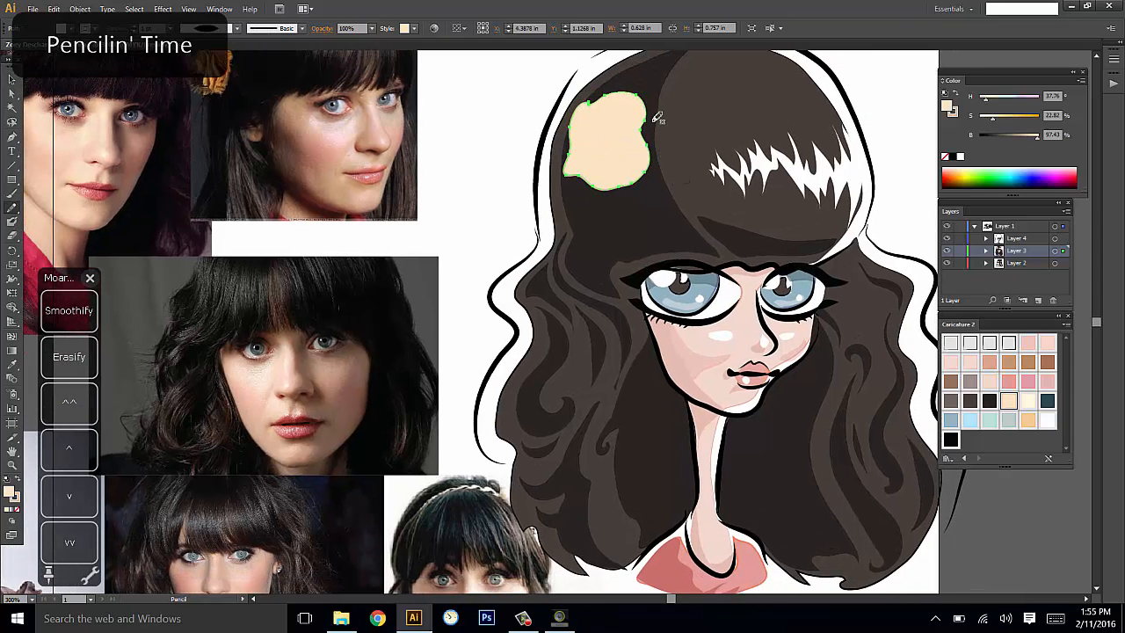
mouse_move(642, 121)
mouse_down()
mouse_move(634, 90)
mouse_move(578, 114)
mouse_up()
key(ctrl+z)
key(ctrl+shift+a)
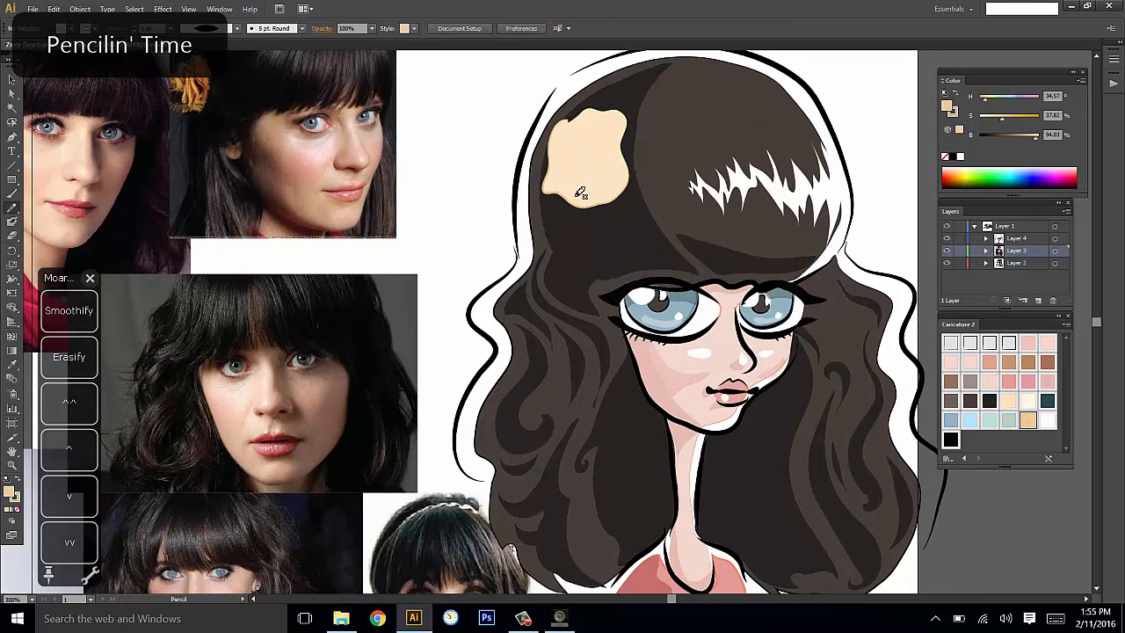
Draw petal shadows along the flower's lower-left and right edges, the right one about 0.19 by 0.51 in, filled with light orange.
mouse_move(580, 192)
mouse_down()
mouse_move(557, 137)
mouse_move(597, 191)
mouse_up()
click(1024, 420)
key(ctrl+shift+a)
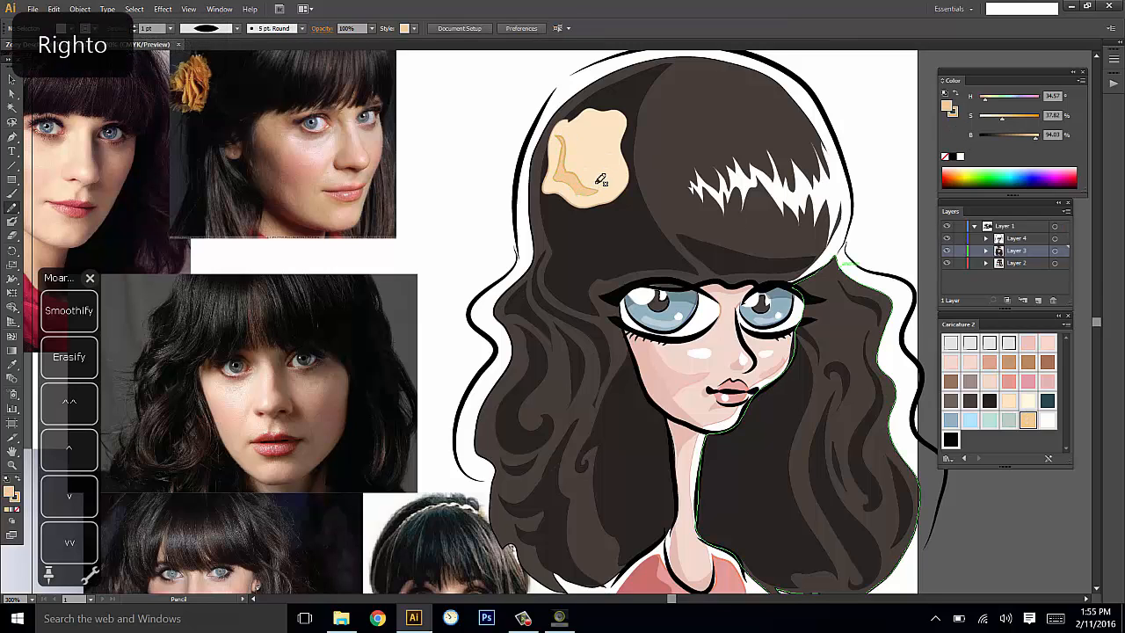
drag(615, 125, 598, 183)
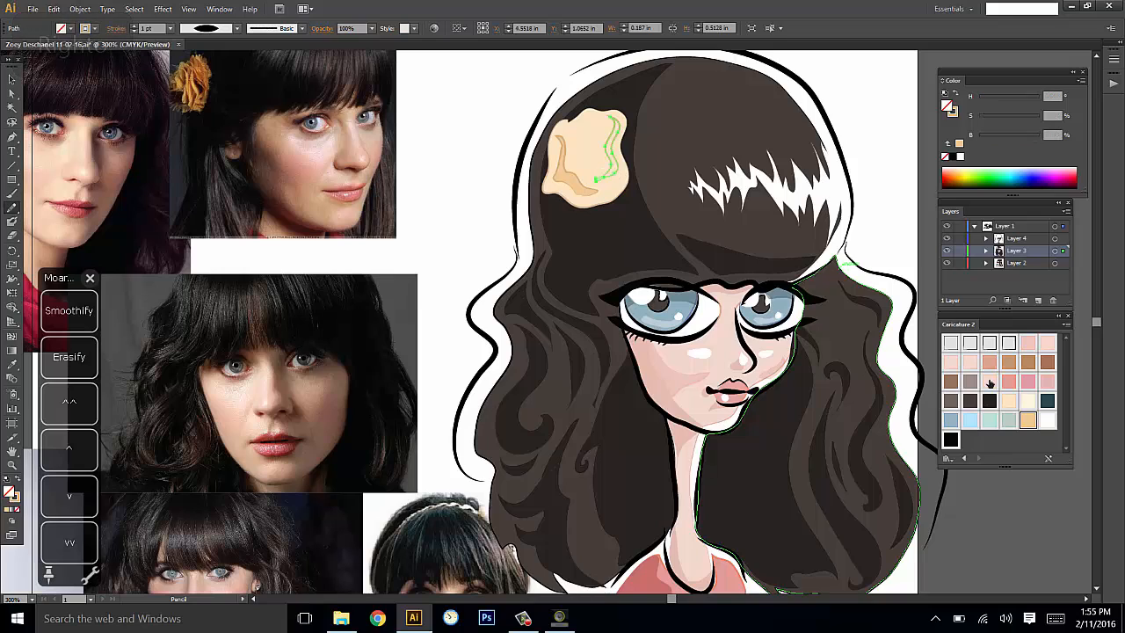
click(1026, 420)
key(ctrl+shift+a)
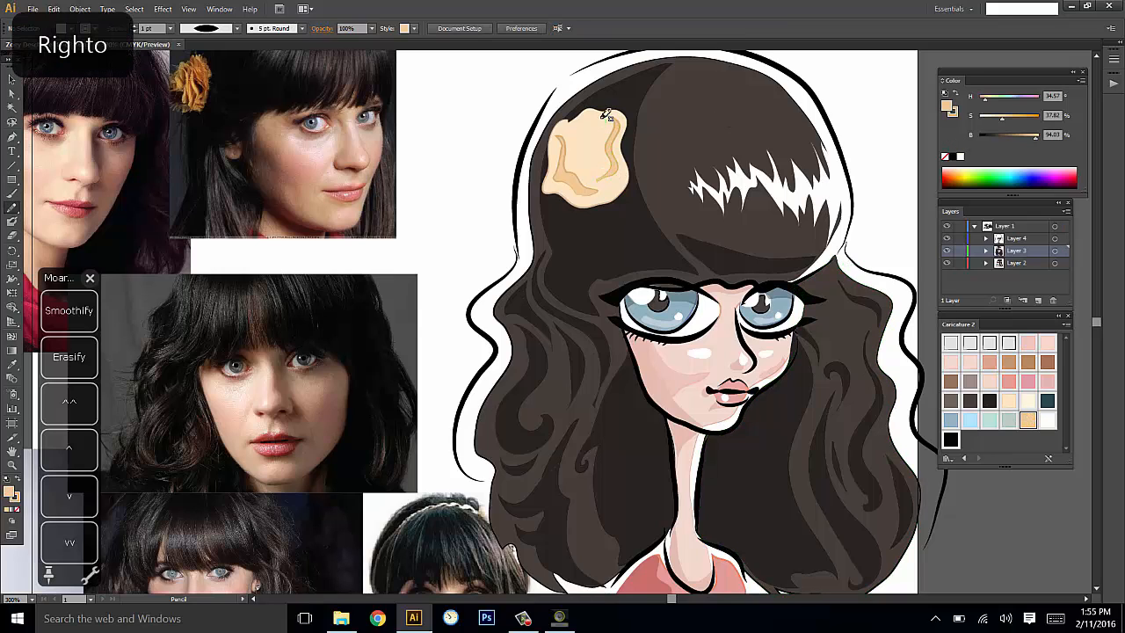
Add light orange petal shadows at the flower's top, about 0.35 by 0.18 in, and inside its lower-left petals, about 0.23 by 0.27 in.
drag(569, 123, 613, 129)
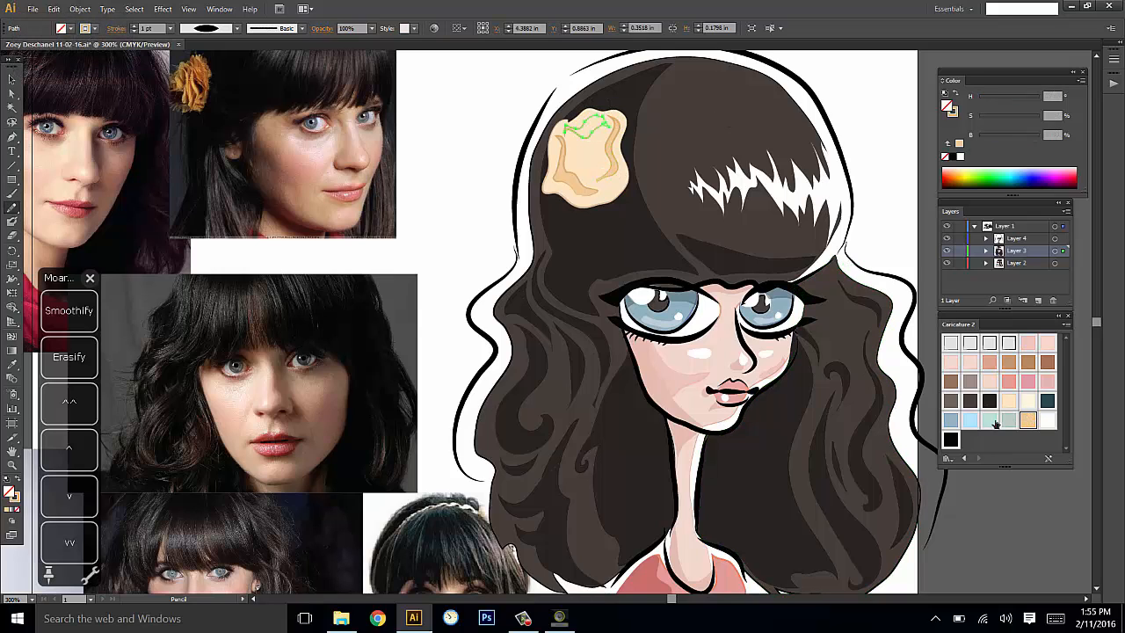
click(1026, 420)
key(ctrl+shift+a)
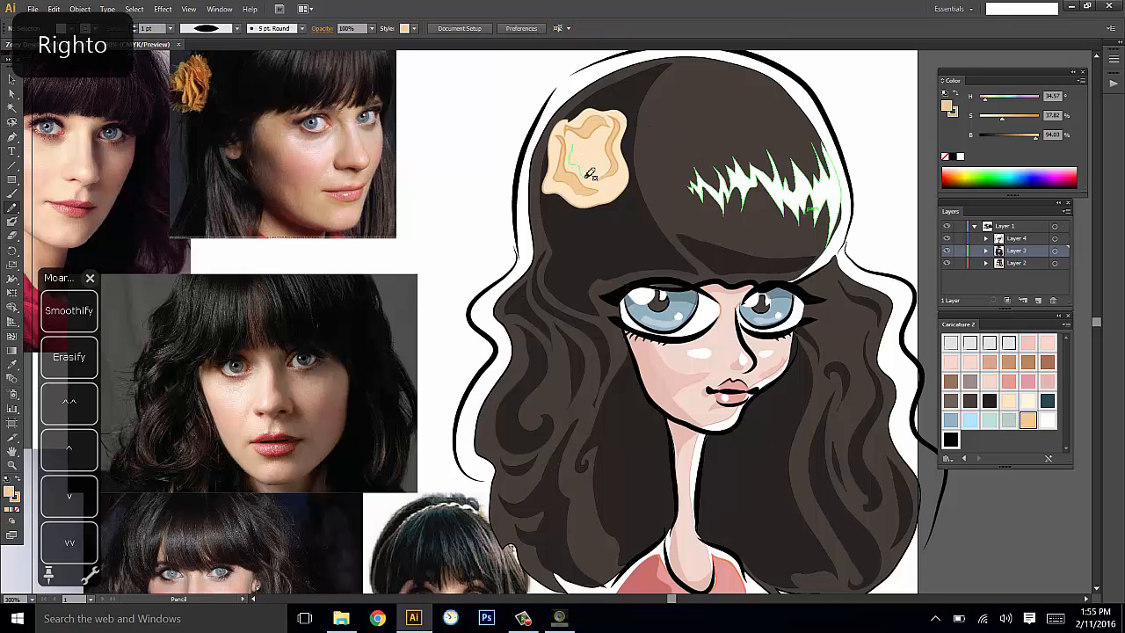
drag(586, 166, 571, 146)
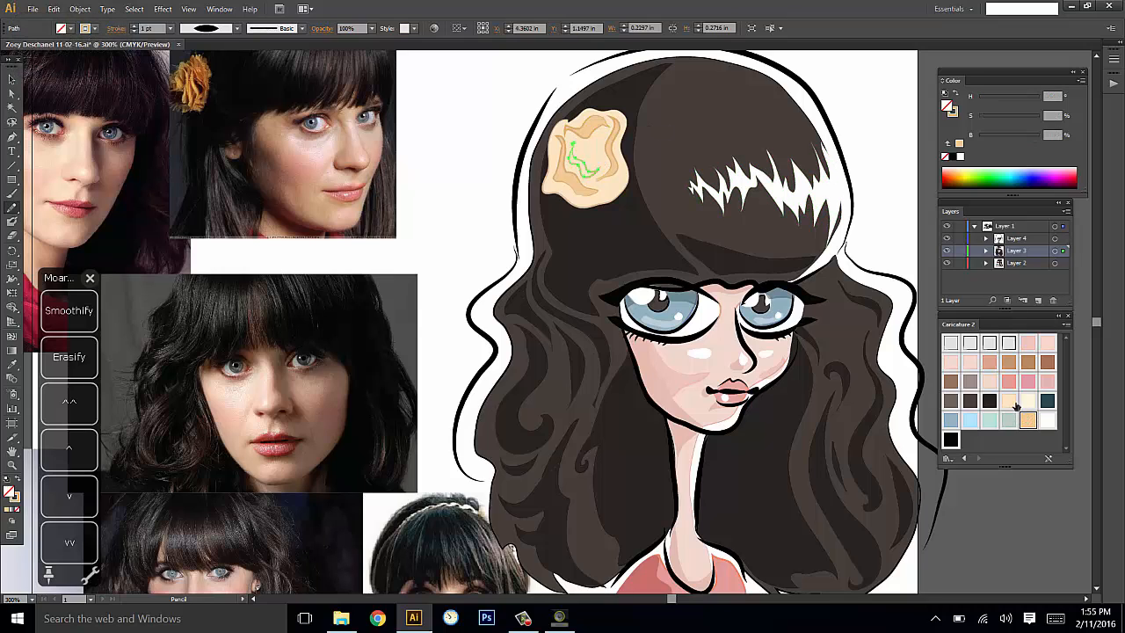
key(ctrl+shift+a)
key(v)
click(582, 168)
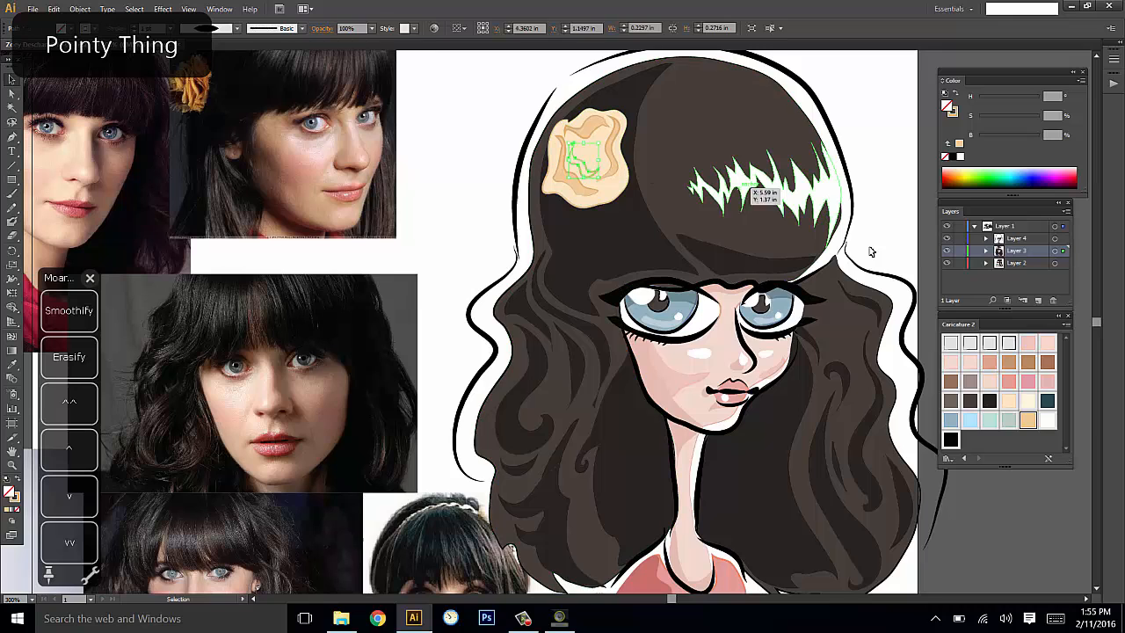
click(1026, 420)
key(ctrl+shift+a)
Add light orange folds around the flower's centre, about 0.13 by 0.27, 0.09 by 0.12 and 0.04 by 0.10 in.
drag(794, 144, 779, 131)
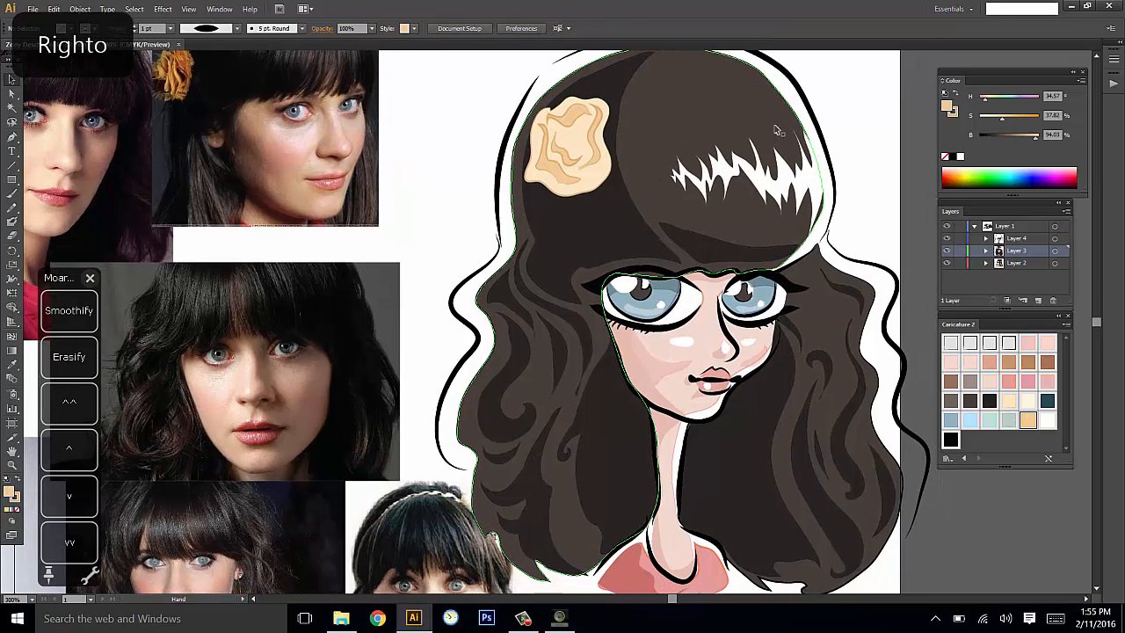
key(n)
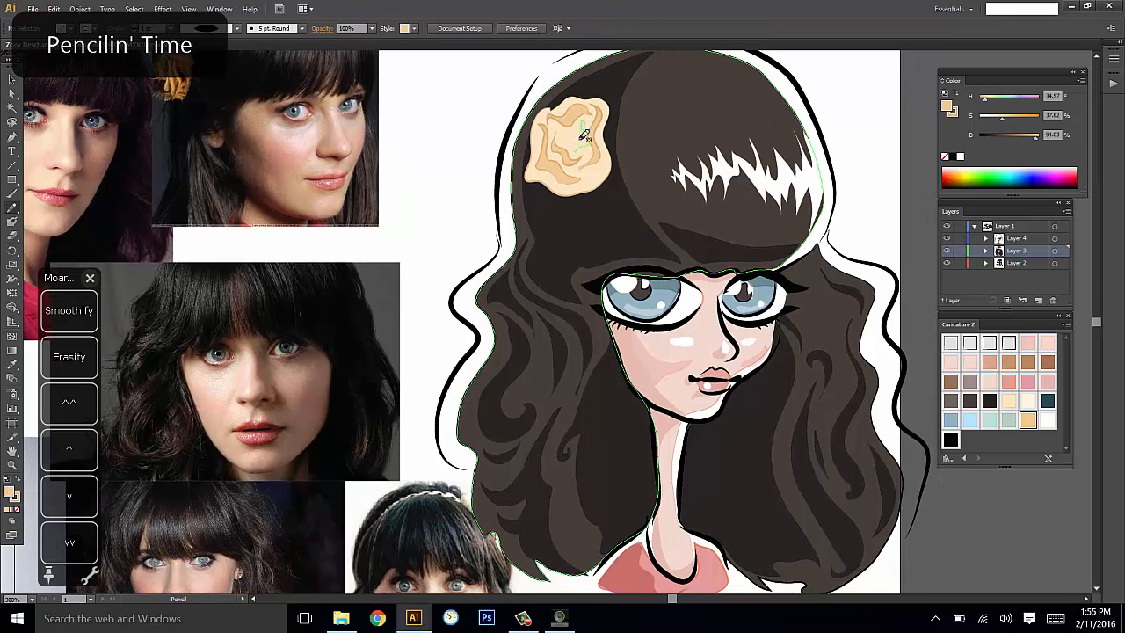
mouse_move(834, 359)
mouse_down()
mouse_move(829, 311)
mouse_move(848, 339)
mouse_up()
mouse_move(599, 138)
mouse_down()
mouse_move(602, 105)
mouse_move(587, 125)
mouse_move(597, 92)
mouse_move(594, 141)
mouse_up()
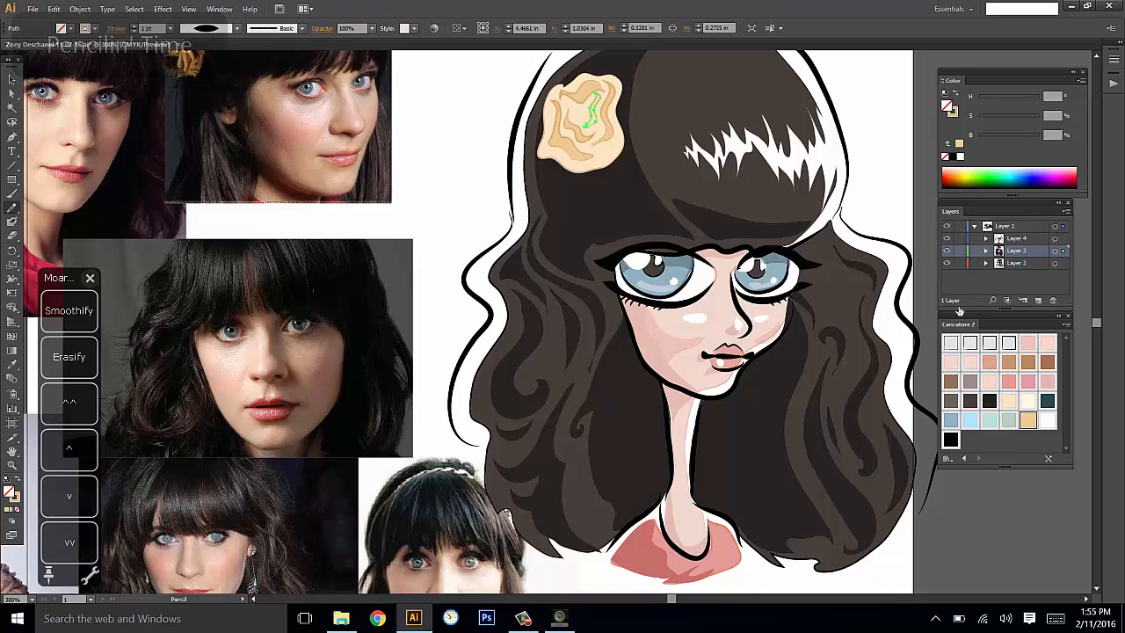
click(1026, 418)
key(ctrl+shift+a)
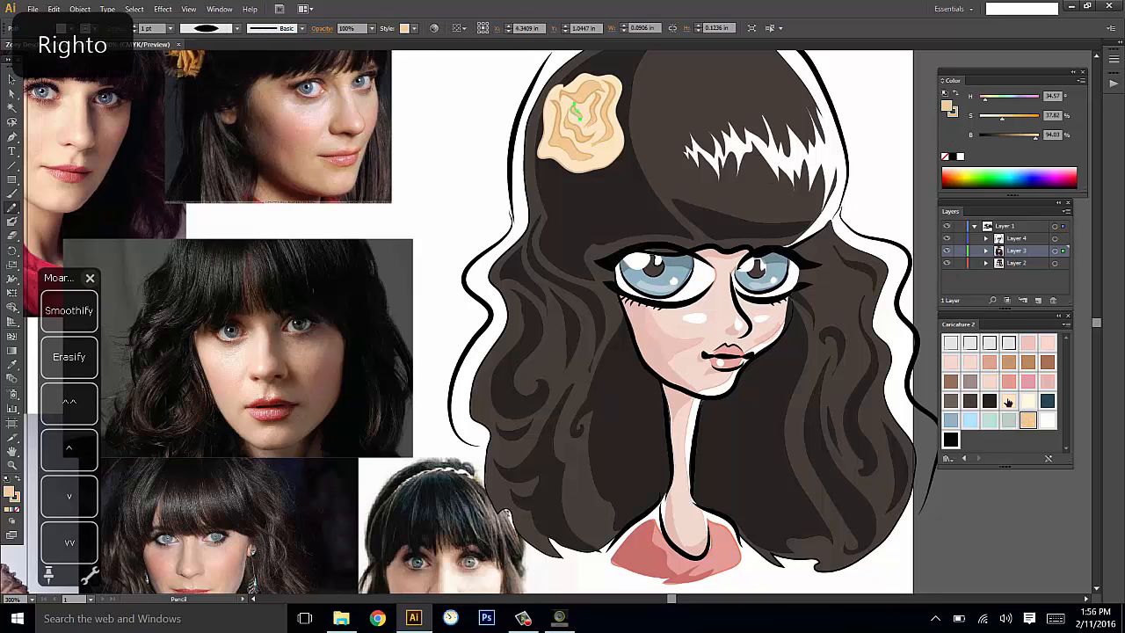
drag(584, 104, 582, 112)
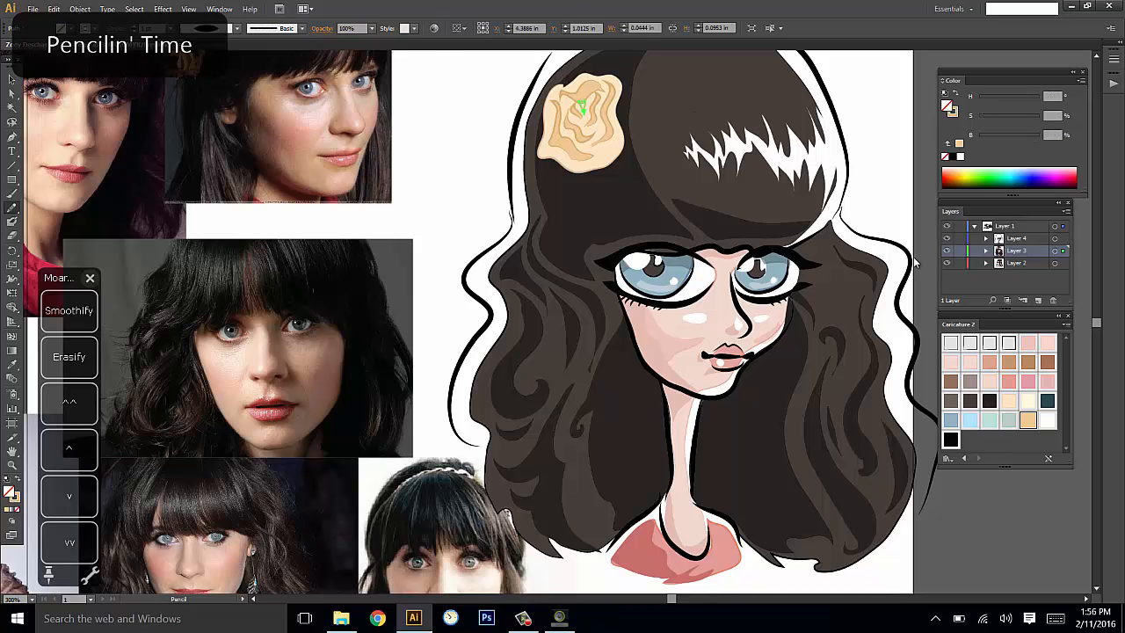
click(1029, 420)
key(ctrl+shift+a)
Draw a light orange petal shadow at the flower's lower-right edge, about 0.22 by 0.20 in, and undo a stray stroke on its left edge.
drag(893, 326, 890, 354)
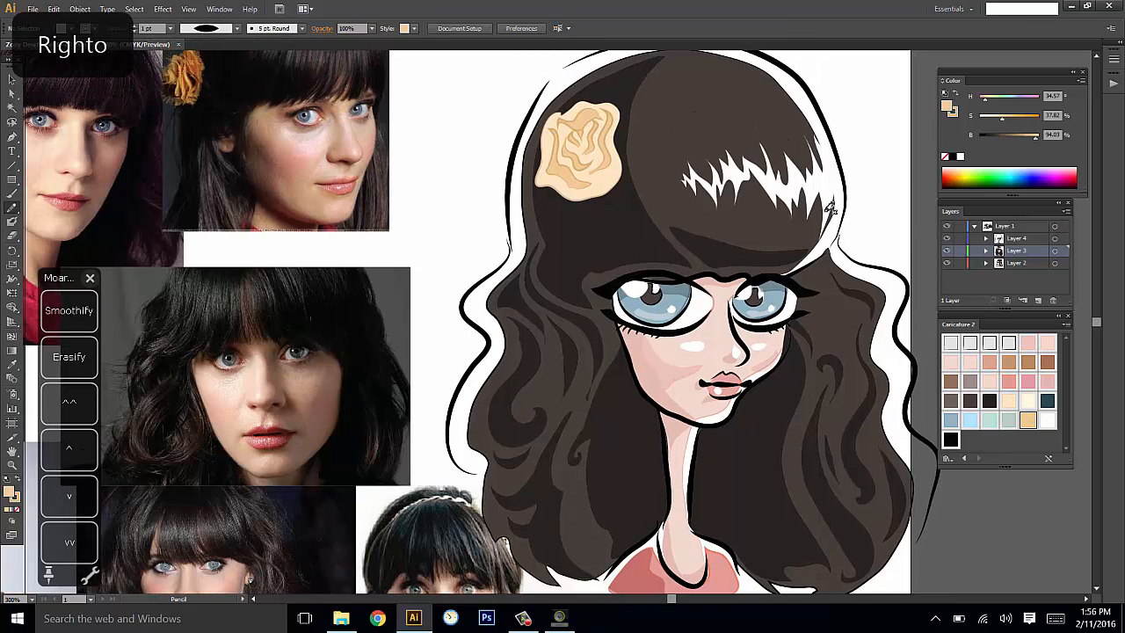
drag(612, 176, 602, 181)
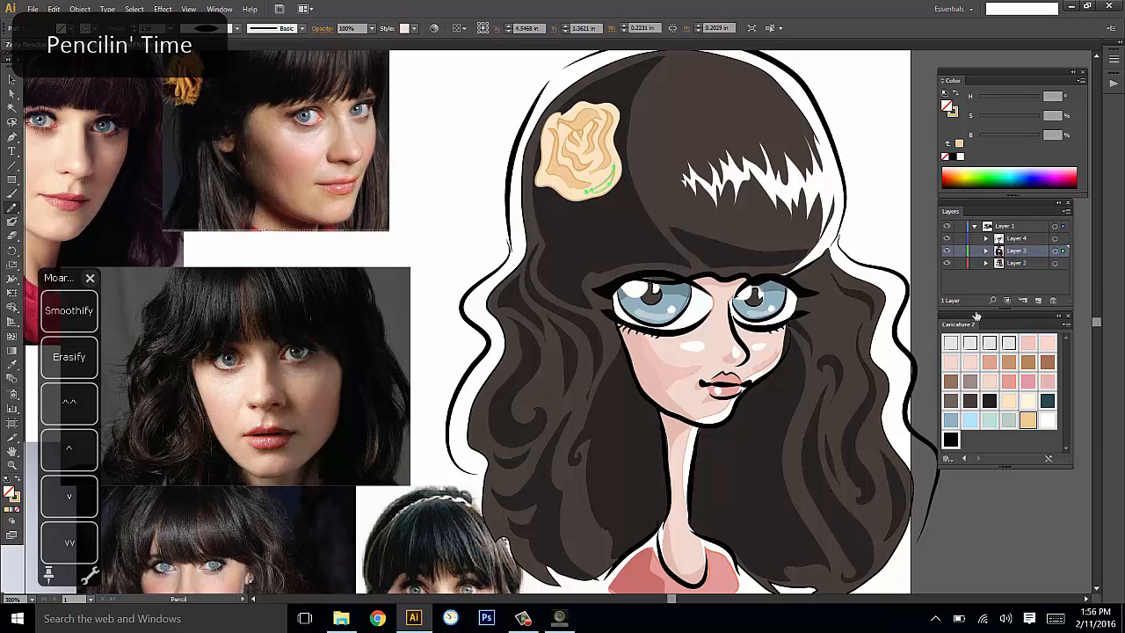
key(ctrl+shift+a)
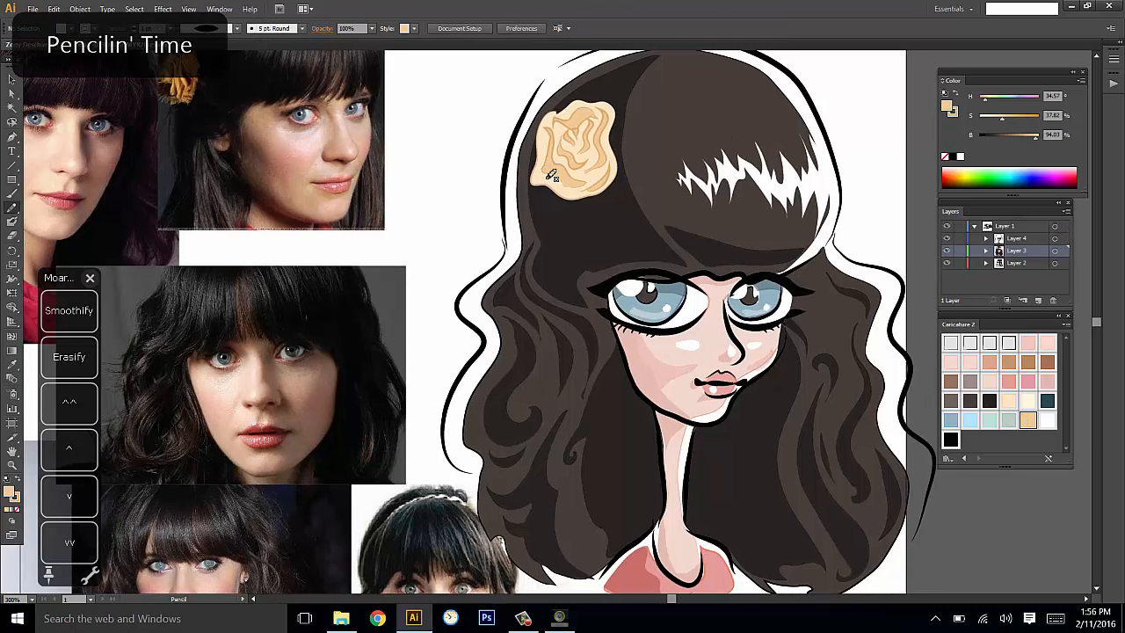
drag(537, 175, 554, 182)
key(ctrl+z)
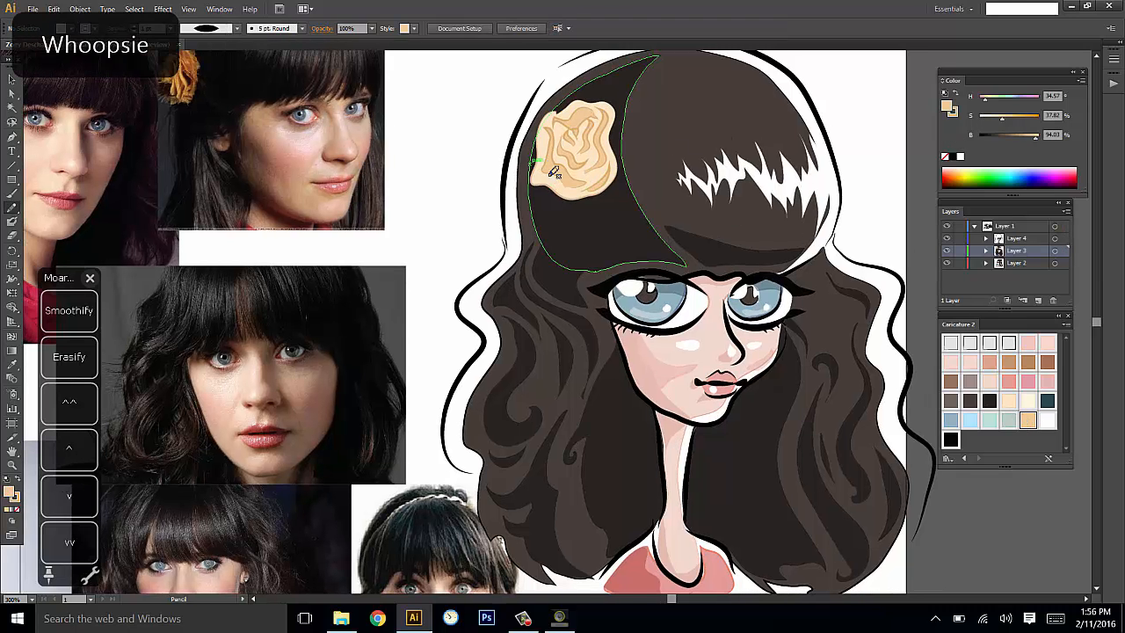
Select the cream flower shape and reshape its right edge into a fuller petal outline with the Pencil tool.
key(v)
click(613, 157)
key(n)
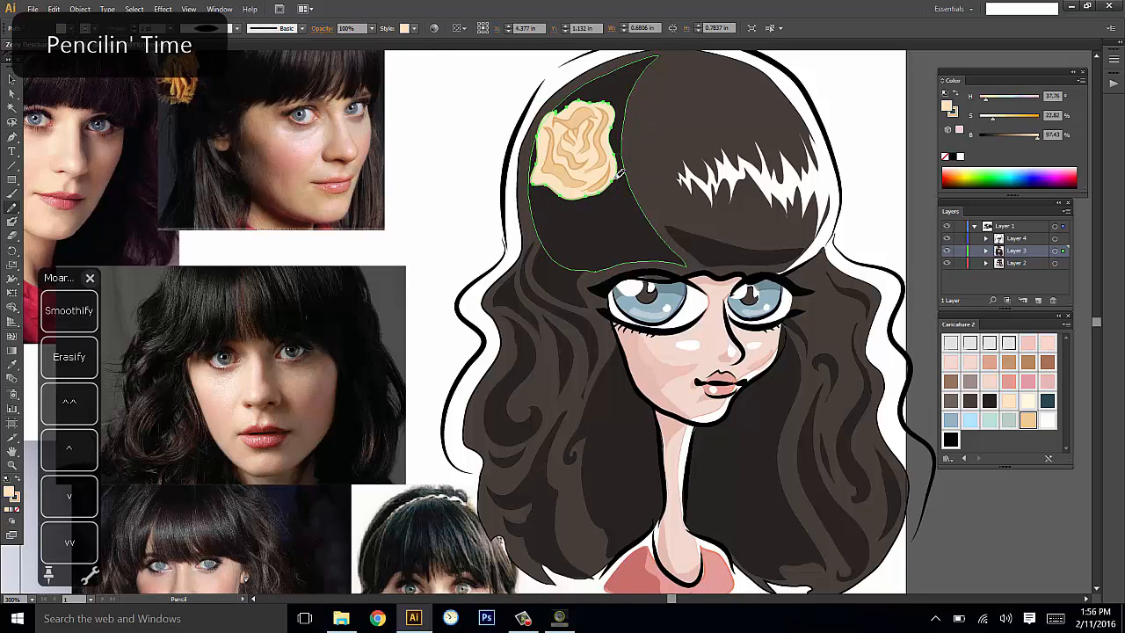
drag(624, 116, 601, 103)
key(ctrl+shift+a)
Draw a wavy petal shadow along the flower's right edge, about 0.17 by 0.57 in, and fill it with light orange.
mouse_move(847, 82)
mouse_down()
mouse_move(831, 80)
mouse_move(823, 104)
mouse_up()
click(1035, 422)
key(n)
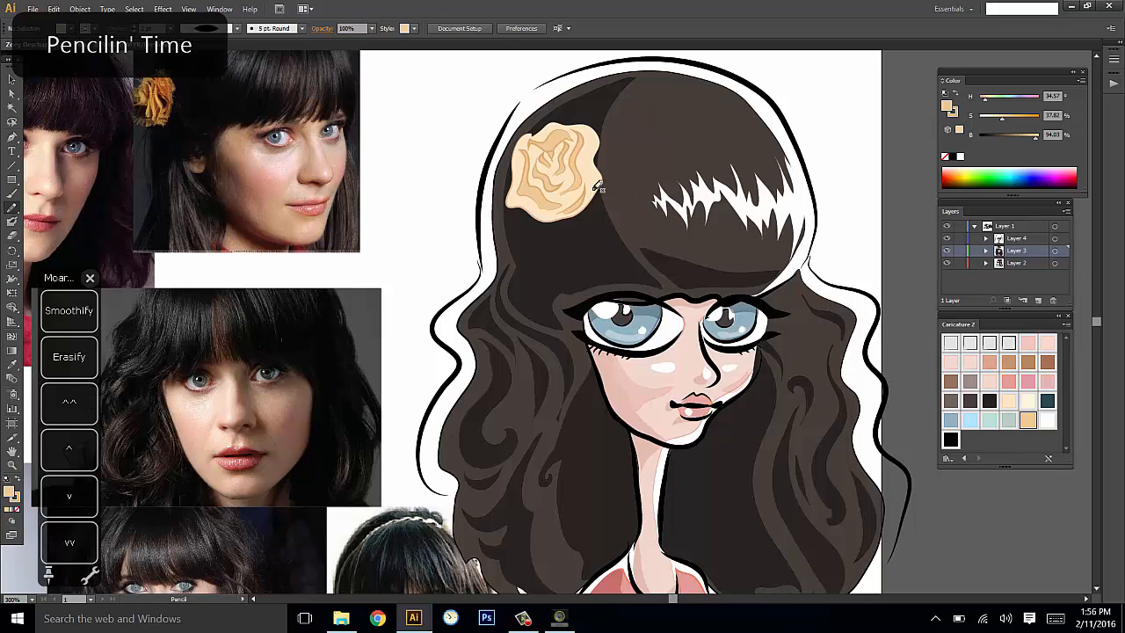
mouse_move(591, 121)
mouse_down()
mouse_move(605, 171)
mouse_move(597, 195)
mouse_up()
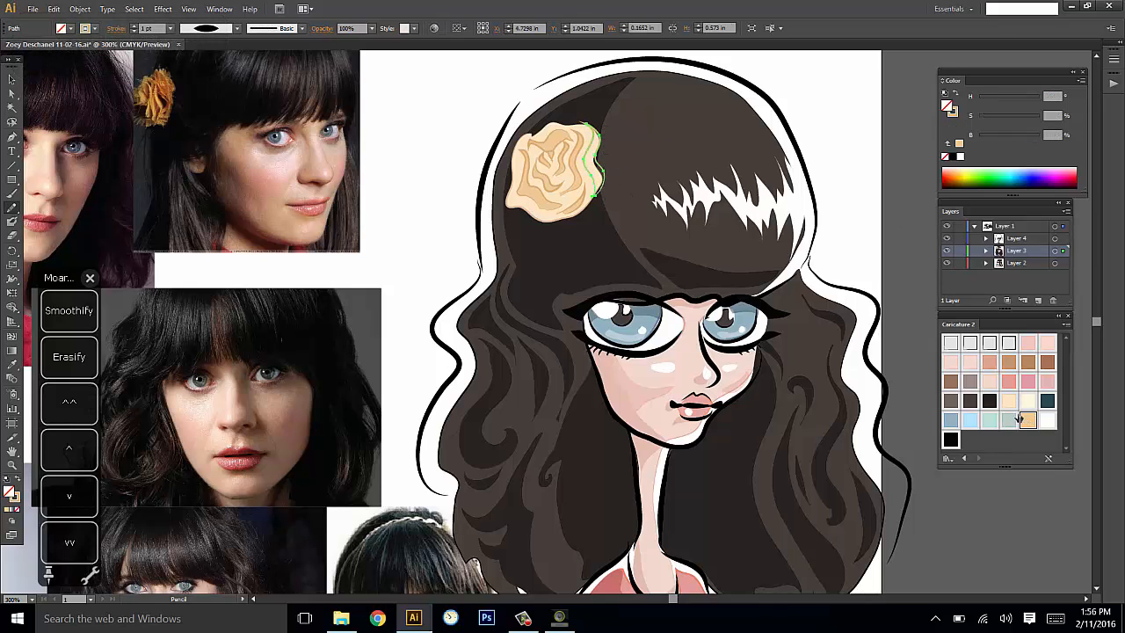
key(ctrl+shift+a)
key(v)
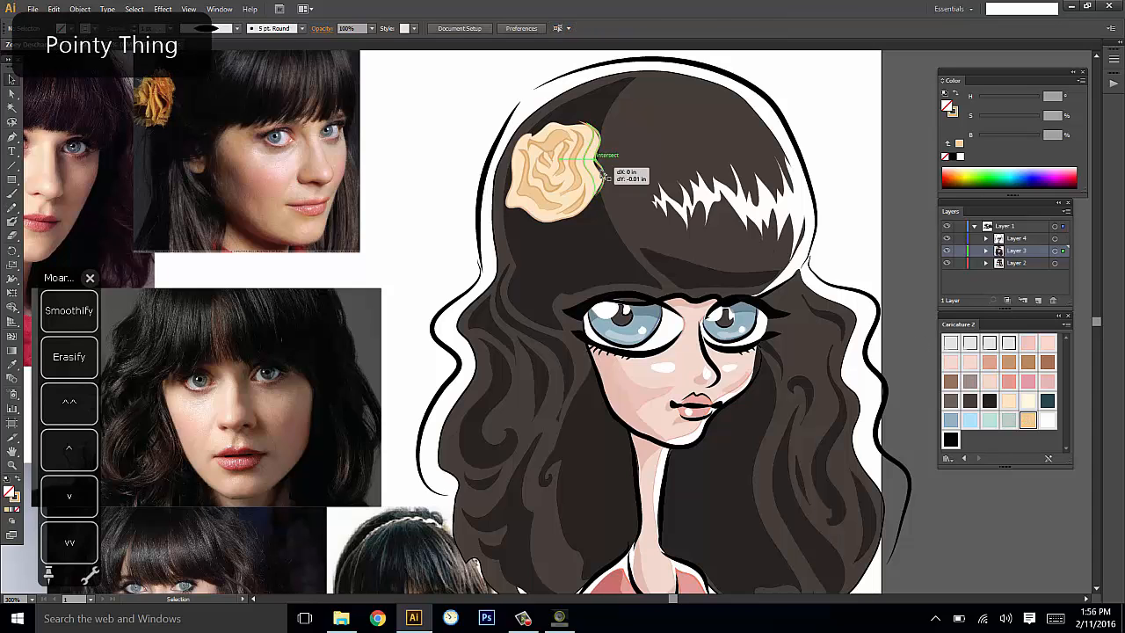
click(603, 156)
click(1027, 421)
key(ctrl+shift+a)
drag(831, 263, 833, 234)
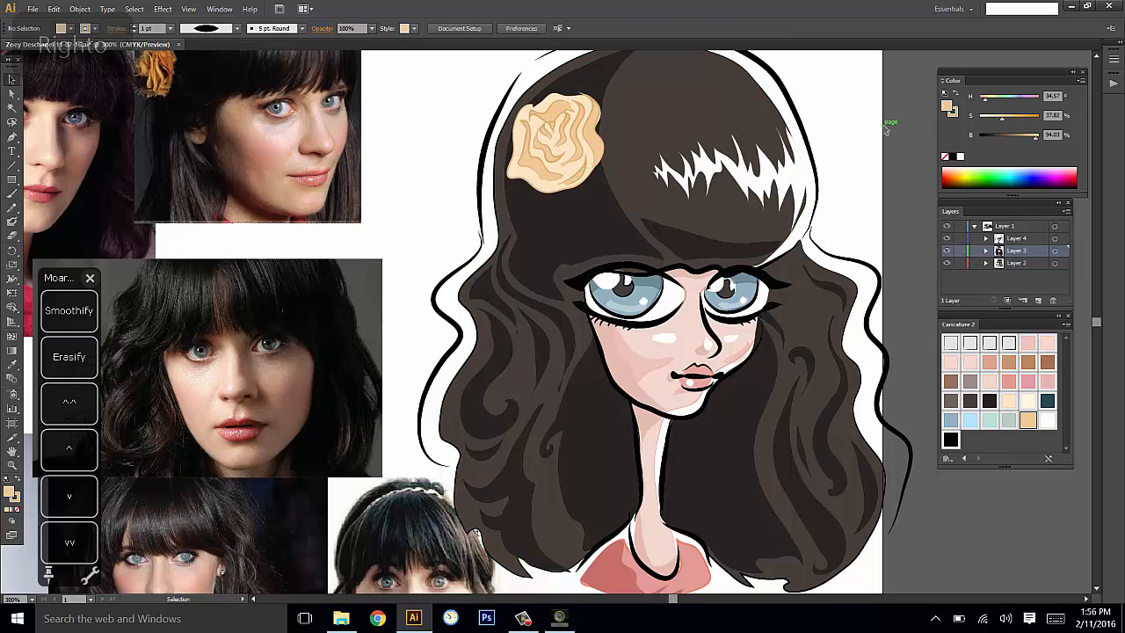
drag(850, 105, 850, 100)
key(n)
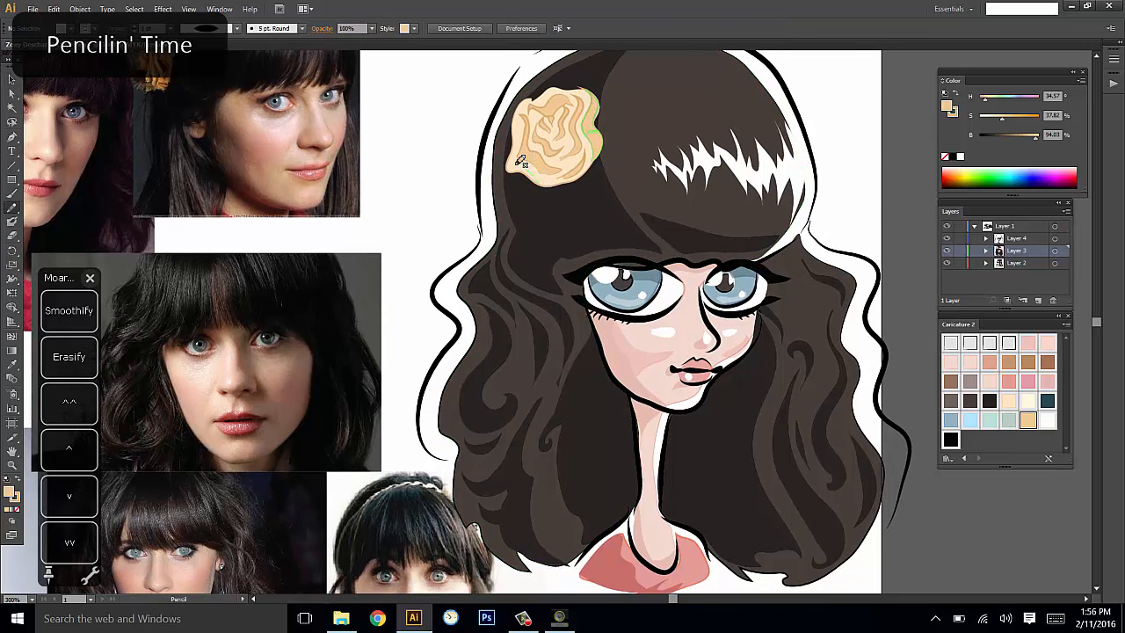